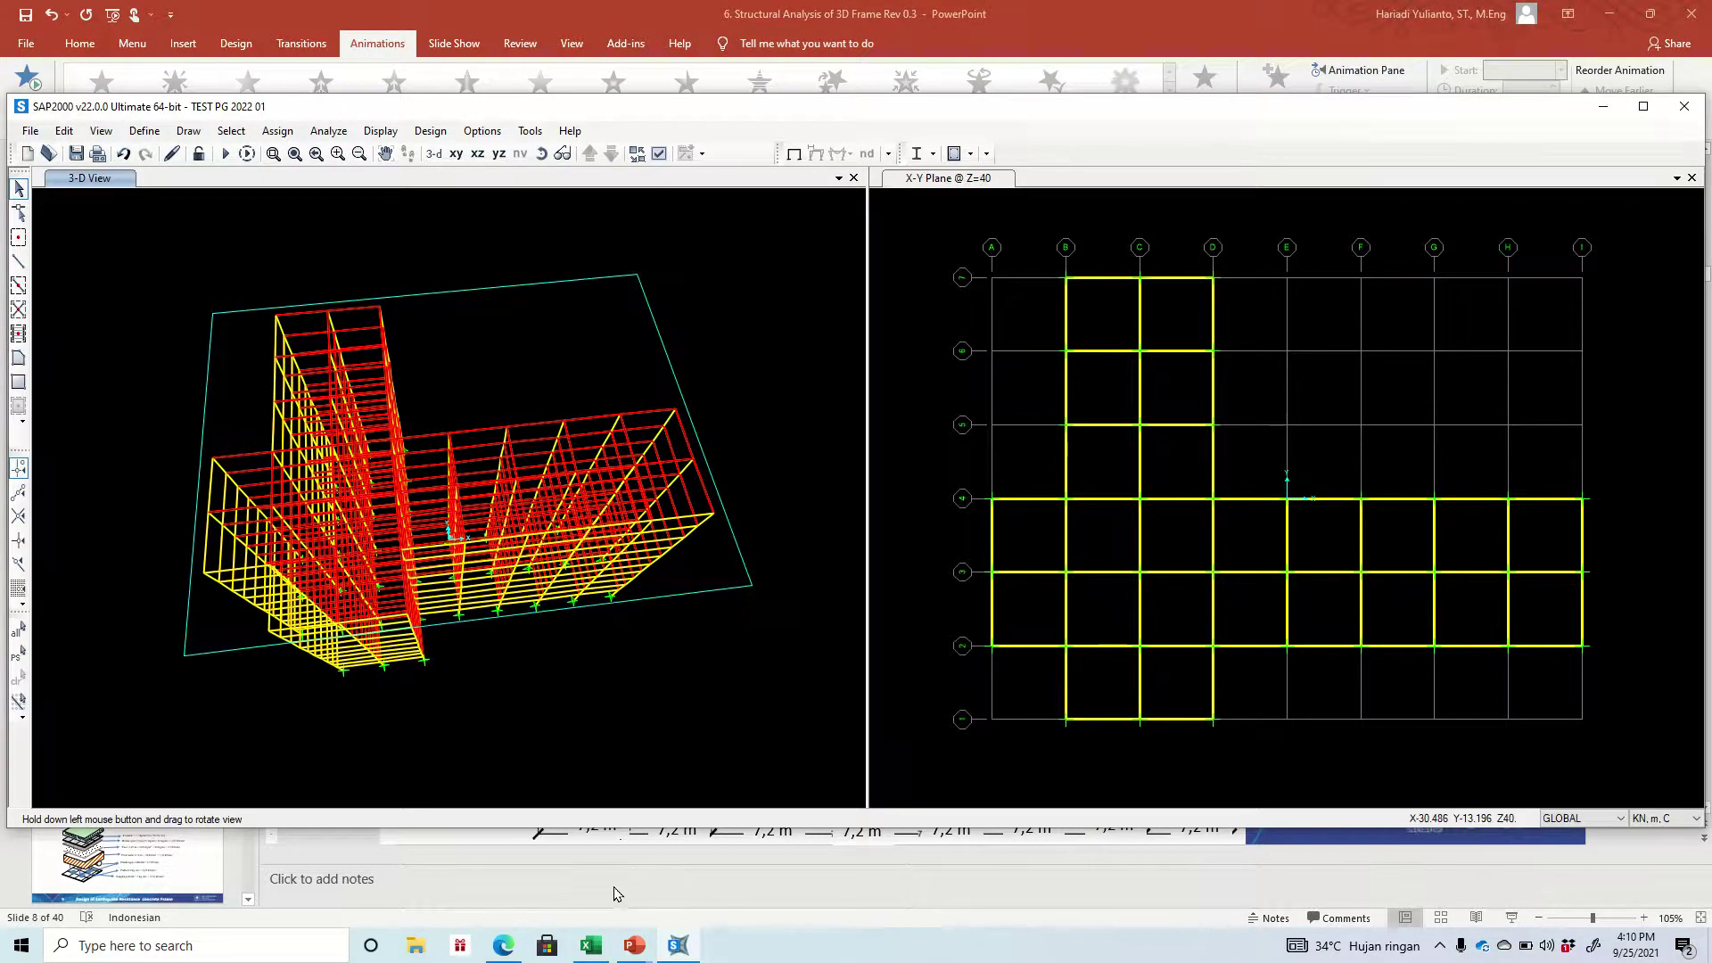
Switch to PowerPoint, view the preliminary beam and column layout slides, and compare the K3 column positions with the SAP2000 plan at Z=40
click(634, 945)
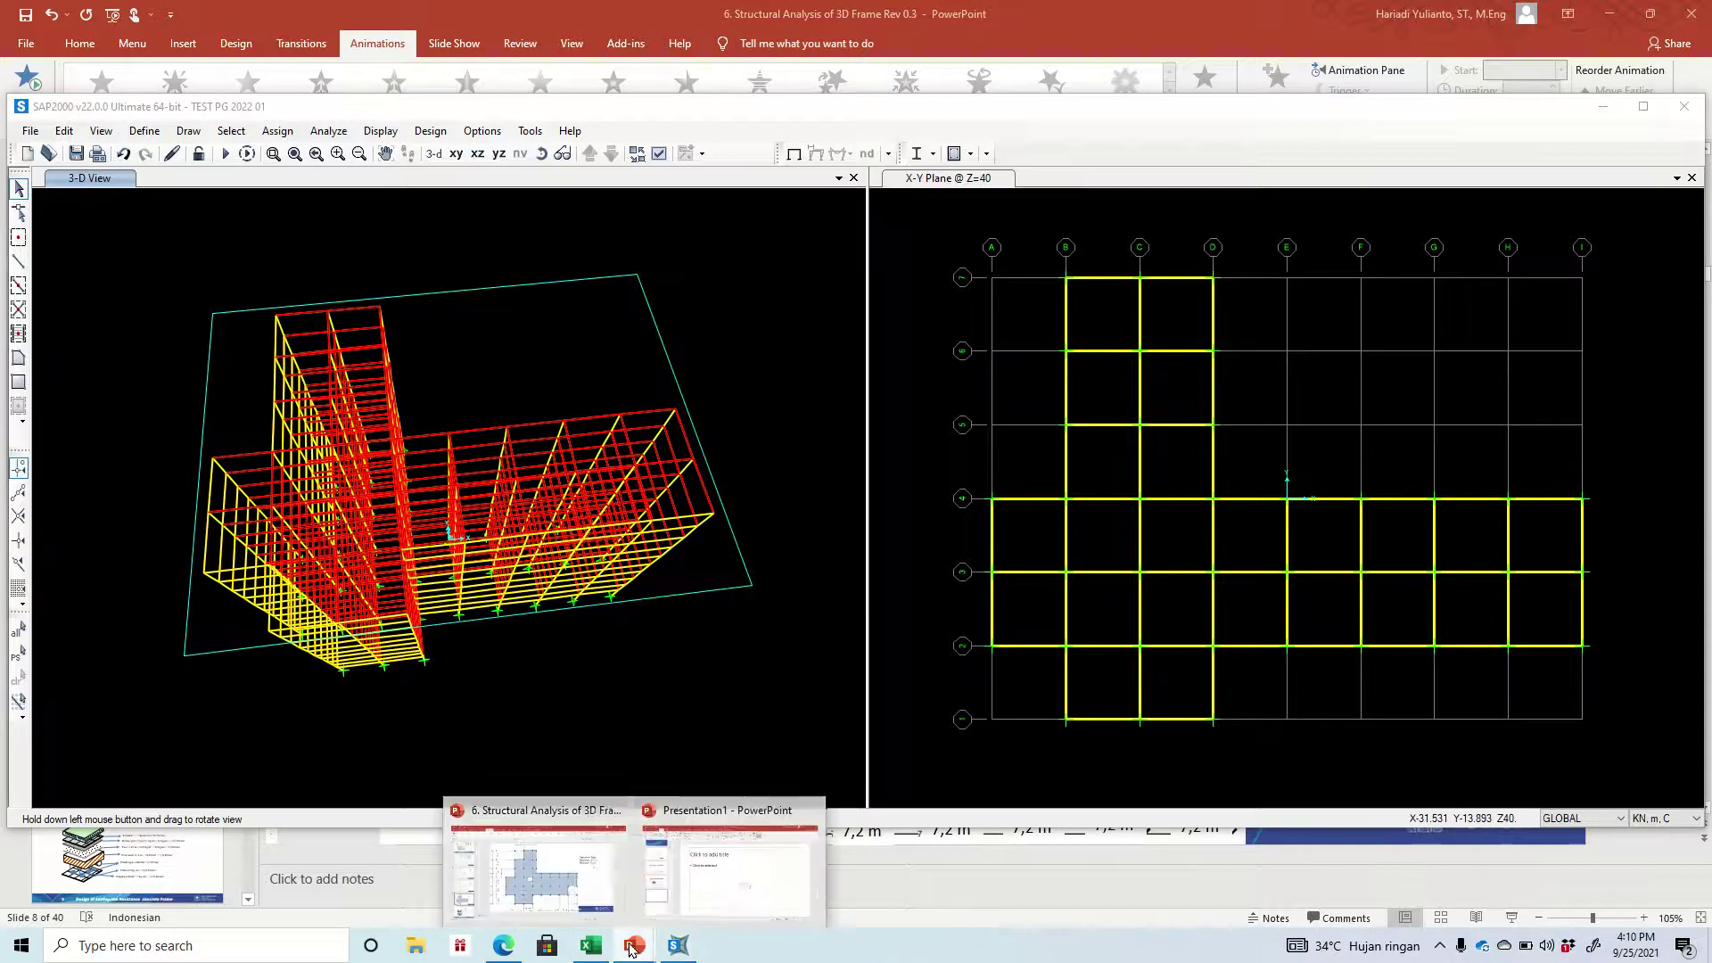
click(597, 871)
click(170, 611)
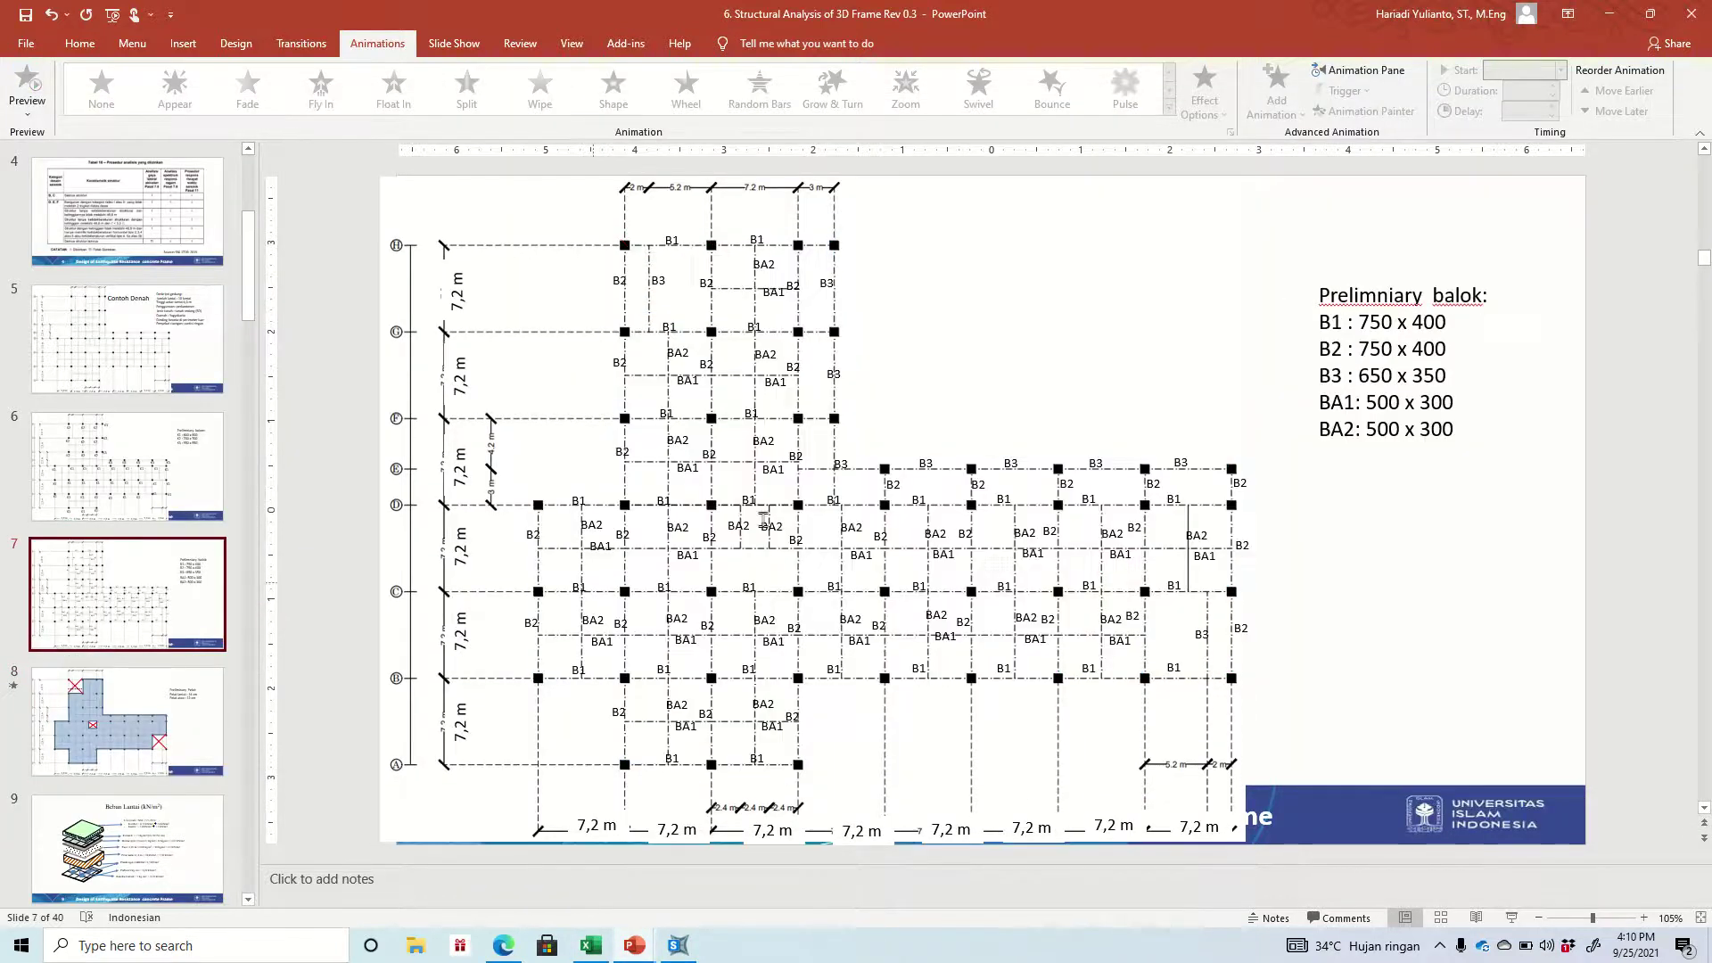
click(210, 496)
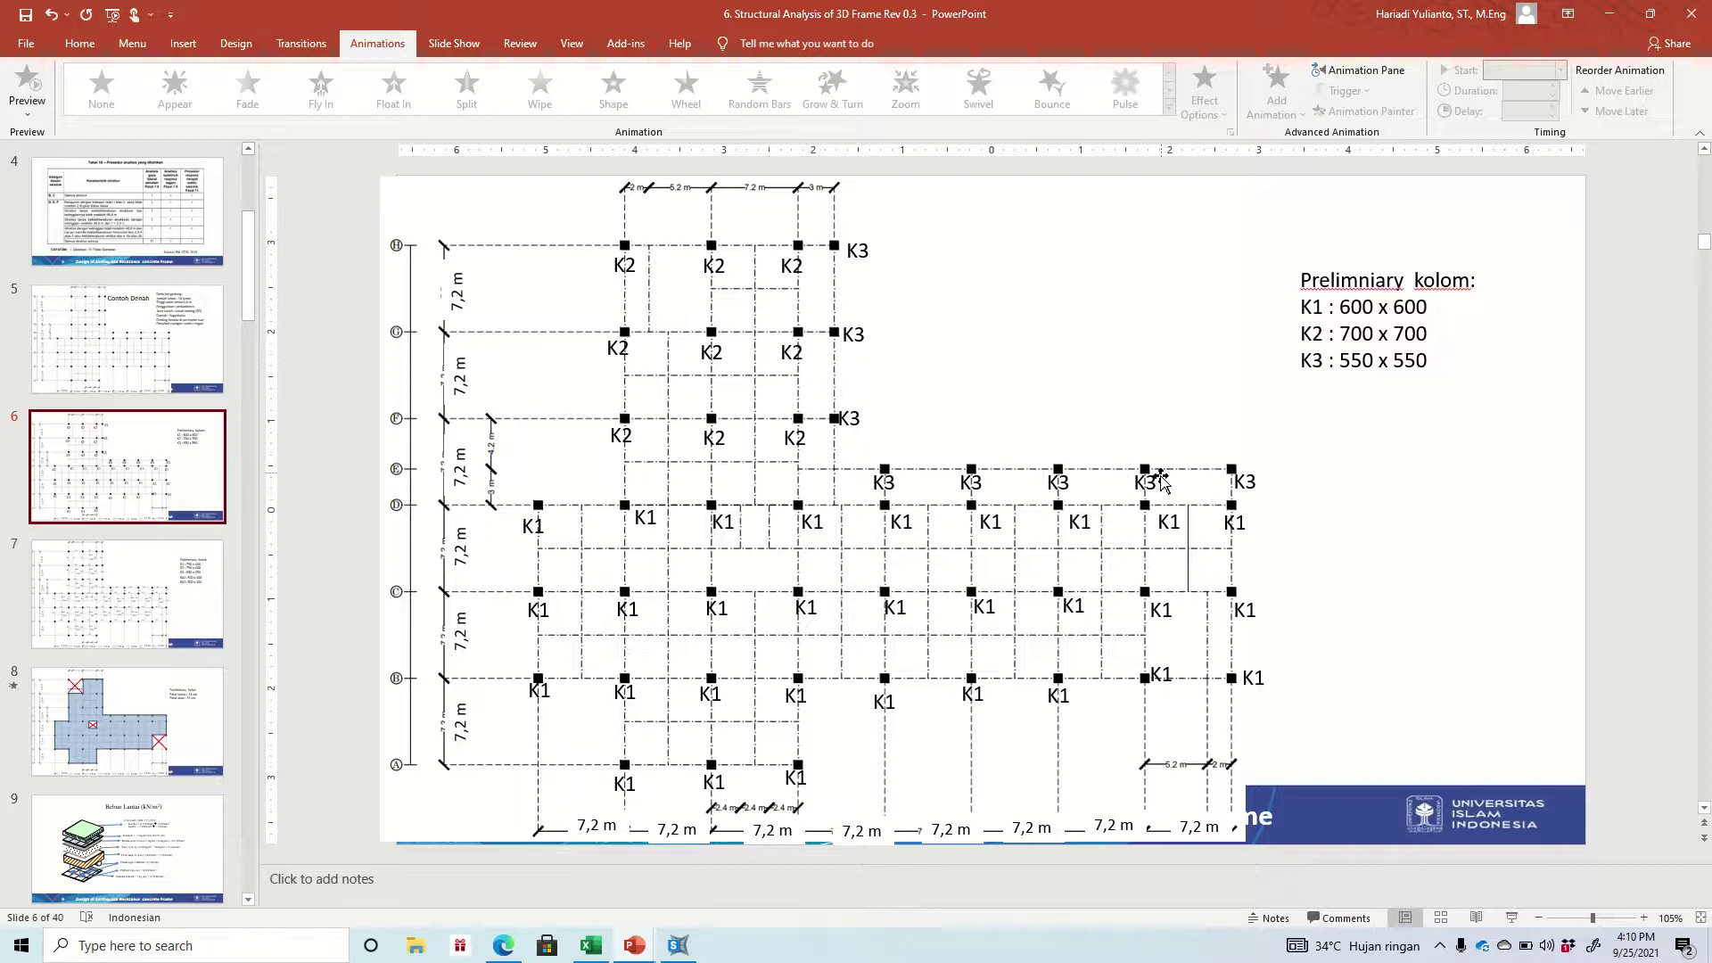
click(680, 945)
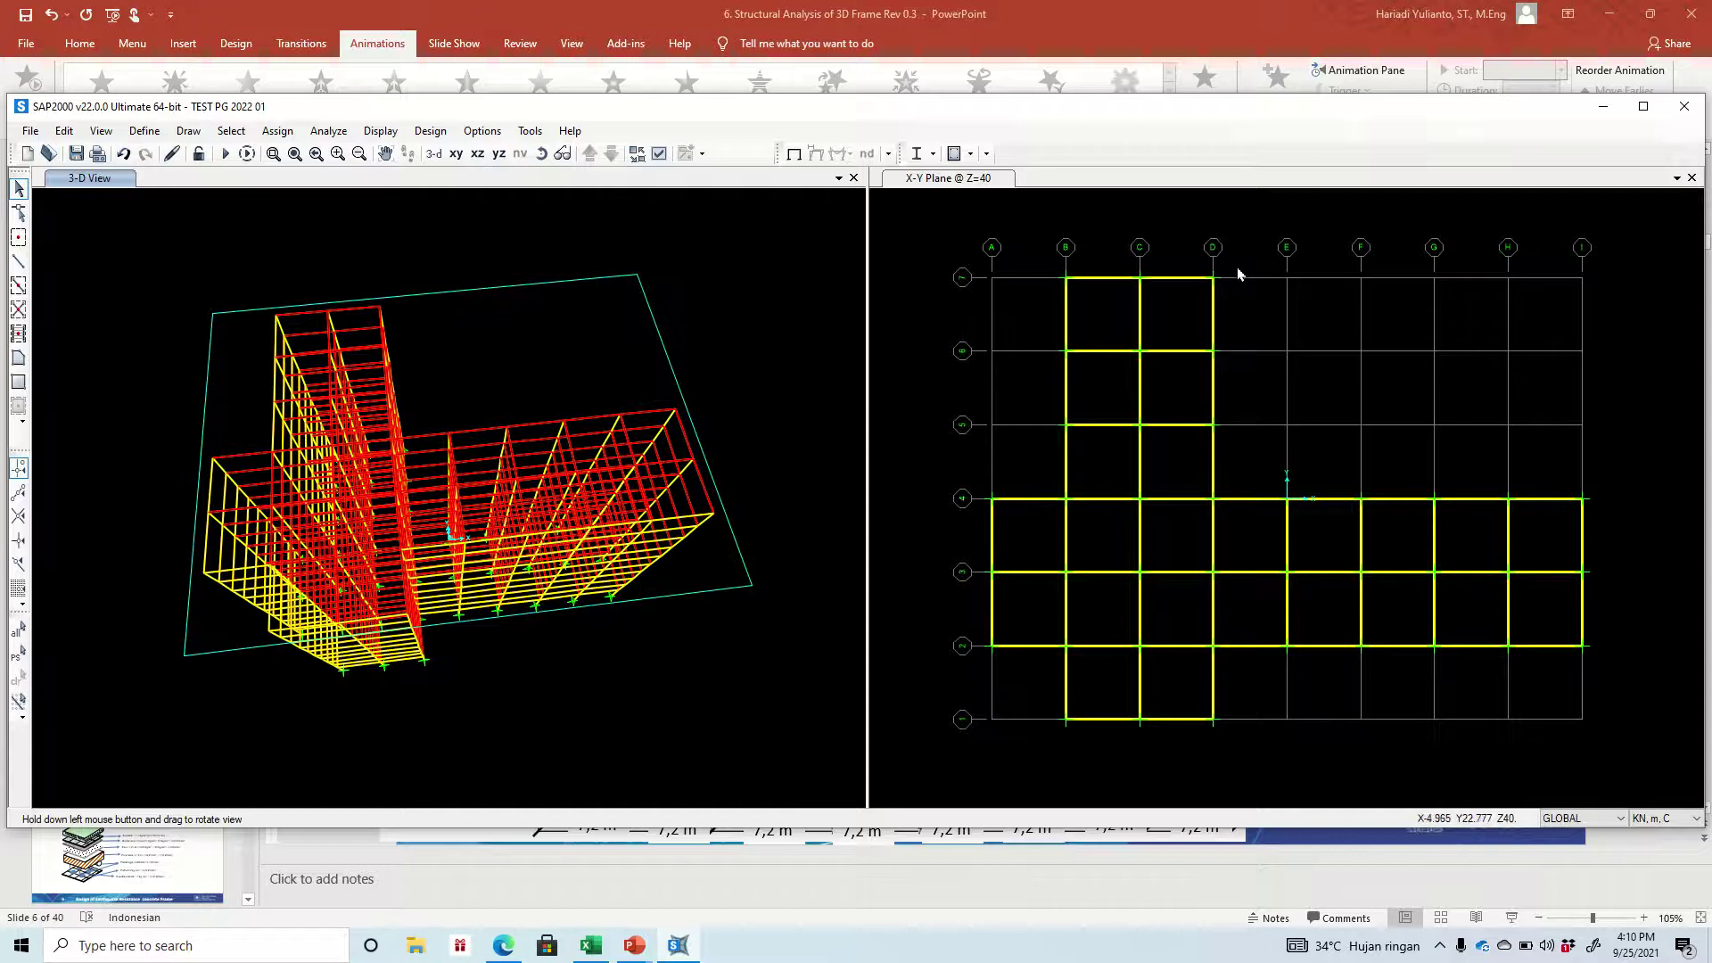
click(634, 945)
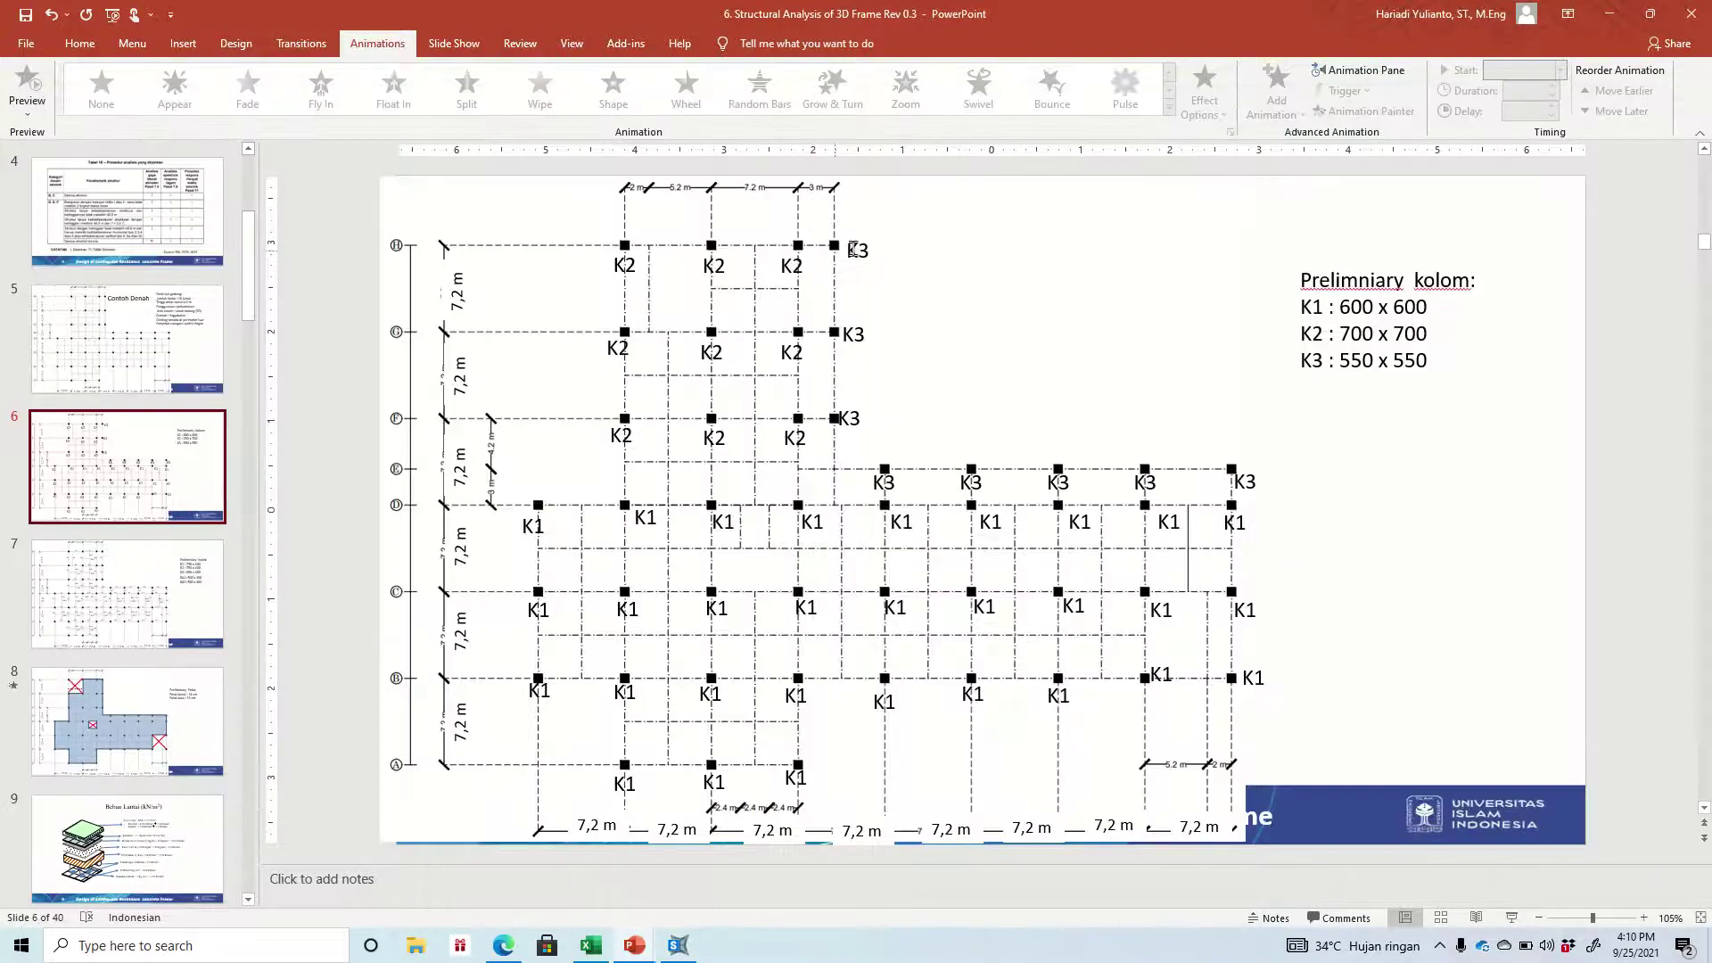
click(666, 951)
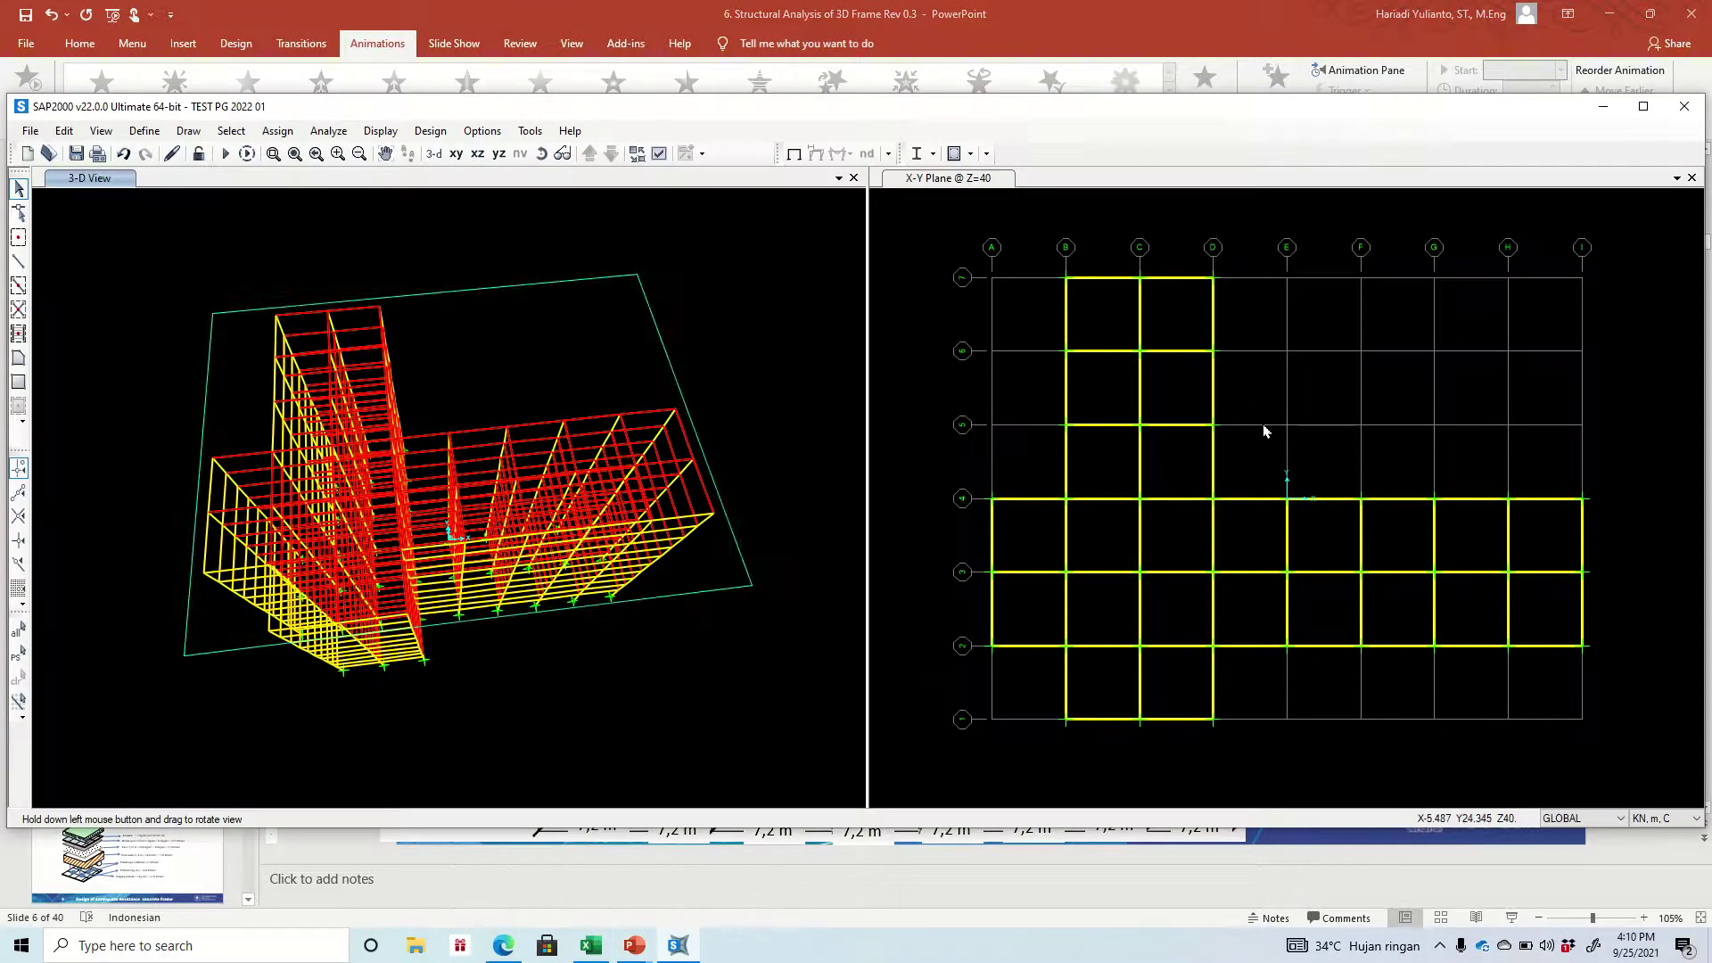
Check the 2D view cutting planes value in the dimension and tolerance preferences
click(499, 134)
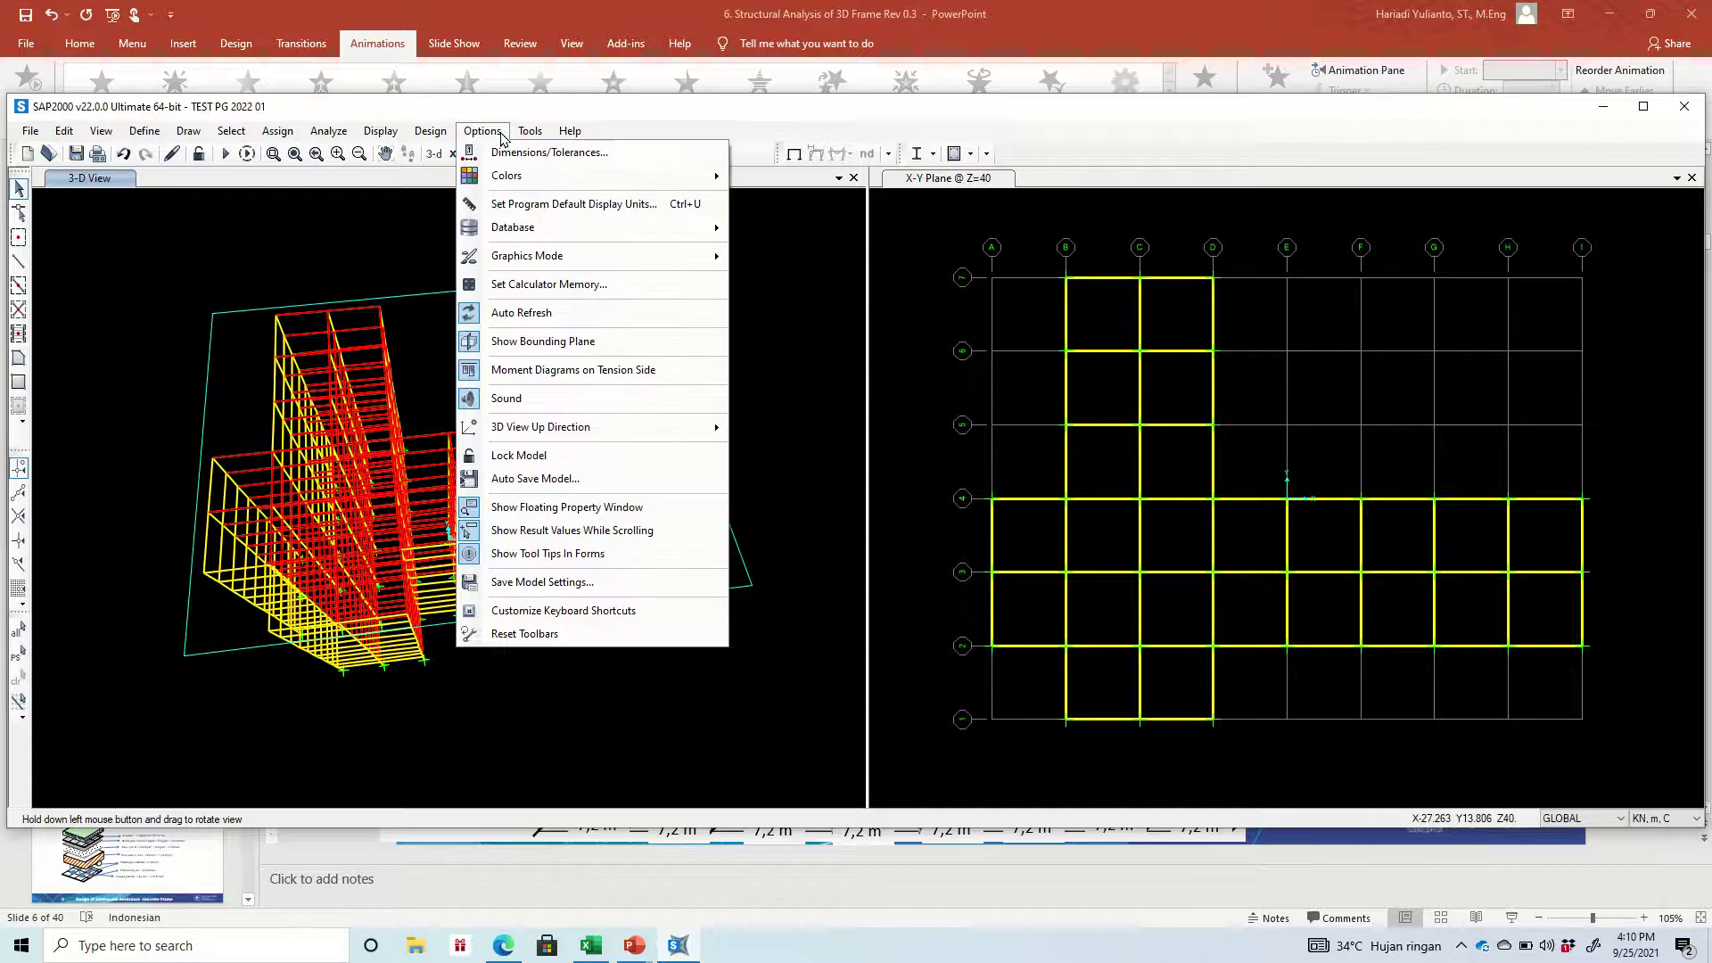
click(535, 152)
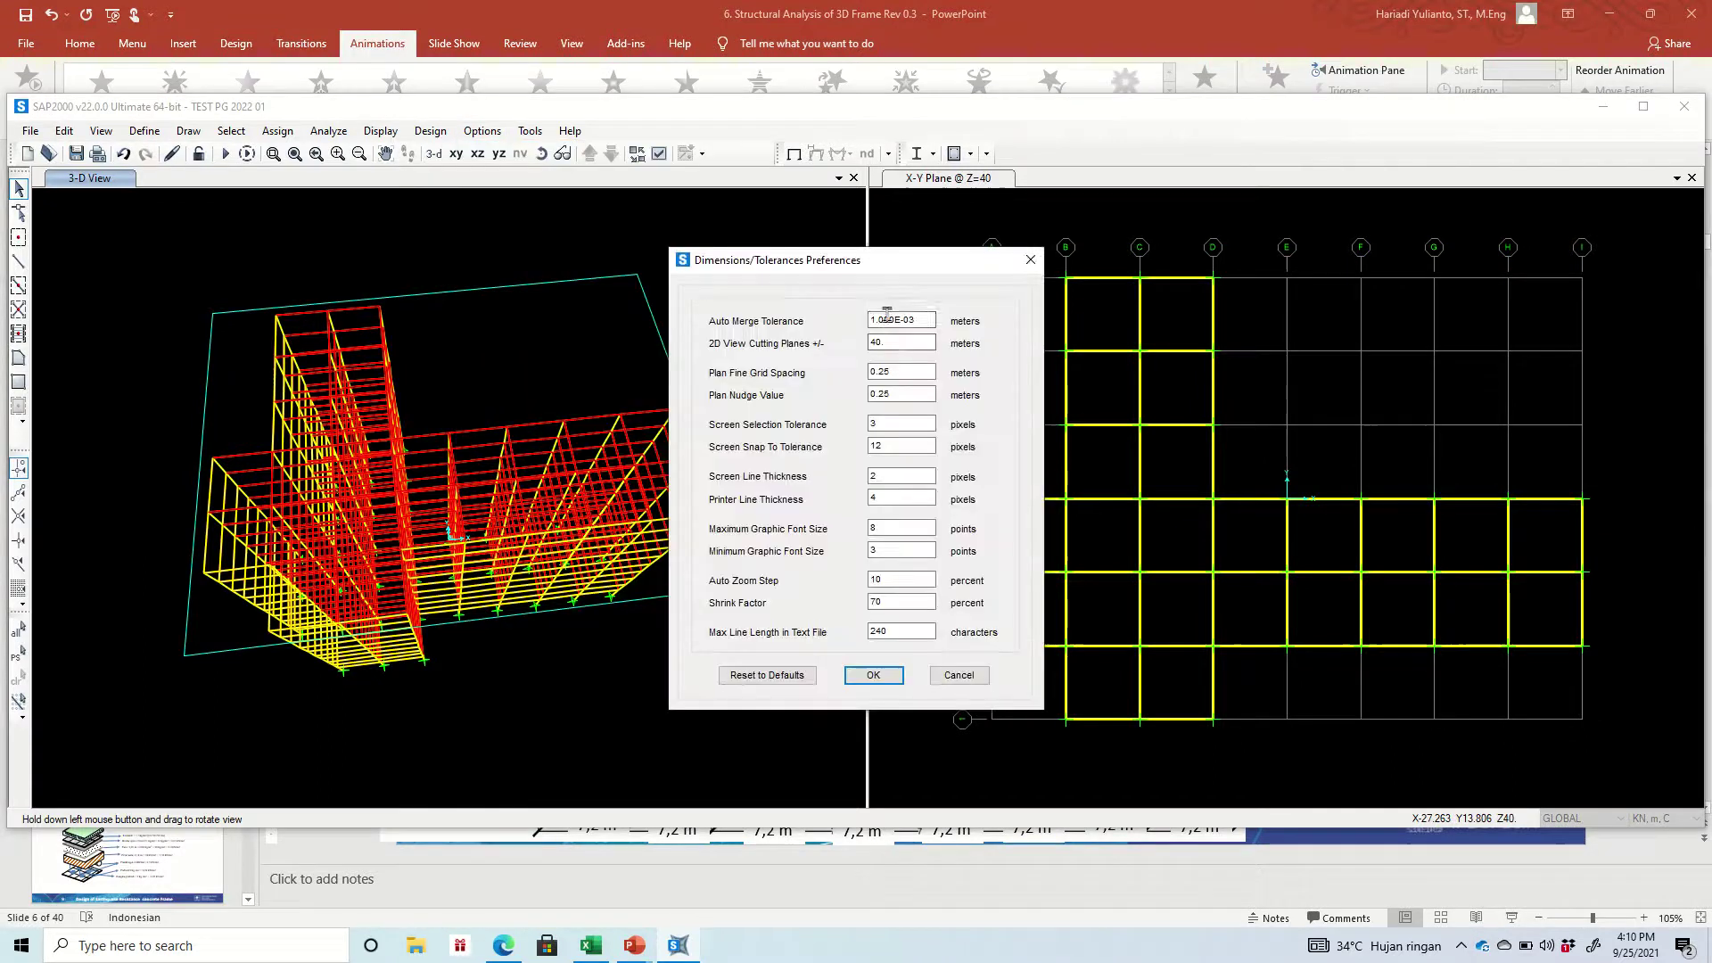
click(891, 342)
click(891, 342)
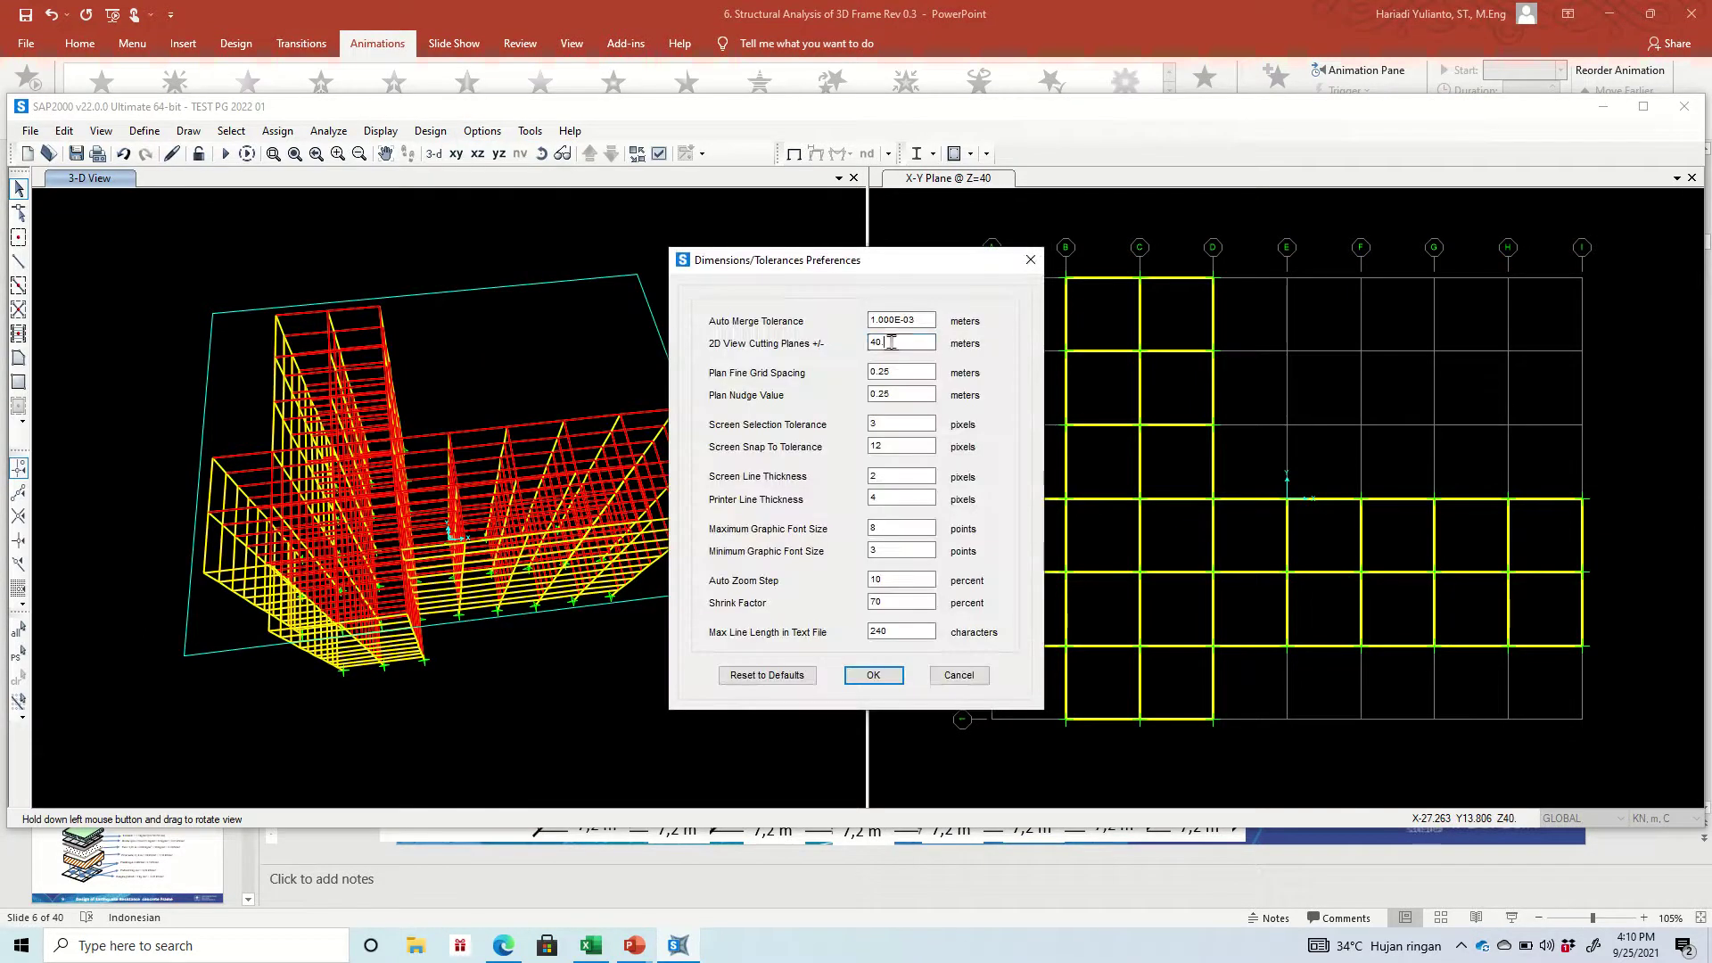
click(874, 677)
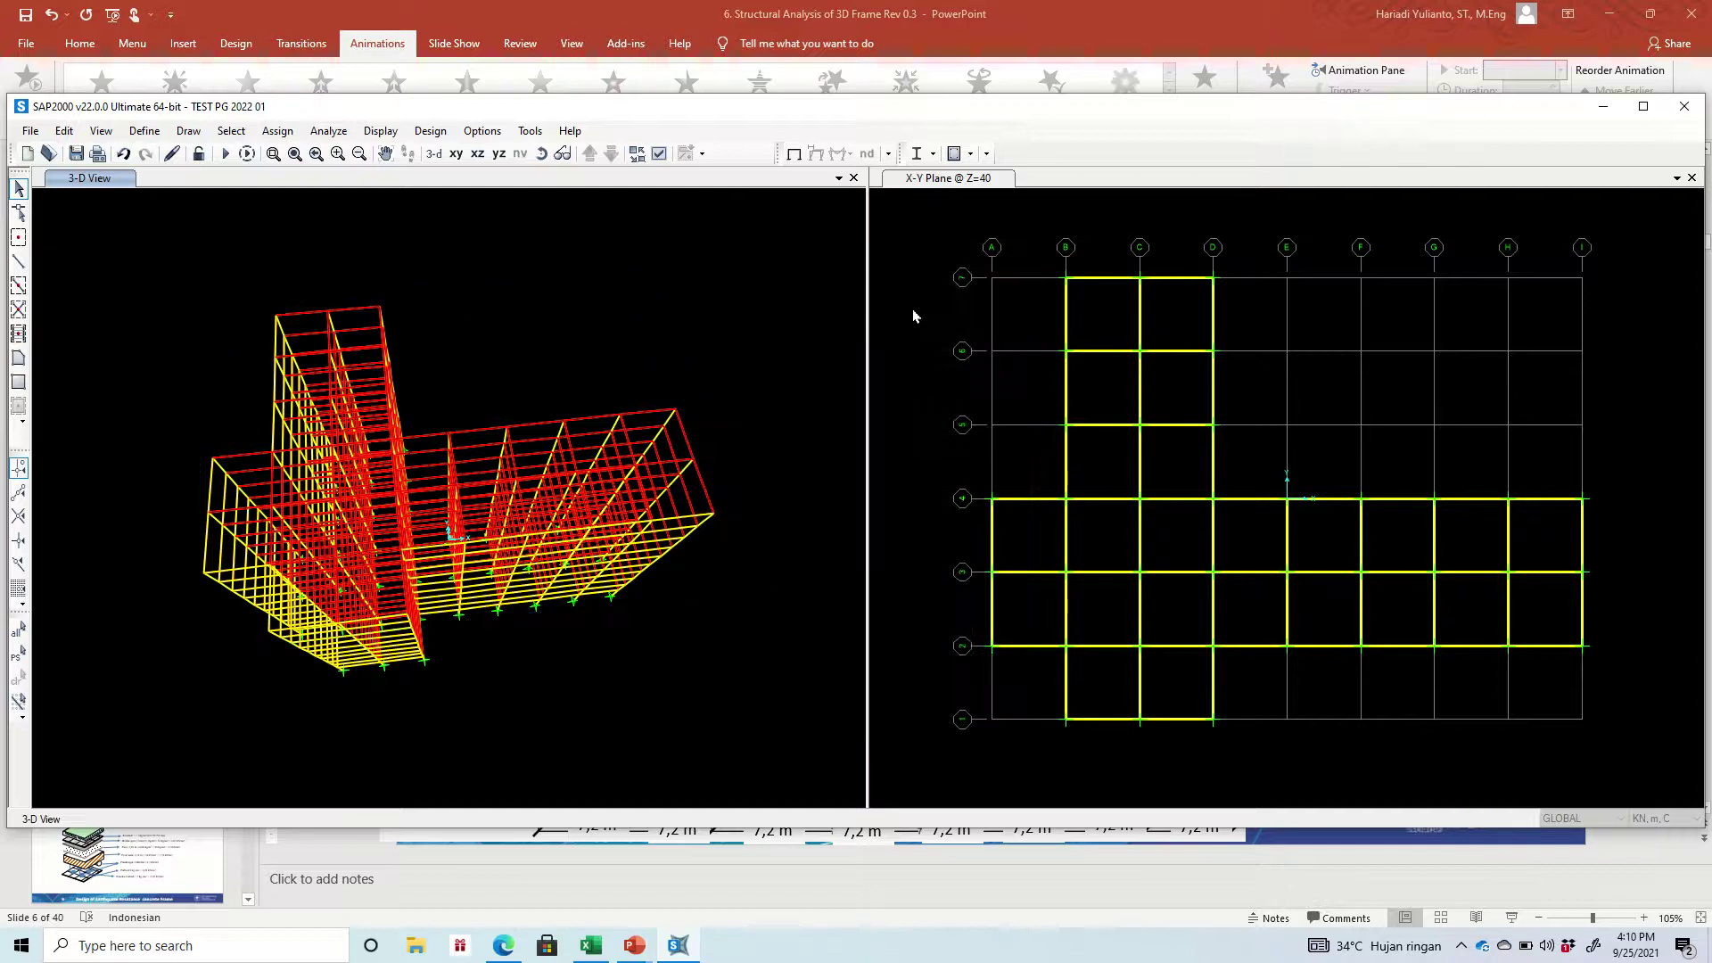
Set areas to Not in View in the display options of the X-Y plane view at Z=40
click(908, 203)
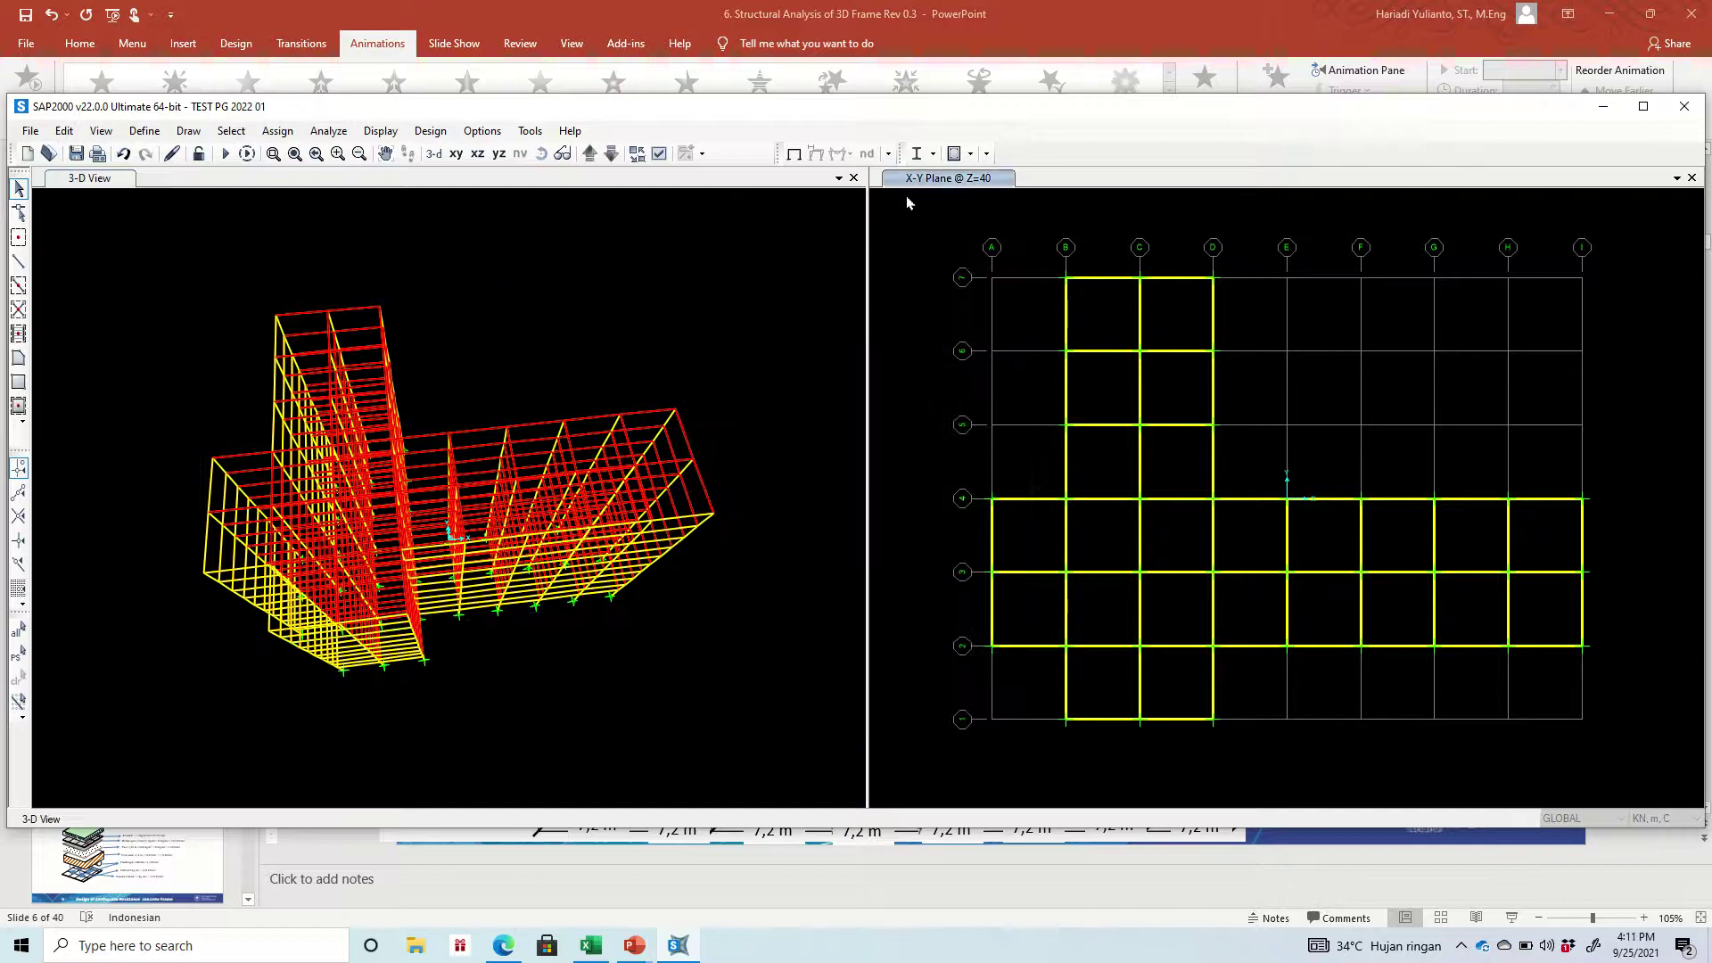
click(906, 204)
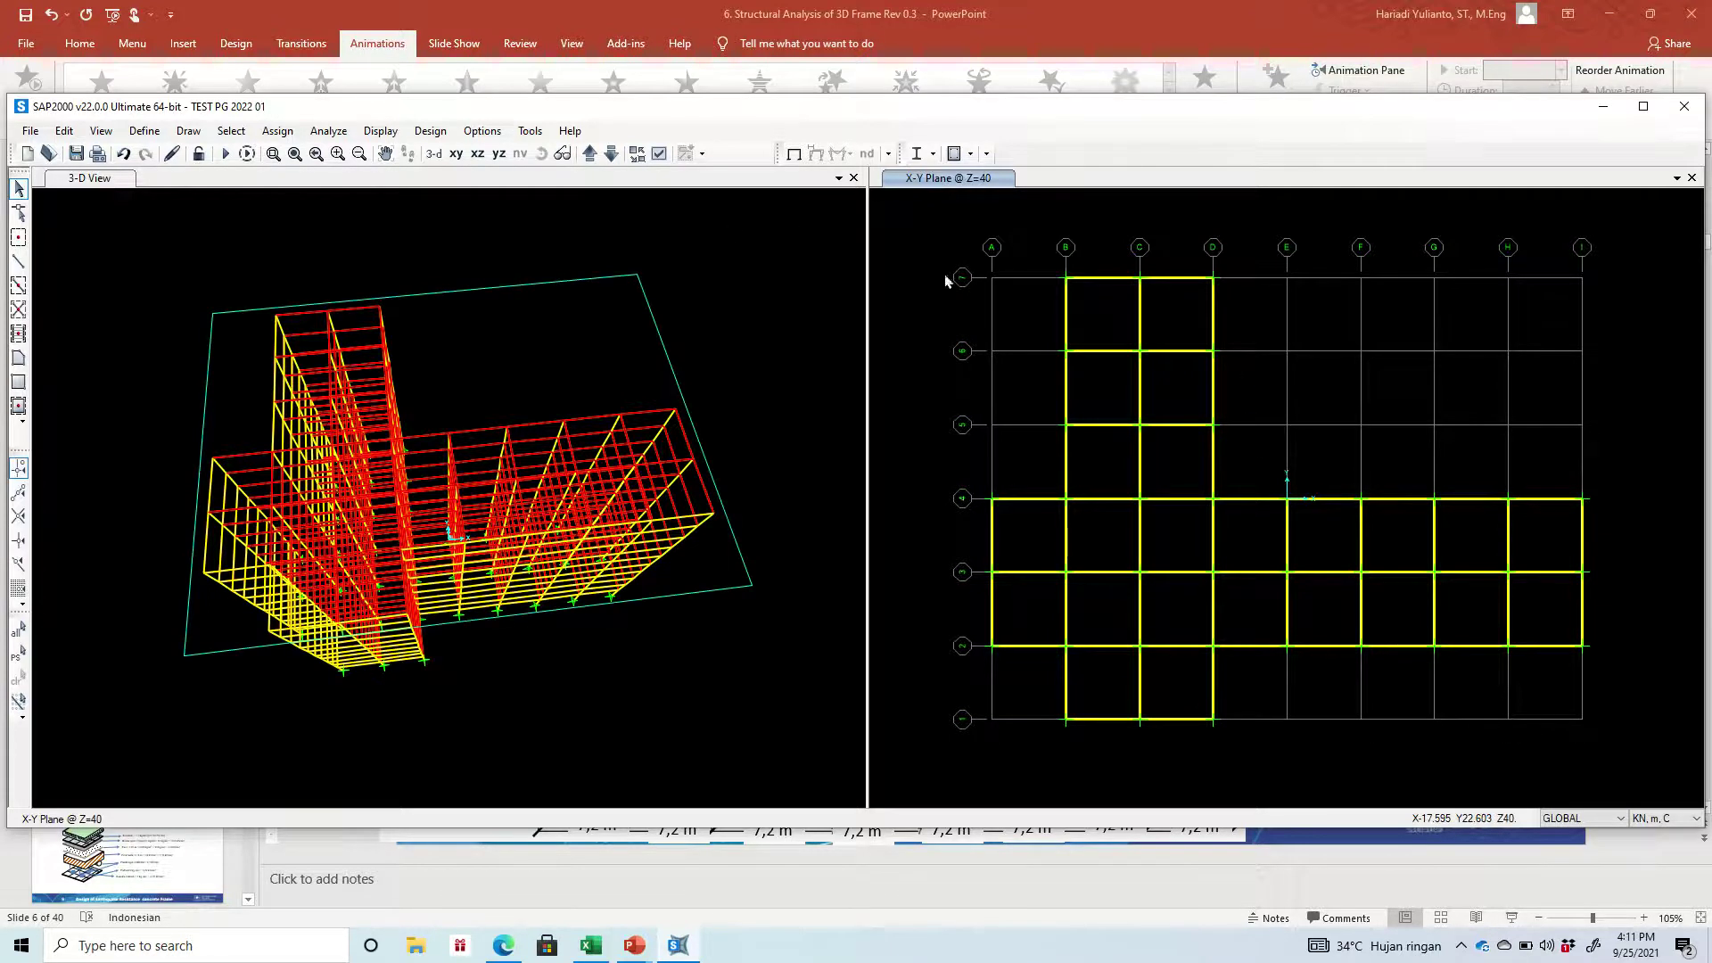
click(659, 153)
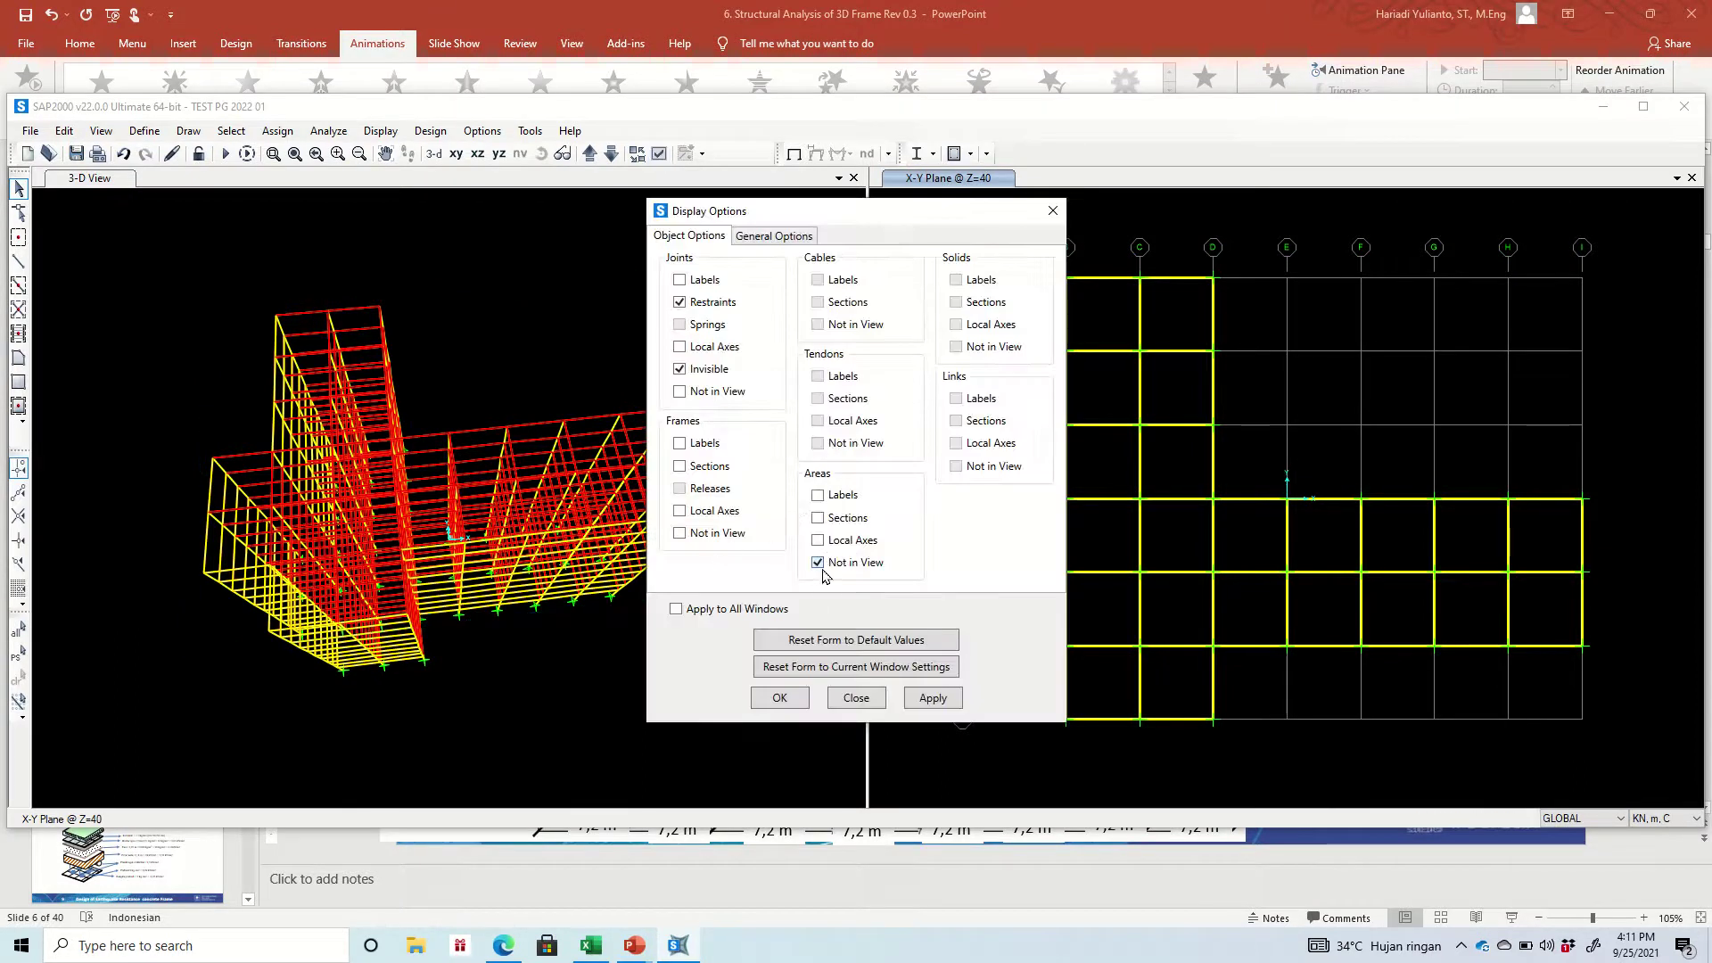
click(818, 562)
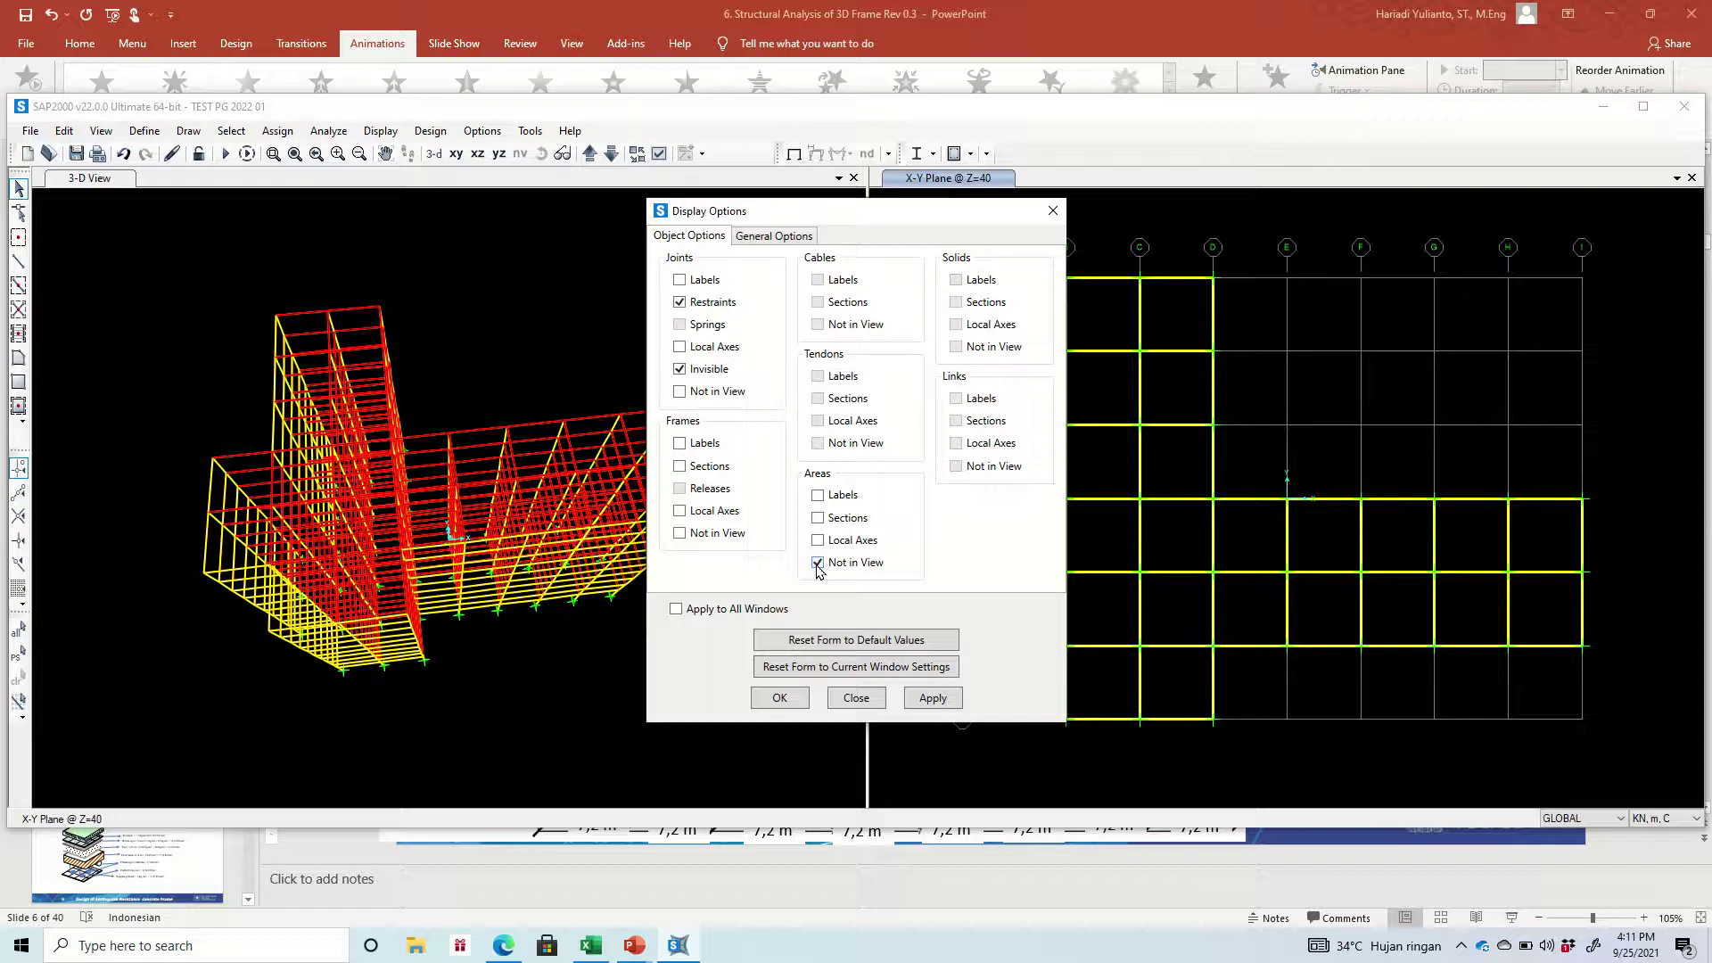
click(928, 697)
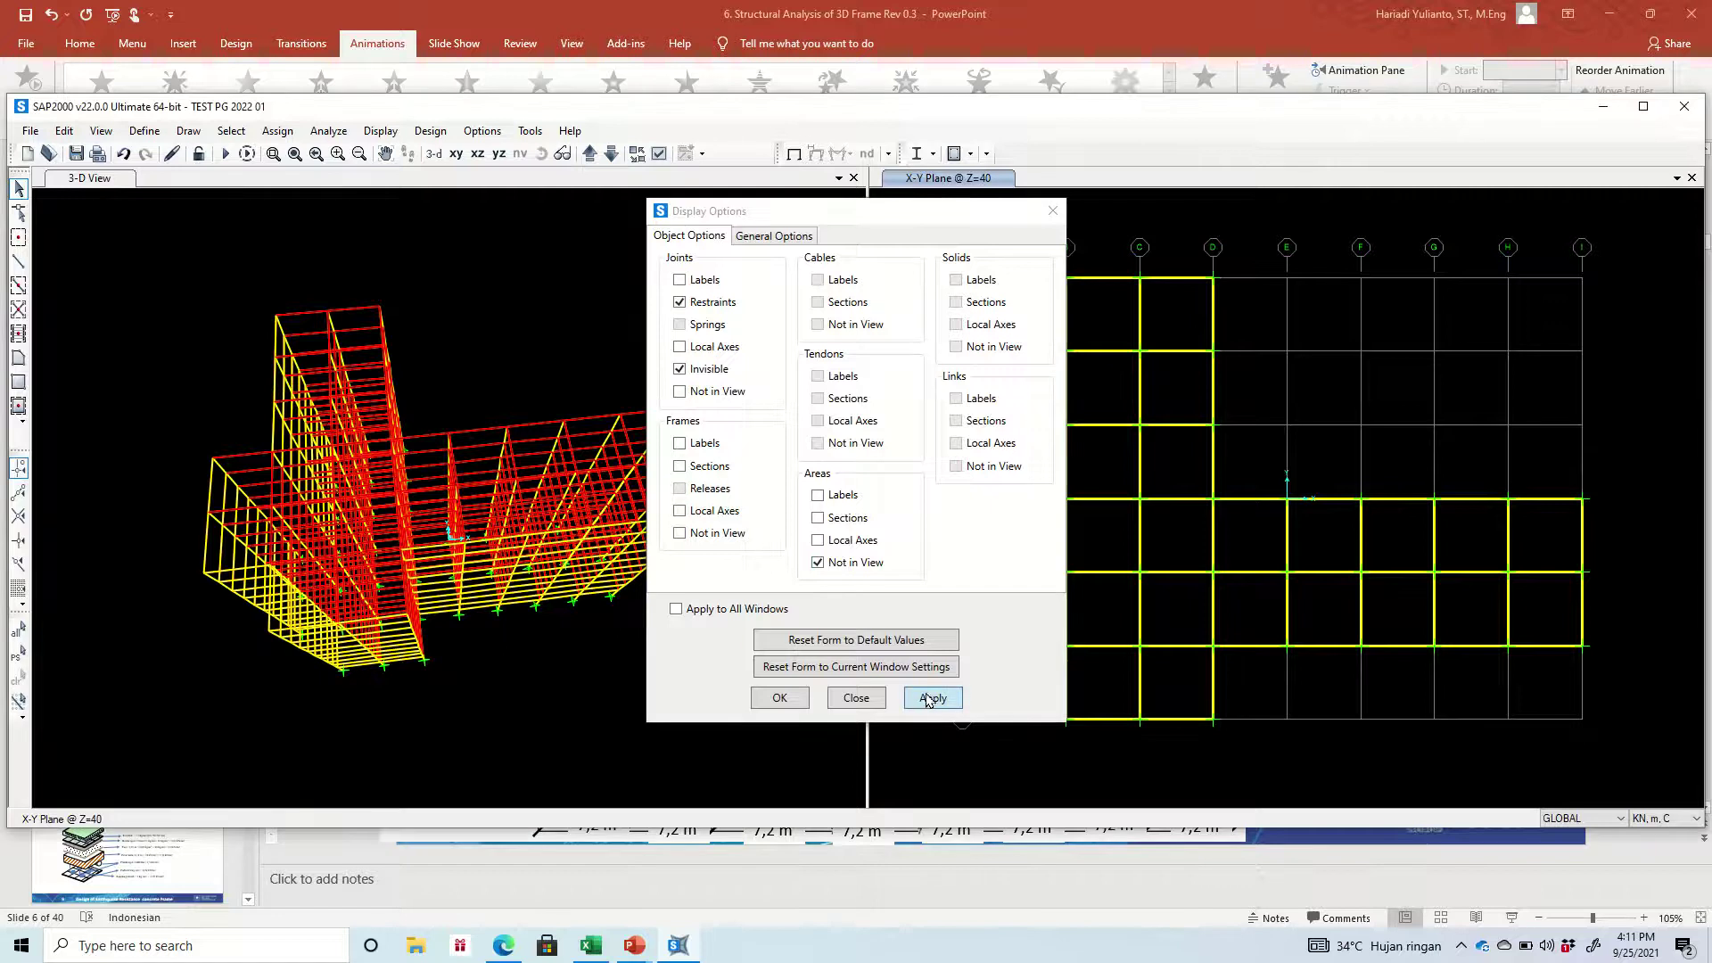
click(773, 700)
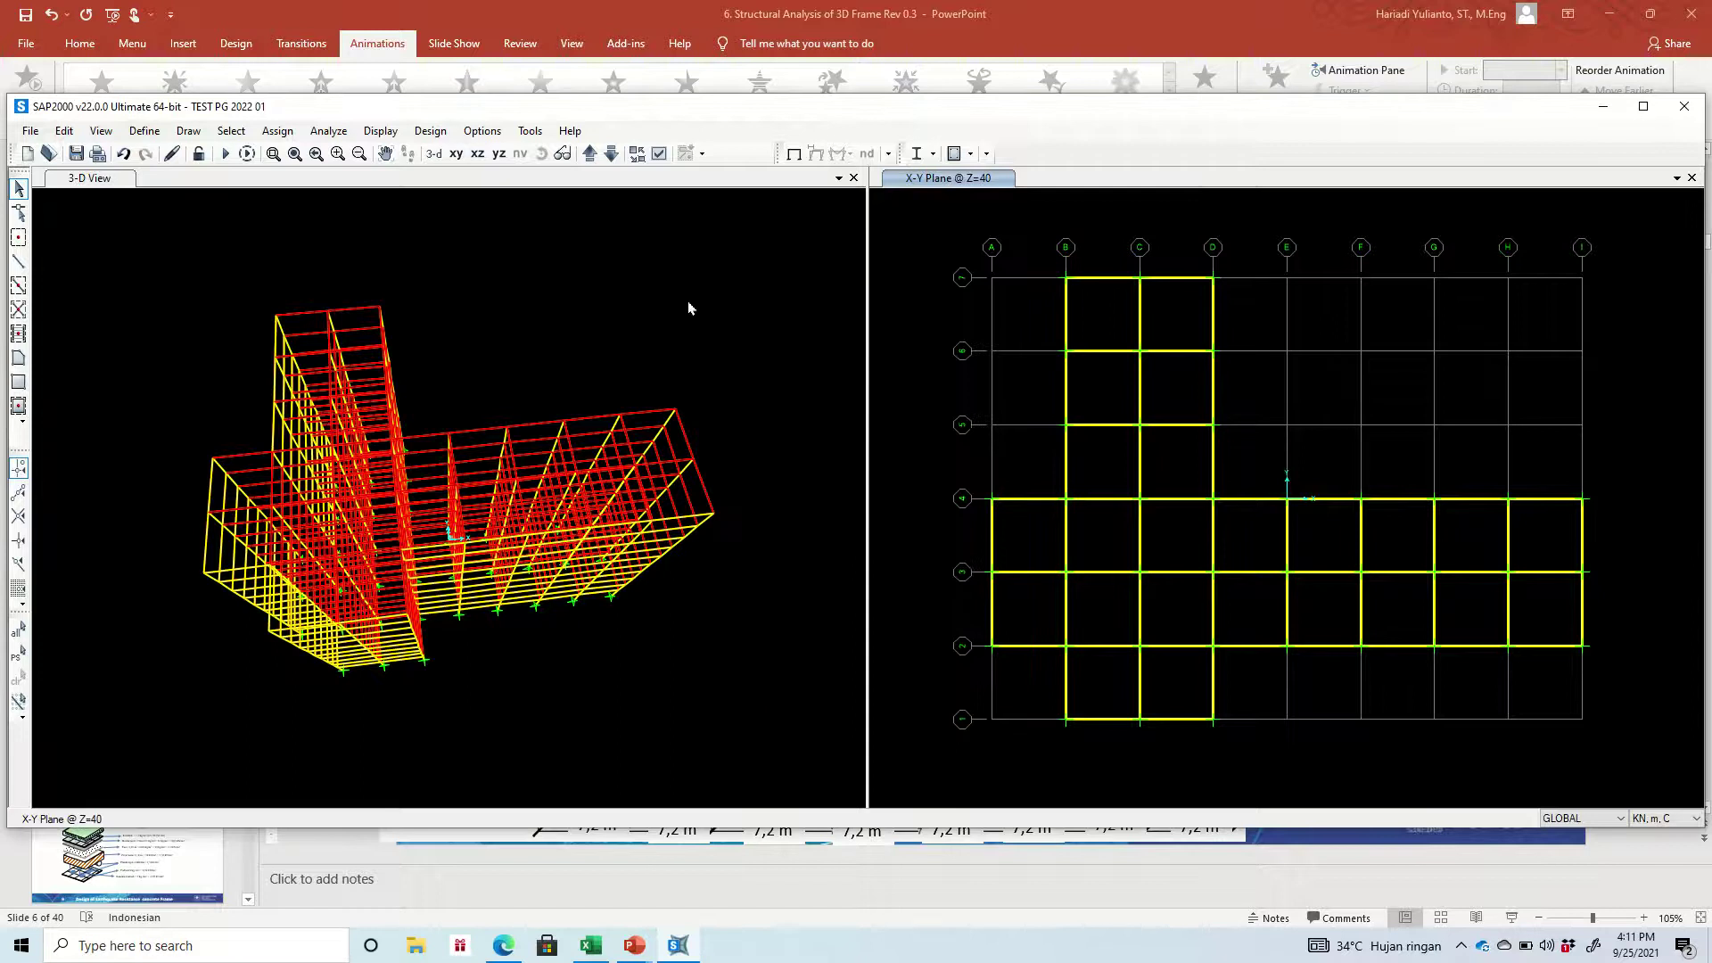
click(689, 303)
click(927, 312)
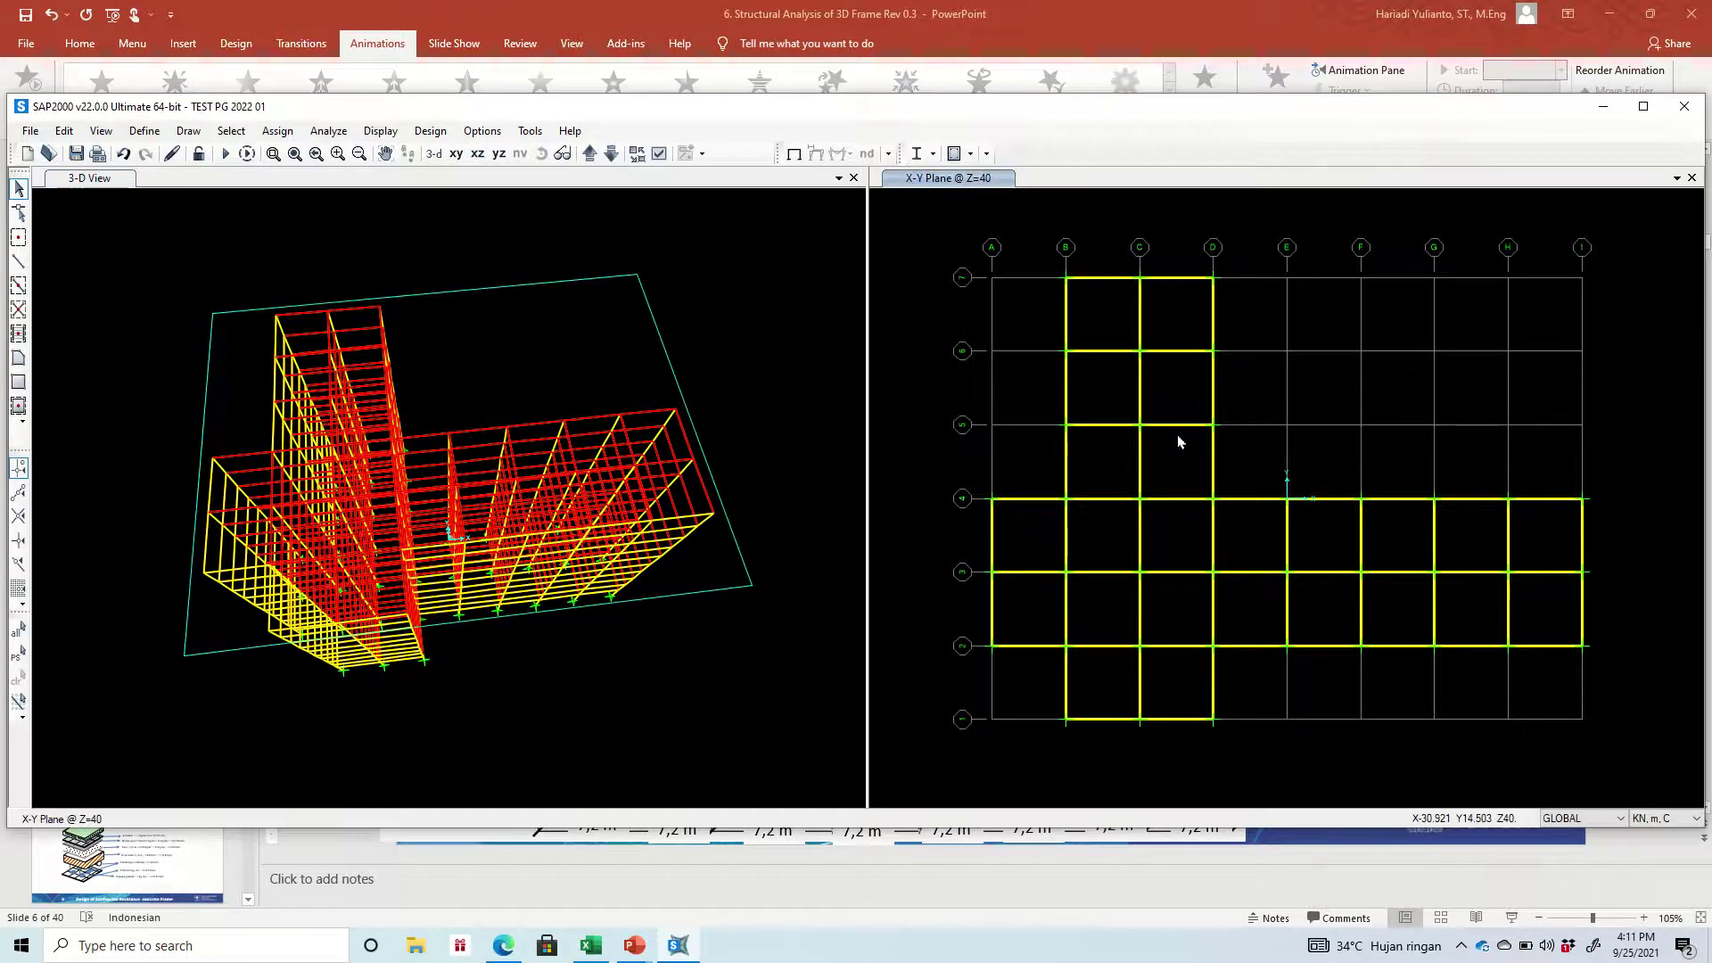
Replicate the columns and beams along grid D between grids 5 and 7 once, with a dx increment of 3 m
click(1203, 259)
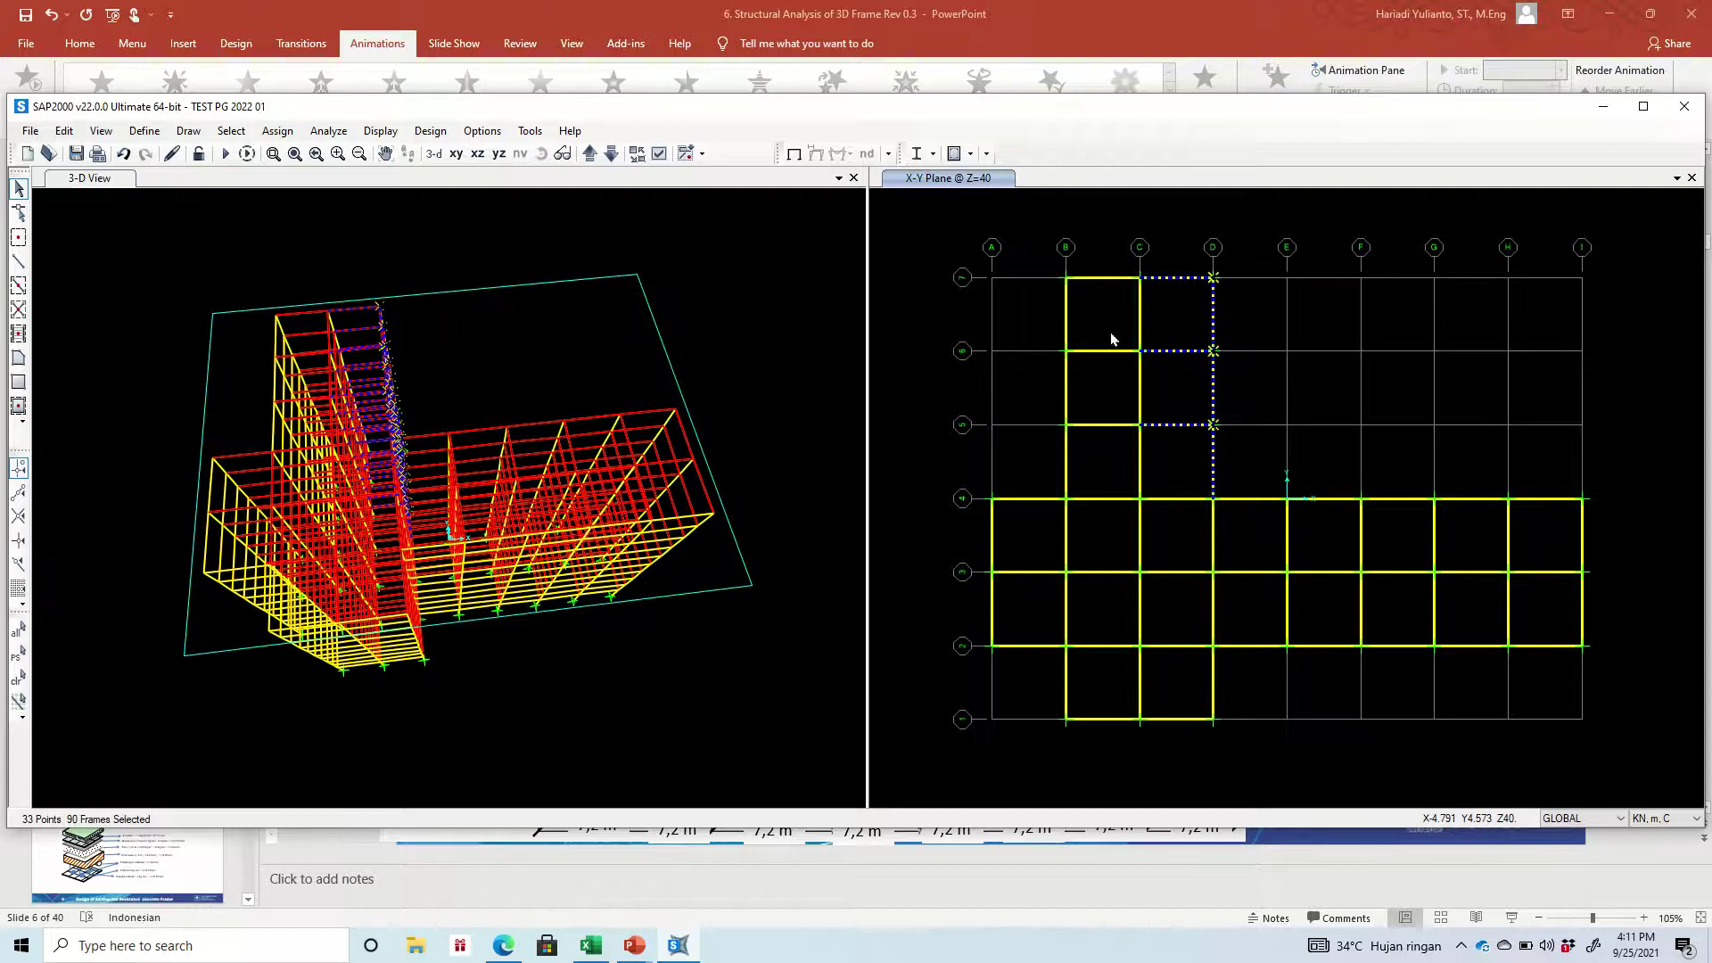
click(1220, 279)
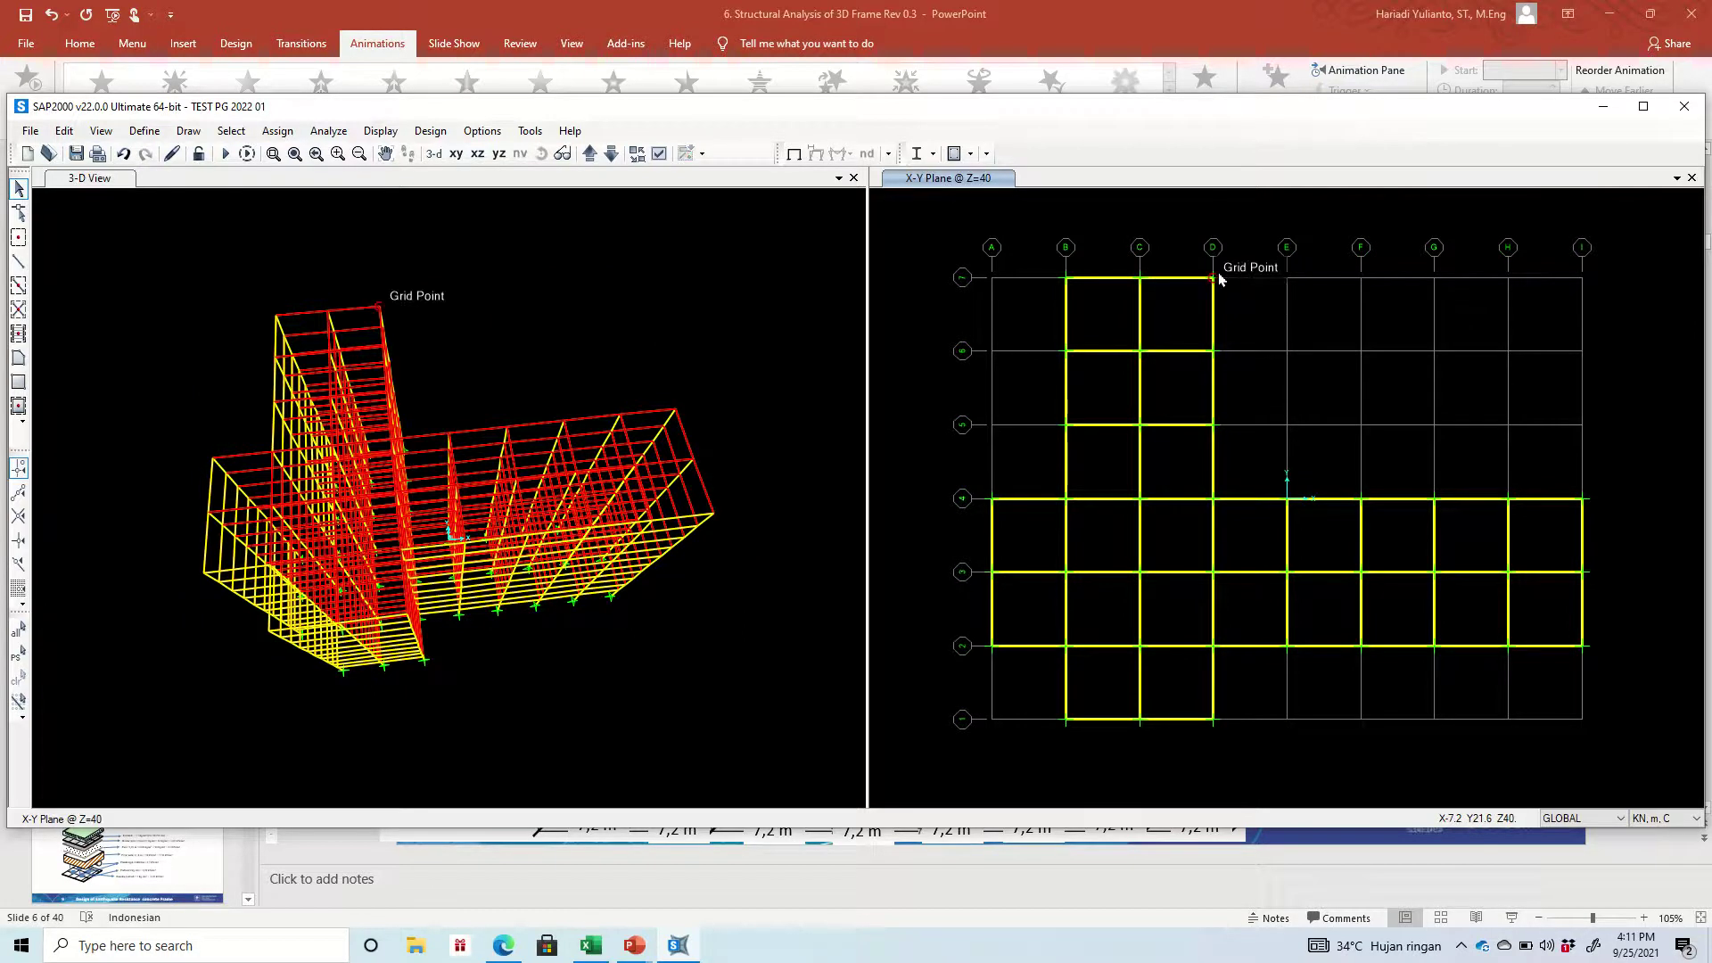
drag(1176, 236, 1246, 450)
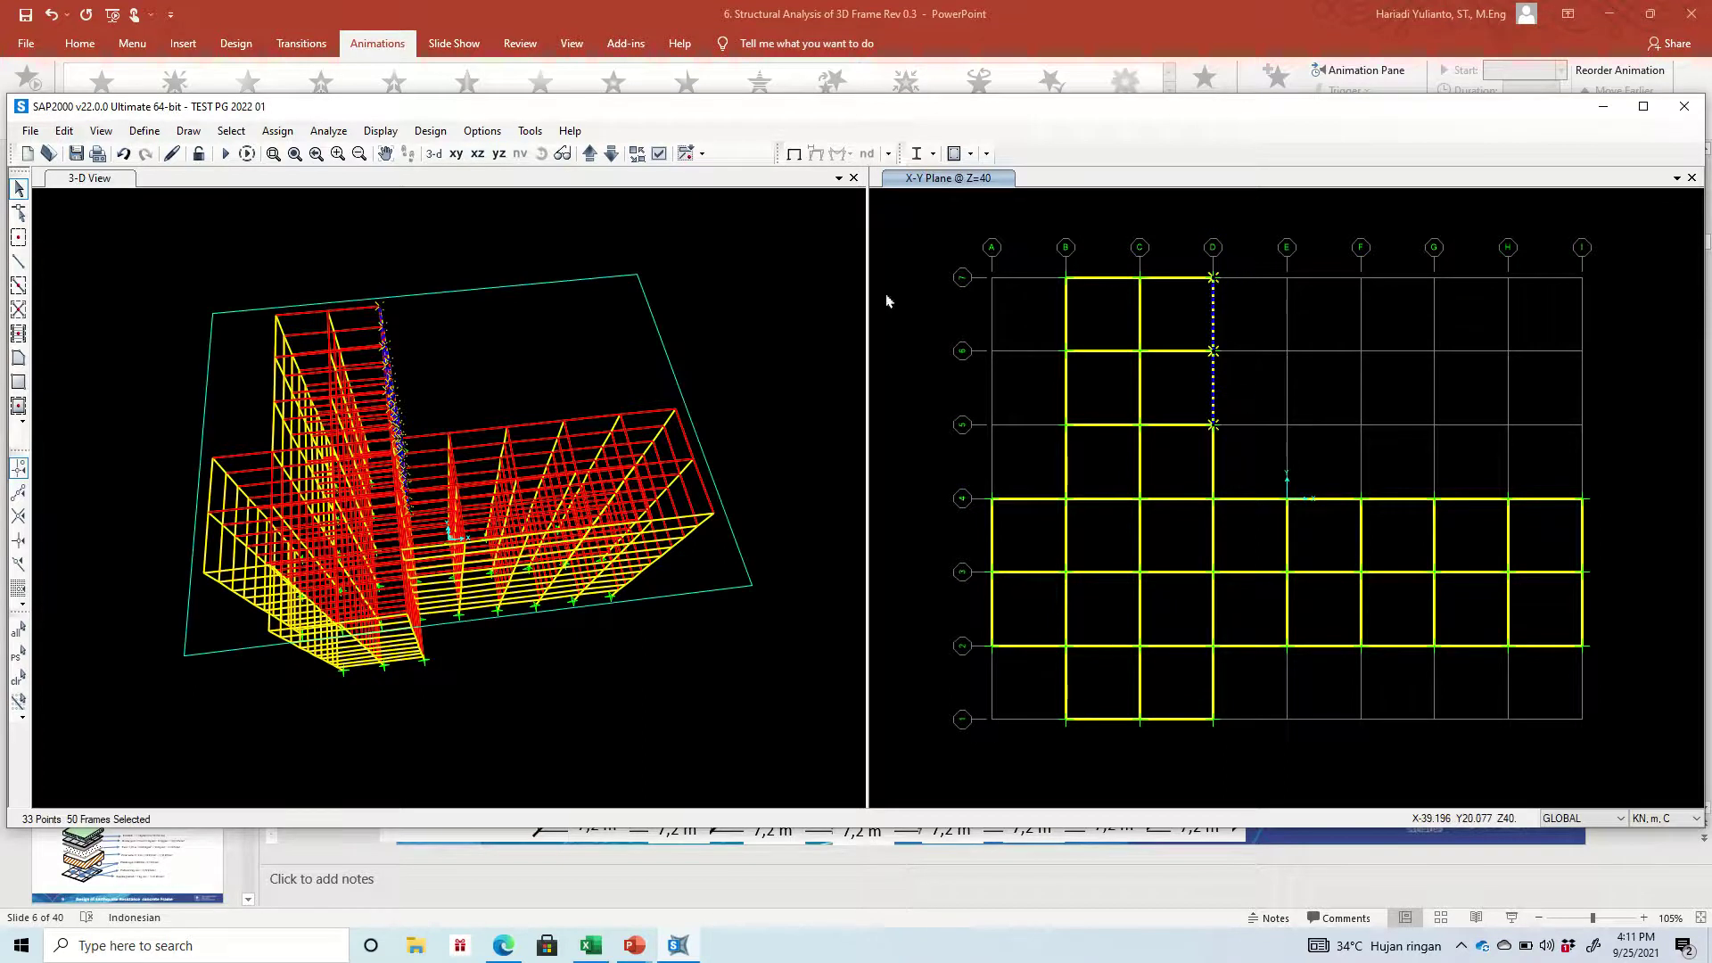
click(729, 270)
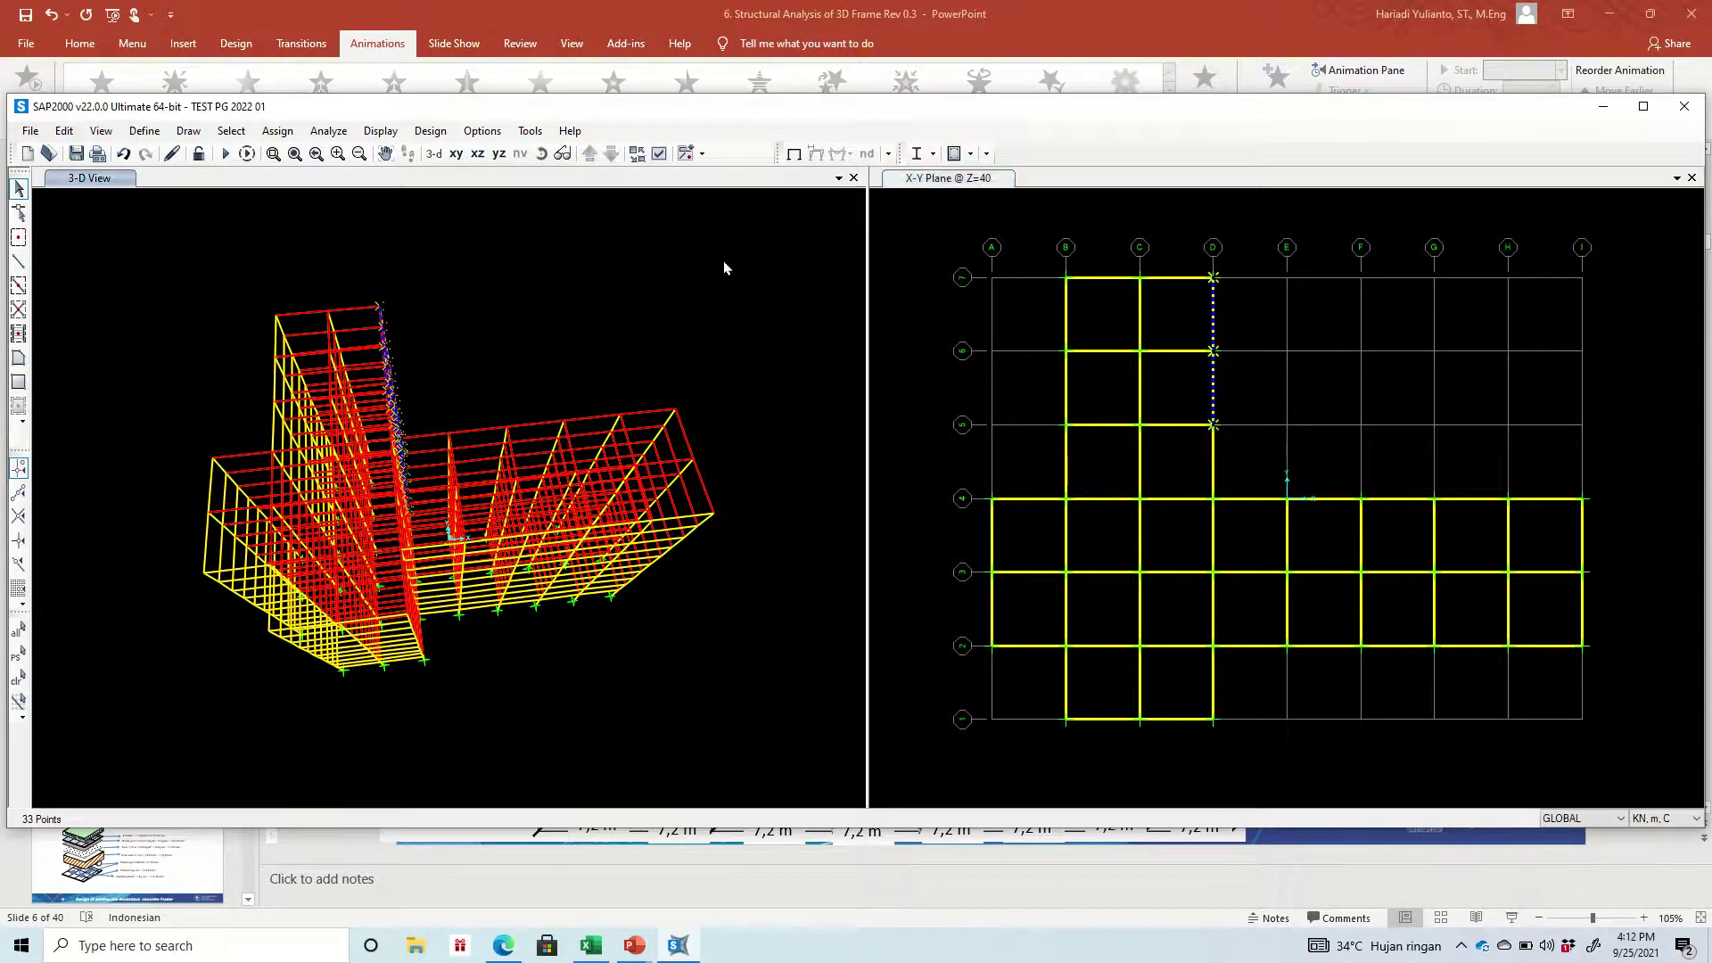
click(541, 153)
drag(659, 301, 160, 219)
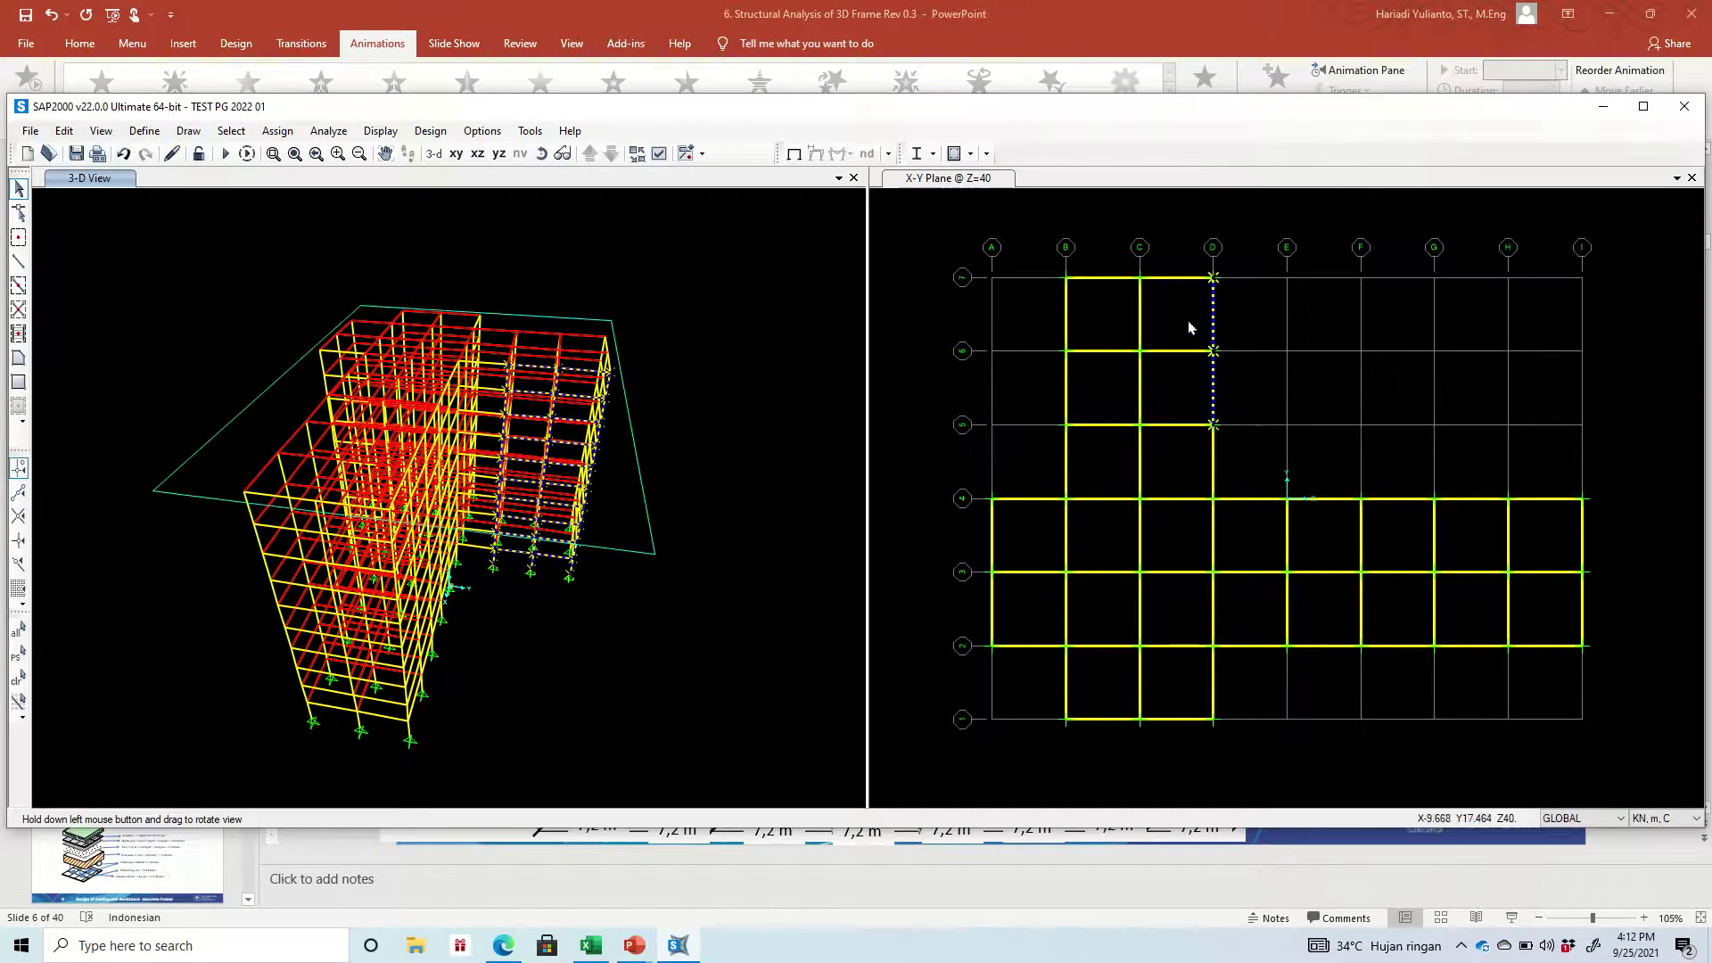
click(65, 131)
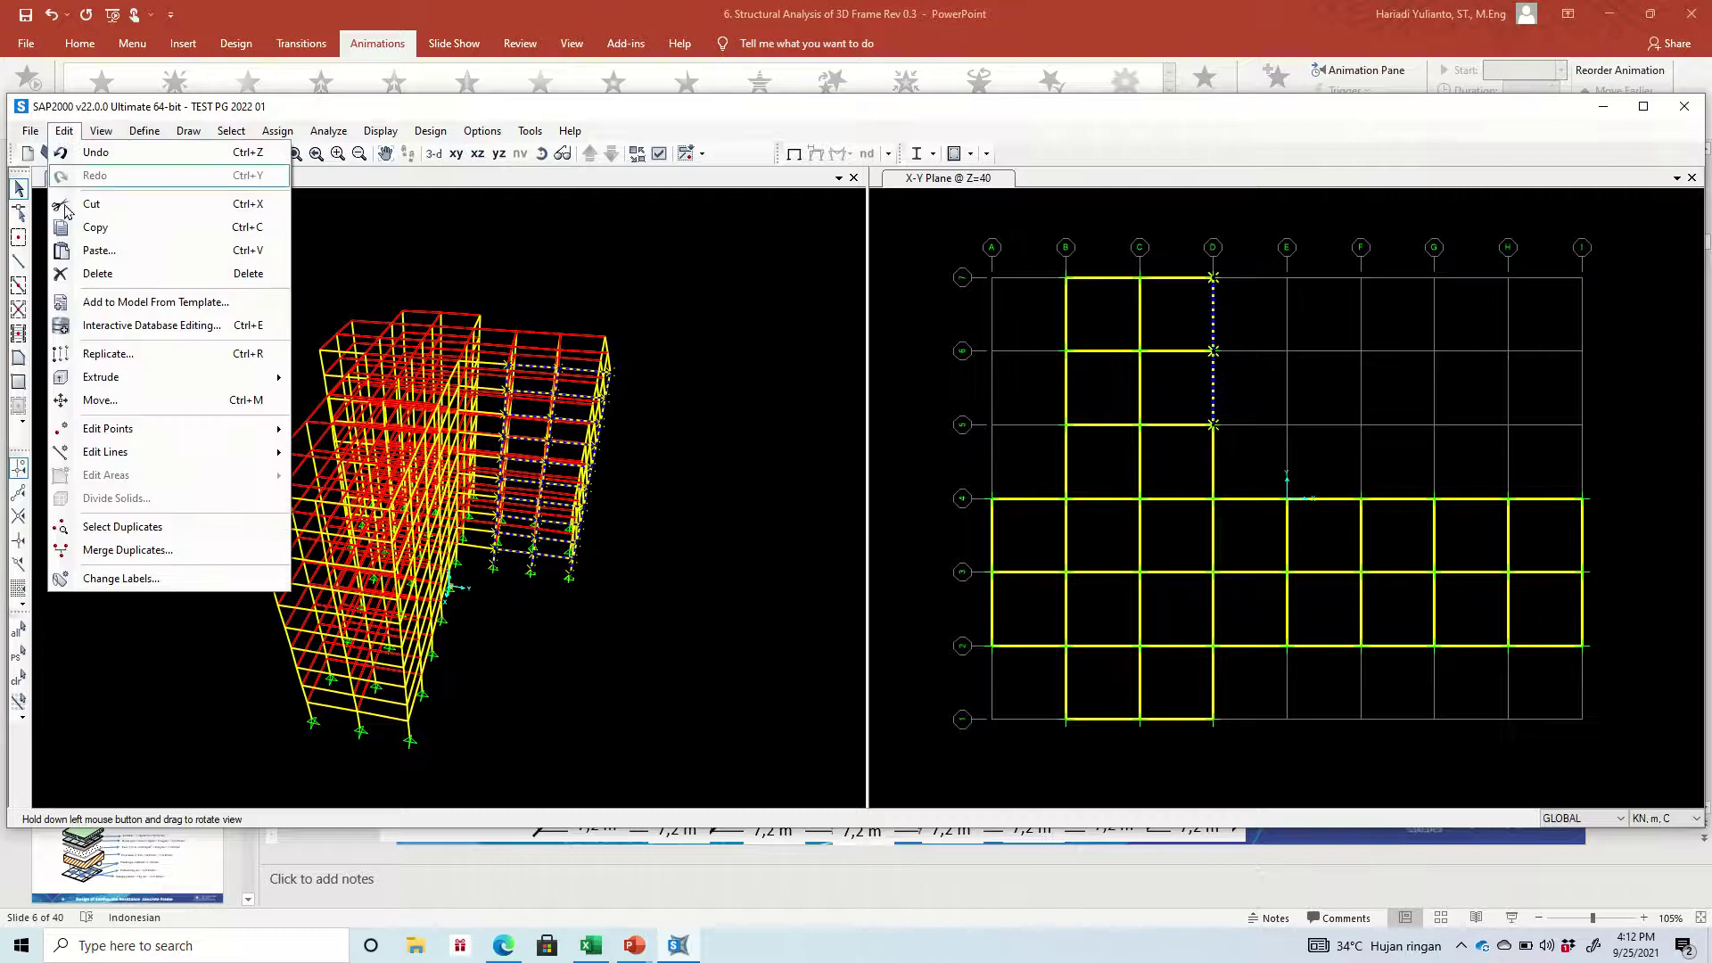
click(115, 353)
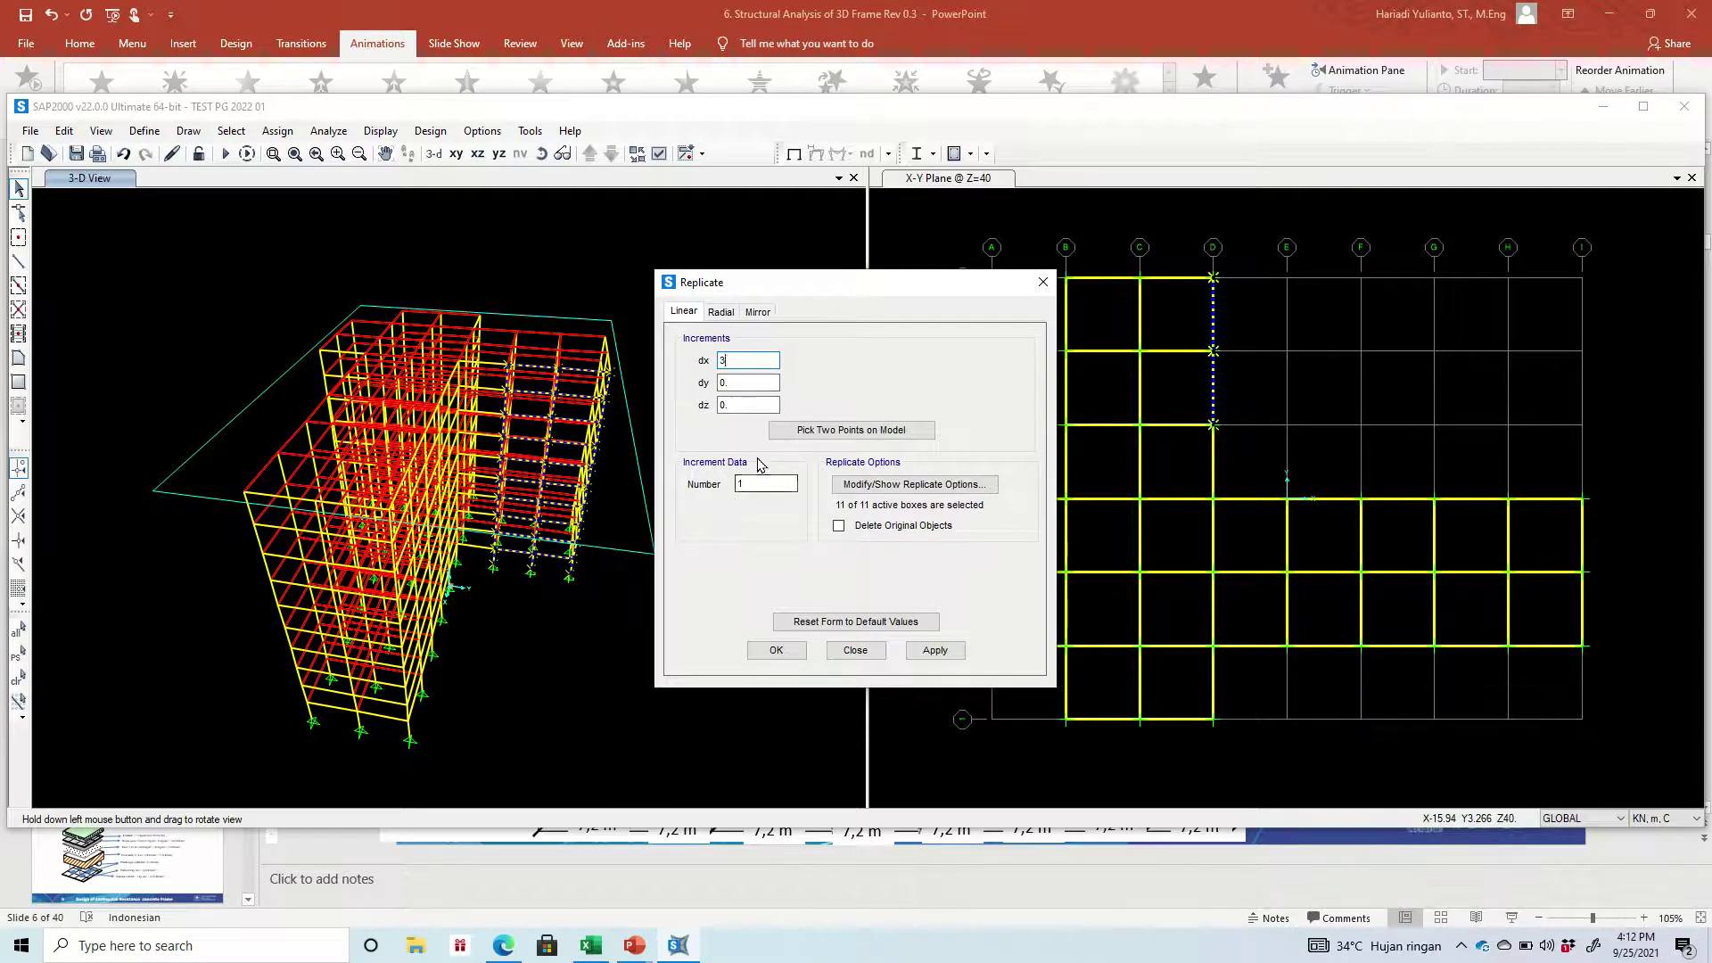
click(938, 654)
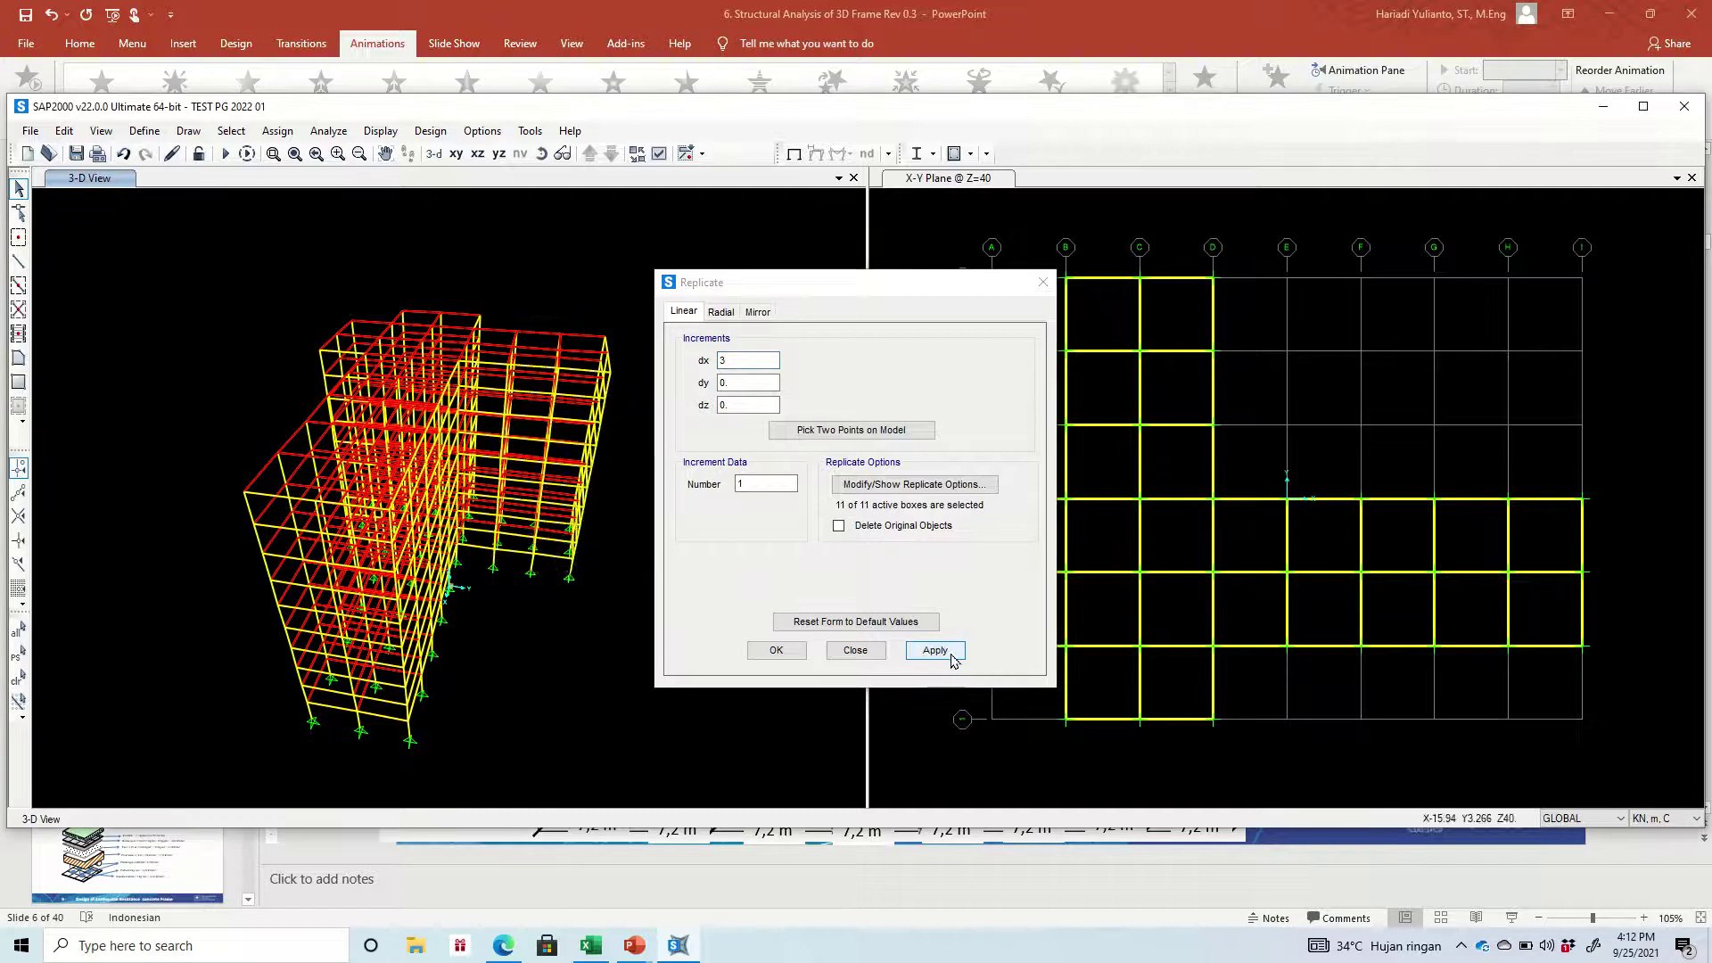
click(777, 650)
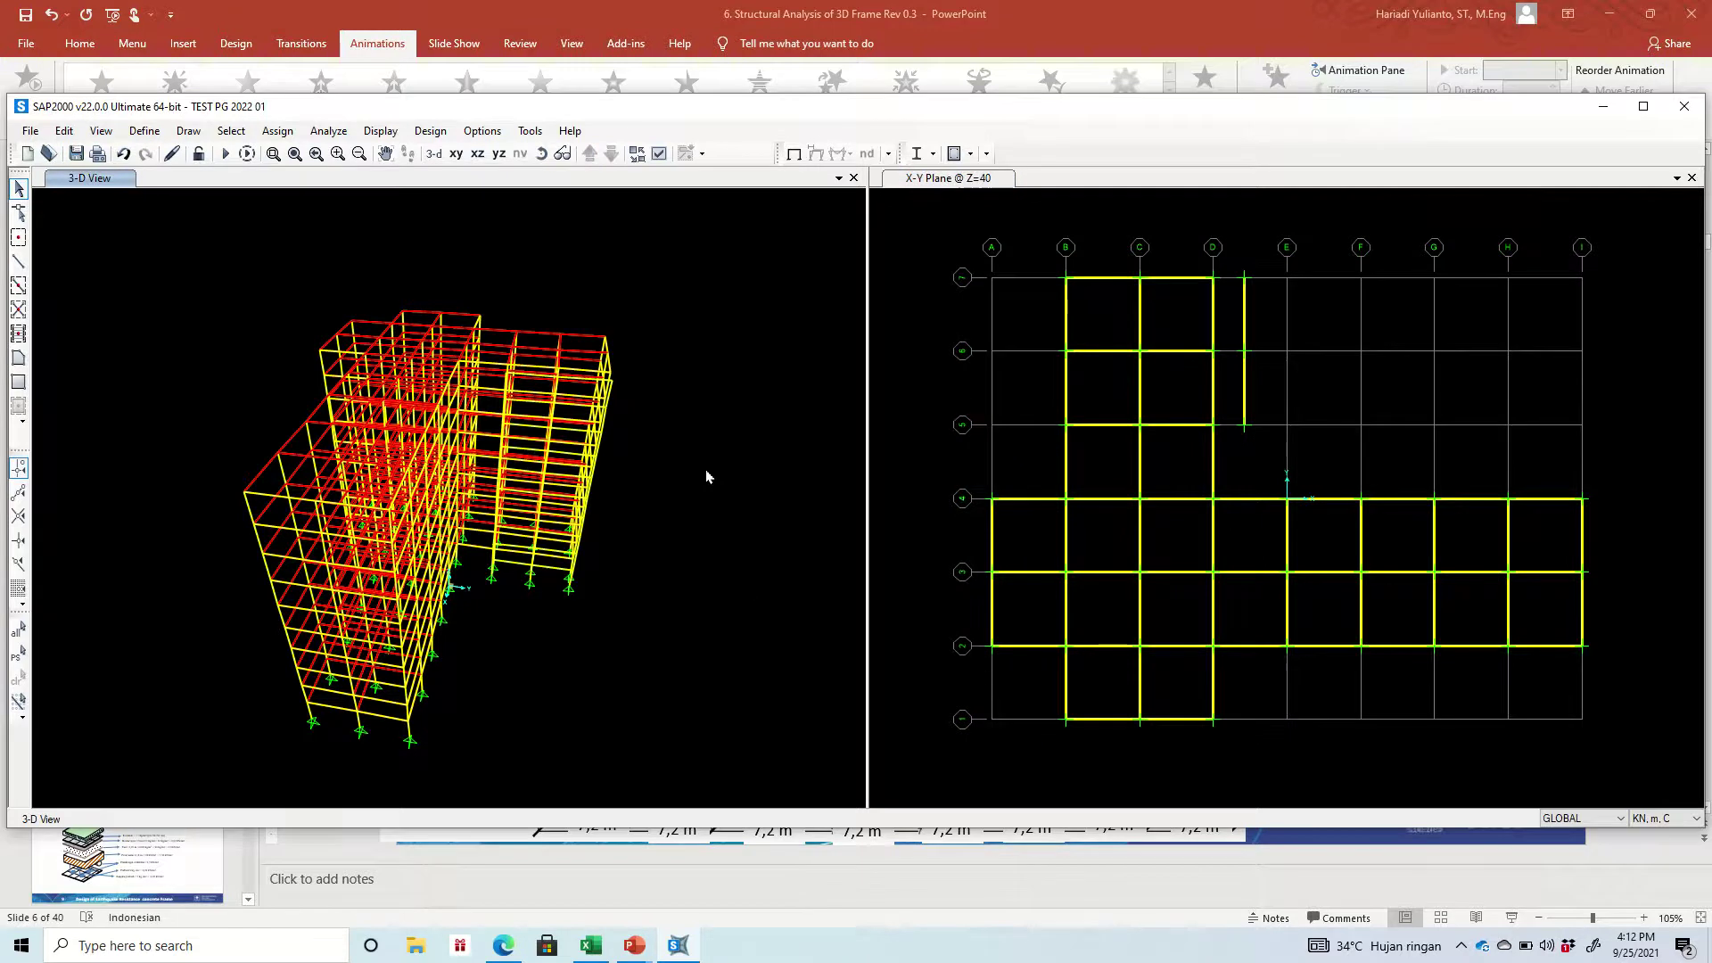
Select the beams spanning grids C to D on lines 5, 6 and 7, plus their end joints on grid D
click(543, 155)
drag(628, 339, 266, 228)
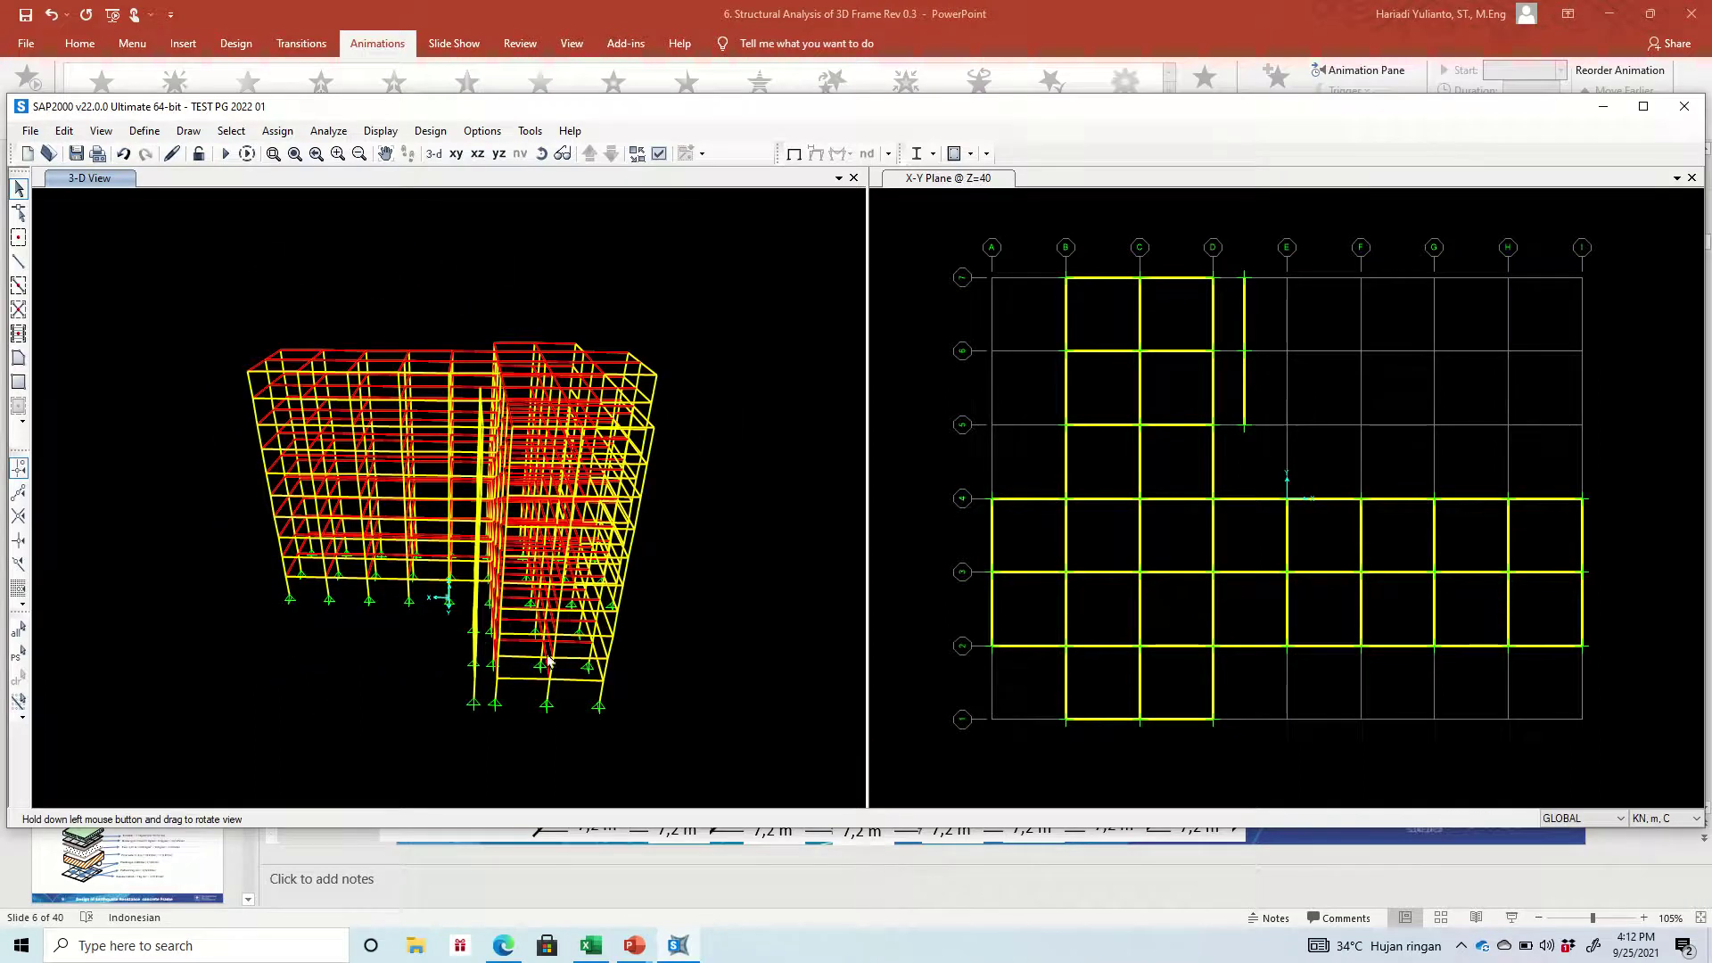
click(1076, 544)
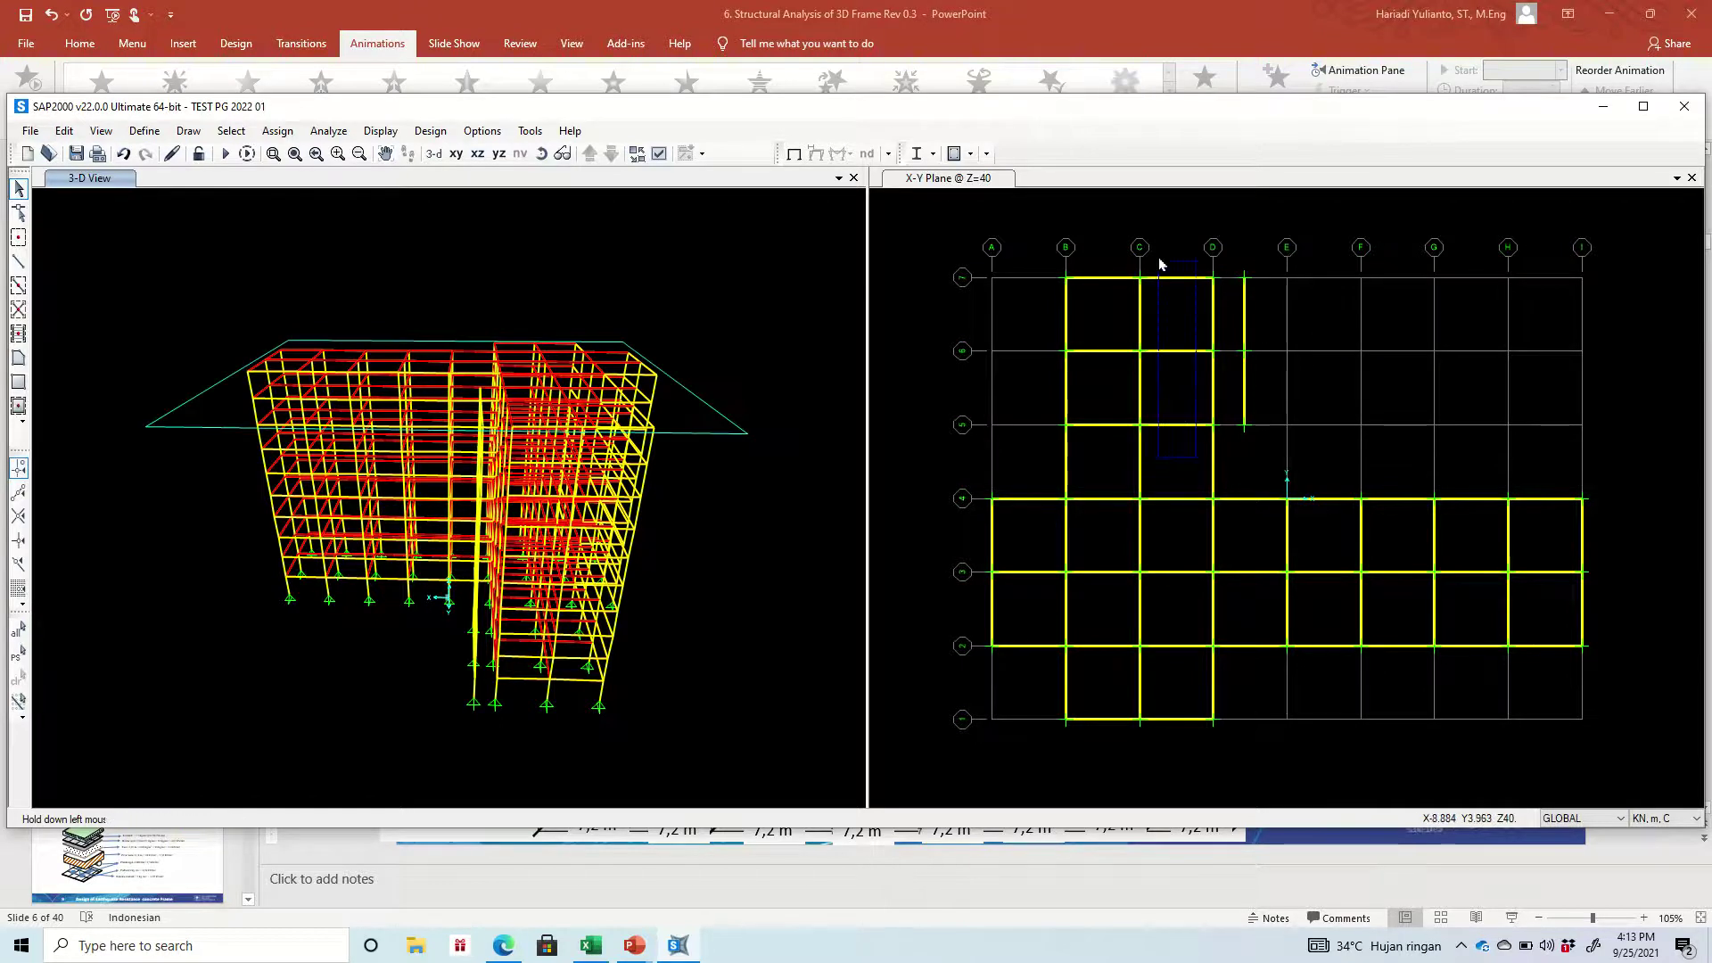
drag(1161, 264, 1159, 263)
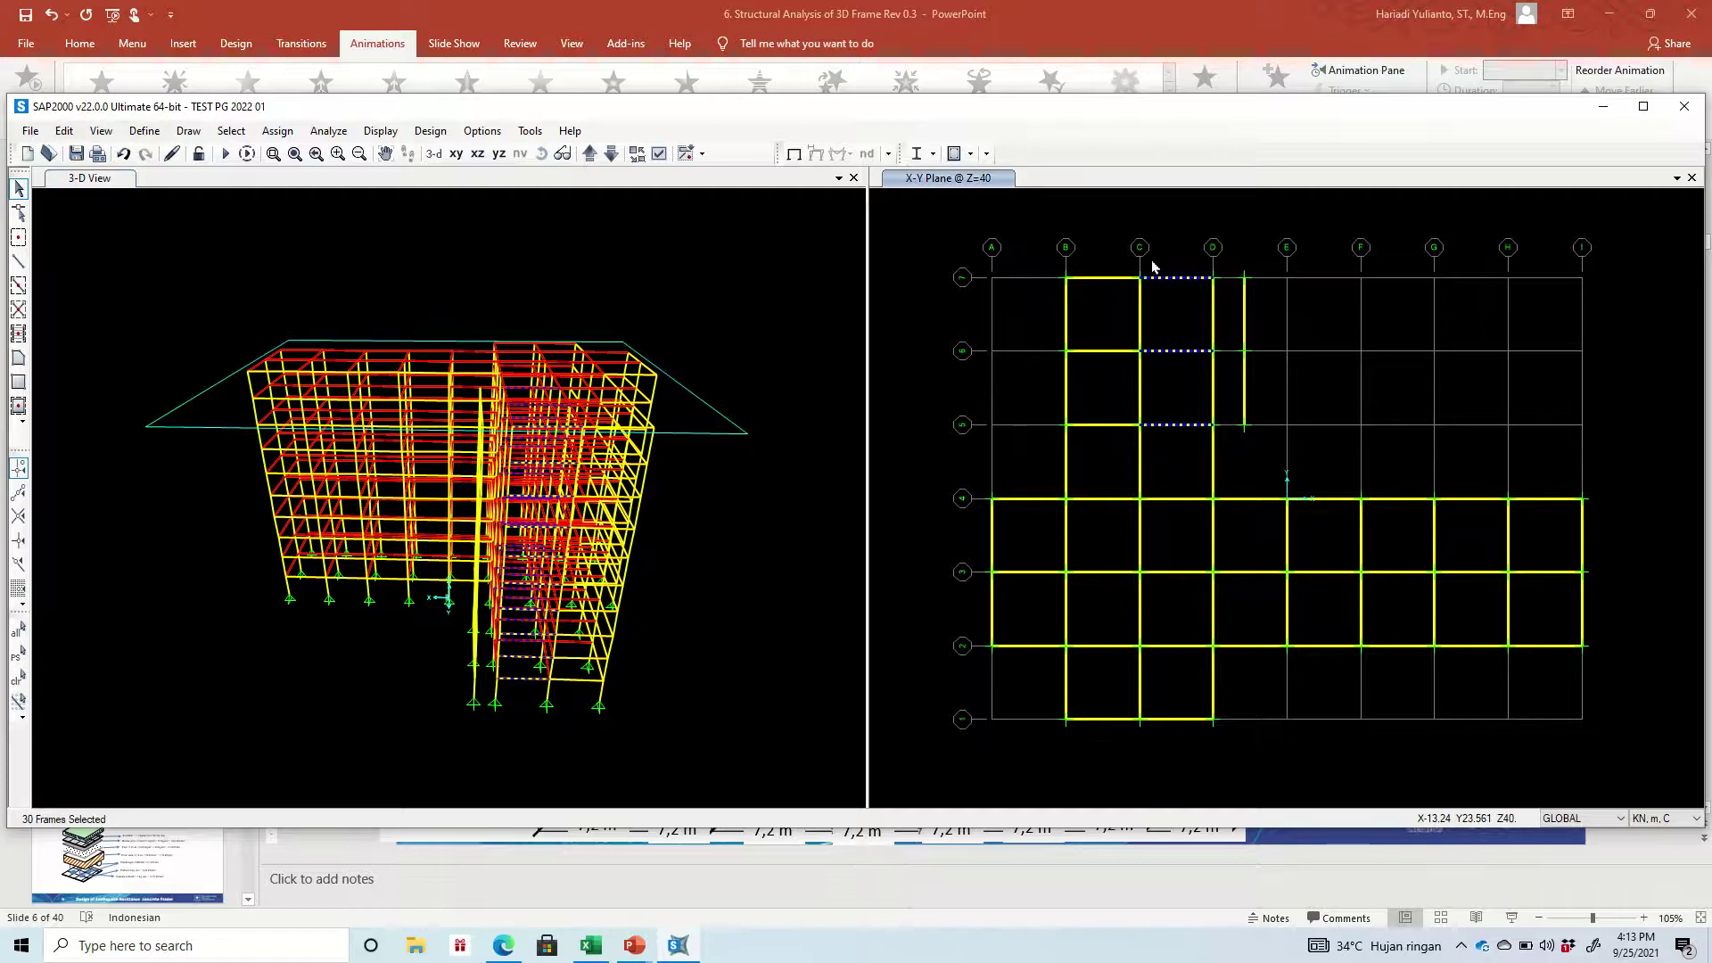
click(1215, 427)
click(1215, 352)
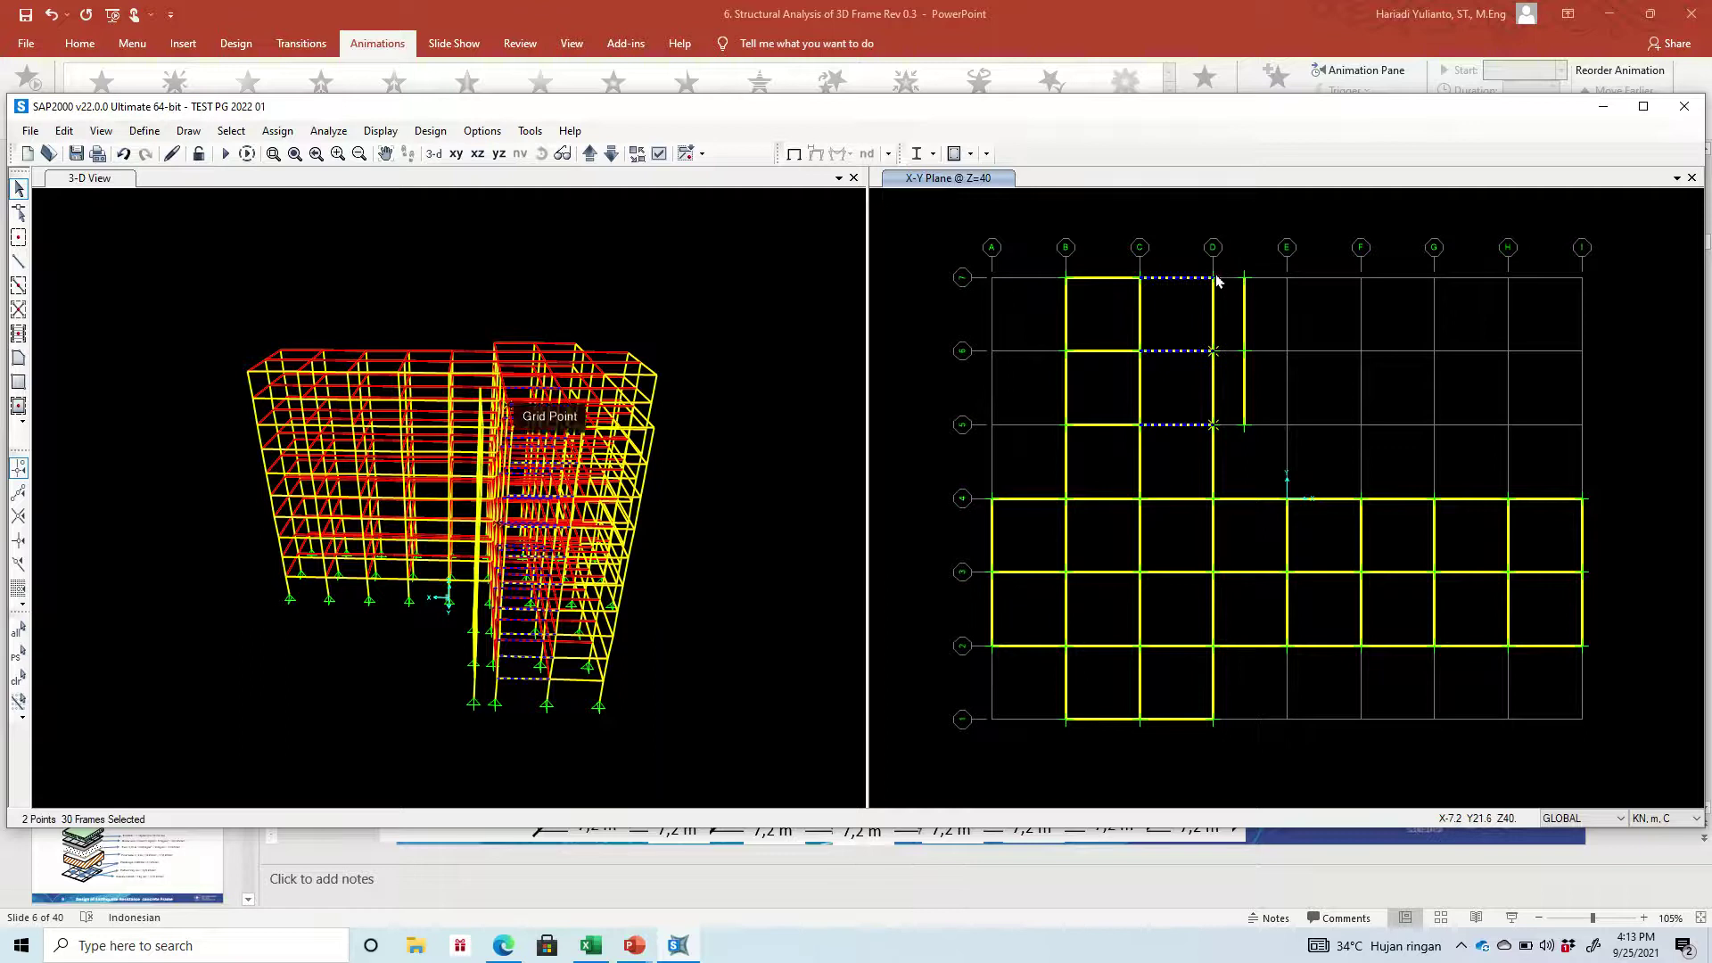
click(1215, 280)
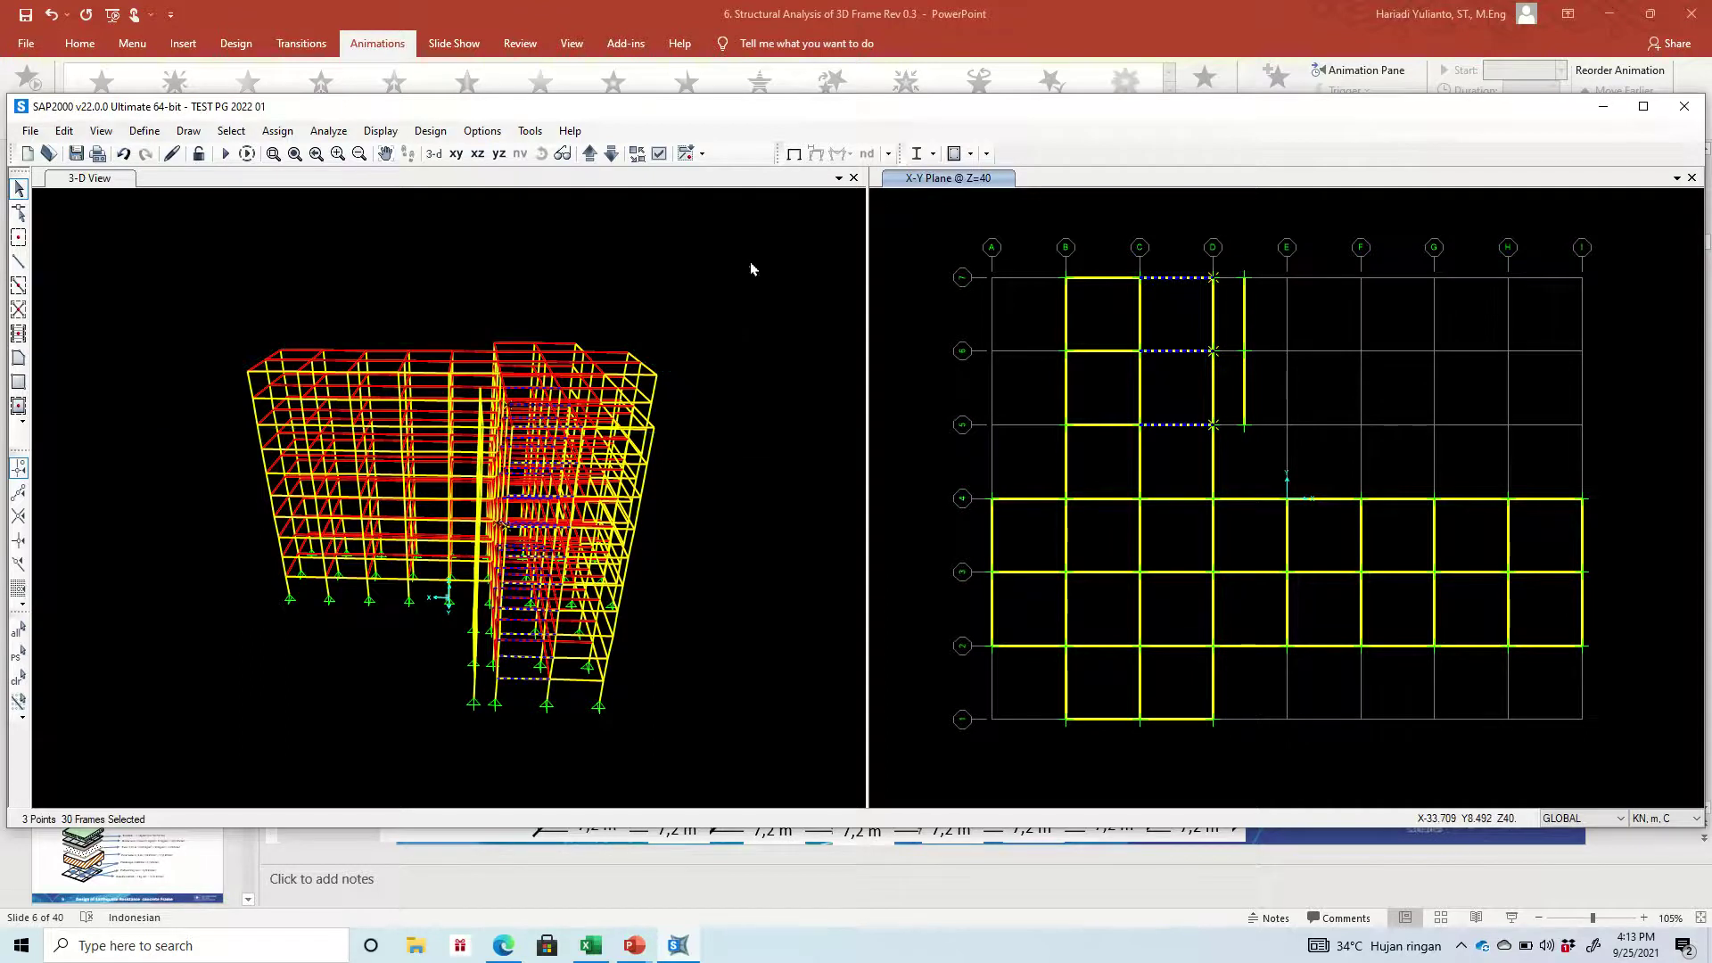
Extend the C–D beams on lines 5, 6 and 7 to the replicated frames beyond grid D, using the Extend Frames option
click(571, 220)
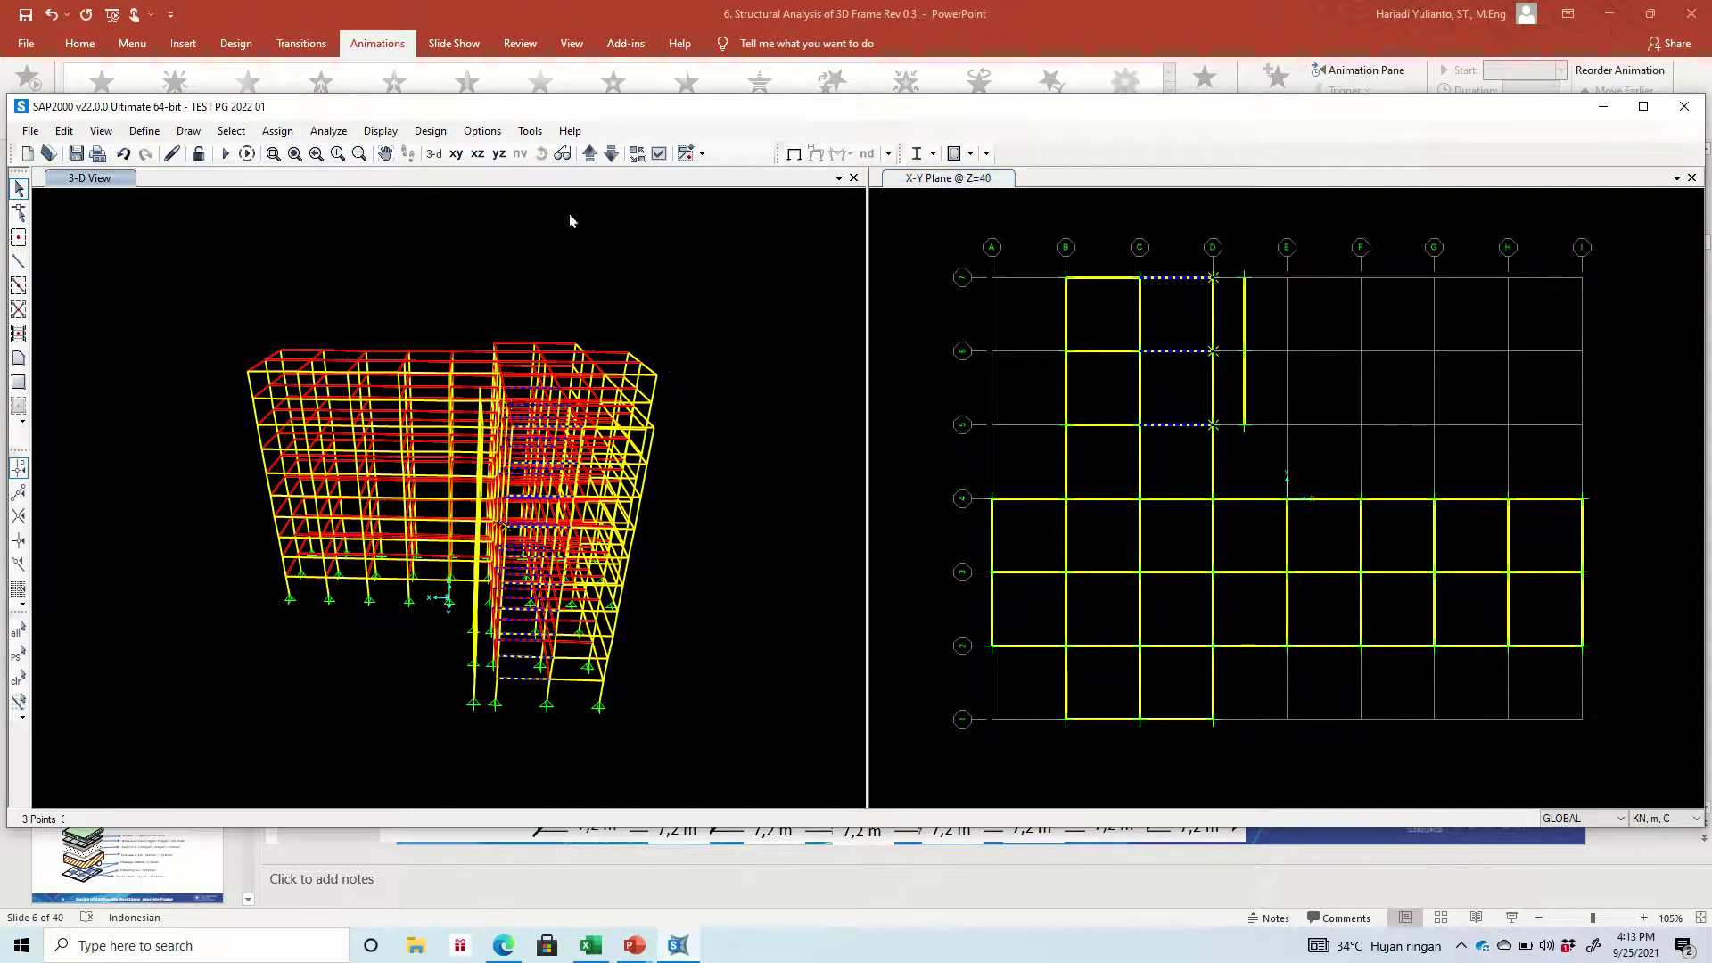
click(542, 157)
drag(642, 352, 851, 355)
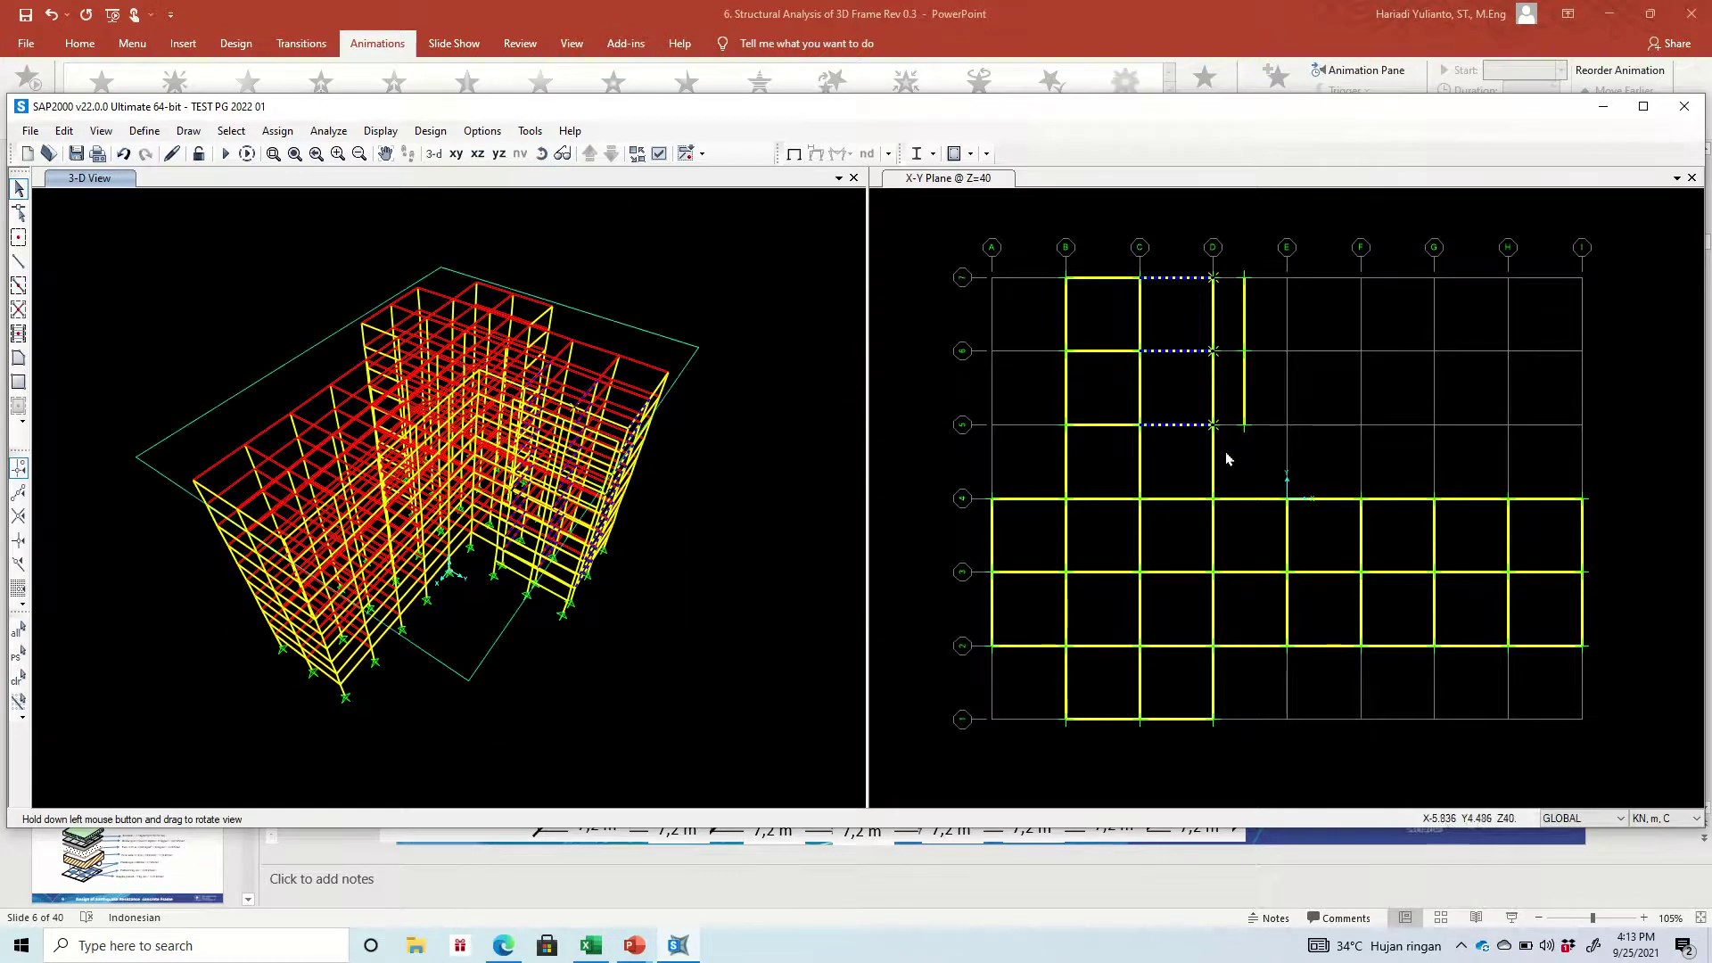
drag(1228, 435, 1196, 363)
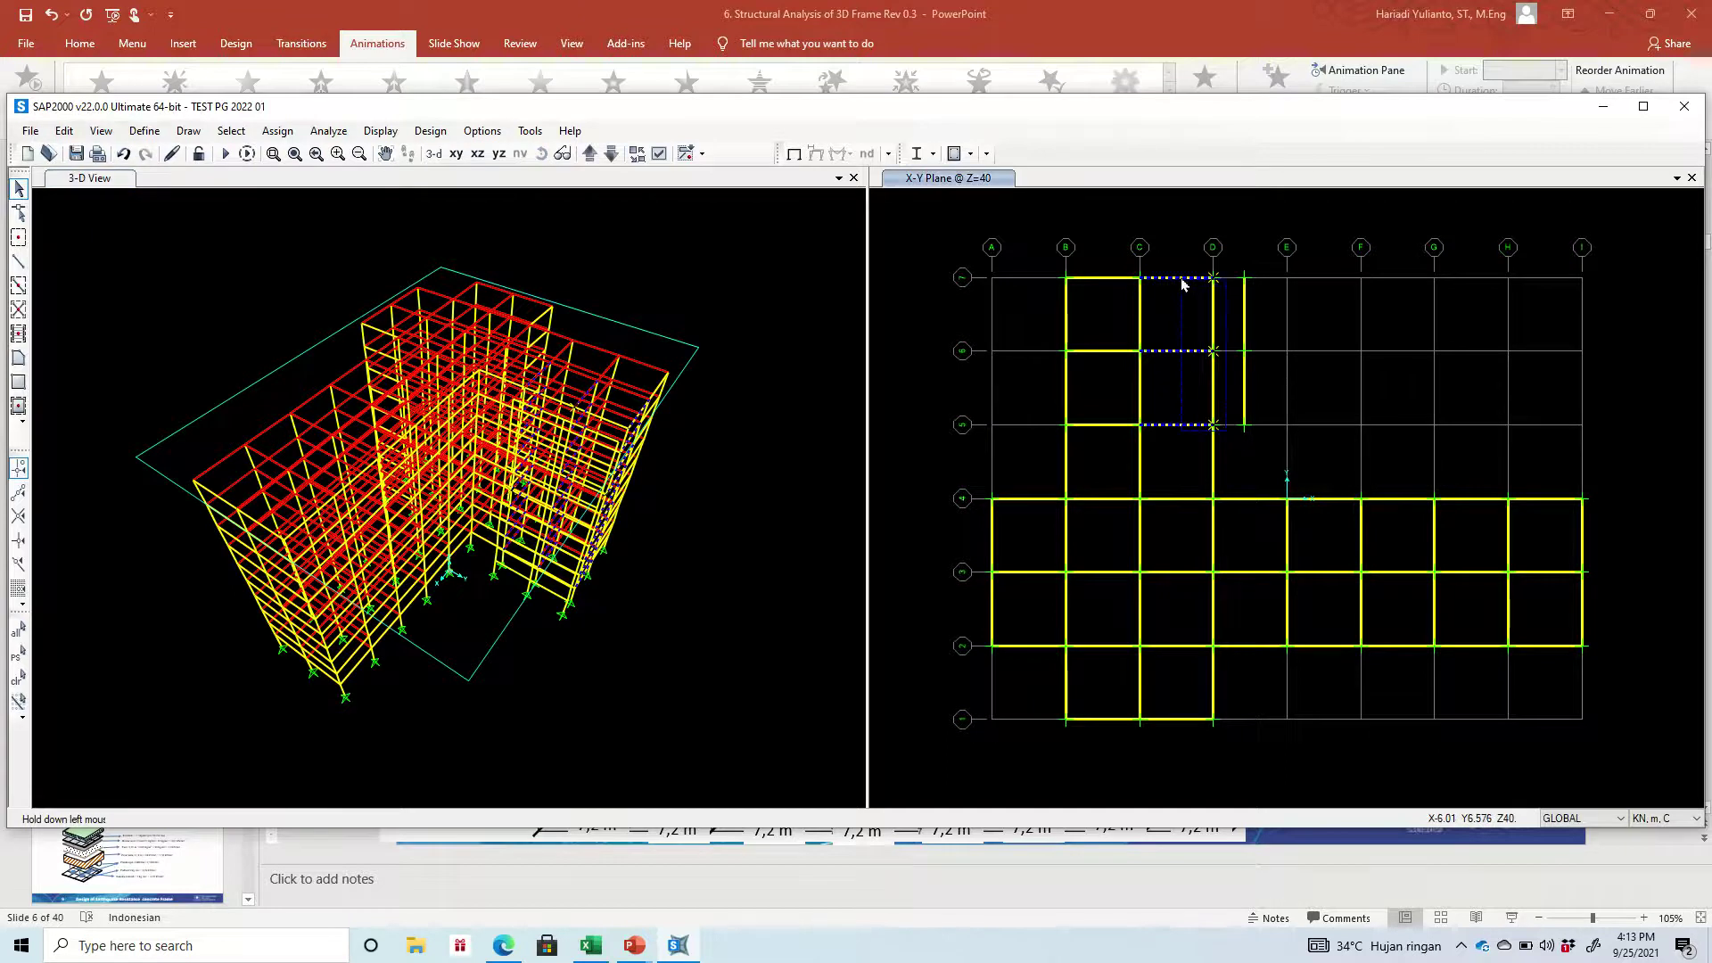
drag(1181, 283, 1182, 282)
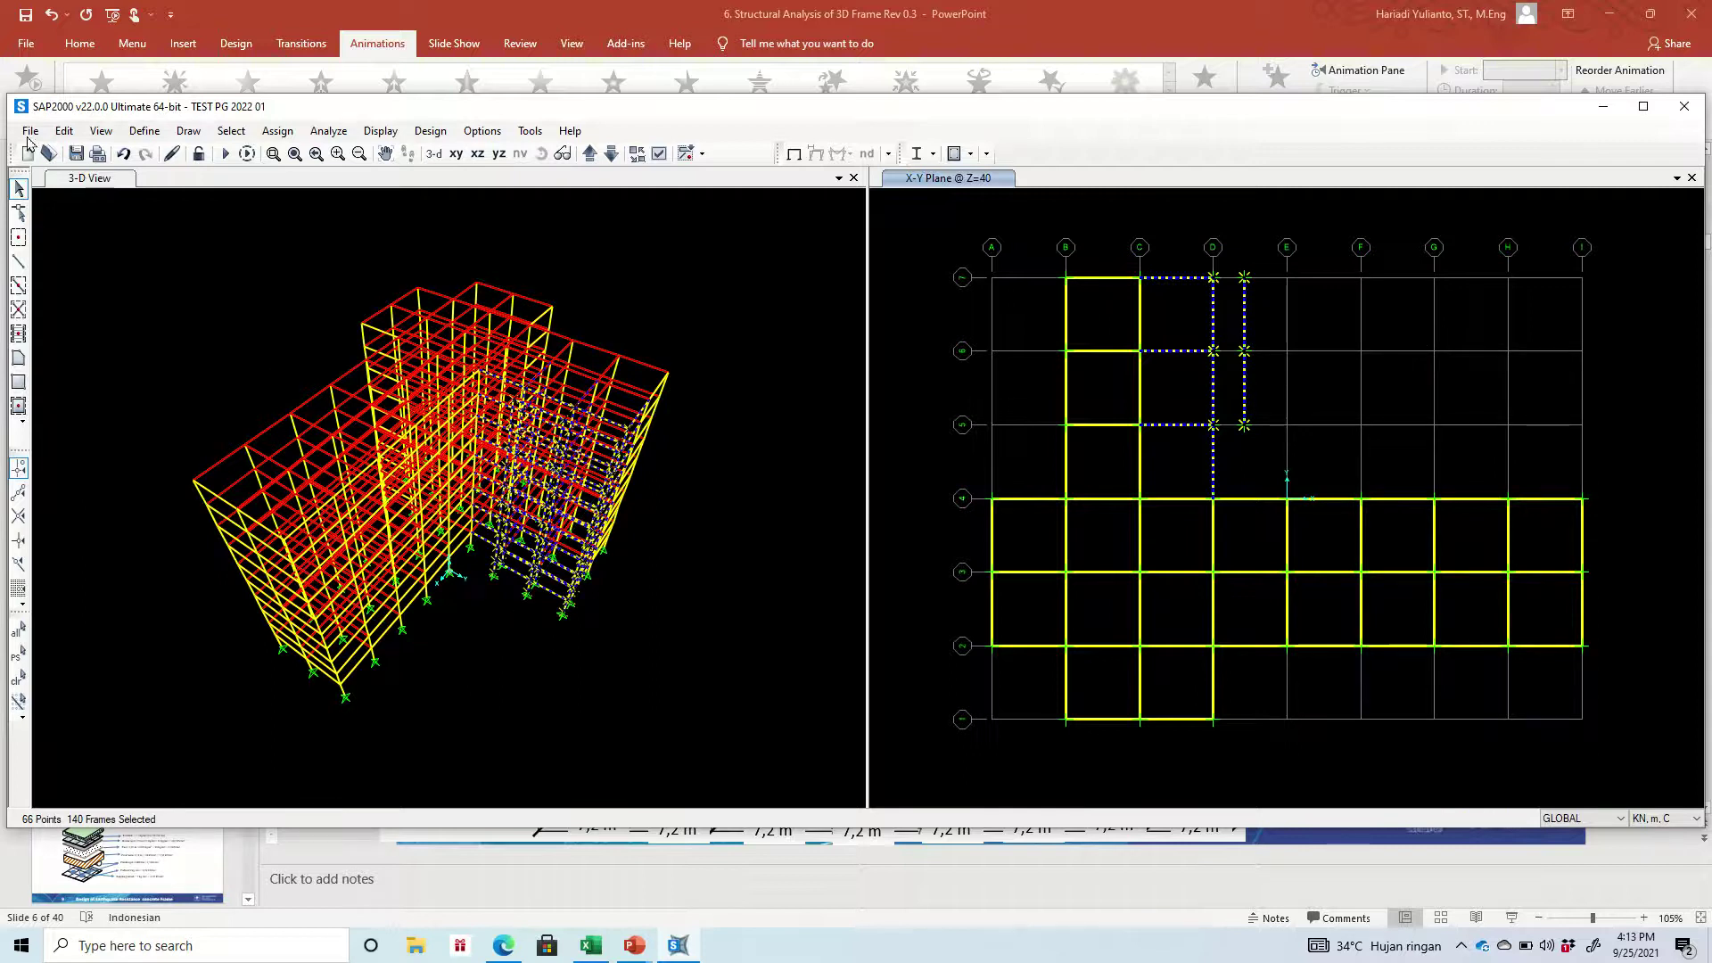
click(64, 130)
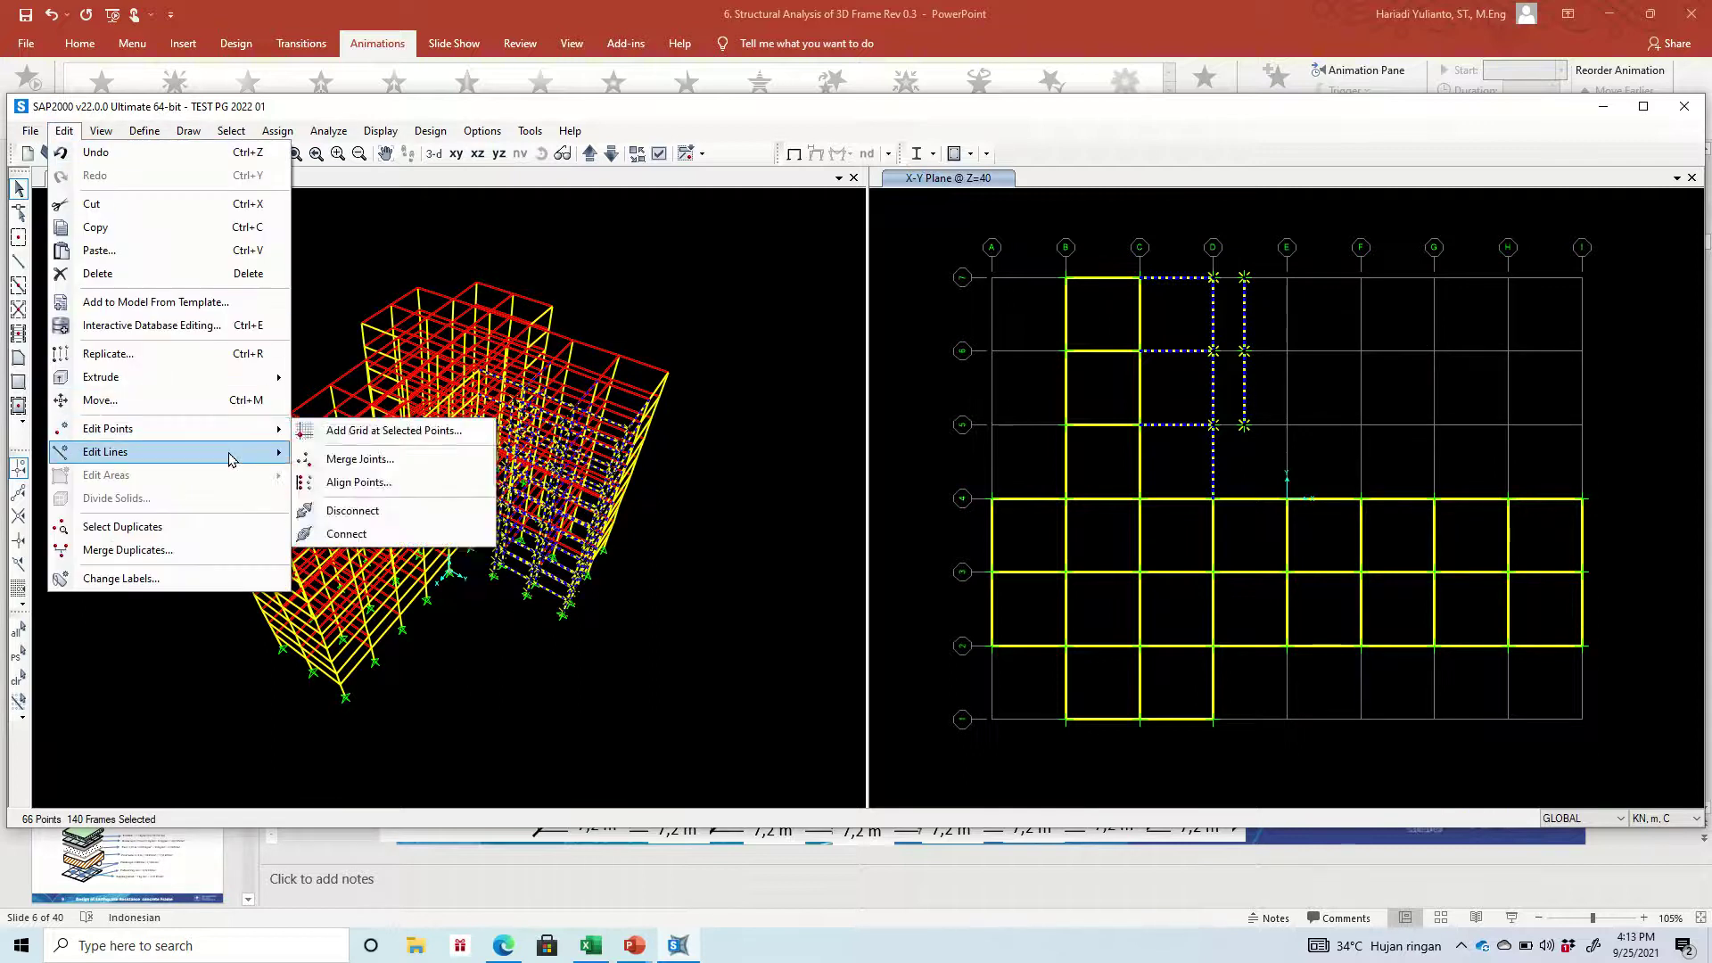
mouse_move(227, 453)
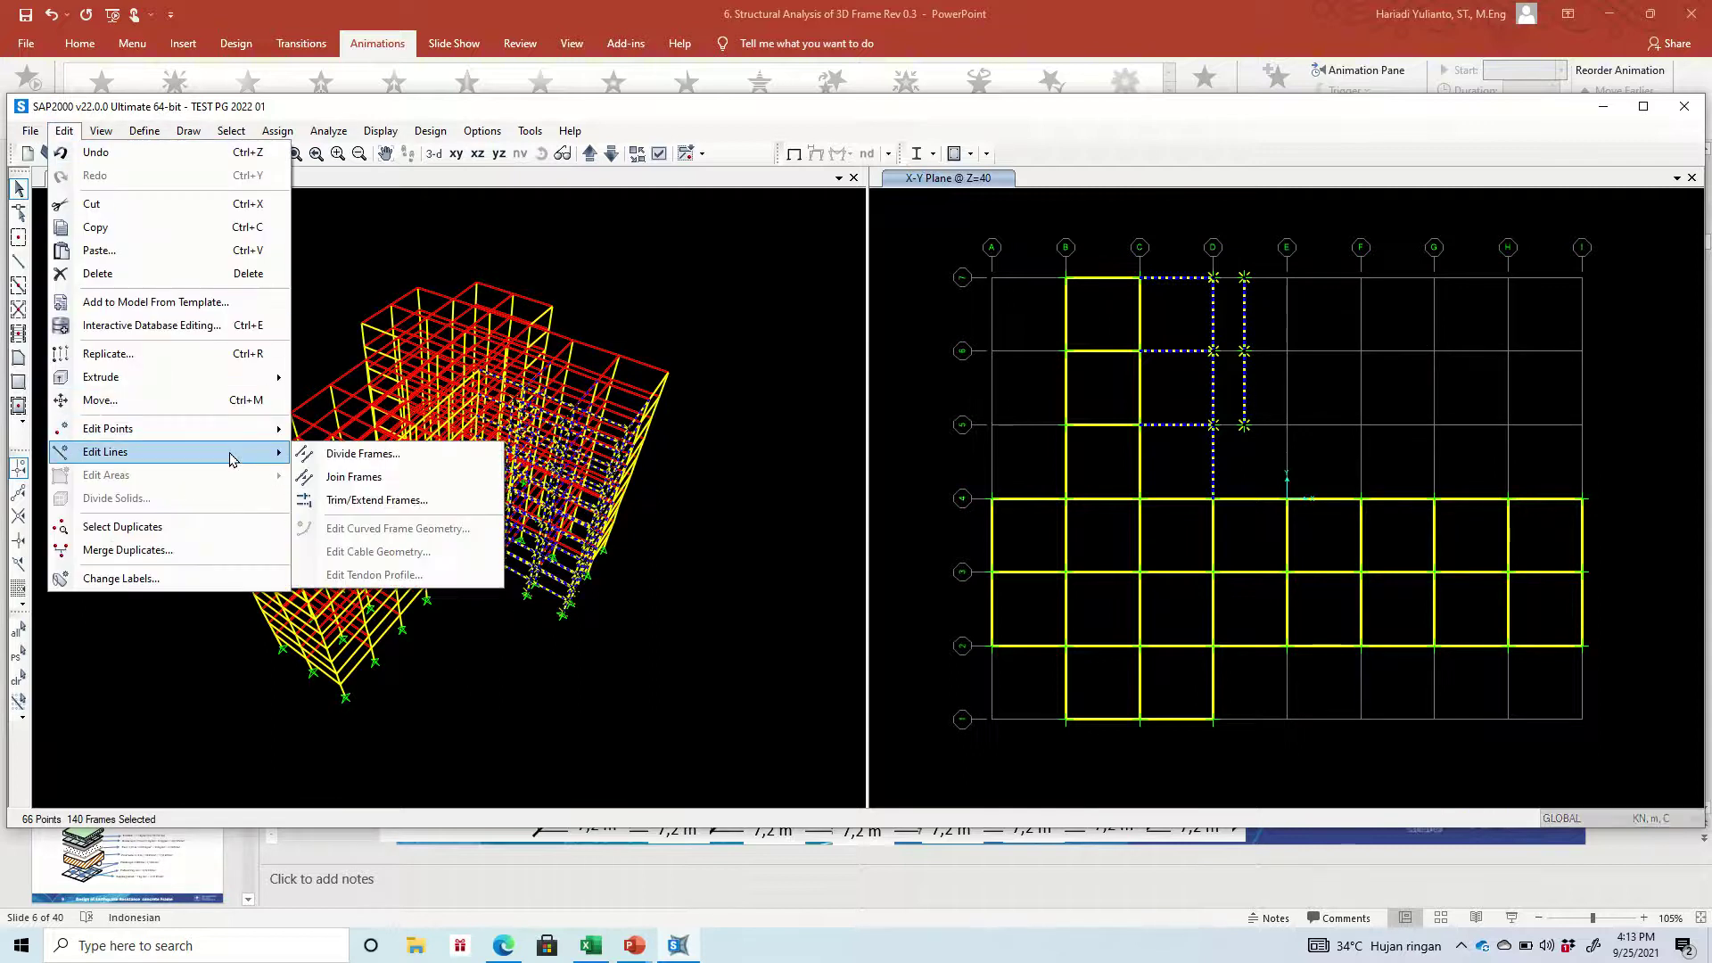
click(348, 500)
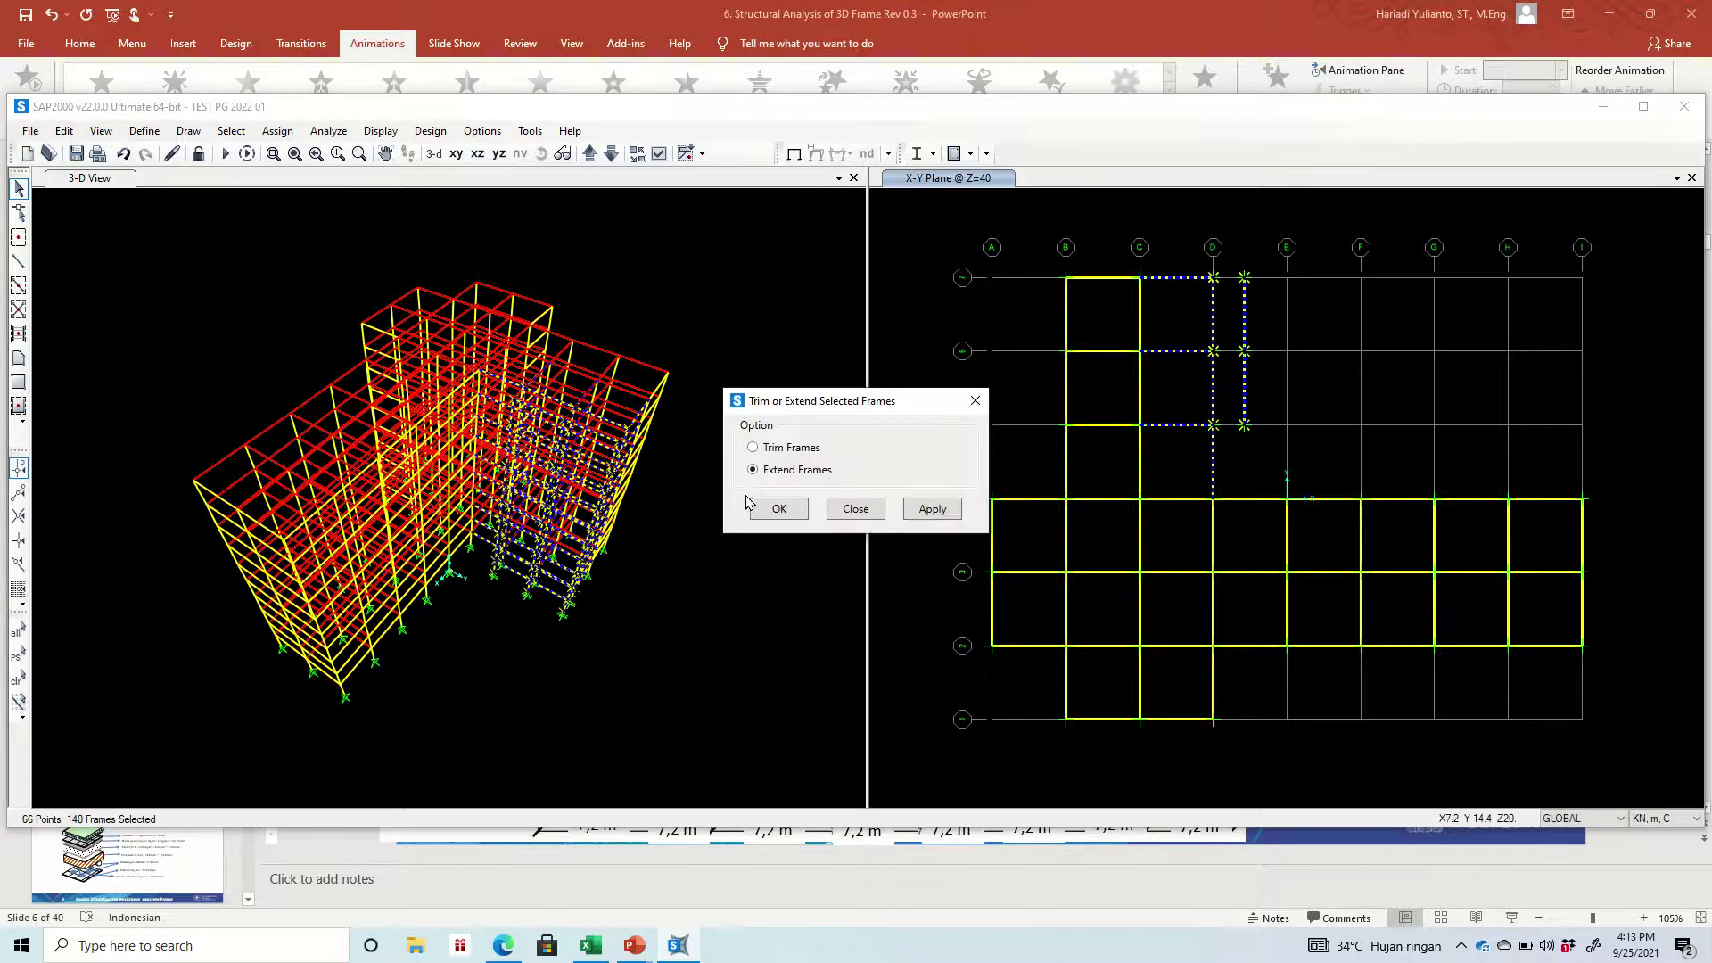
click(753, 447)
click(933, 512)
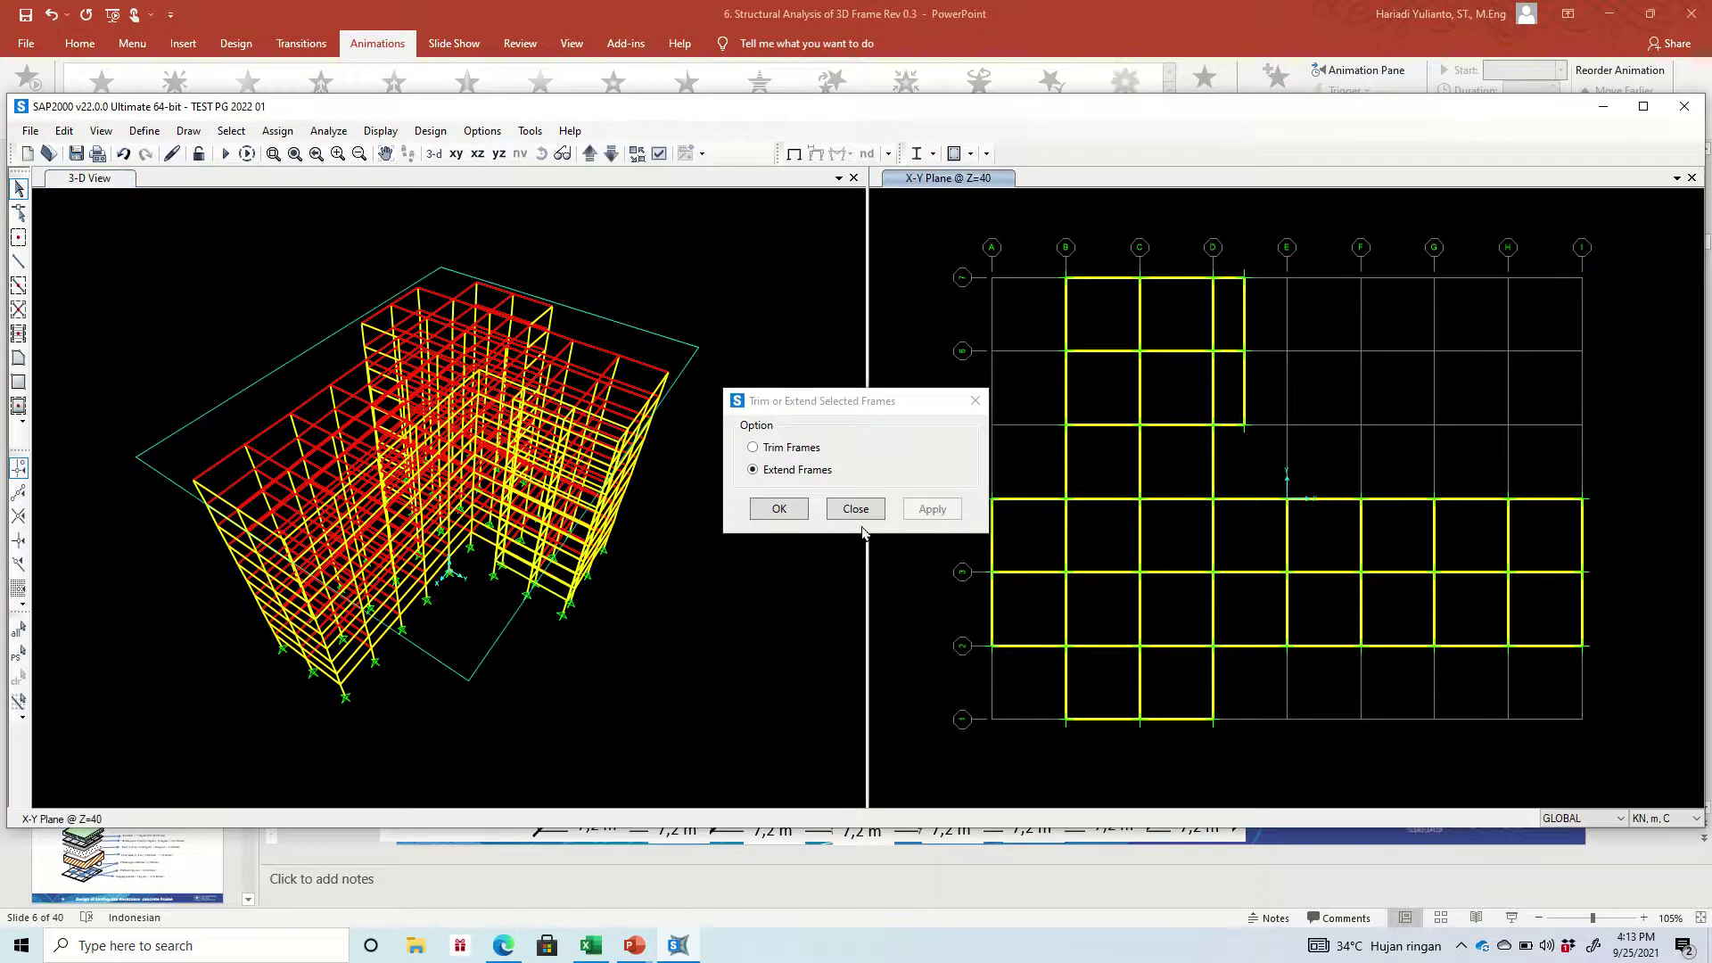
click(783, 516)
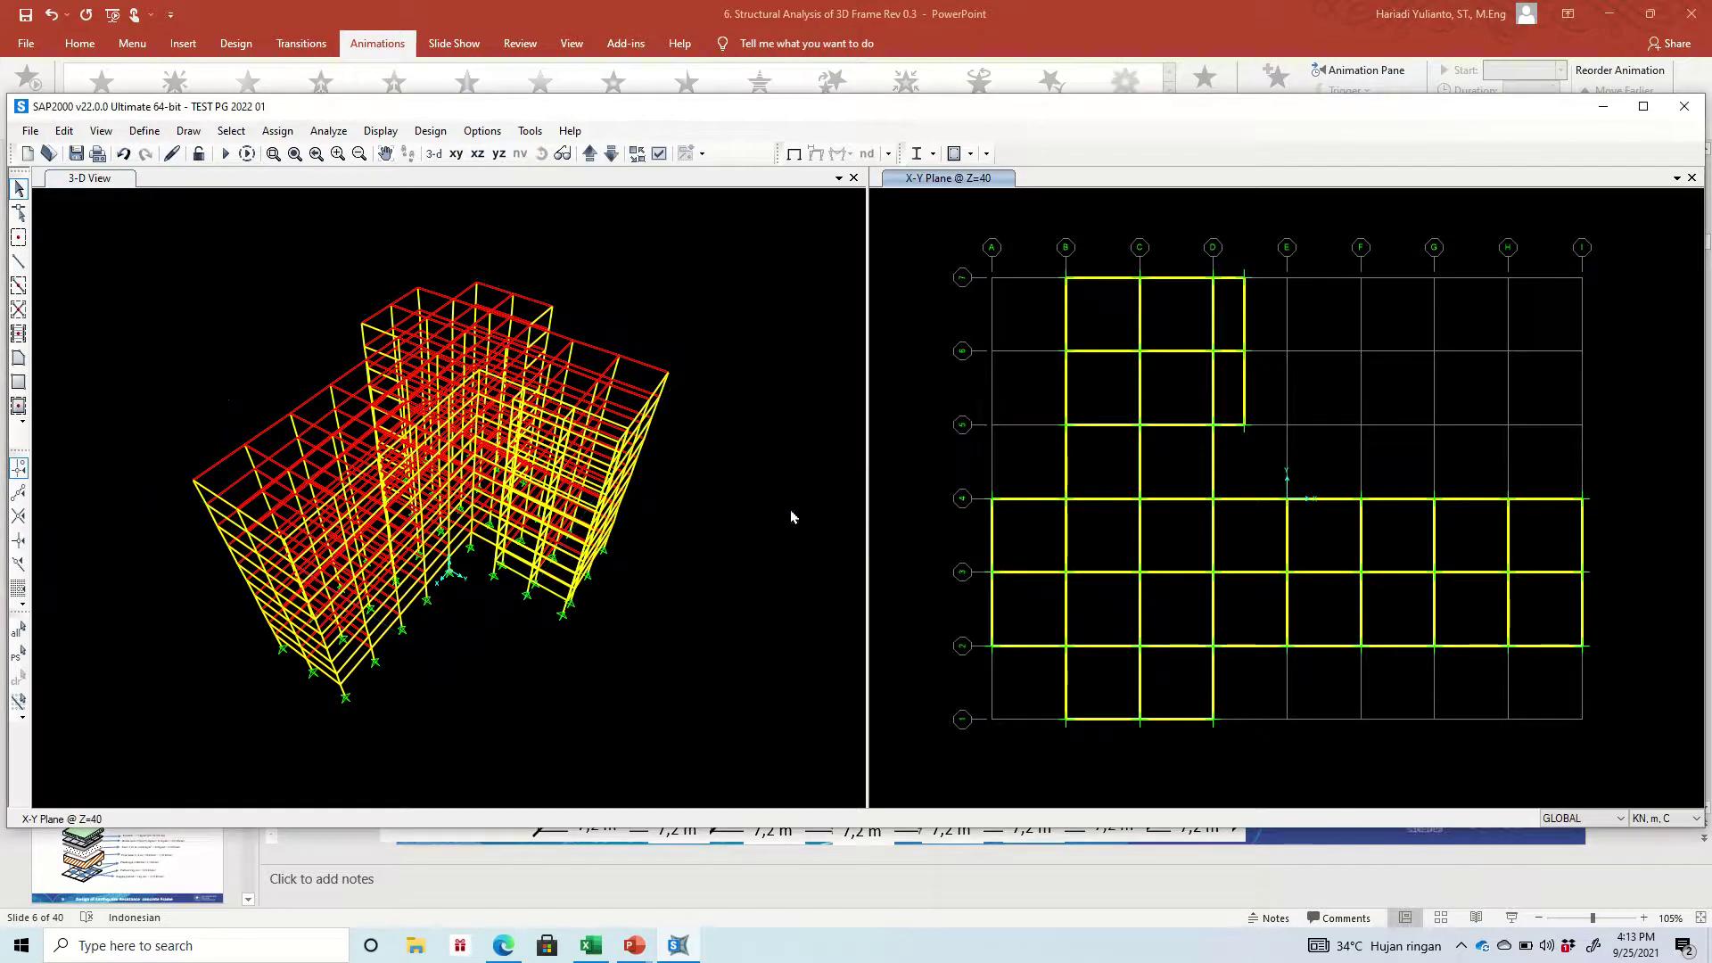
Select the extended beams on lines 5, 6 and 7 to check their extents, and clear the selection
key(ctrl+p)
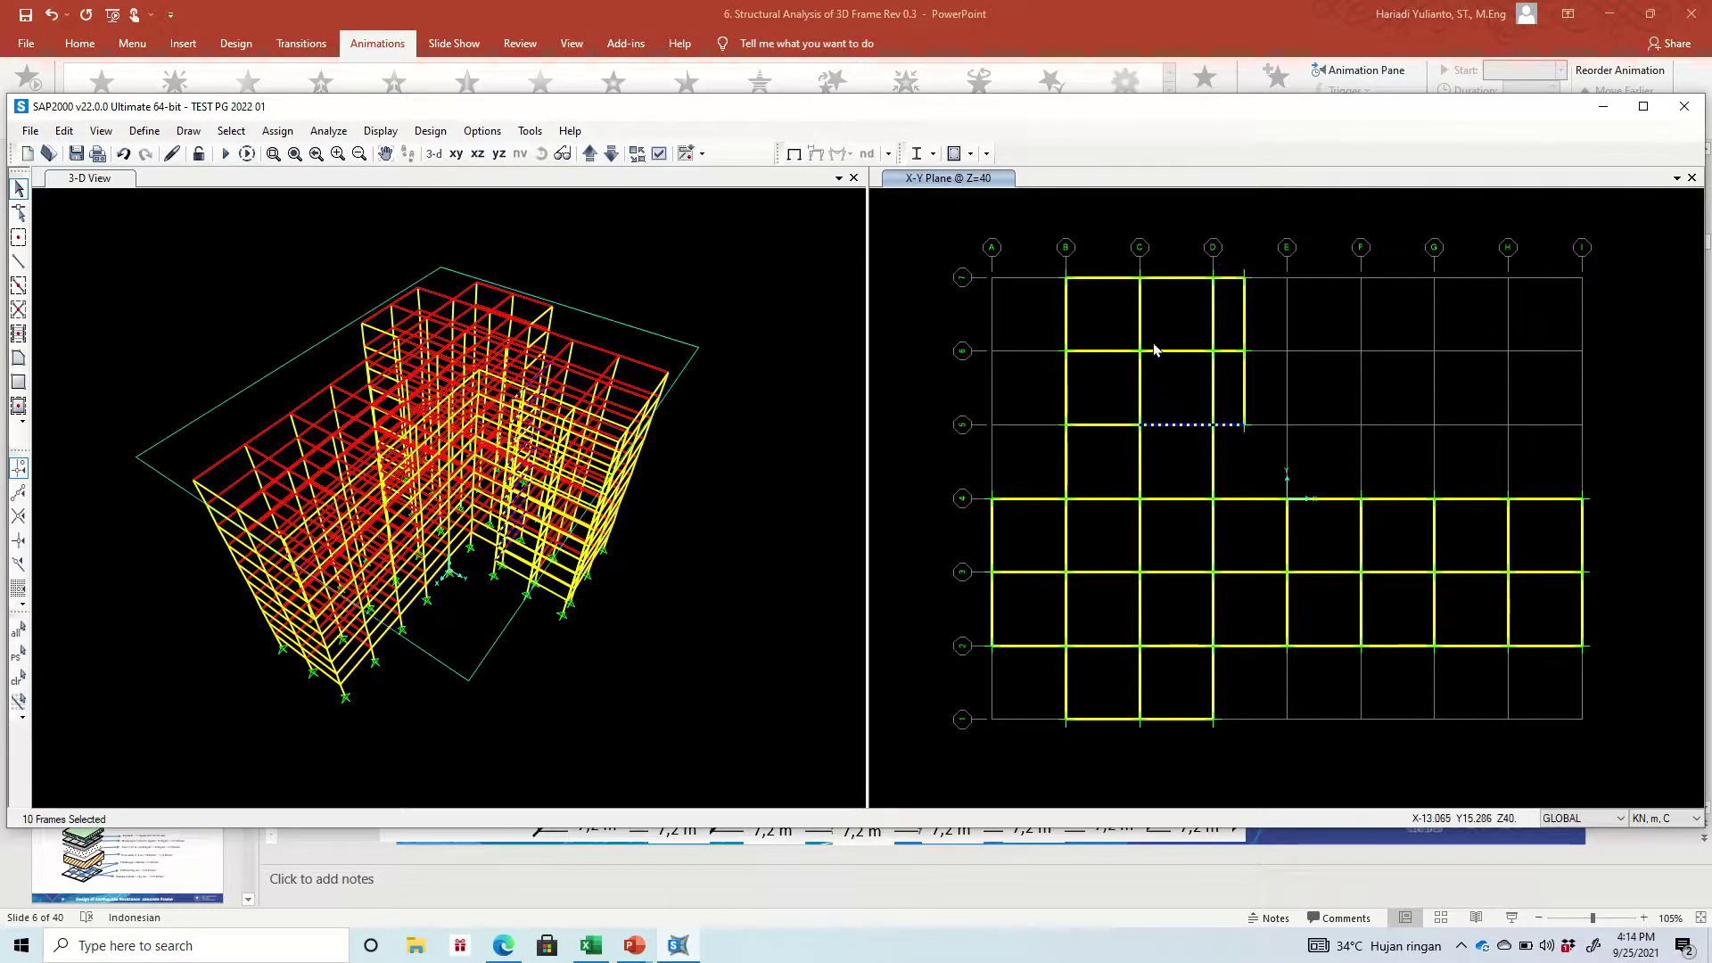
key(ctrl+q)
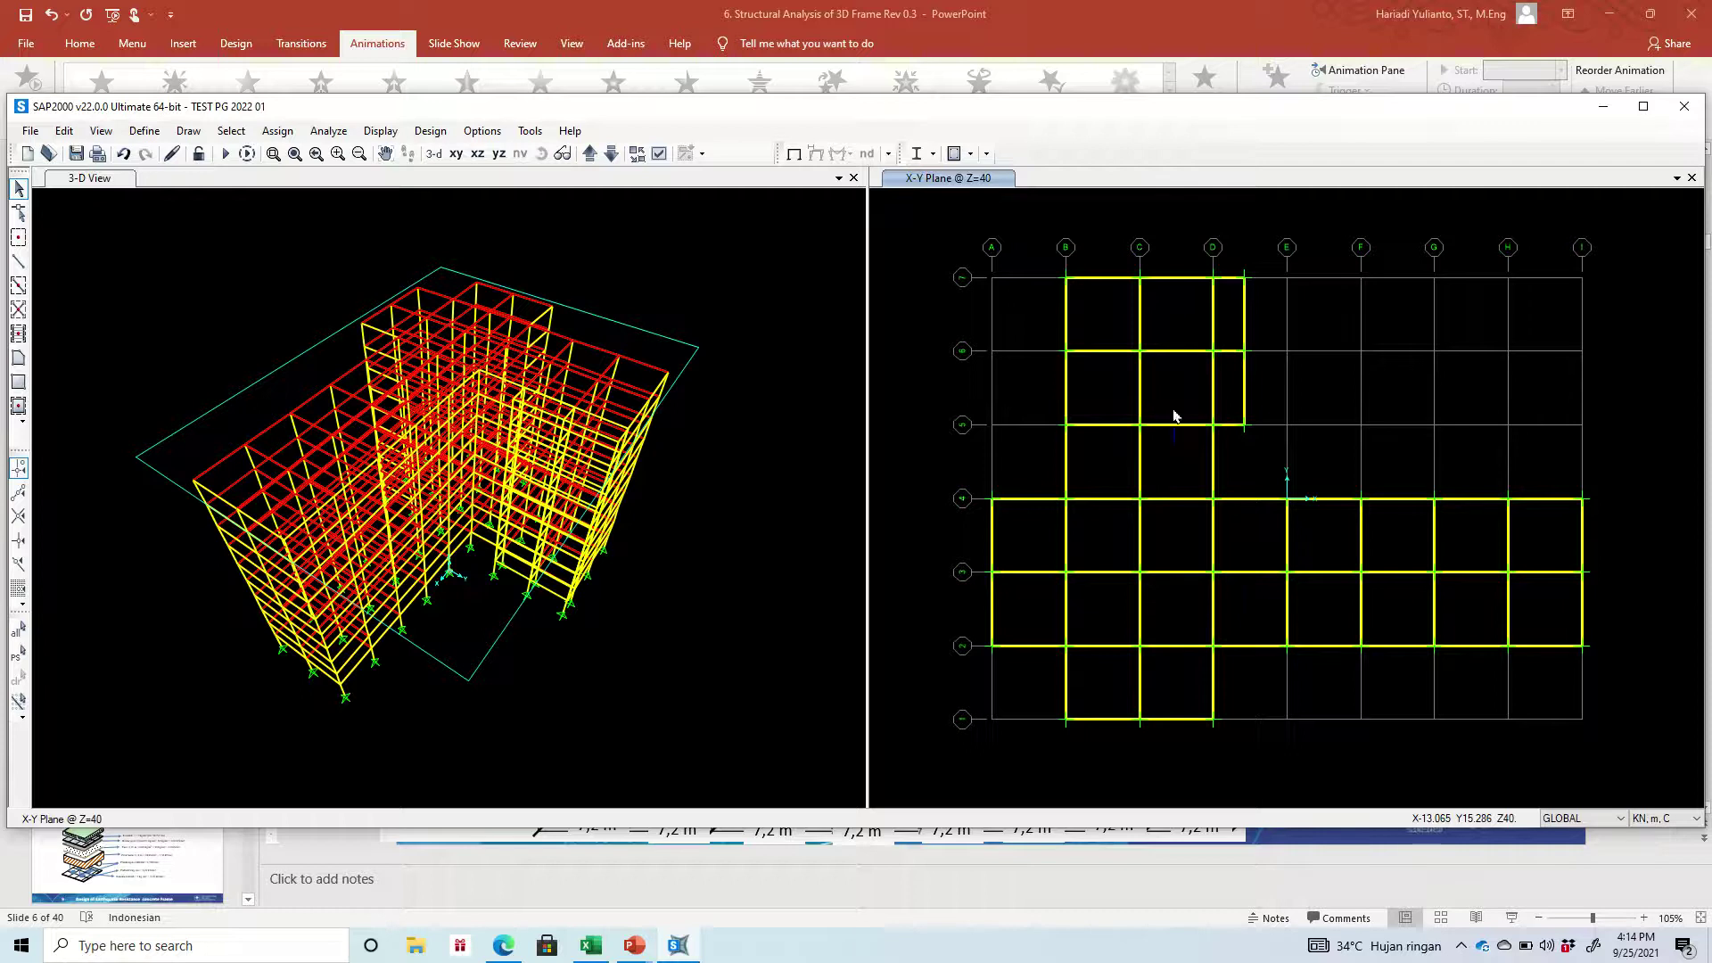
key(ctrl+p)
click(1173, 351)
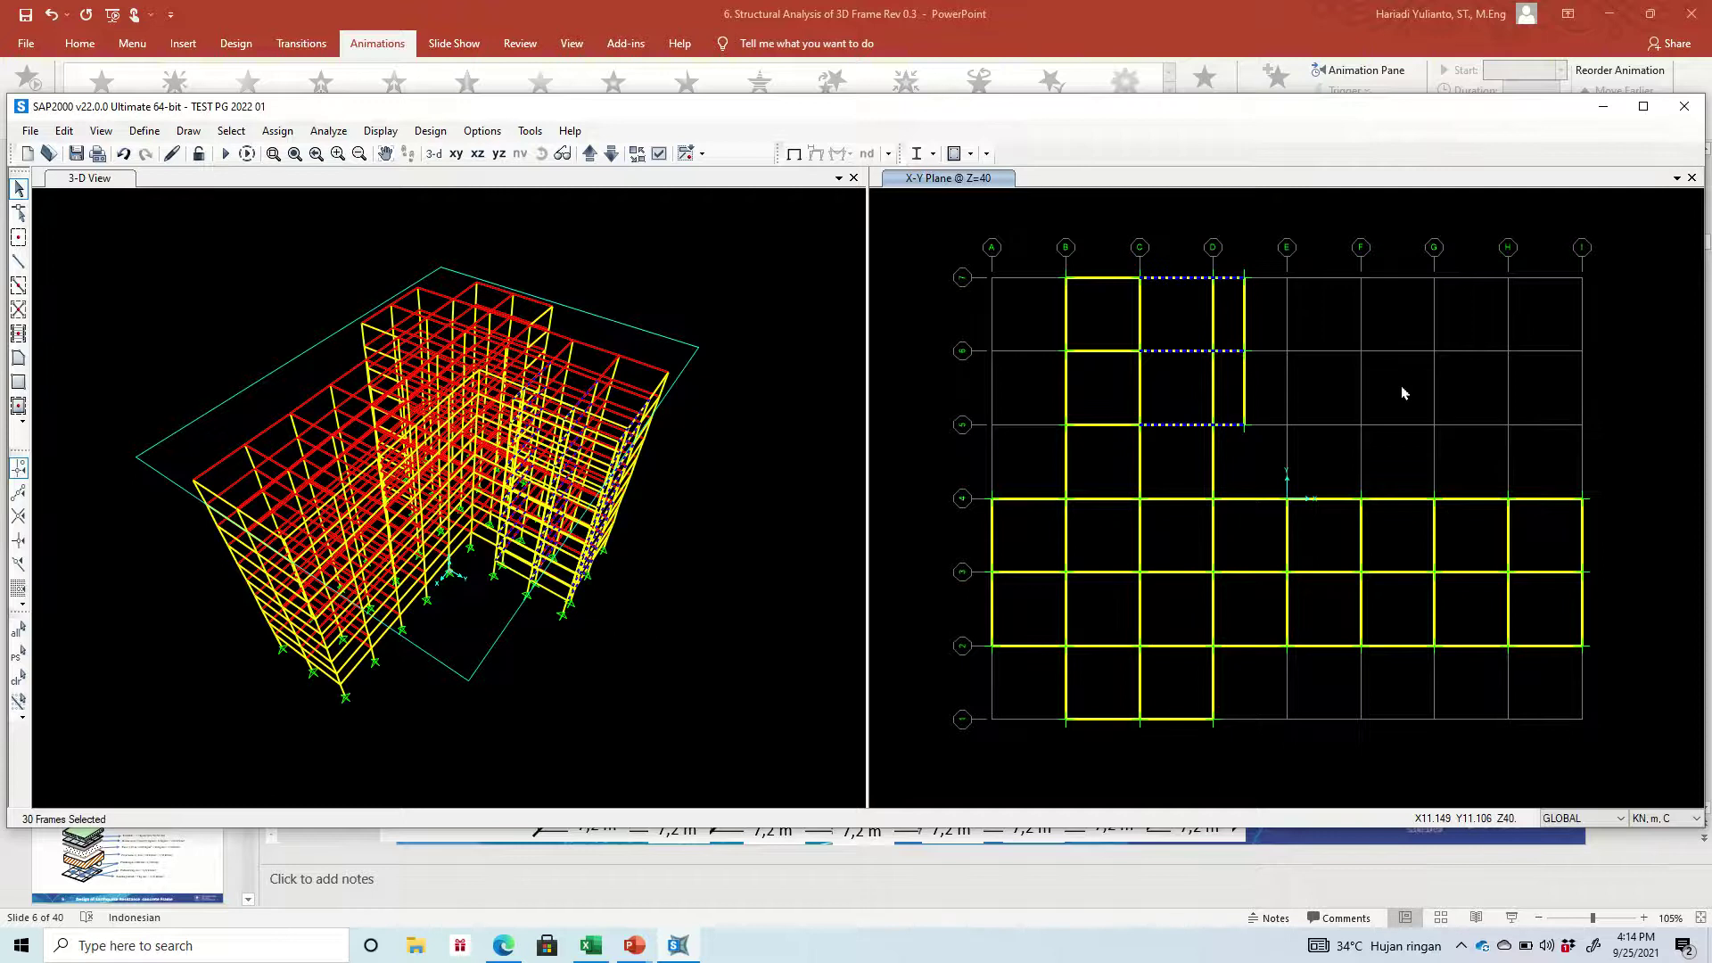
key(ctrl+shift+c)
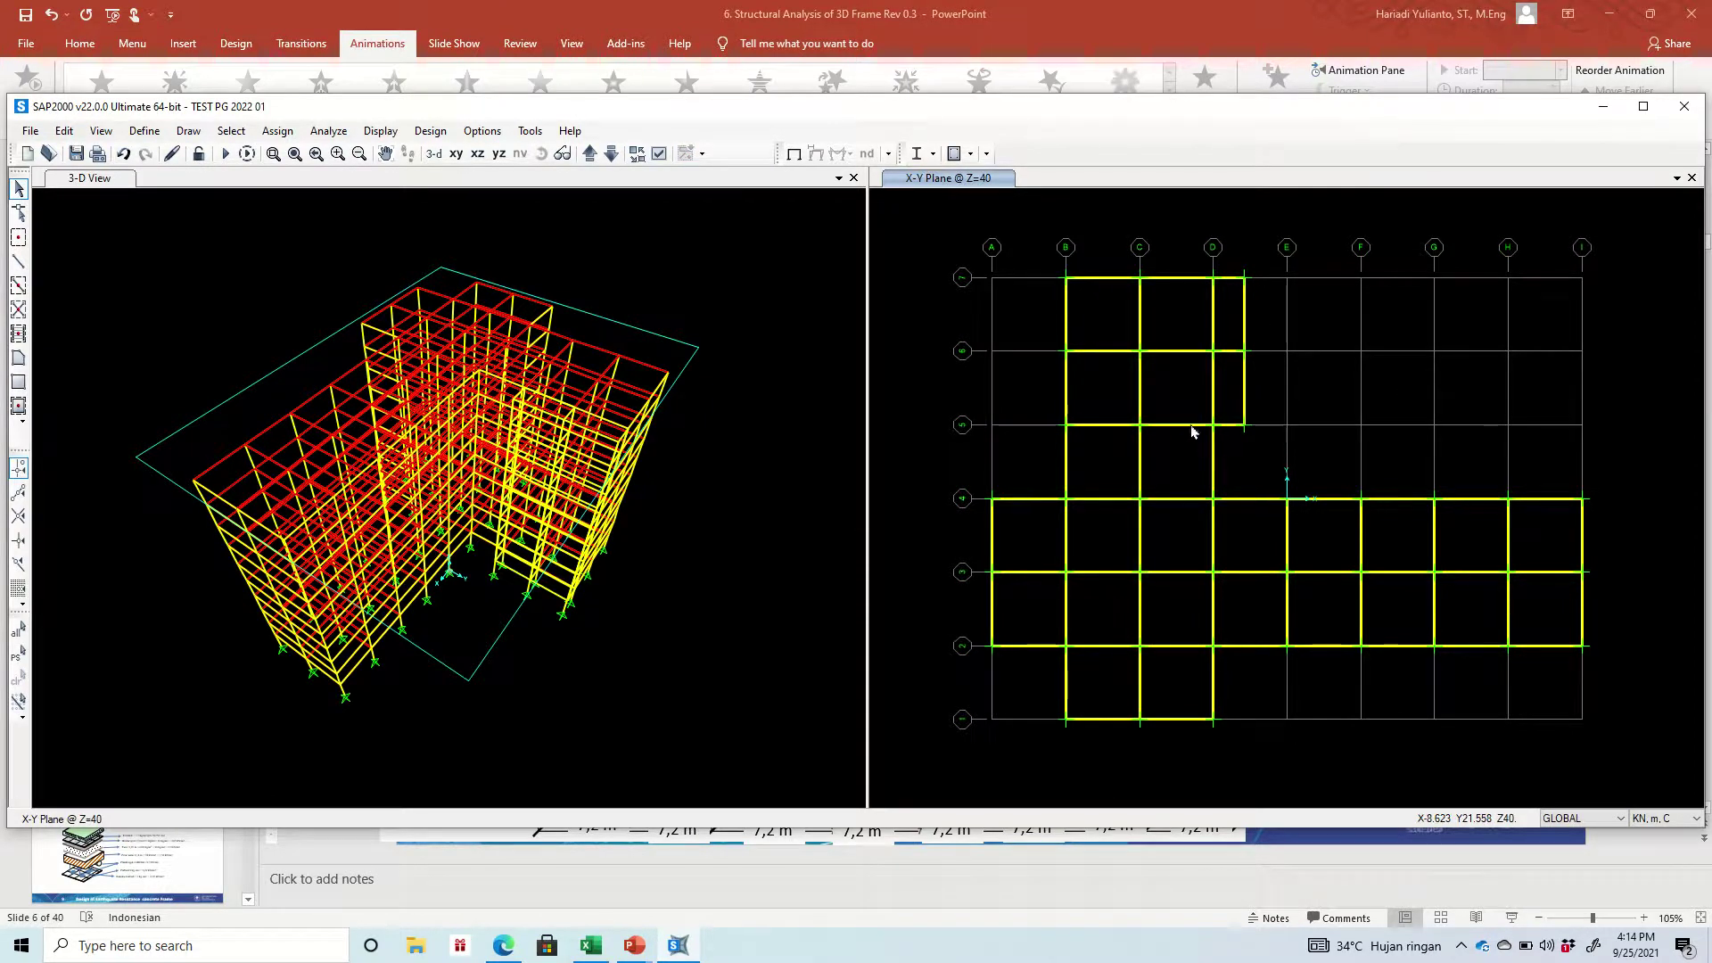
Inspect the extended frame in the 3D view and check the extent of the line 5 beams beyond grid C
click(745, 393)
click(541, 154)
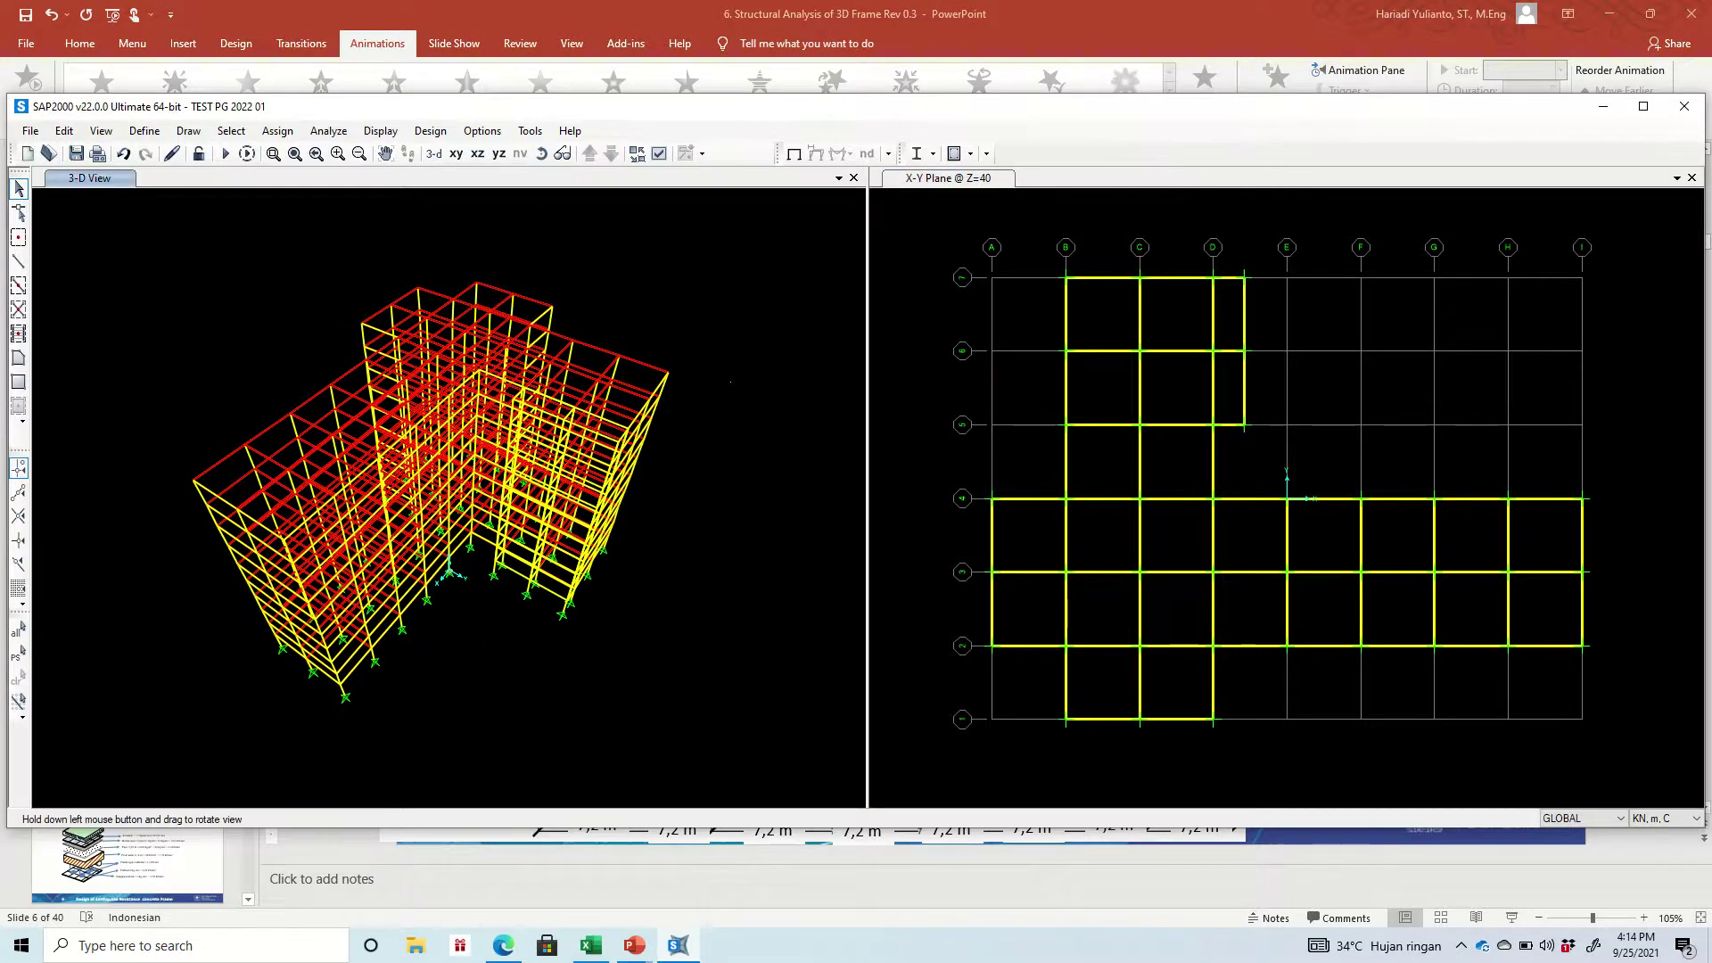
mouse_move(730, 381)
mouse_down()
mouse_move(506, 378)
mouse_move(503, 231)
mouse_move(464, 251)
mouse_up()
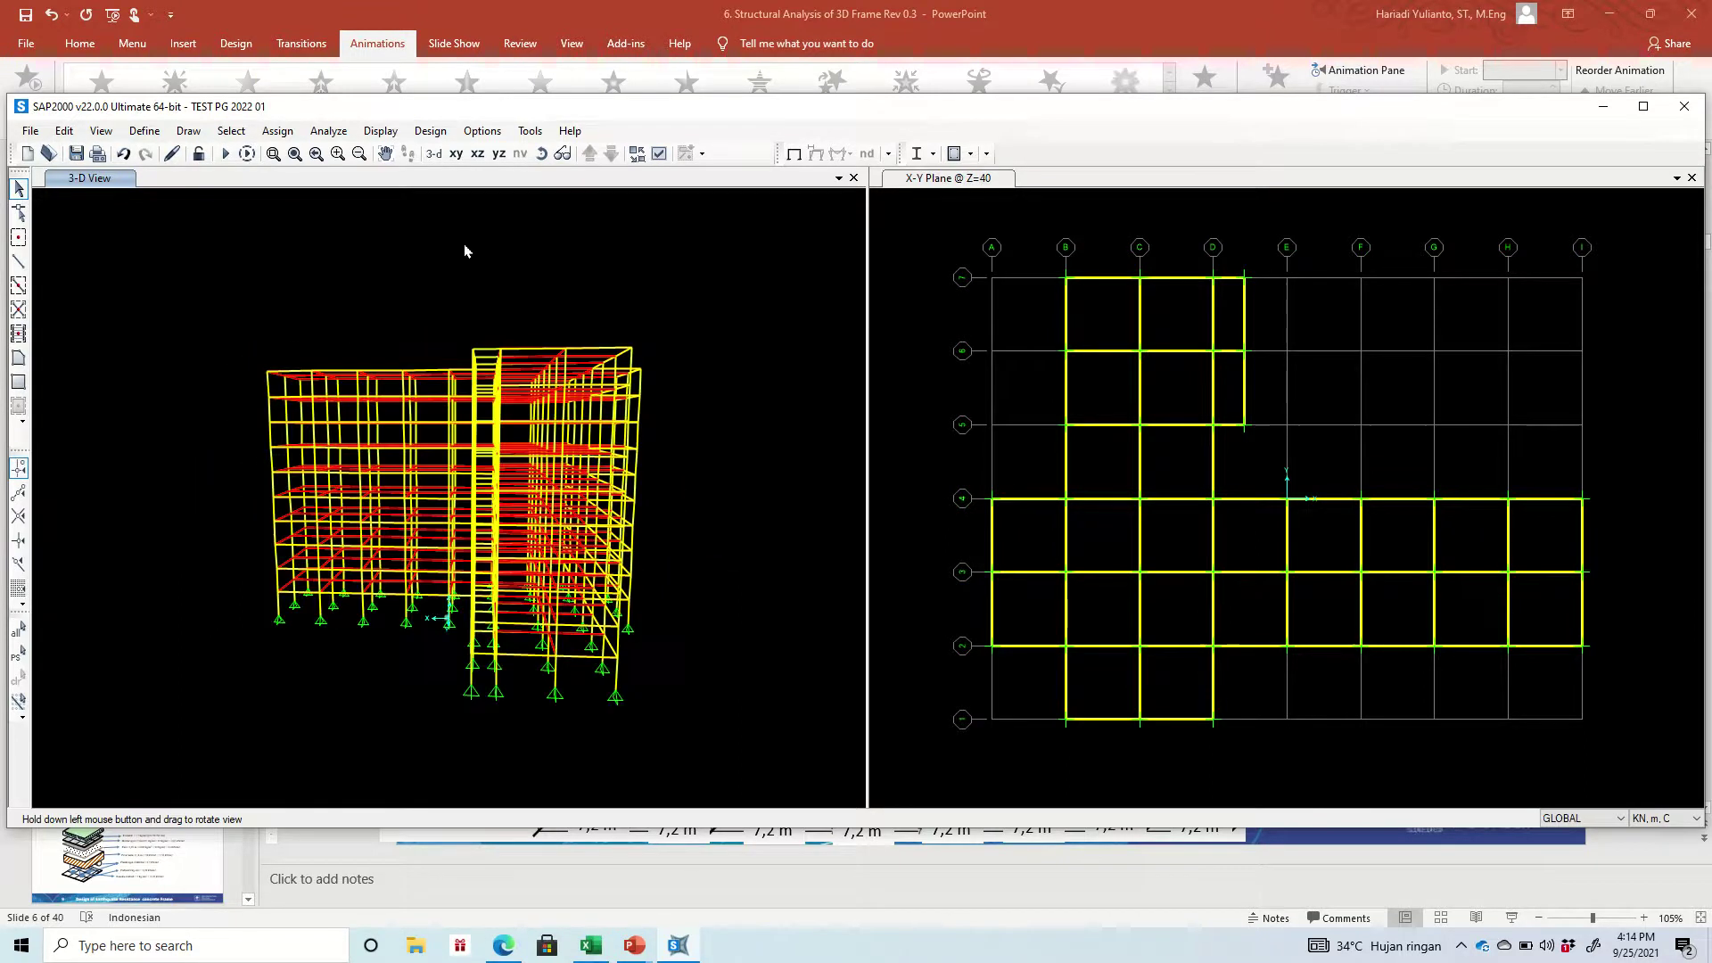
click(1195, 515)
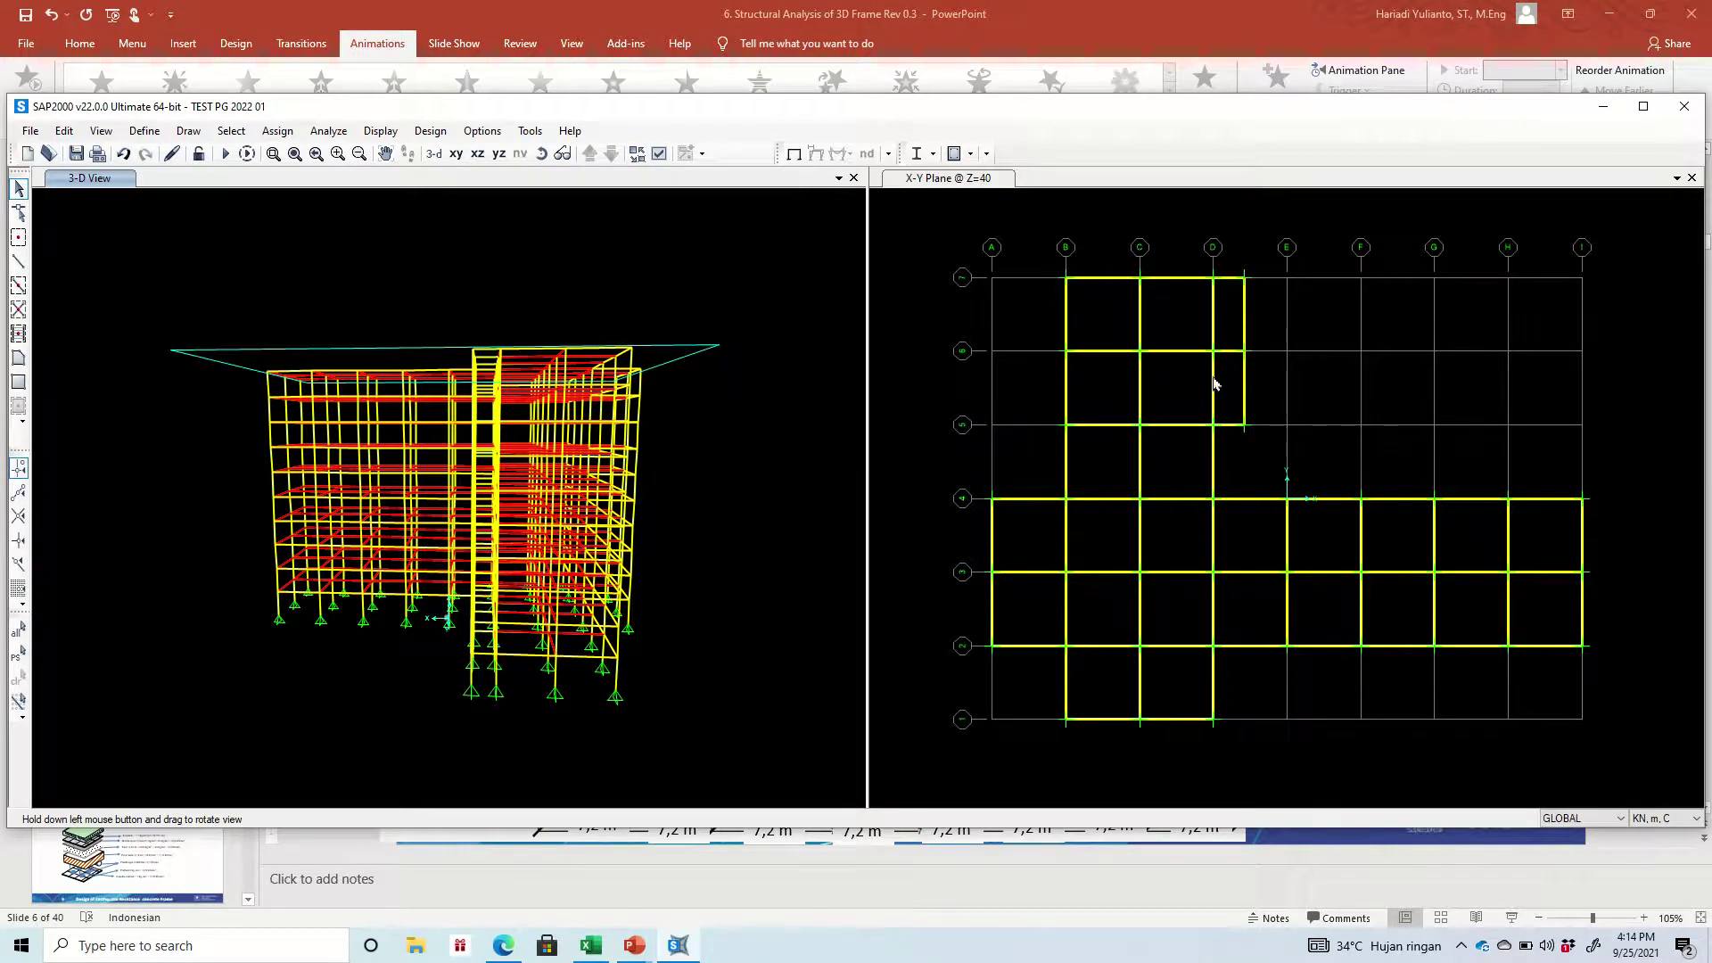
mouse_move(1192, 437)
mouse_down()
mouse_move(1166, 394)
mouse_move(1165, 420)
mouse_up()
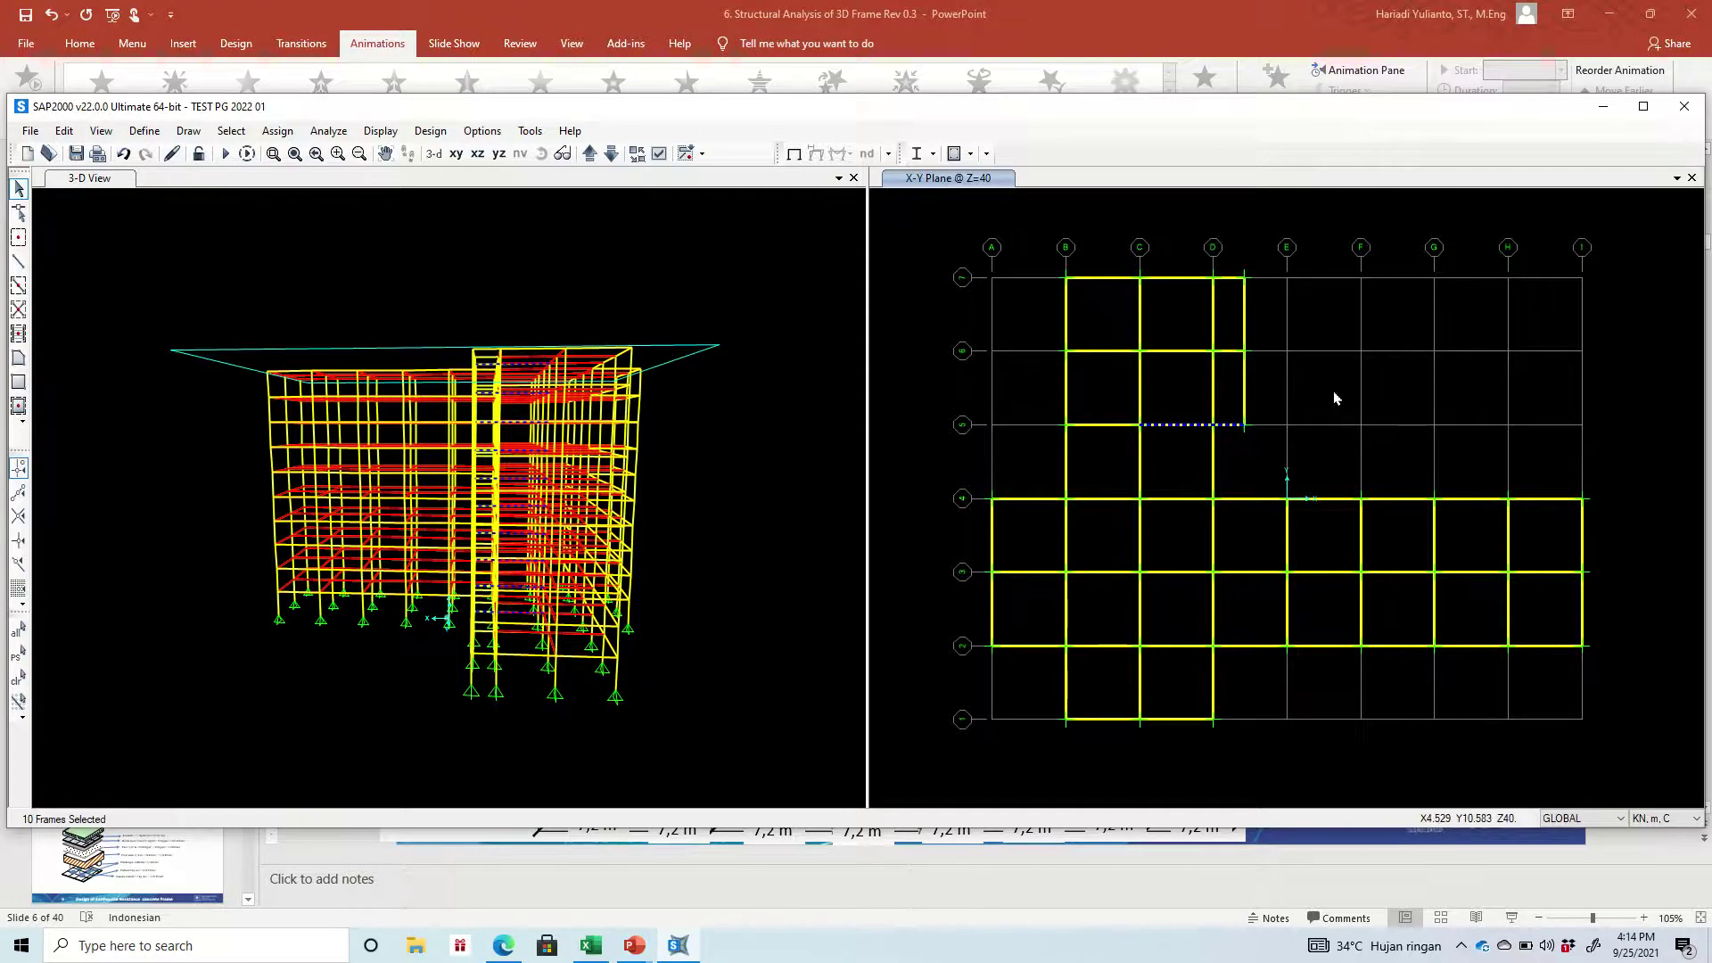
key(Delete)
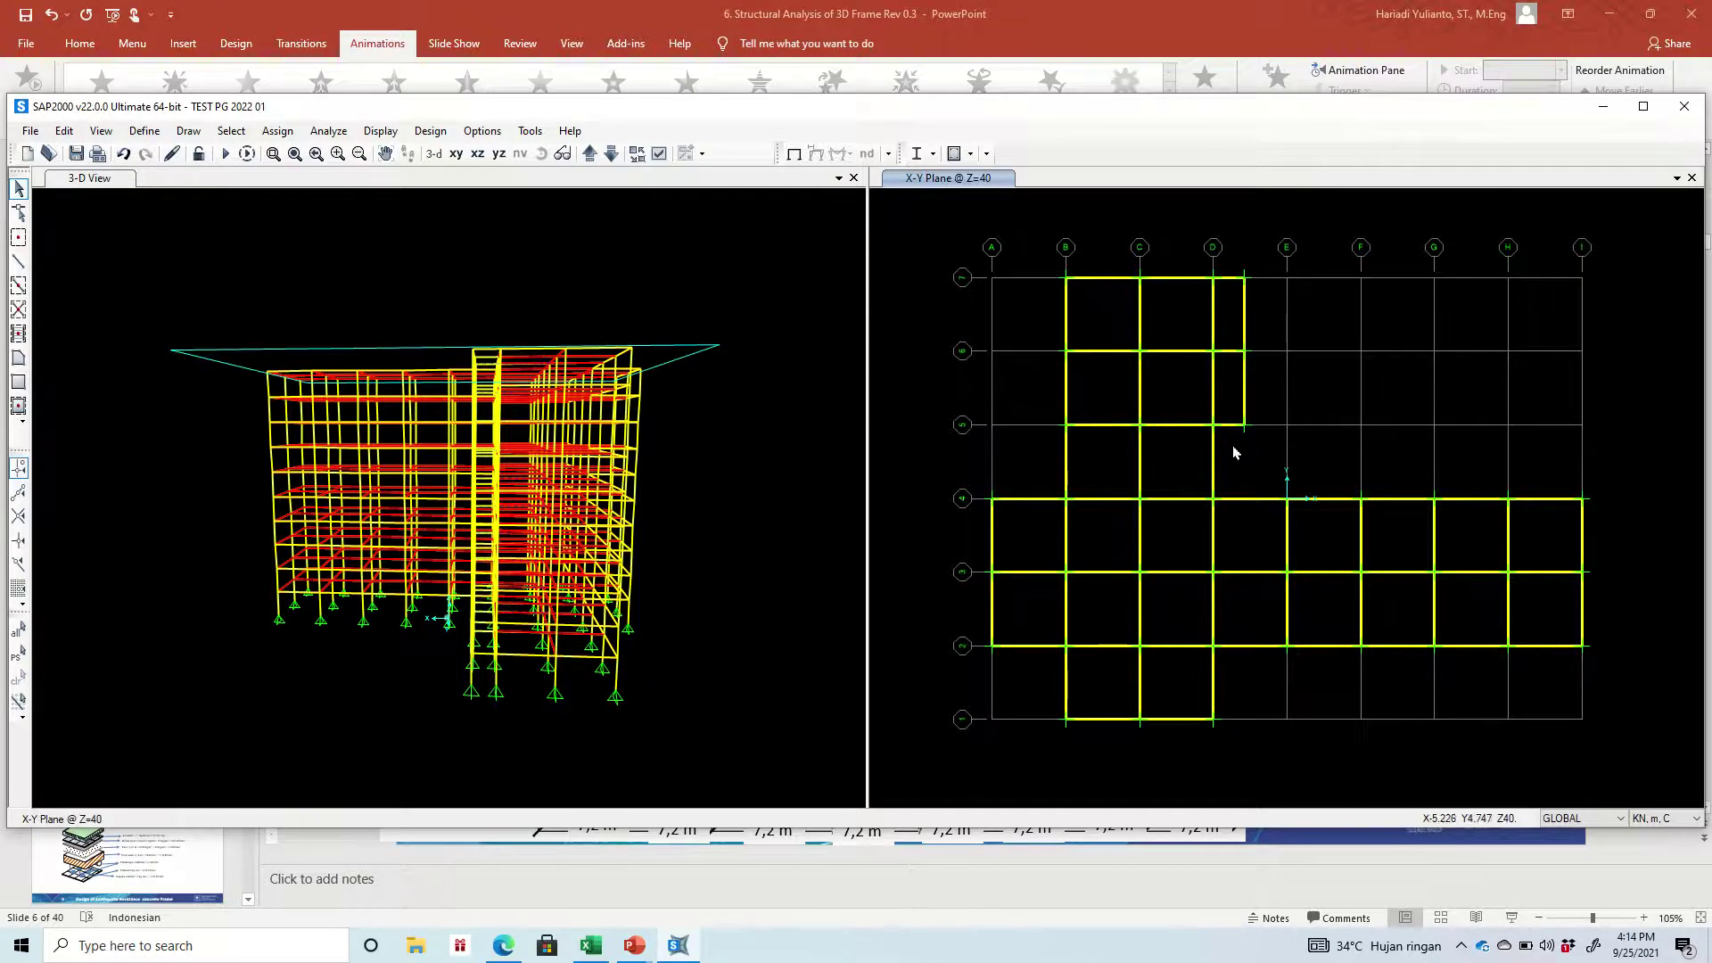
Divide the extended beams on lines 5, 6 and 7 at grid D by breaking them at intersections with the selected joints and frames
drag(1234, 452, 1175, 273)
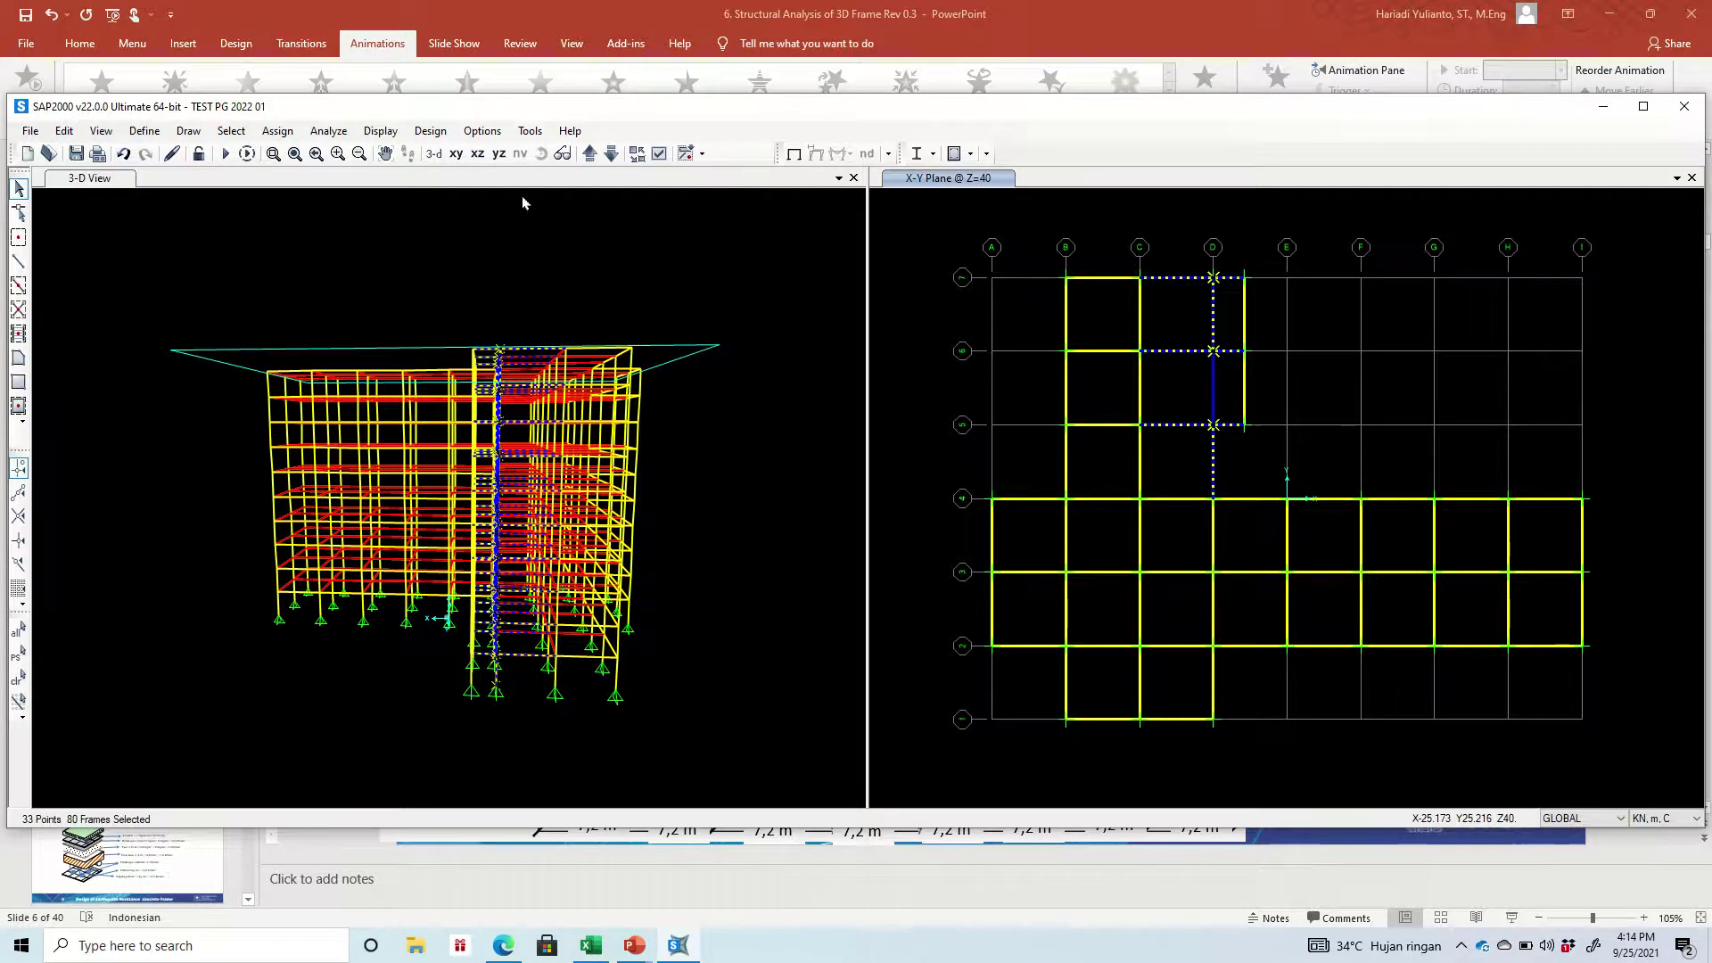
click(64, 131)
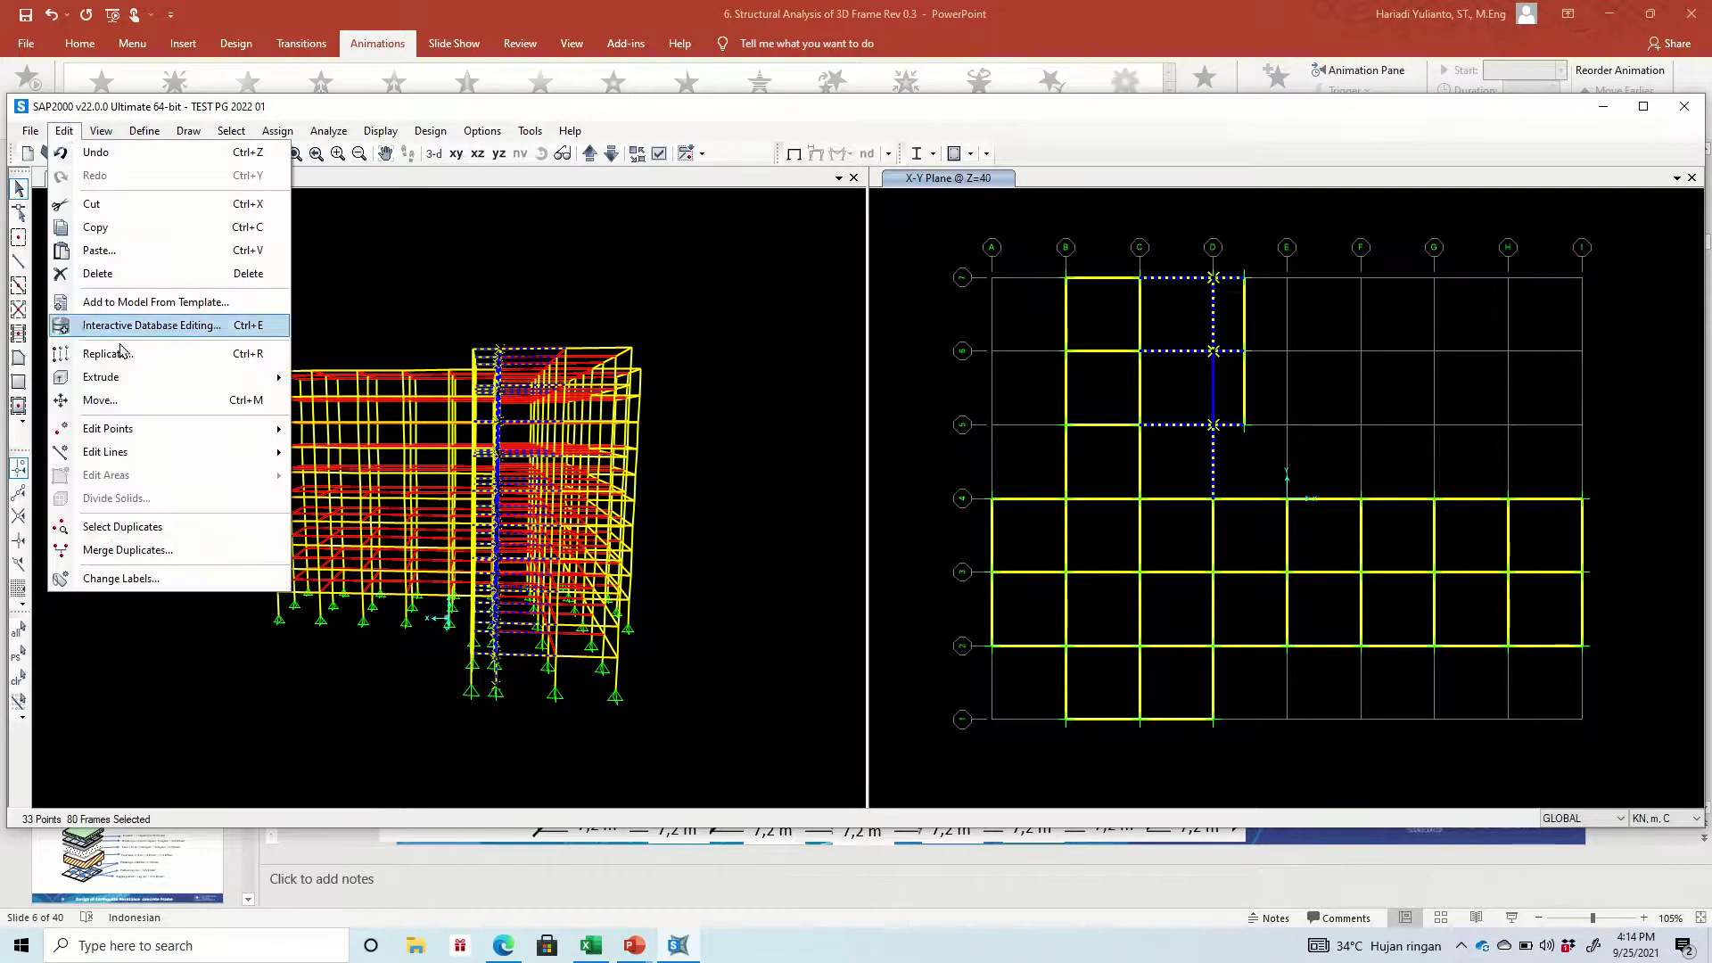
mouse_move(183, 453)
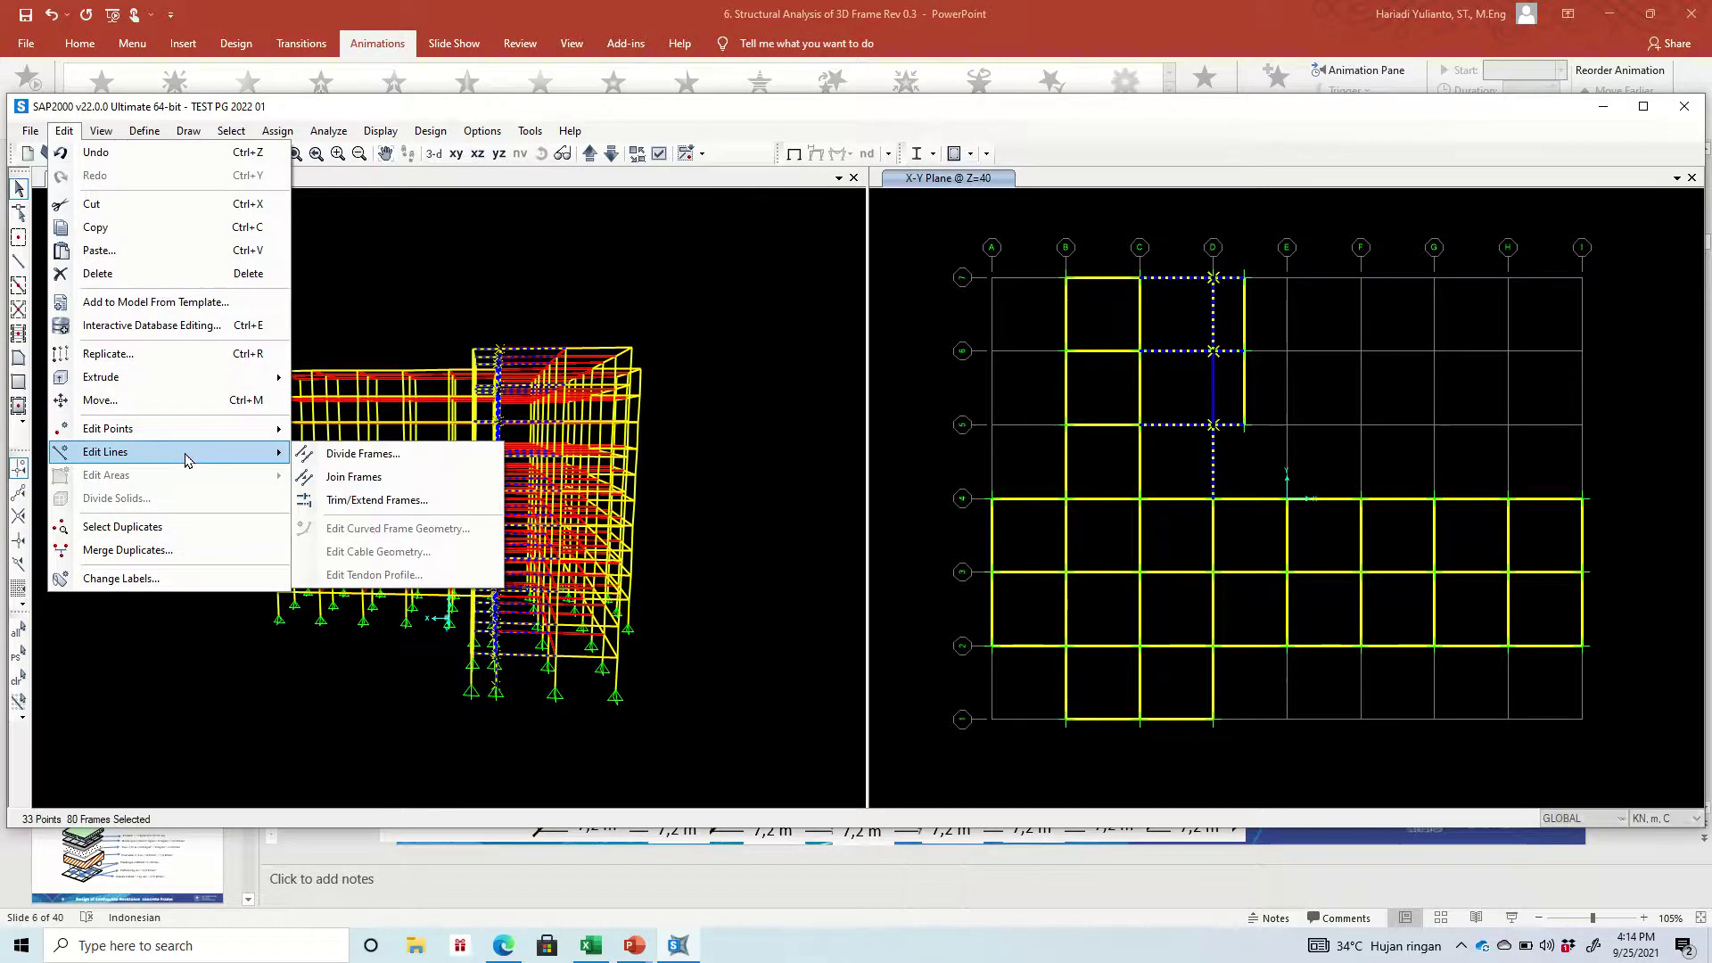
click(329, 457)
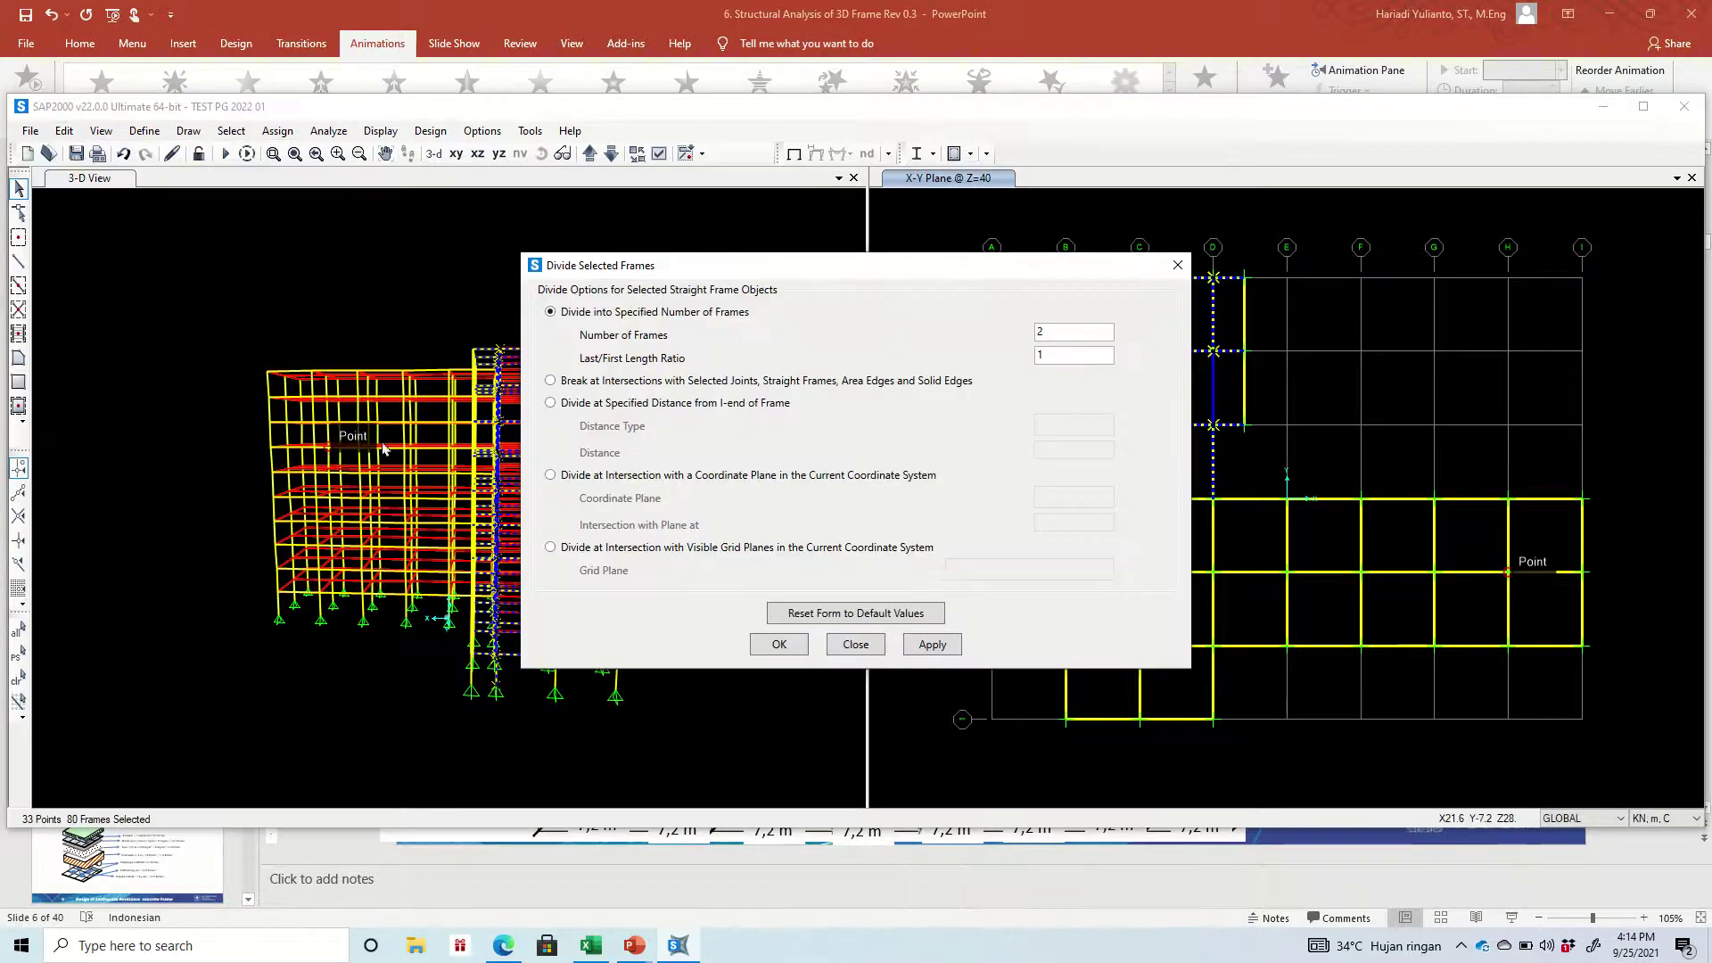
click(578, 381)
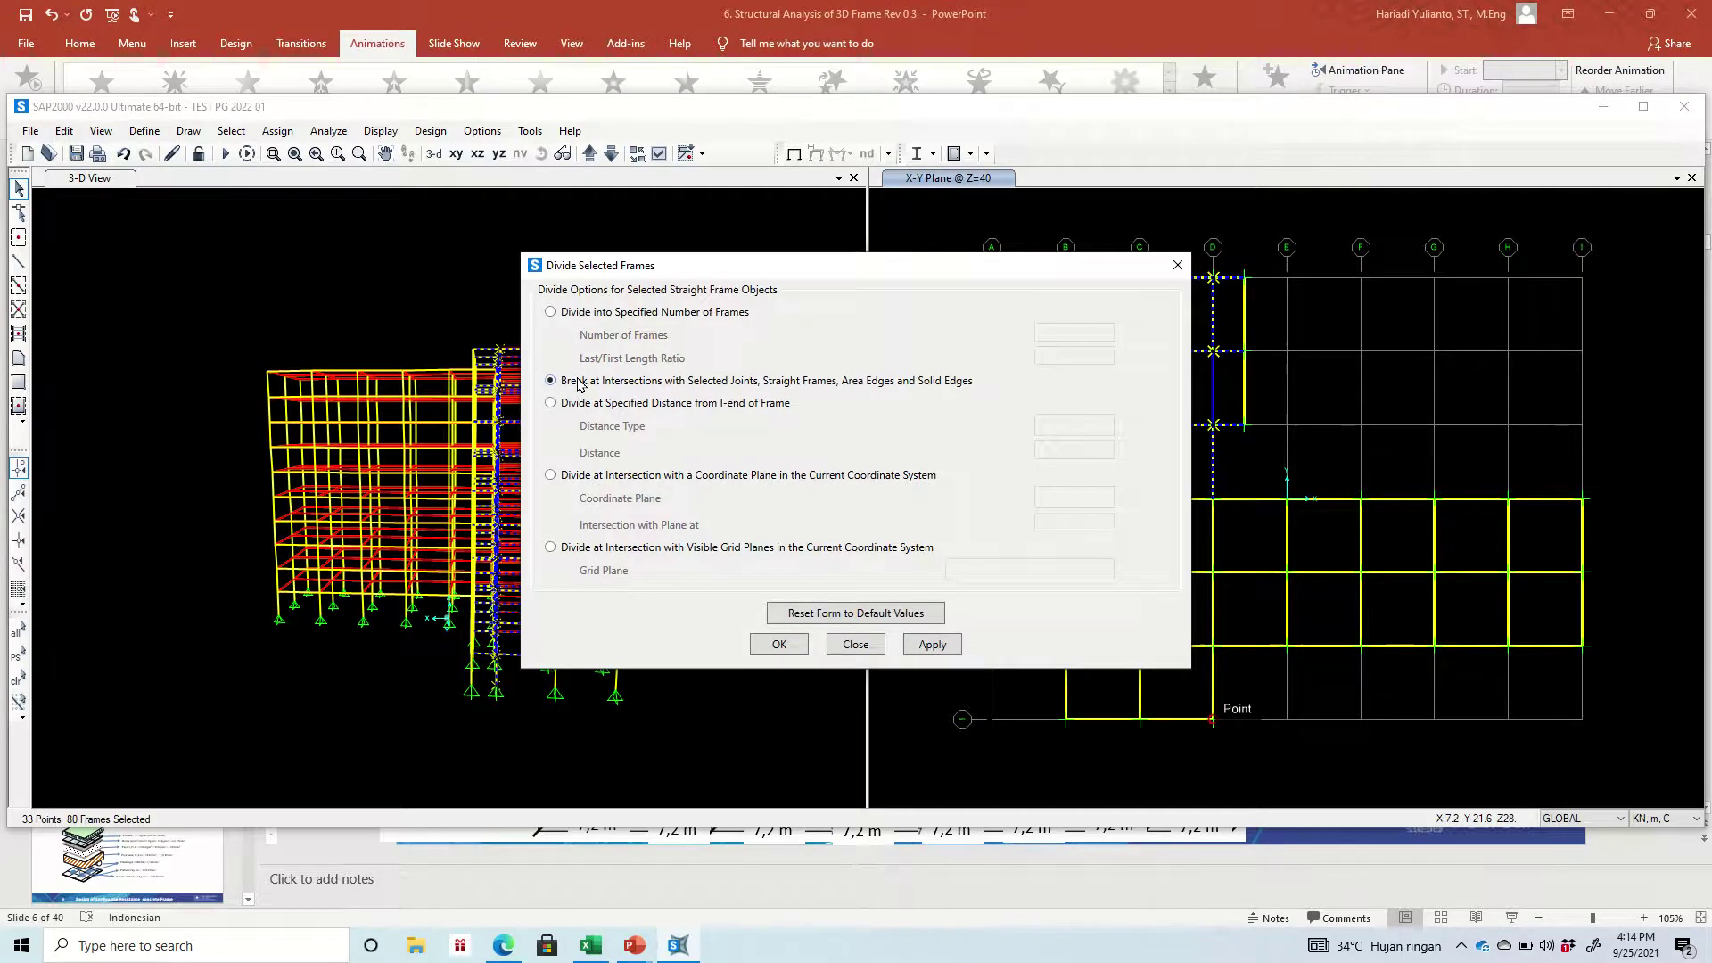
click(932, 652)
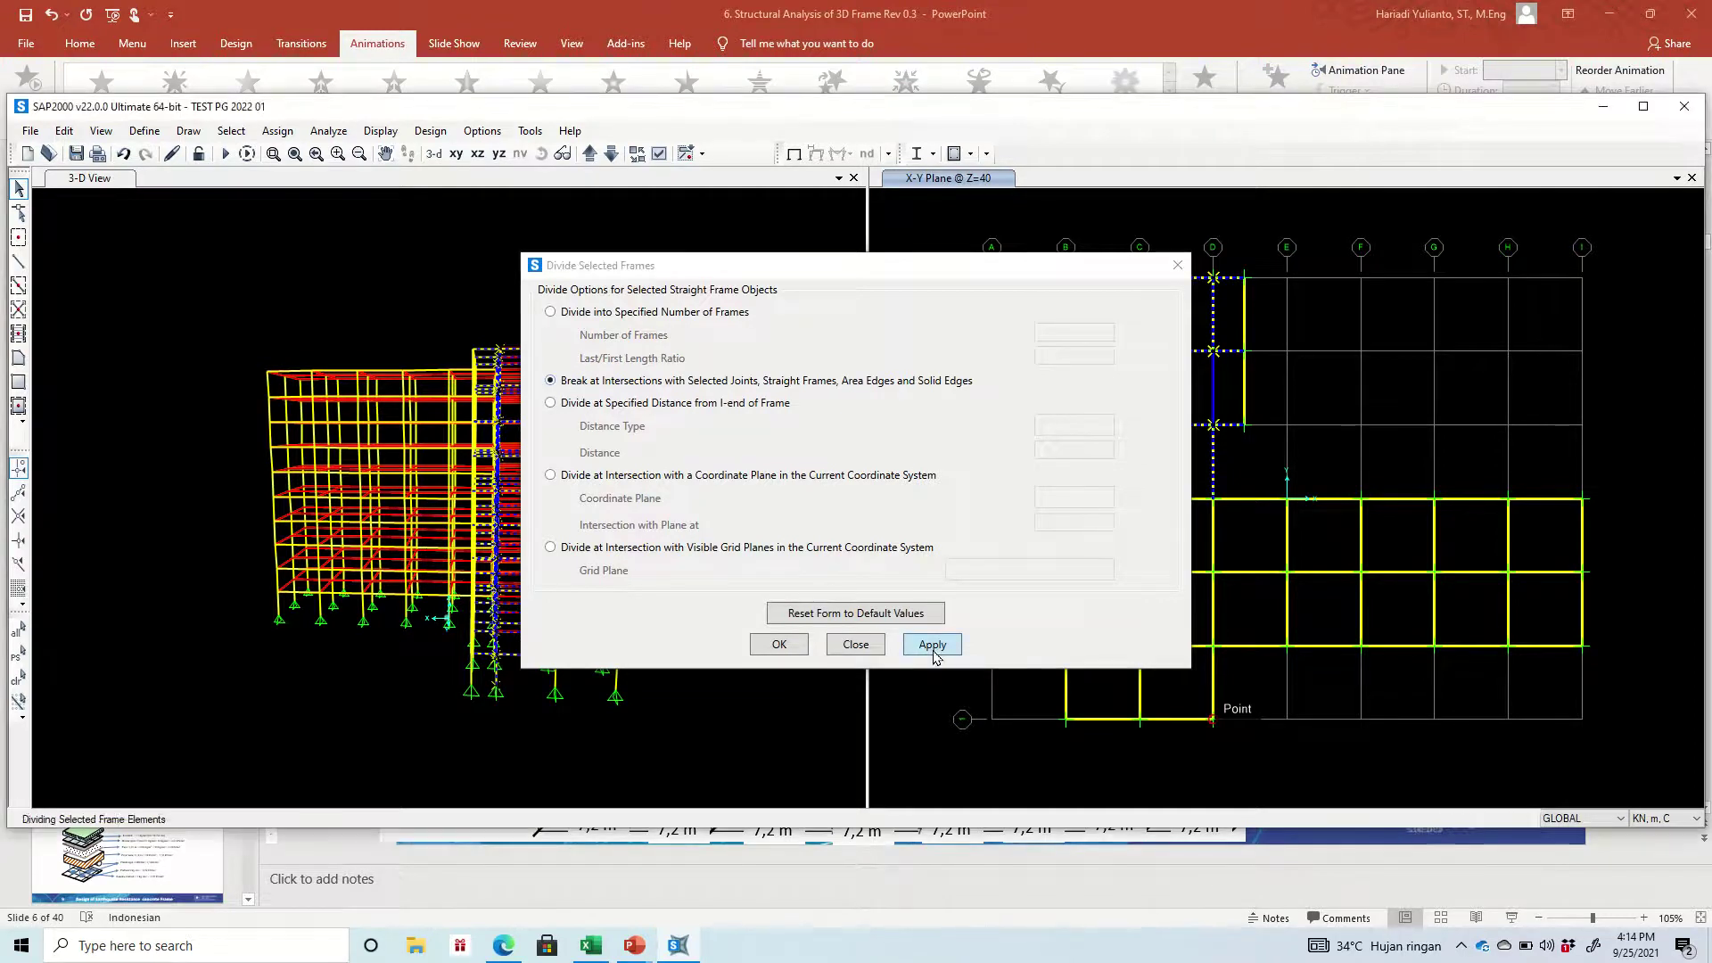
click(778, 645)
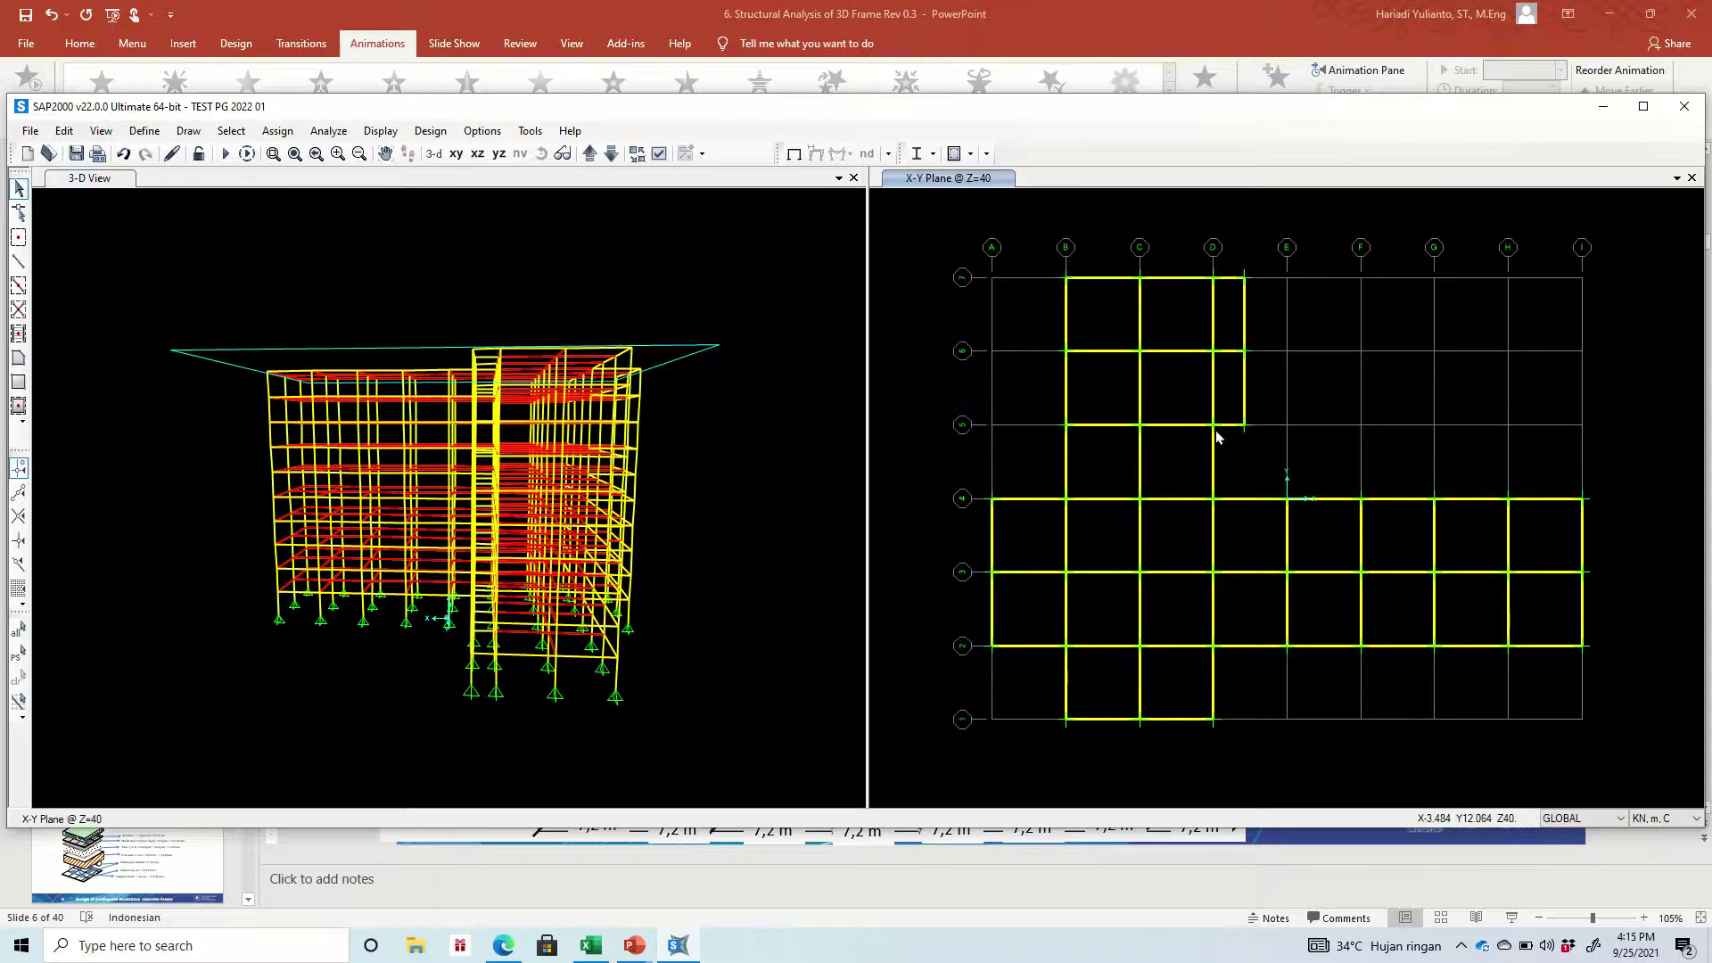
Check the divided line 5 beams by selecting the C–D segment and the segment beyond grid D separately
click(1170, 426)
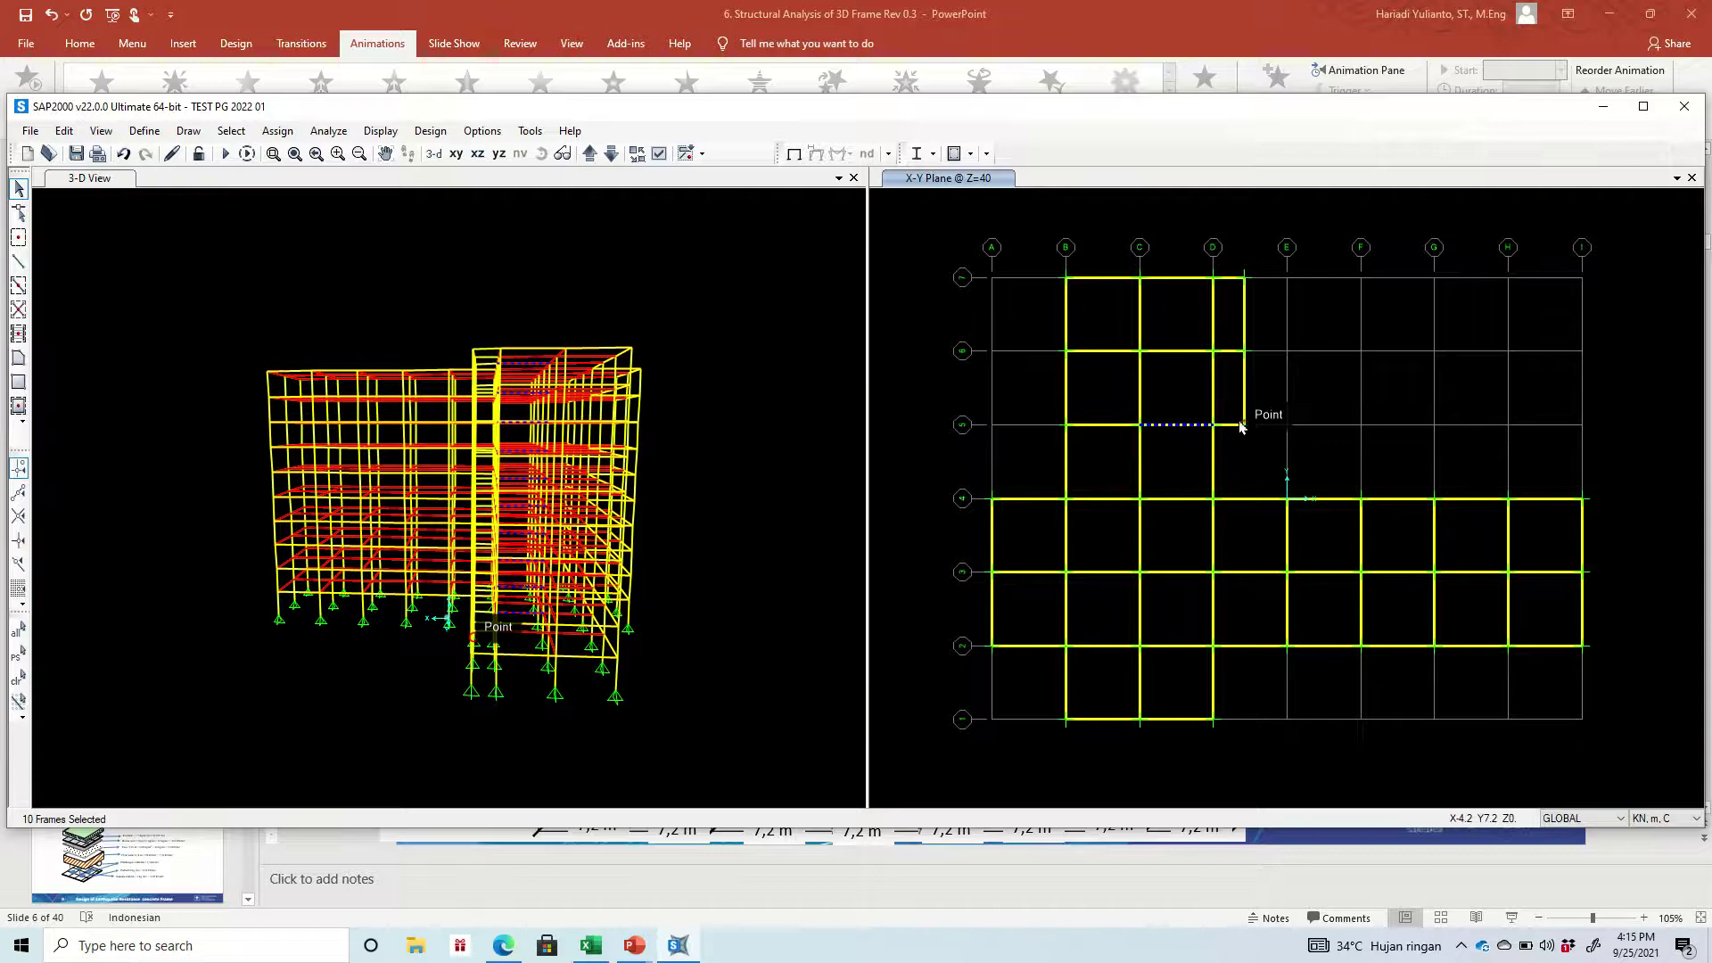
key(Escape)
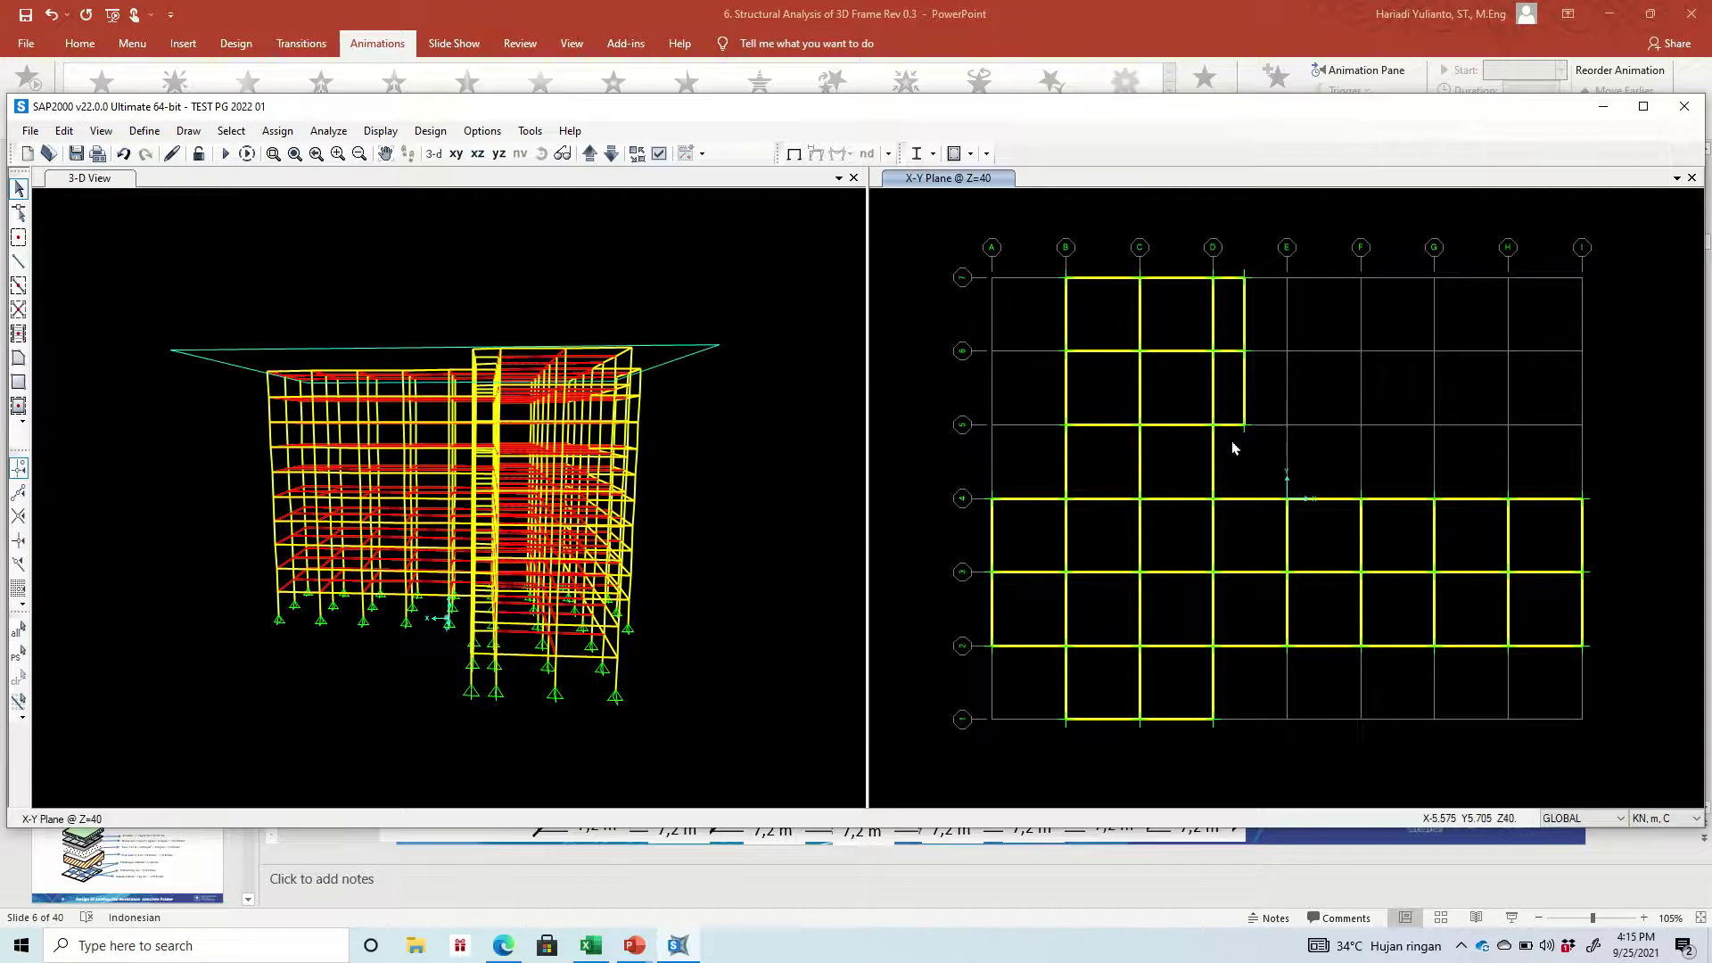
click(1228, 423)
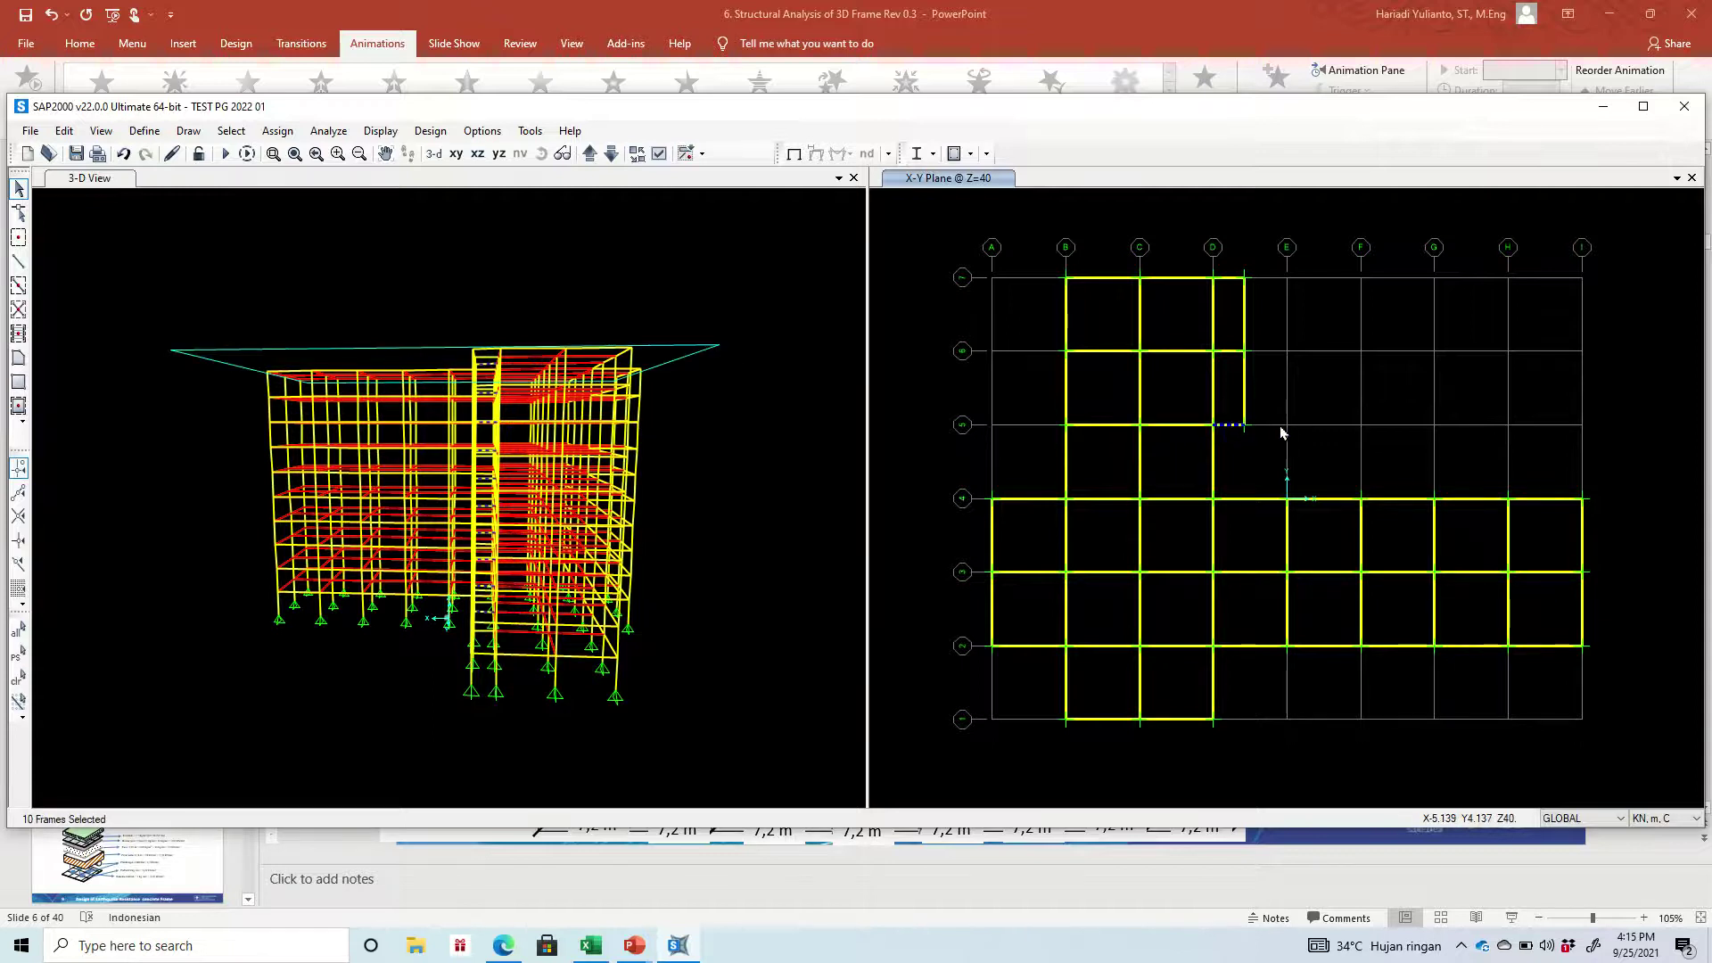
key(Escape)
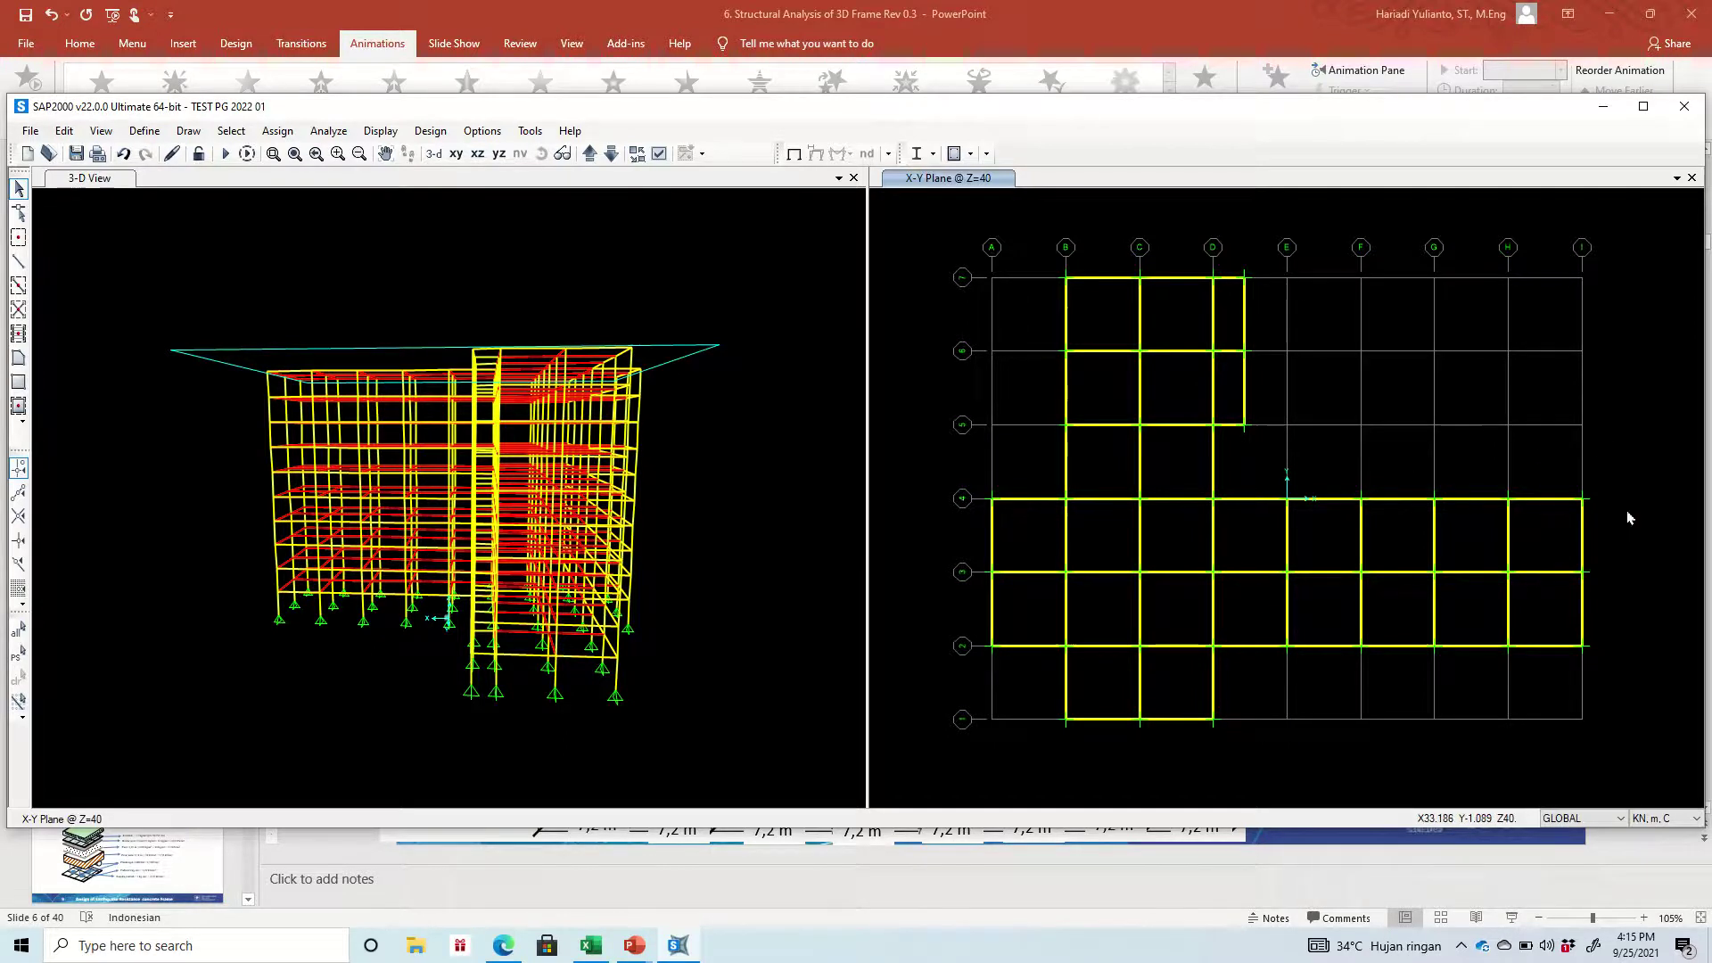
drag(1495, 500, 1246, 469)
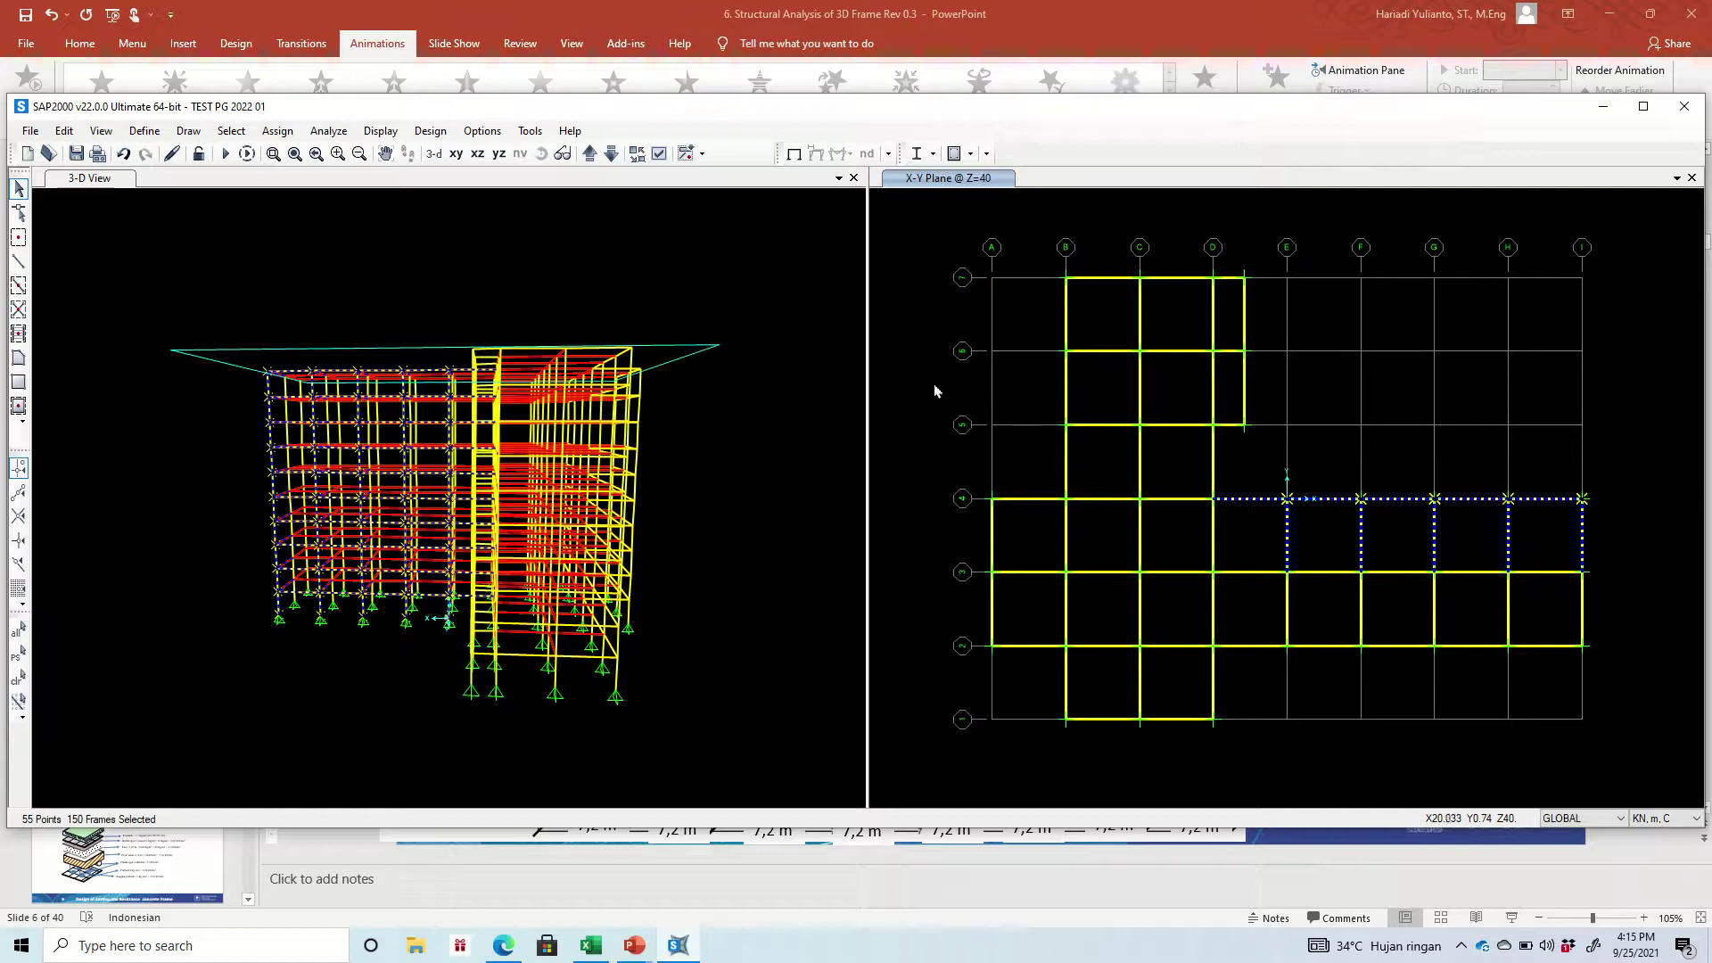
click(672, 253)
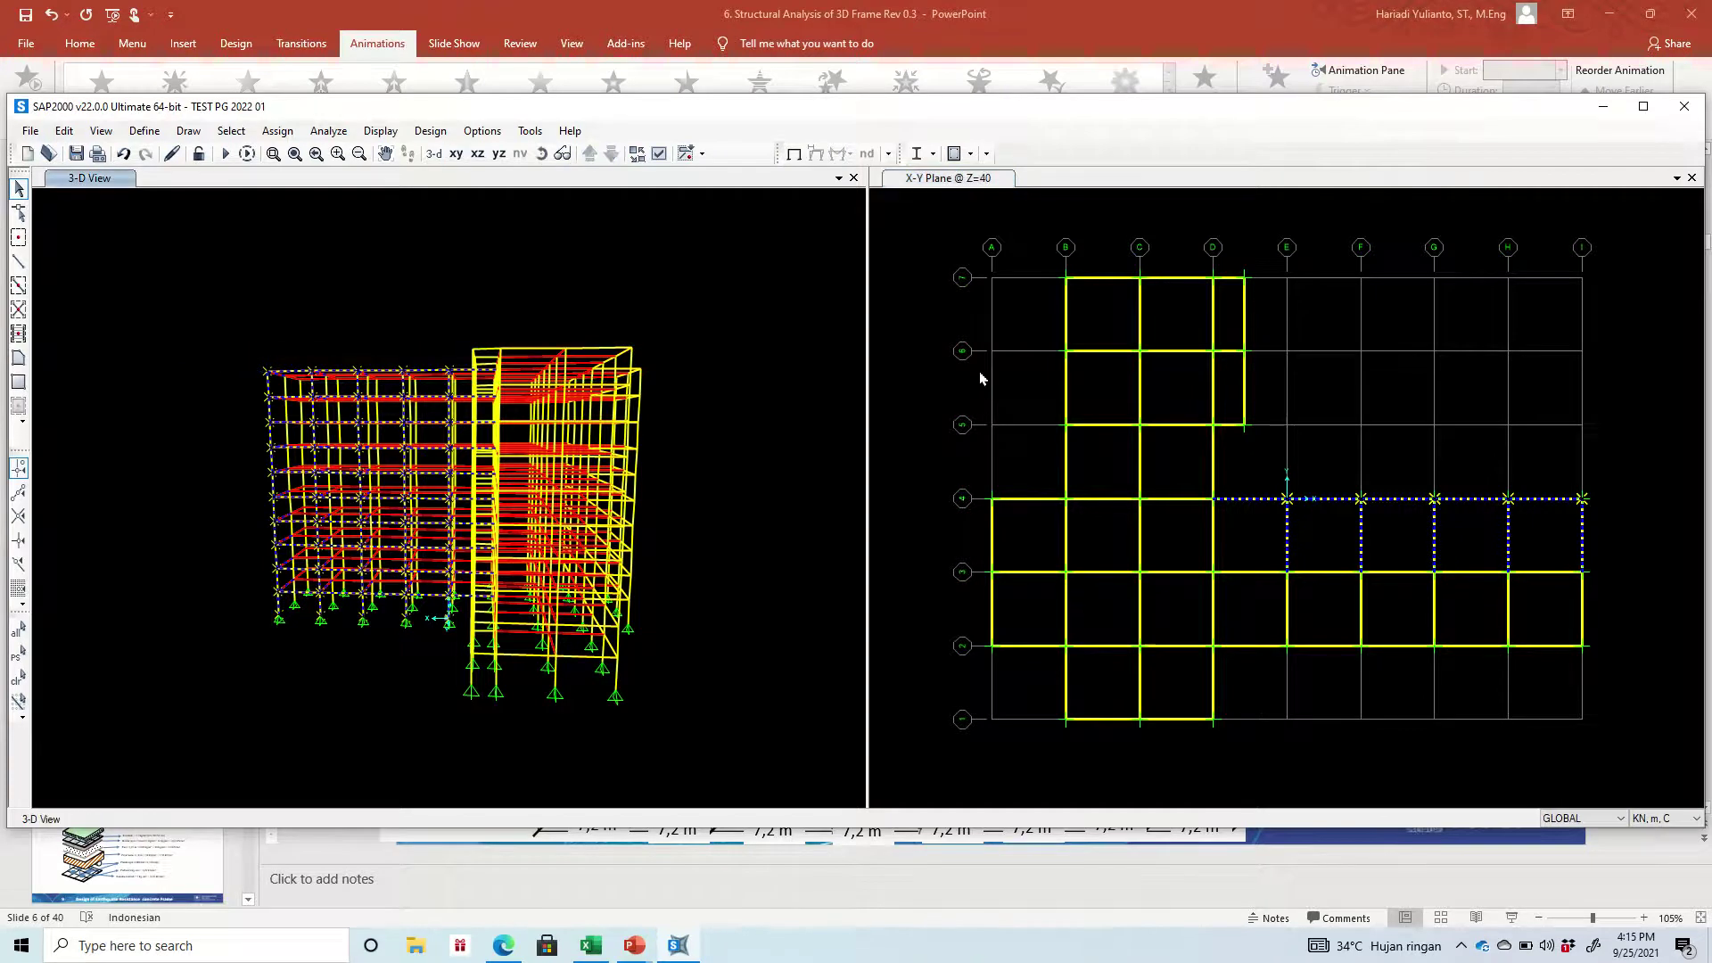
key(ctrl+q)
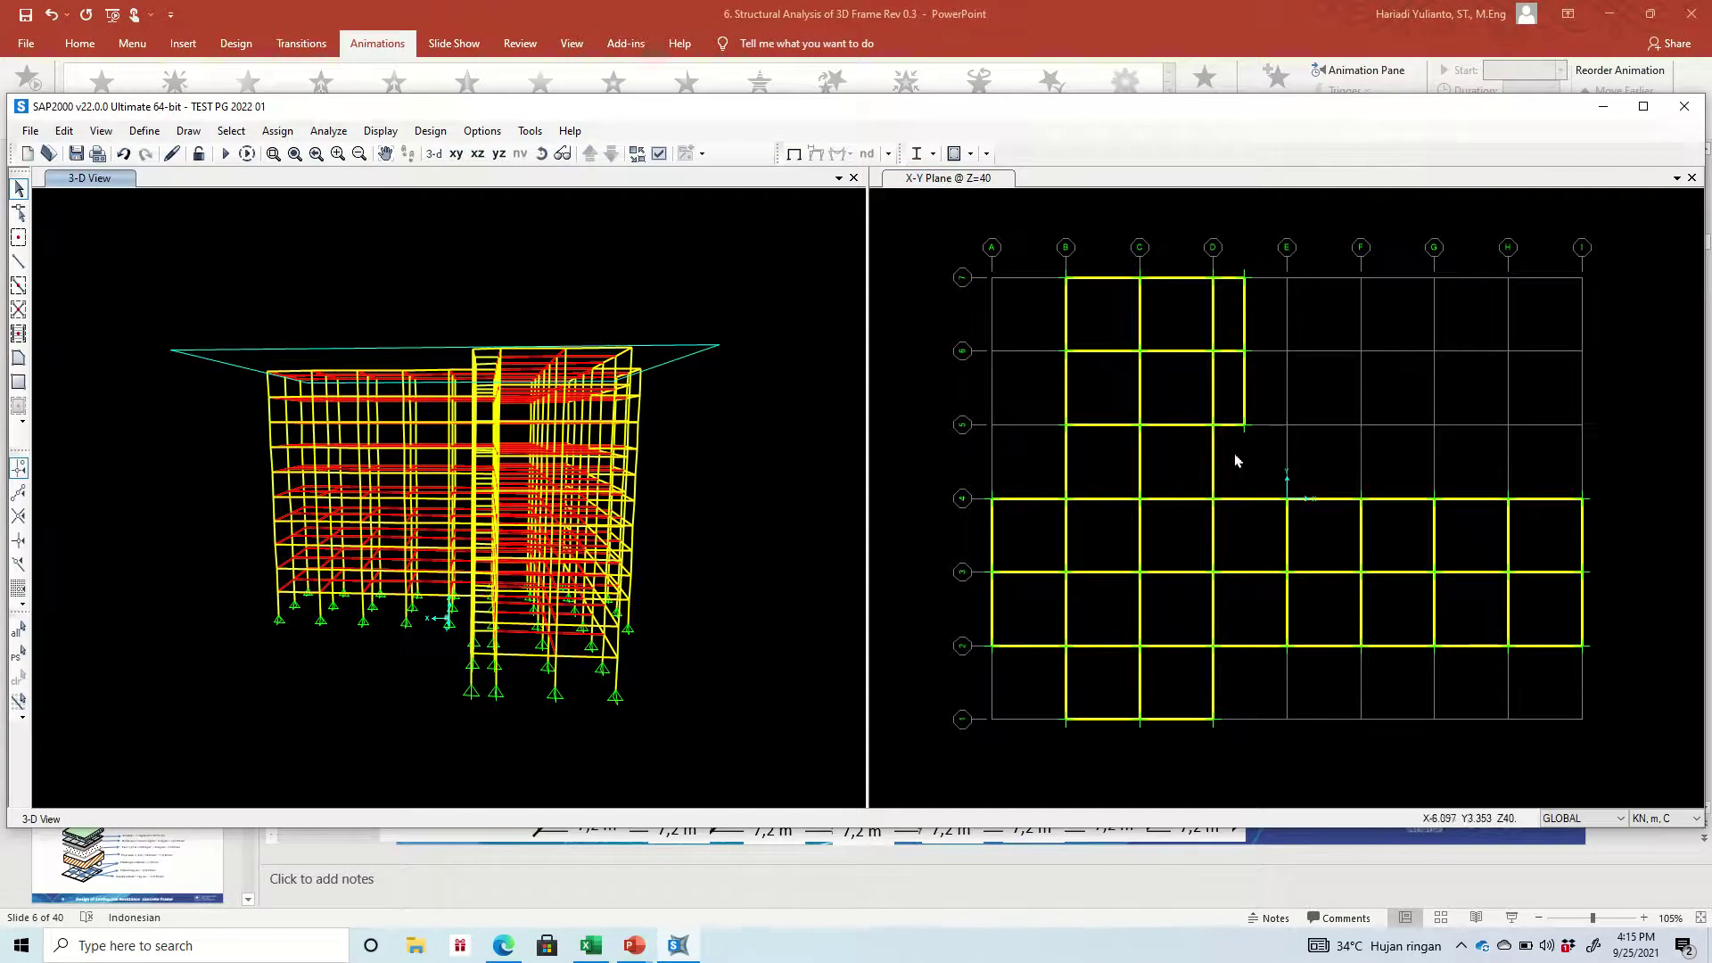
Replicate the line 4 columns and beams between grids E and I once, with dx 0 and dy 3 m
drag(1235, 454, 1602, 522)
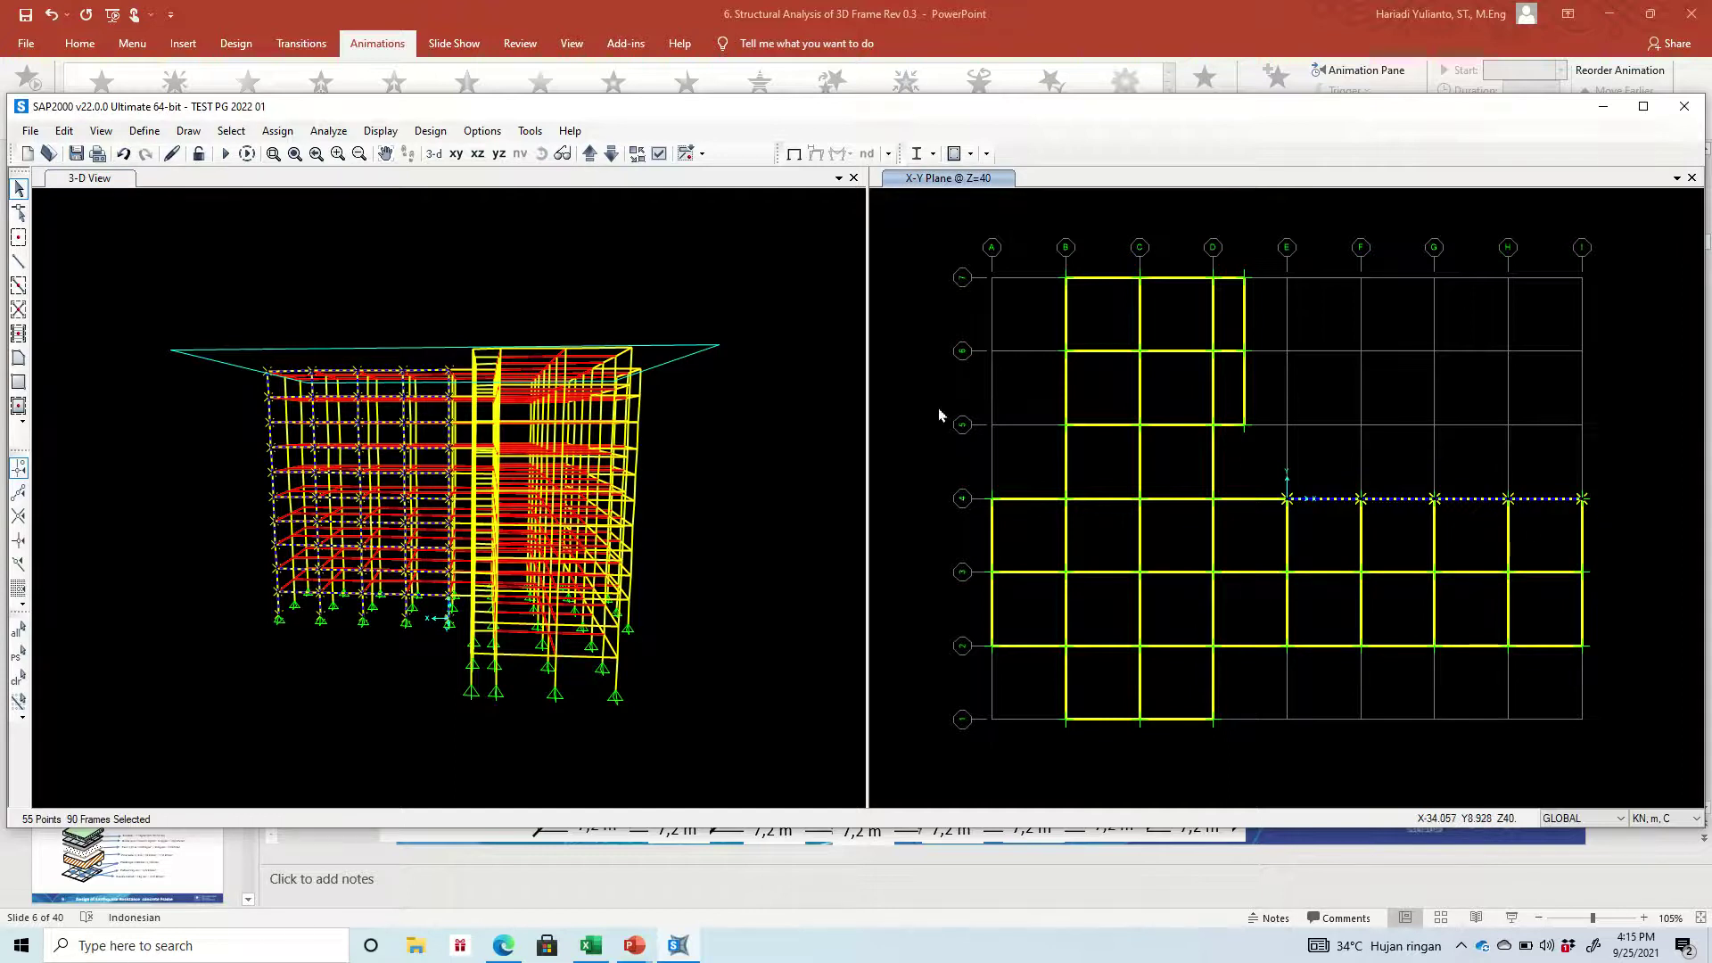
key(ctrl+r)
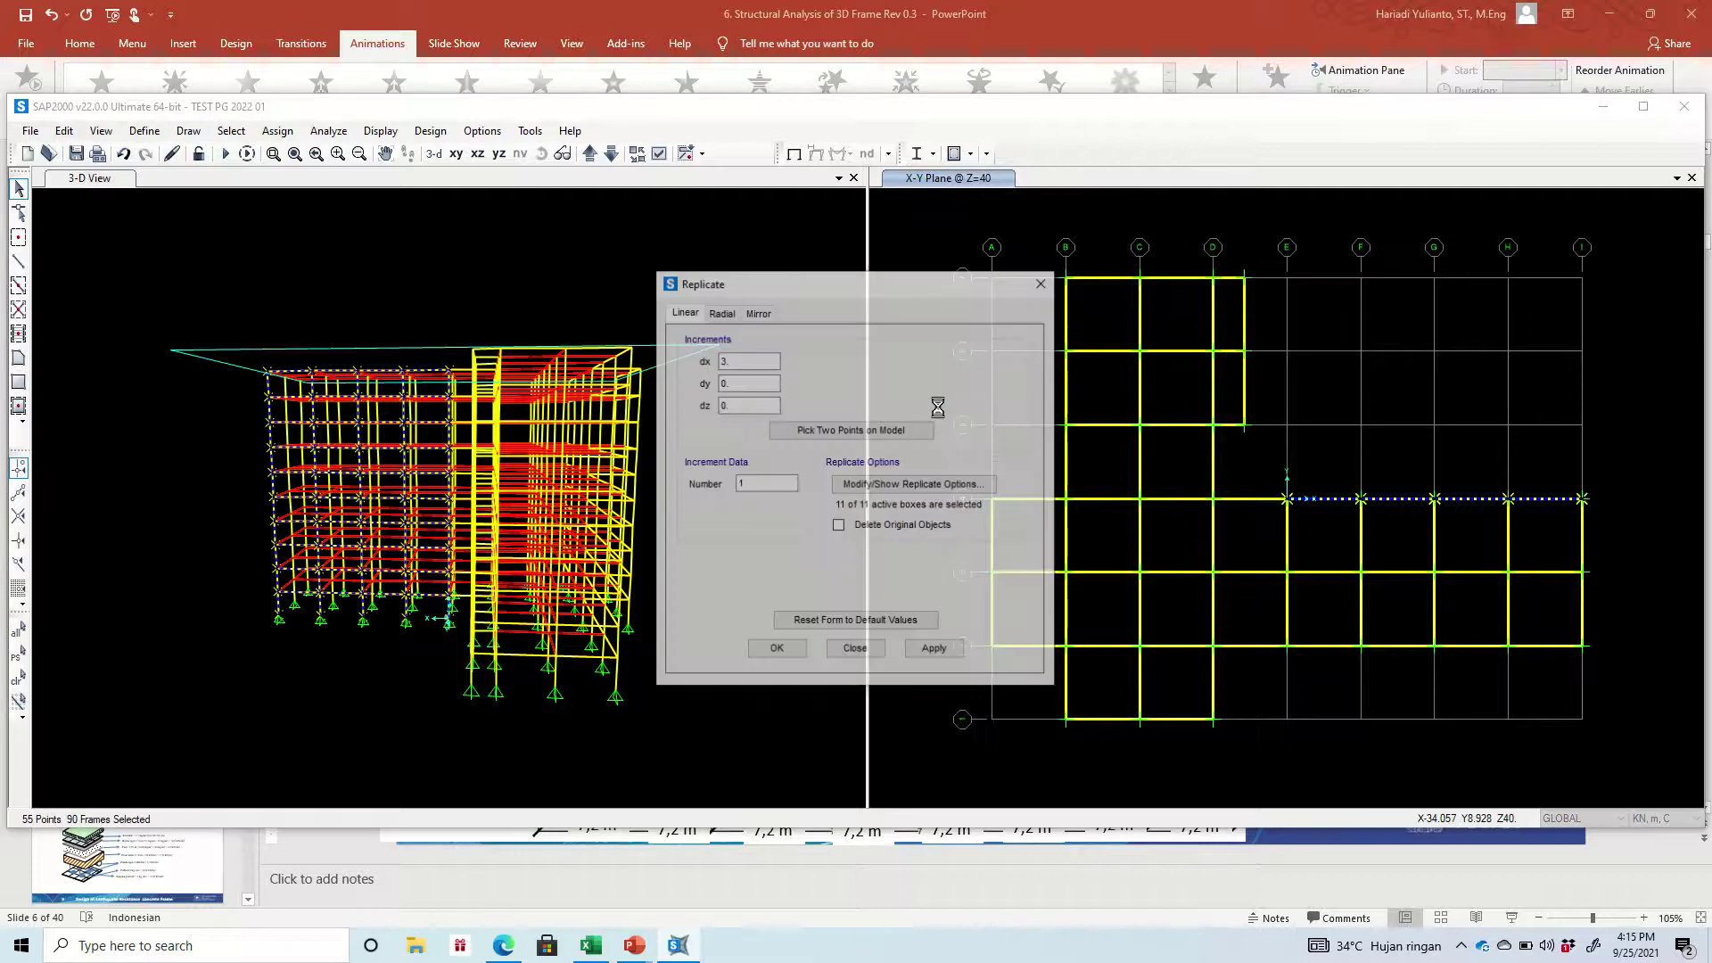
click(735, 360)
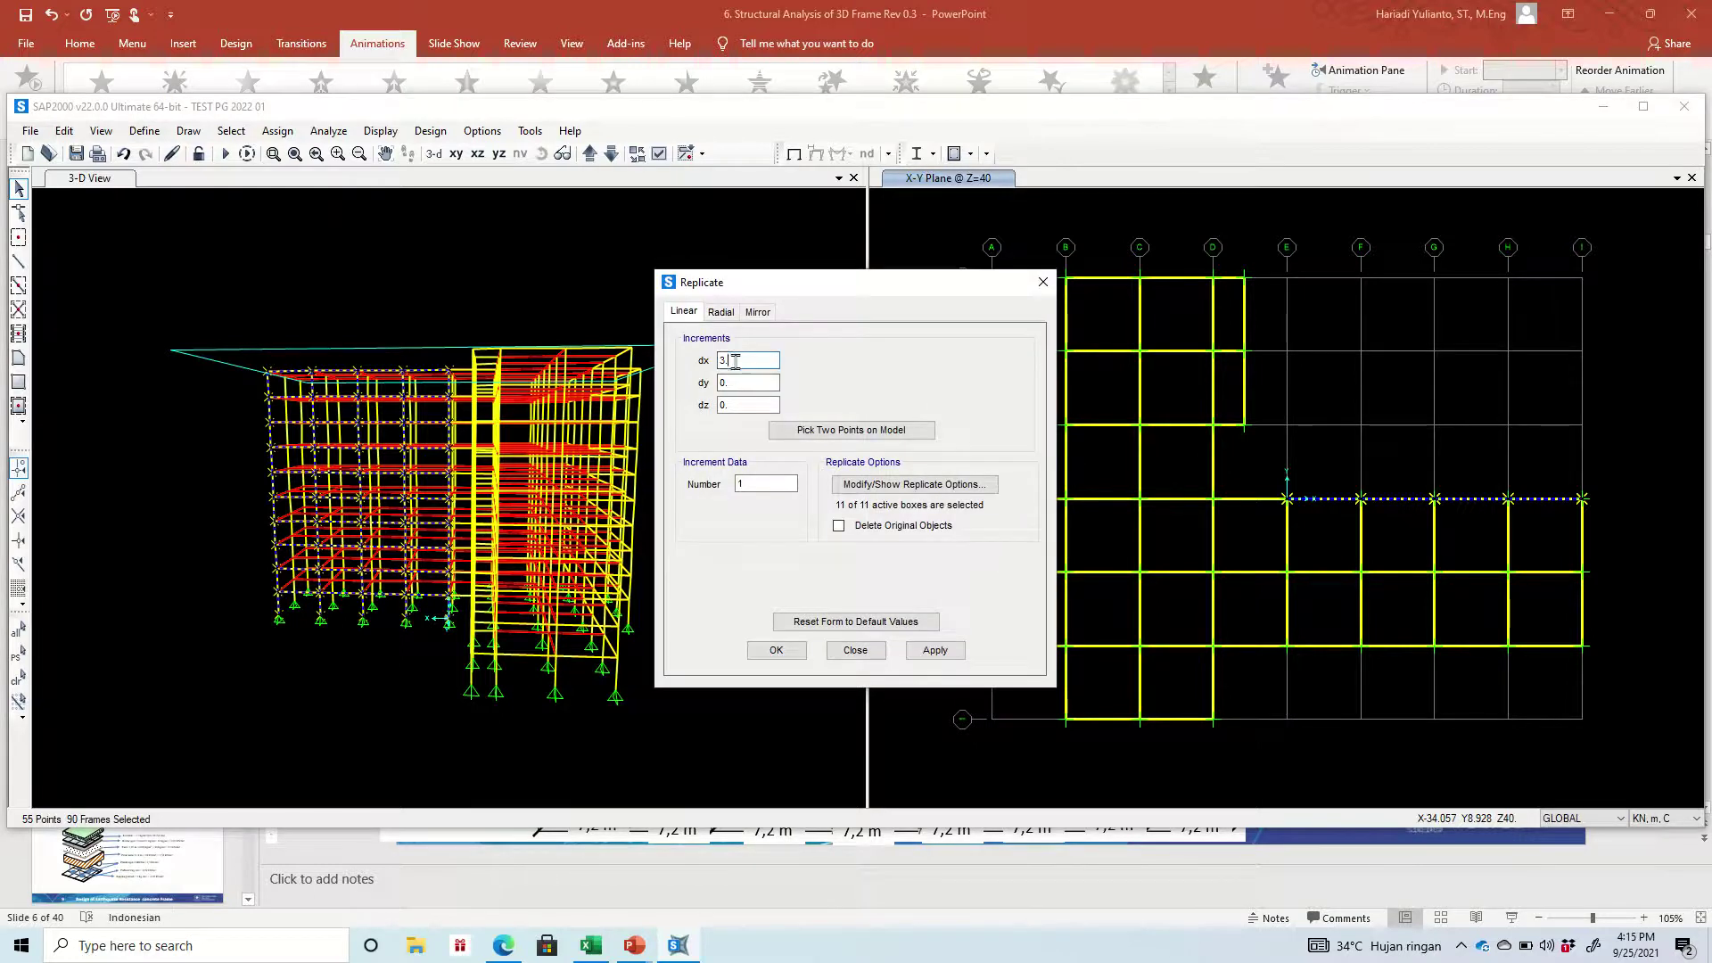
text(0)
click(739, 383)
text(3)
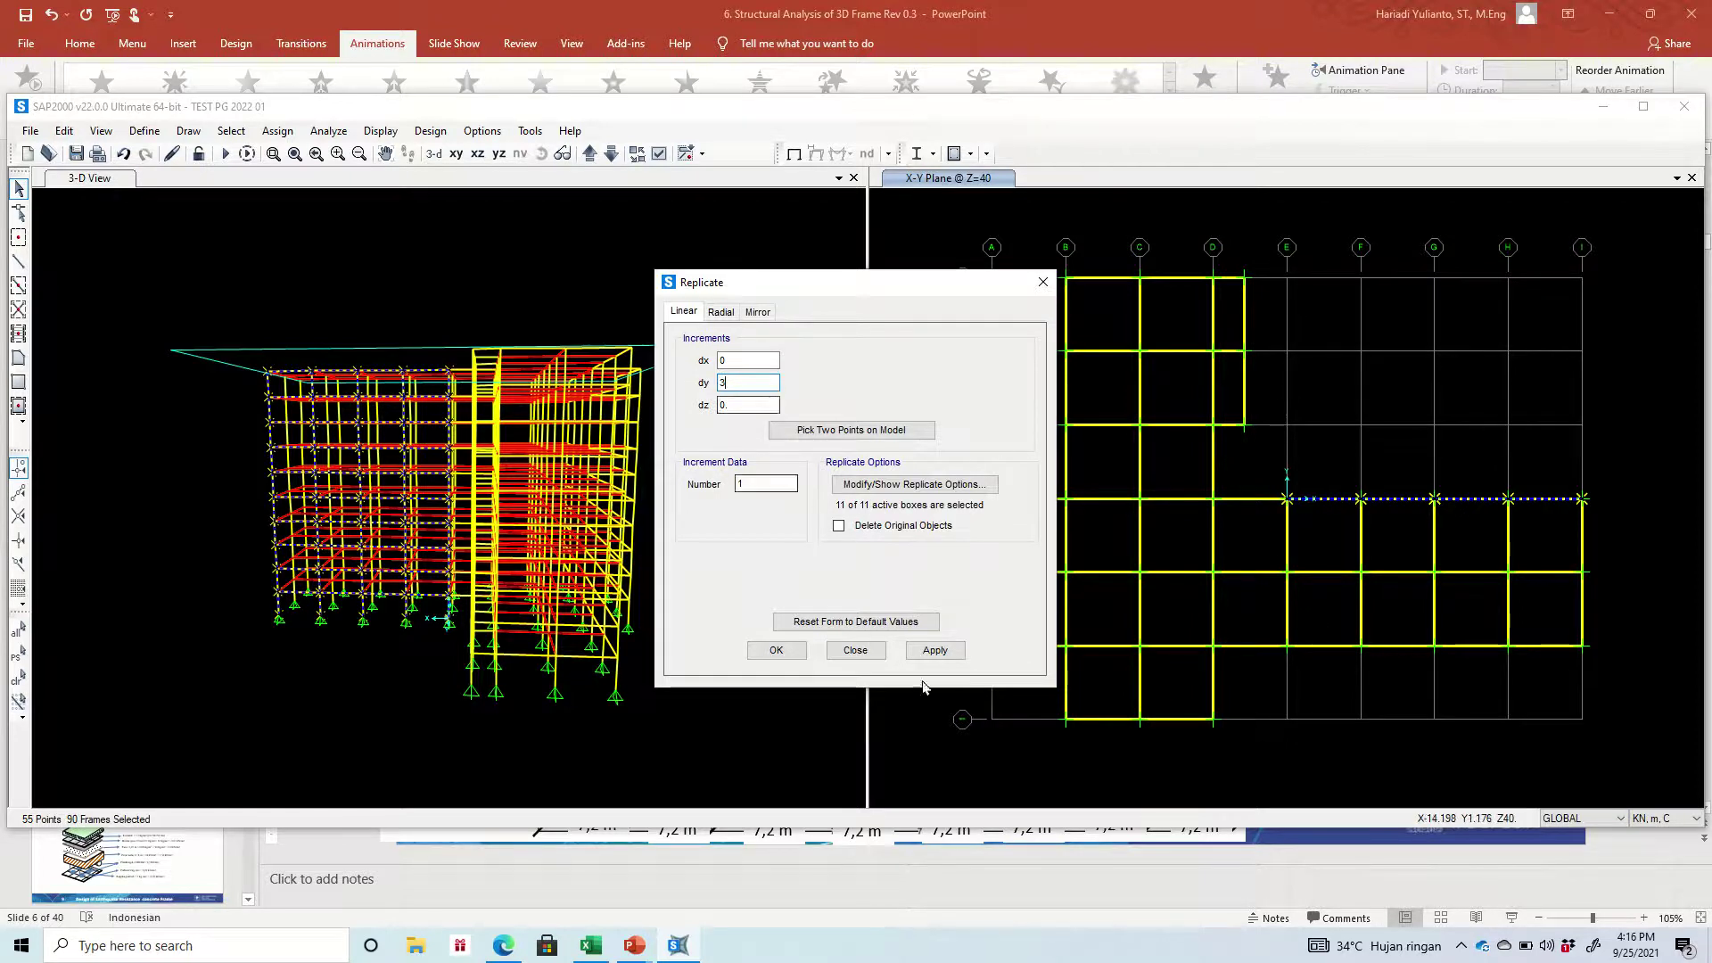
click(948, 655)
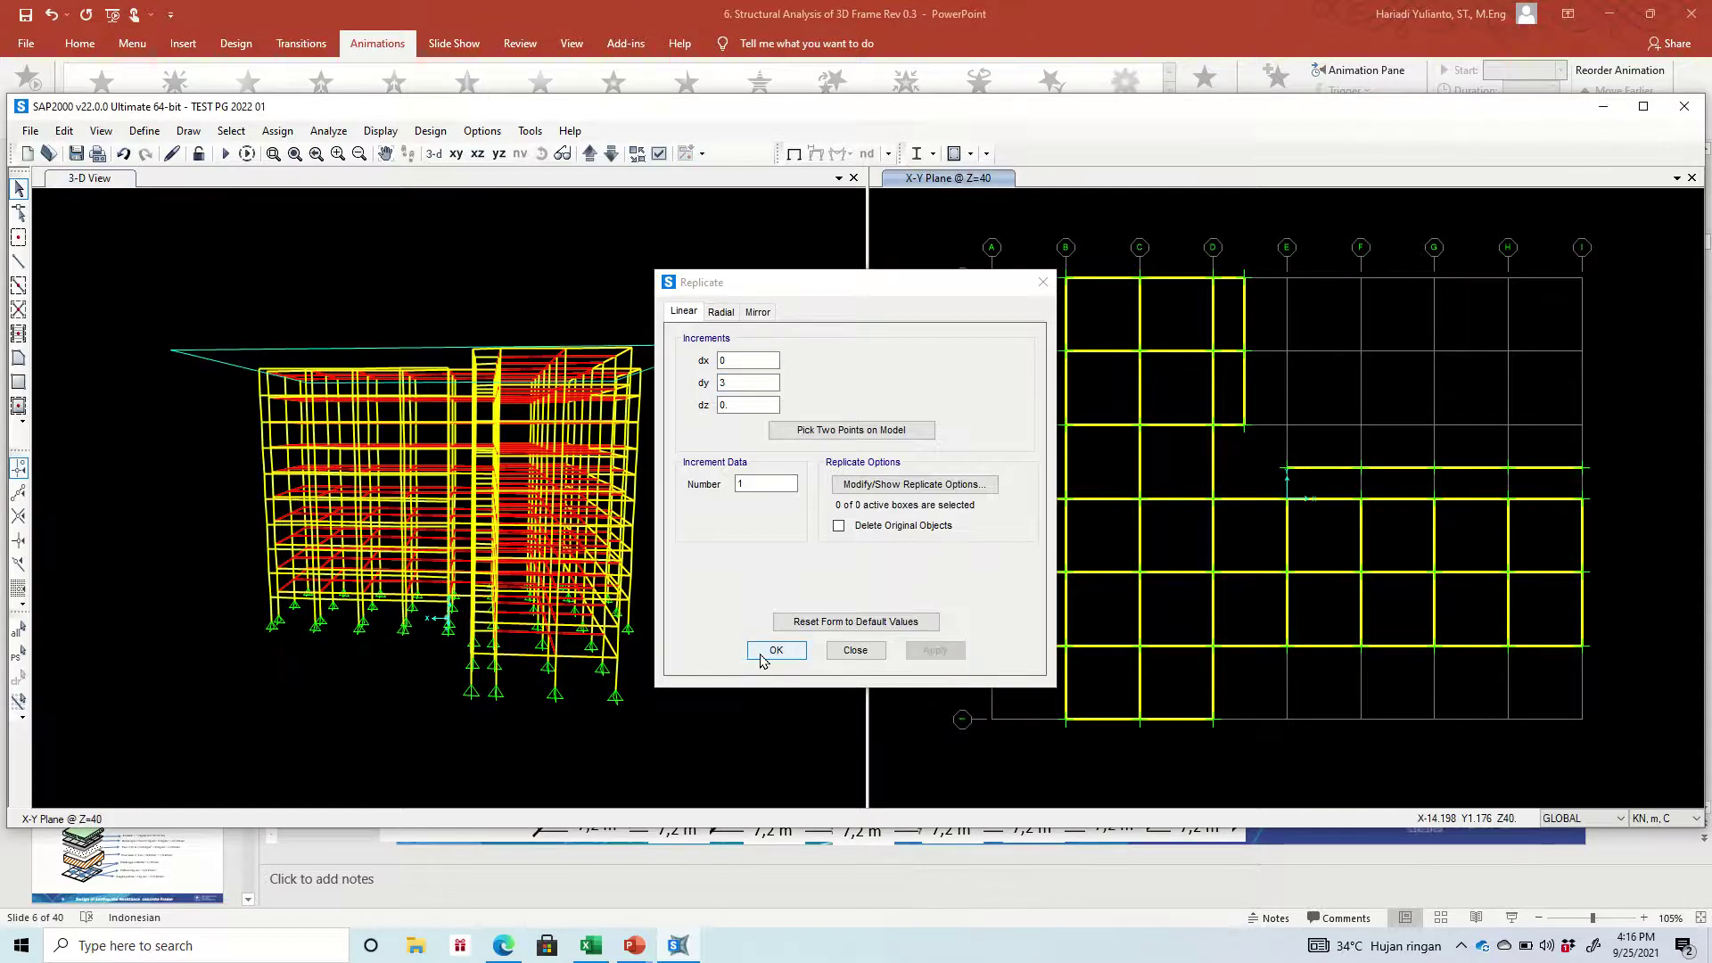
click(760, 660)
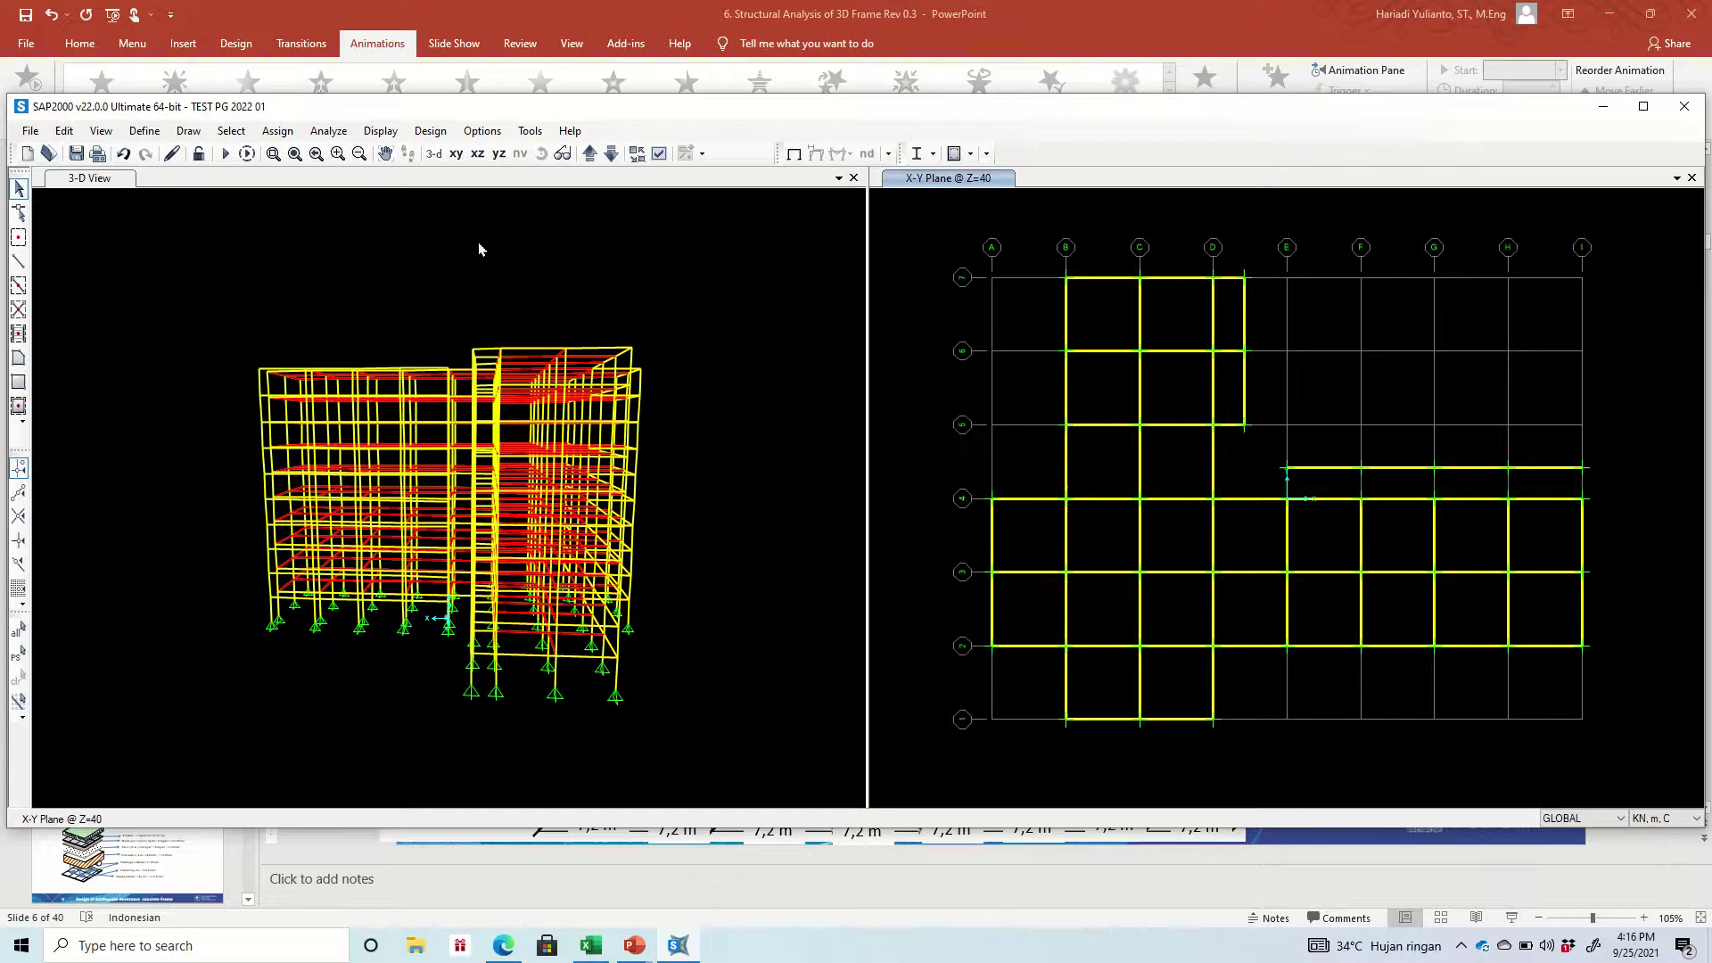
Extend the line 3–4 beams on grids E to I to meet the replicated frame line 3 m beyond line 4
click(578, 182)
drag(508, 233, 812, 528)
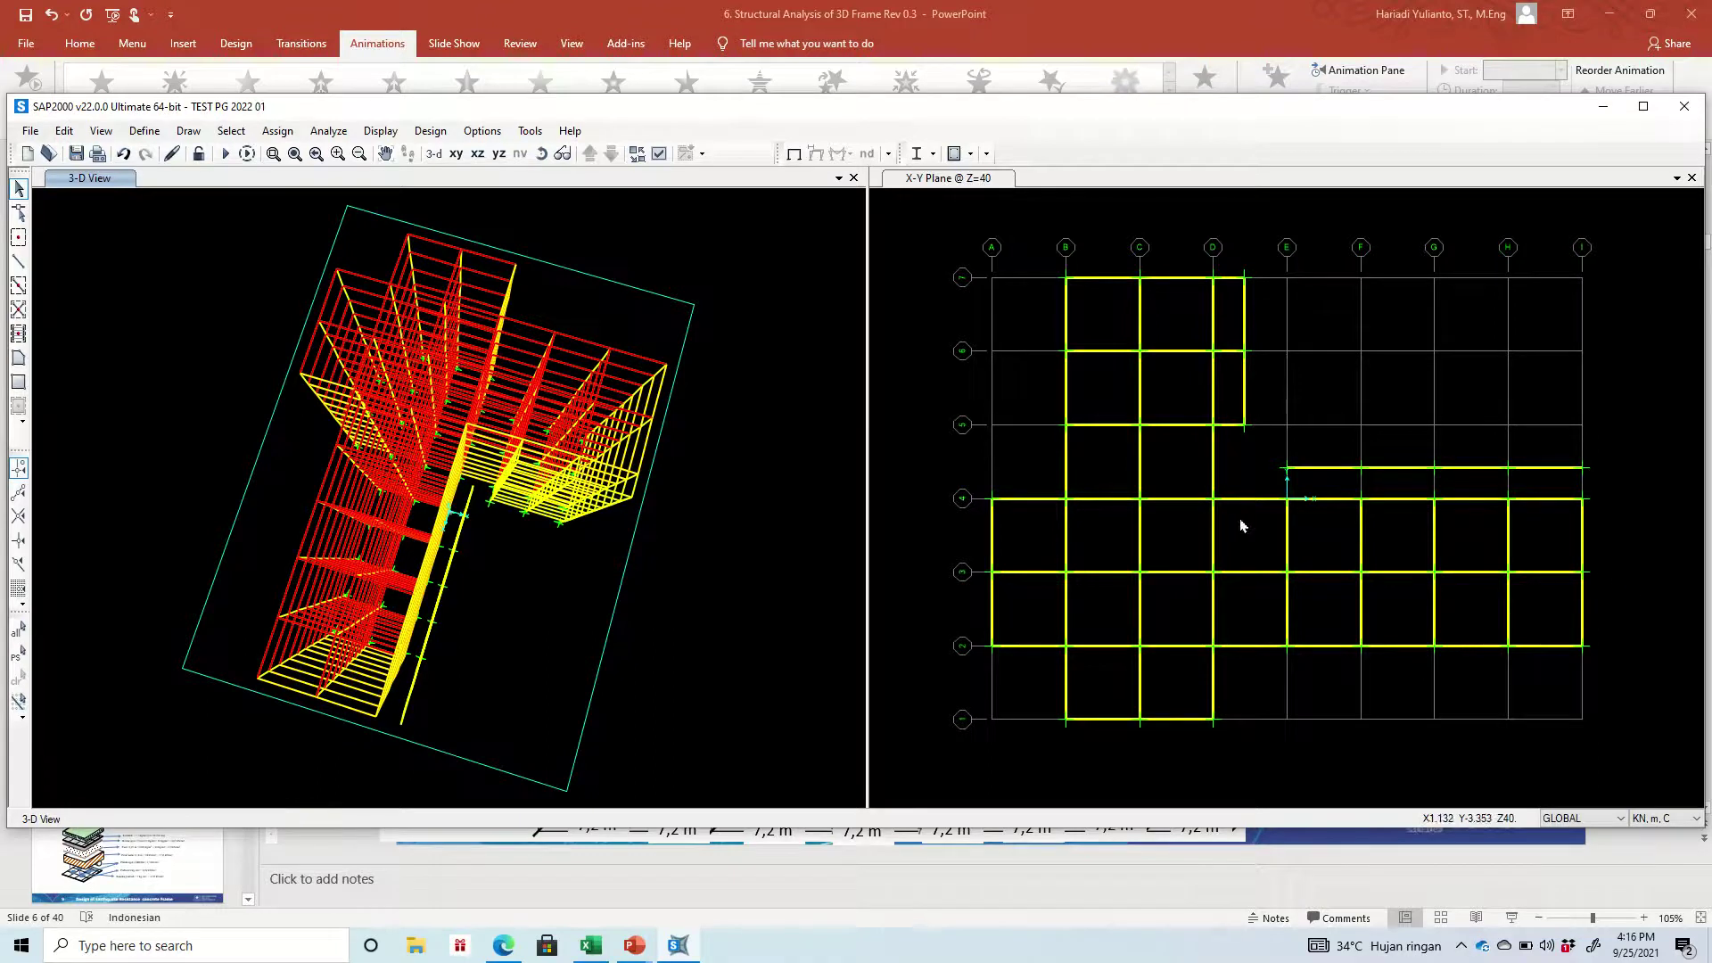
click(1426, 545)
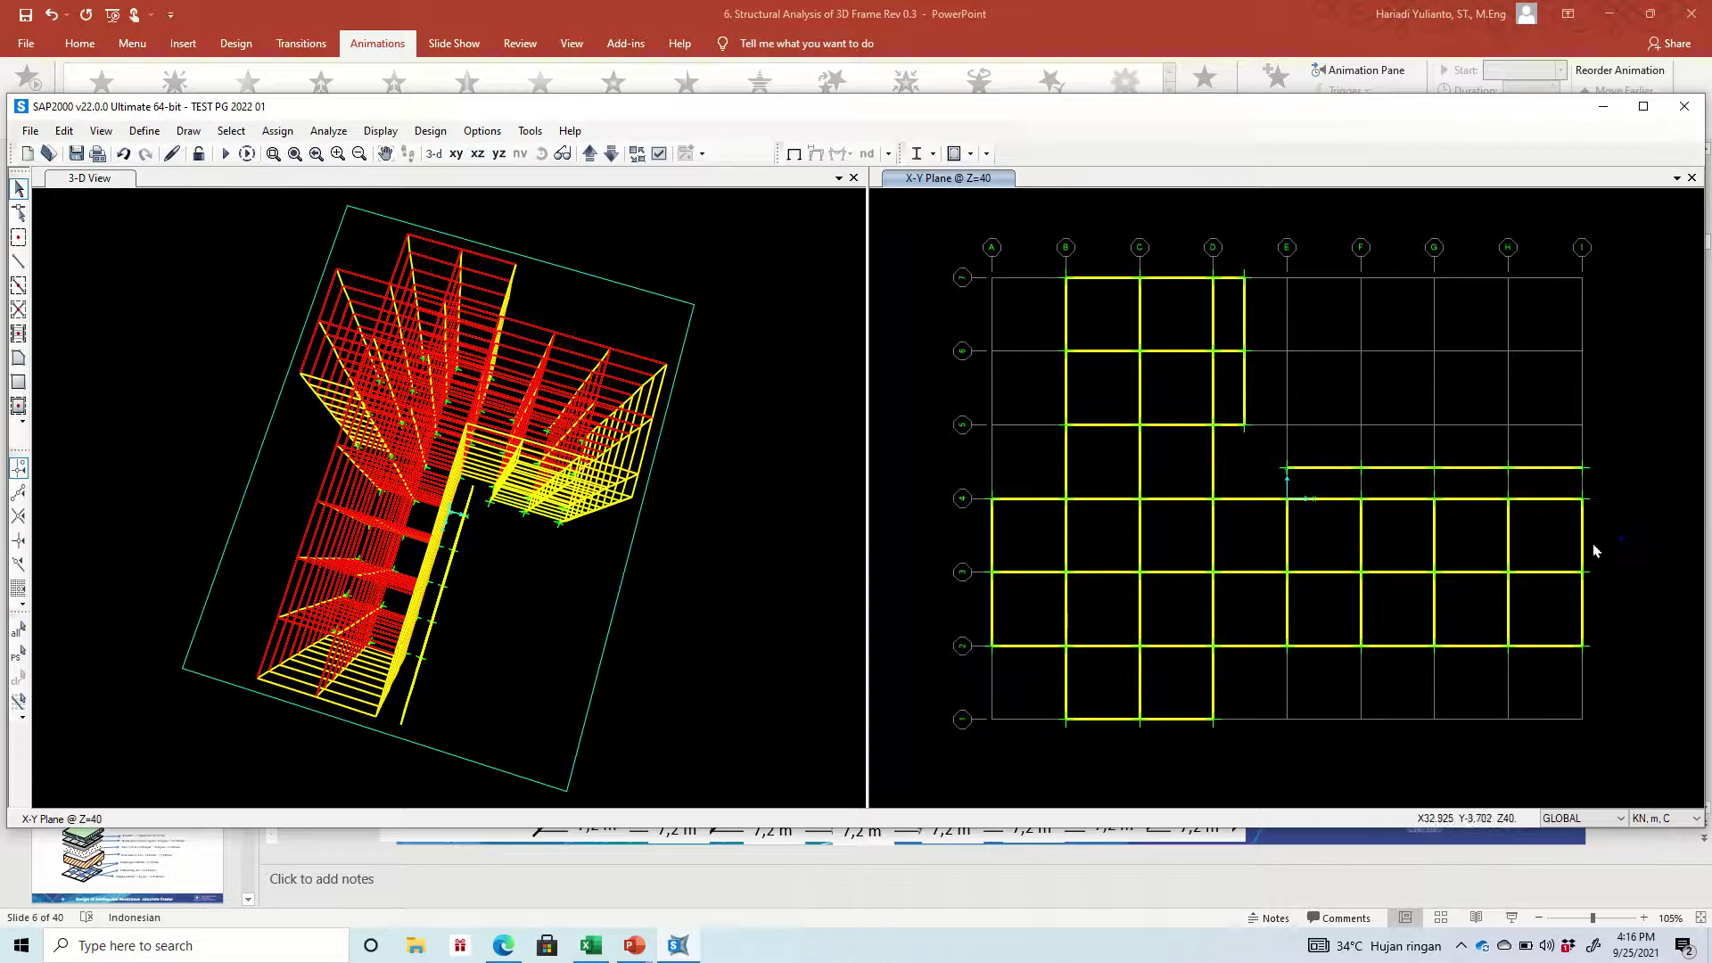
drag(1624, 536, 1257, 531)
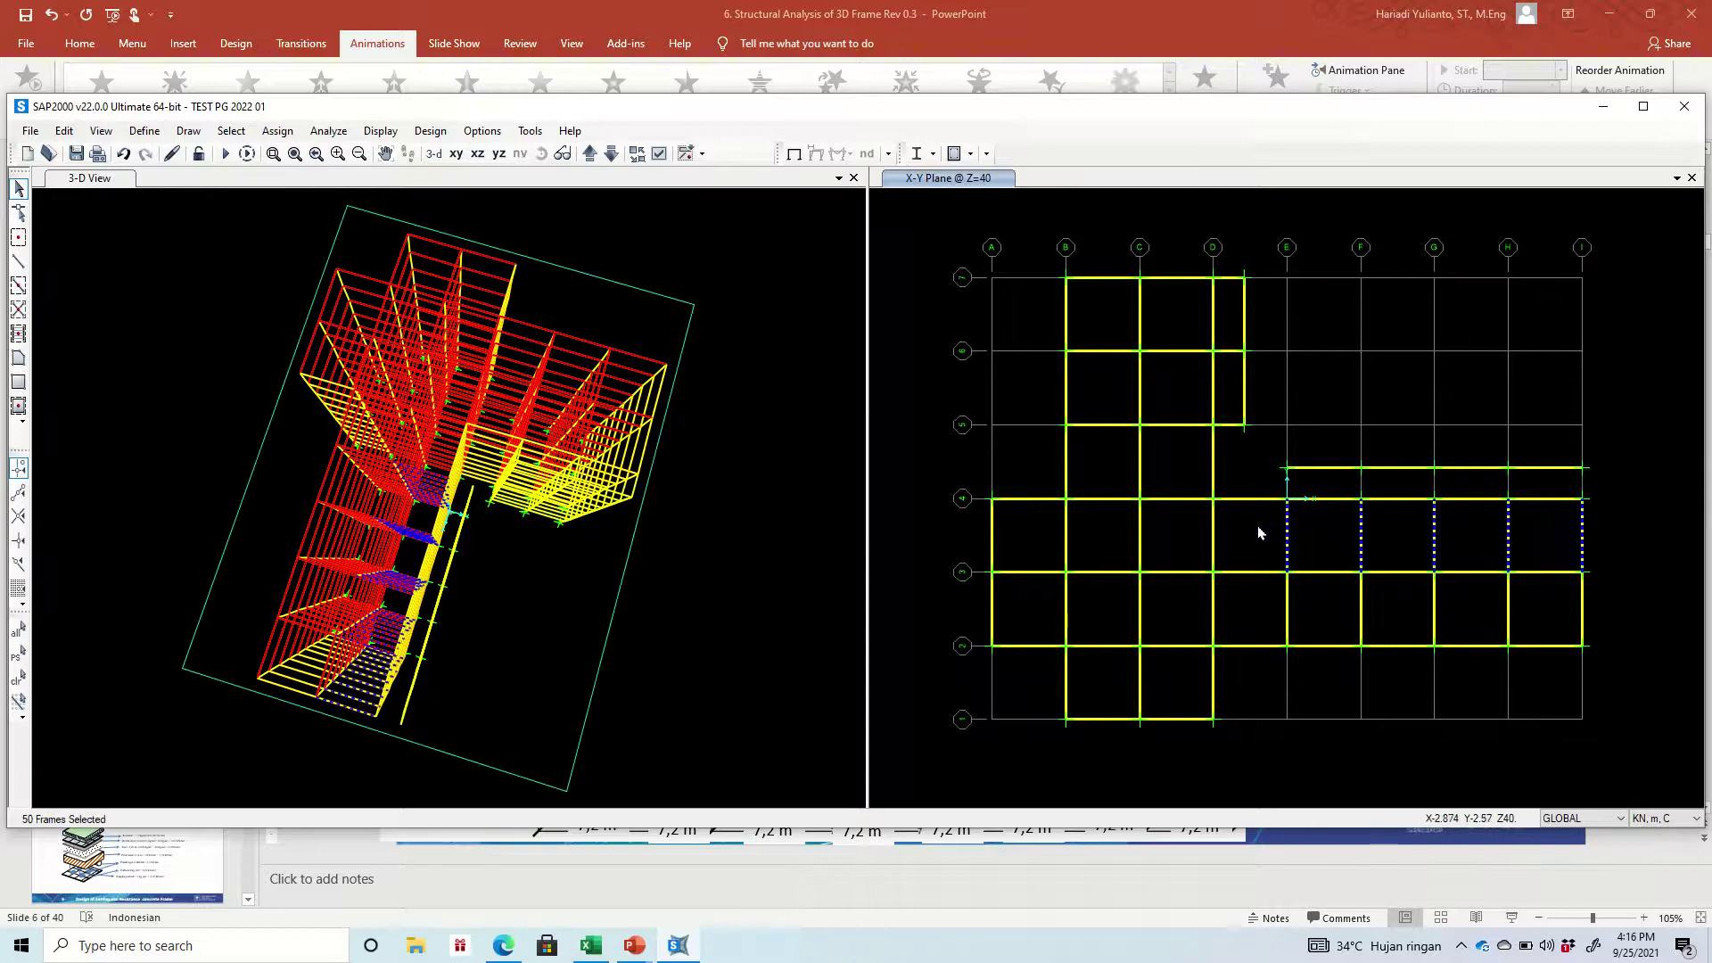
drag(1639, 514, 1422, 497)
drag(1300, 496, 1281, 491)
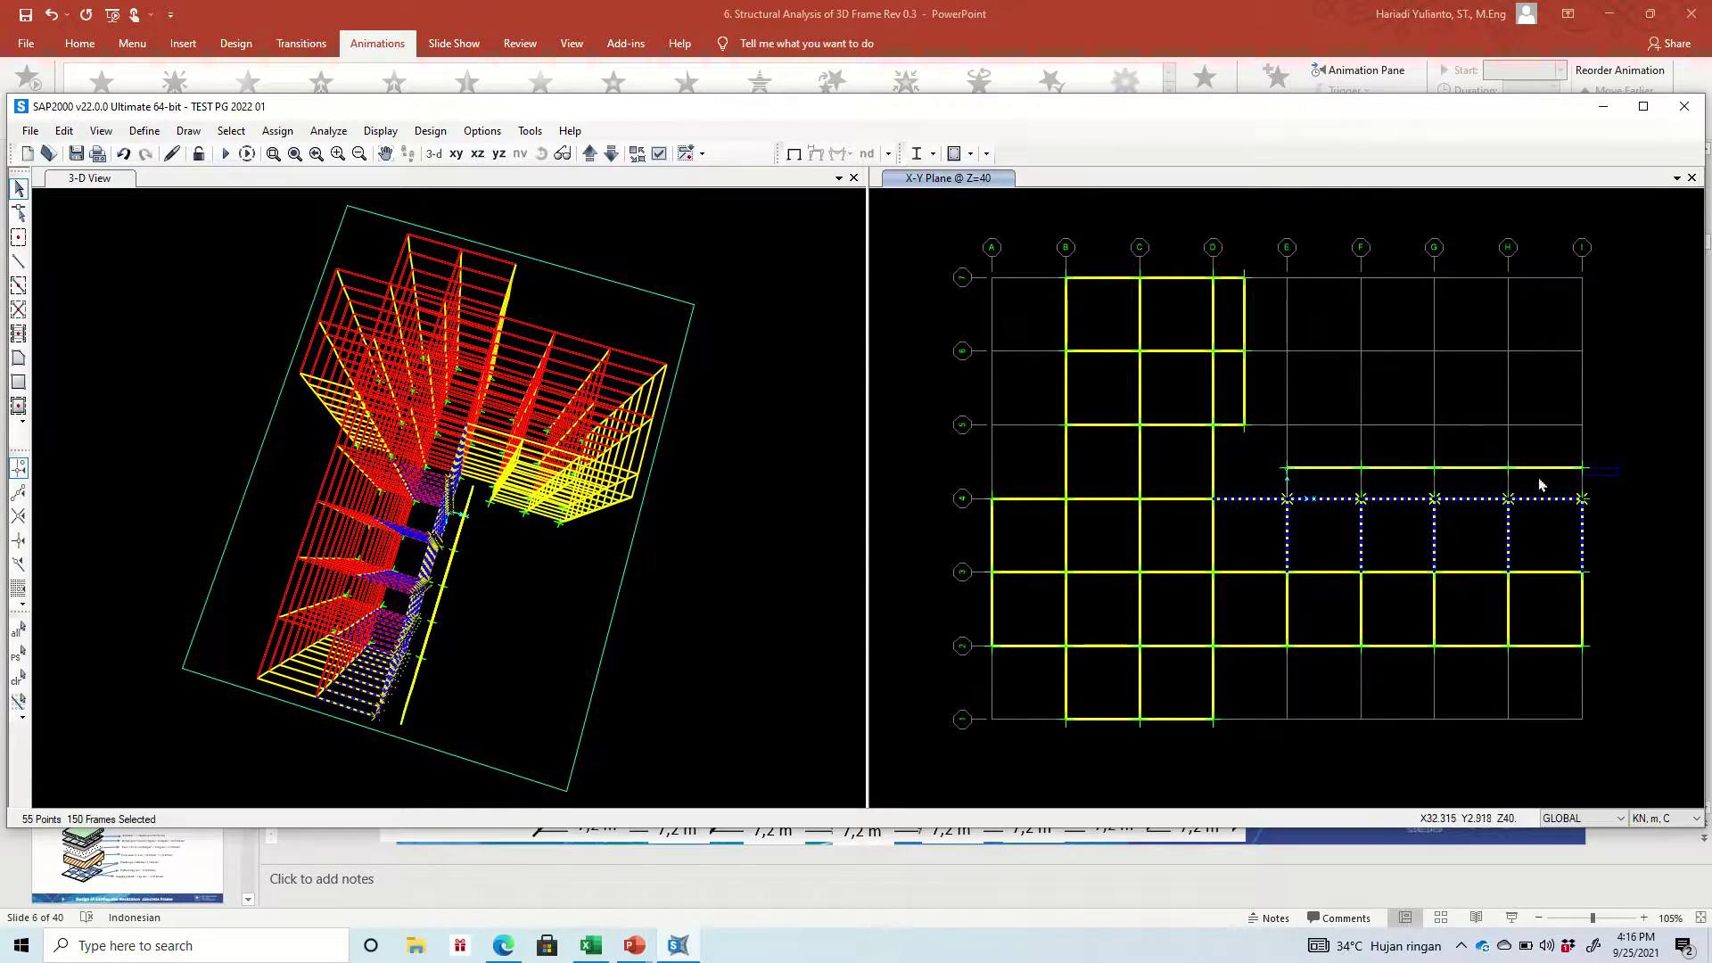
click(1280, 466)
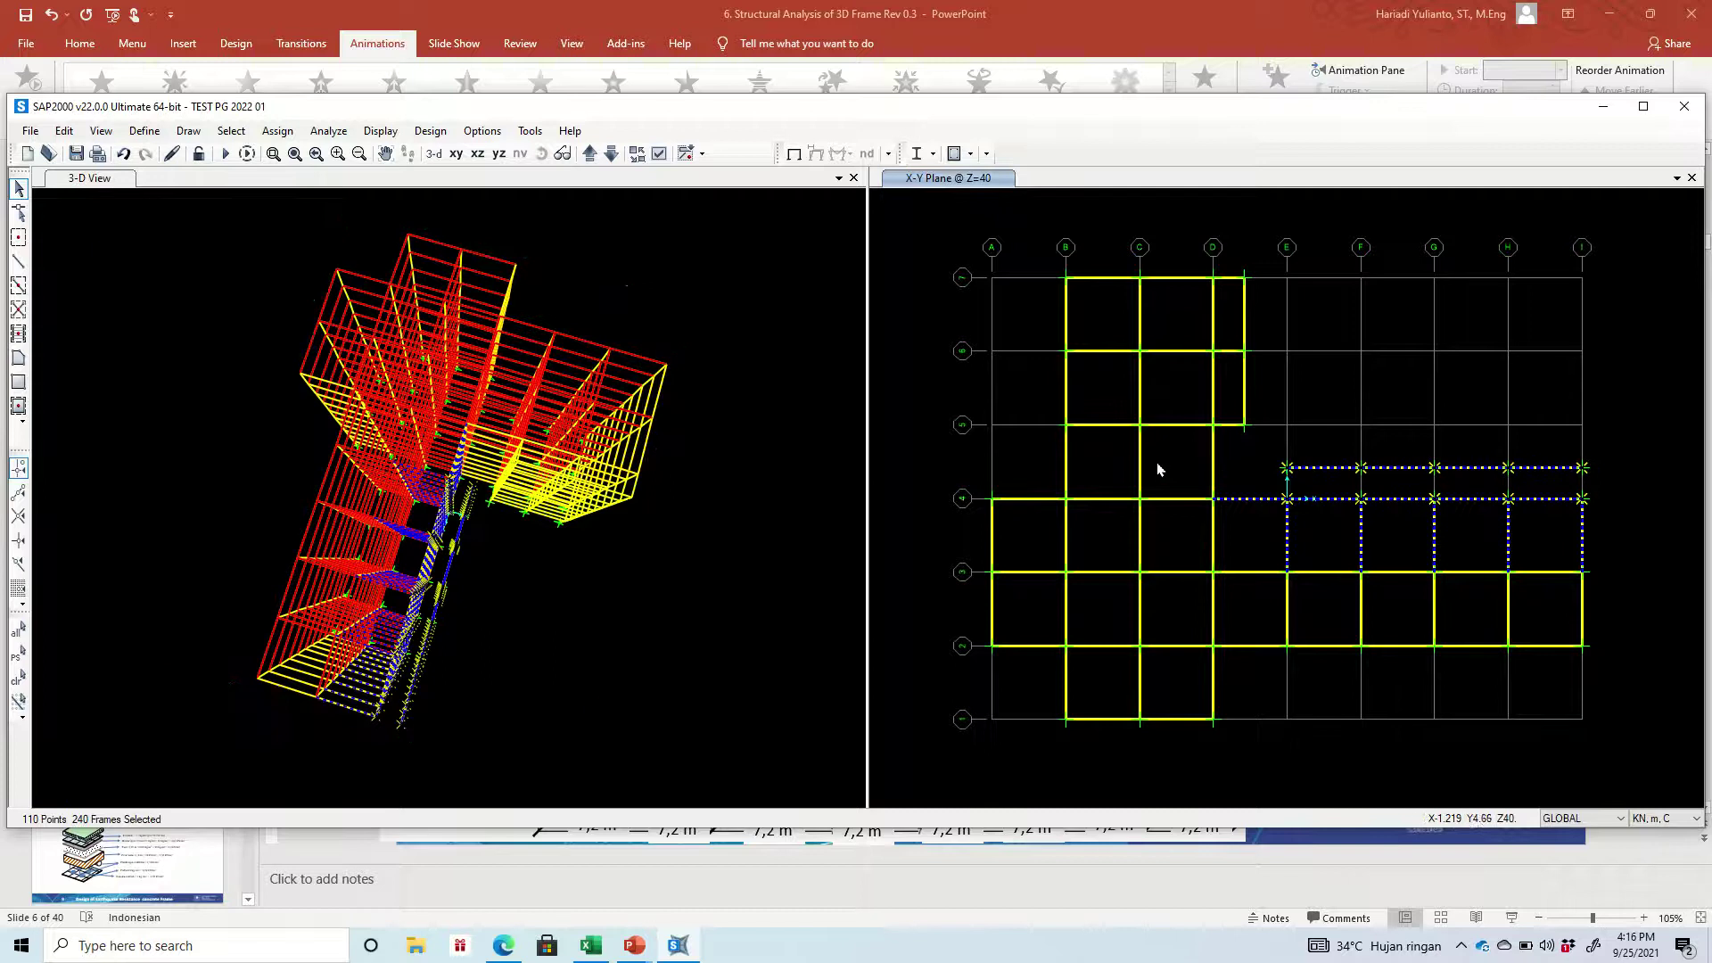
click(63, 131)
mouse_move(238, 455)
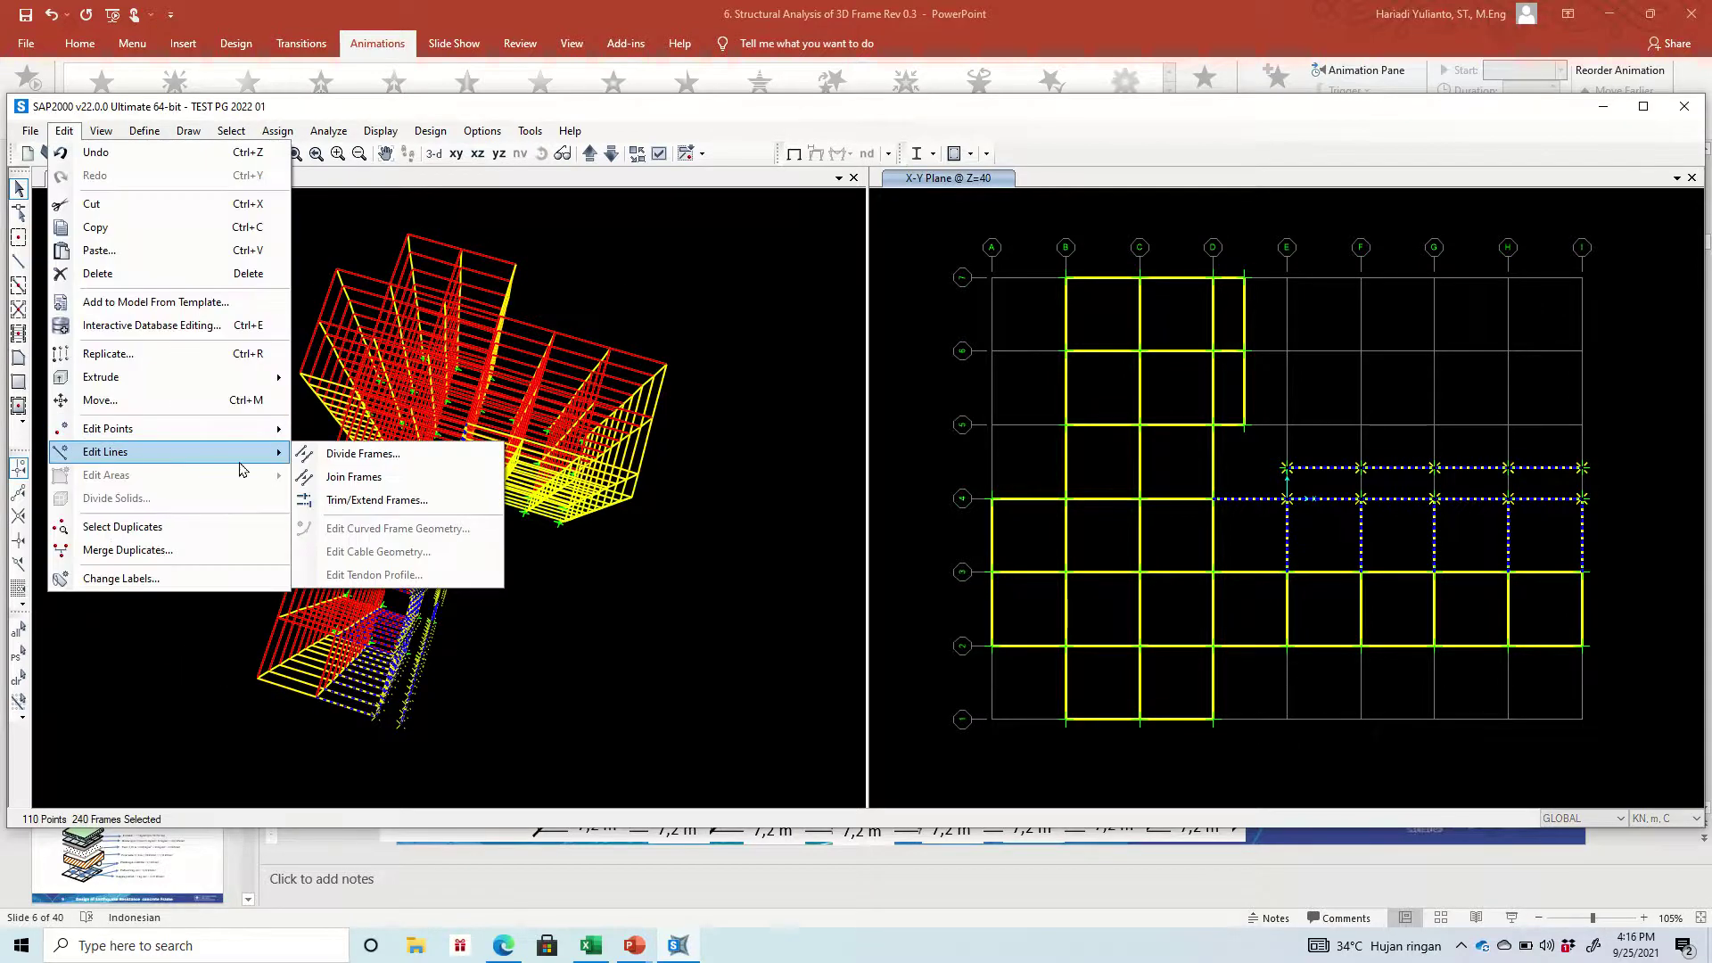
click(384, 500)
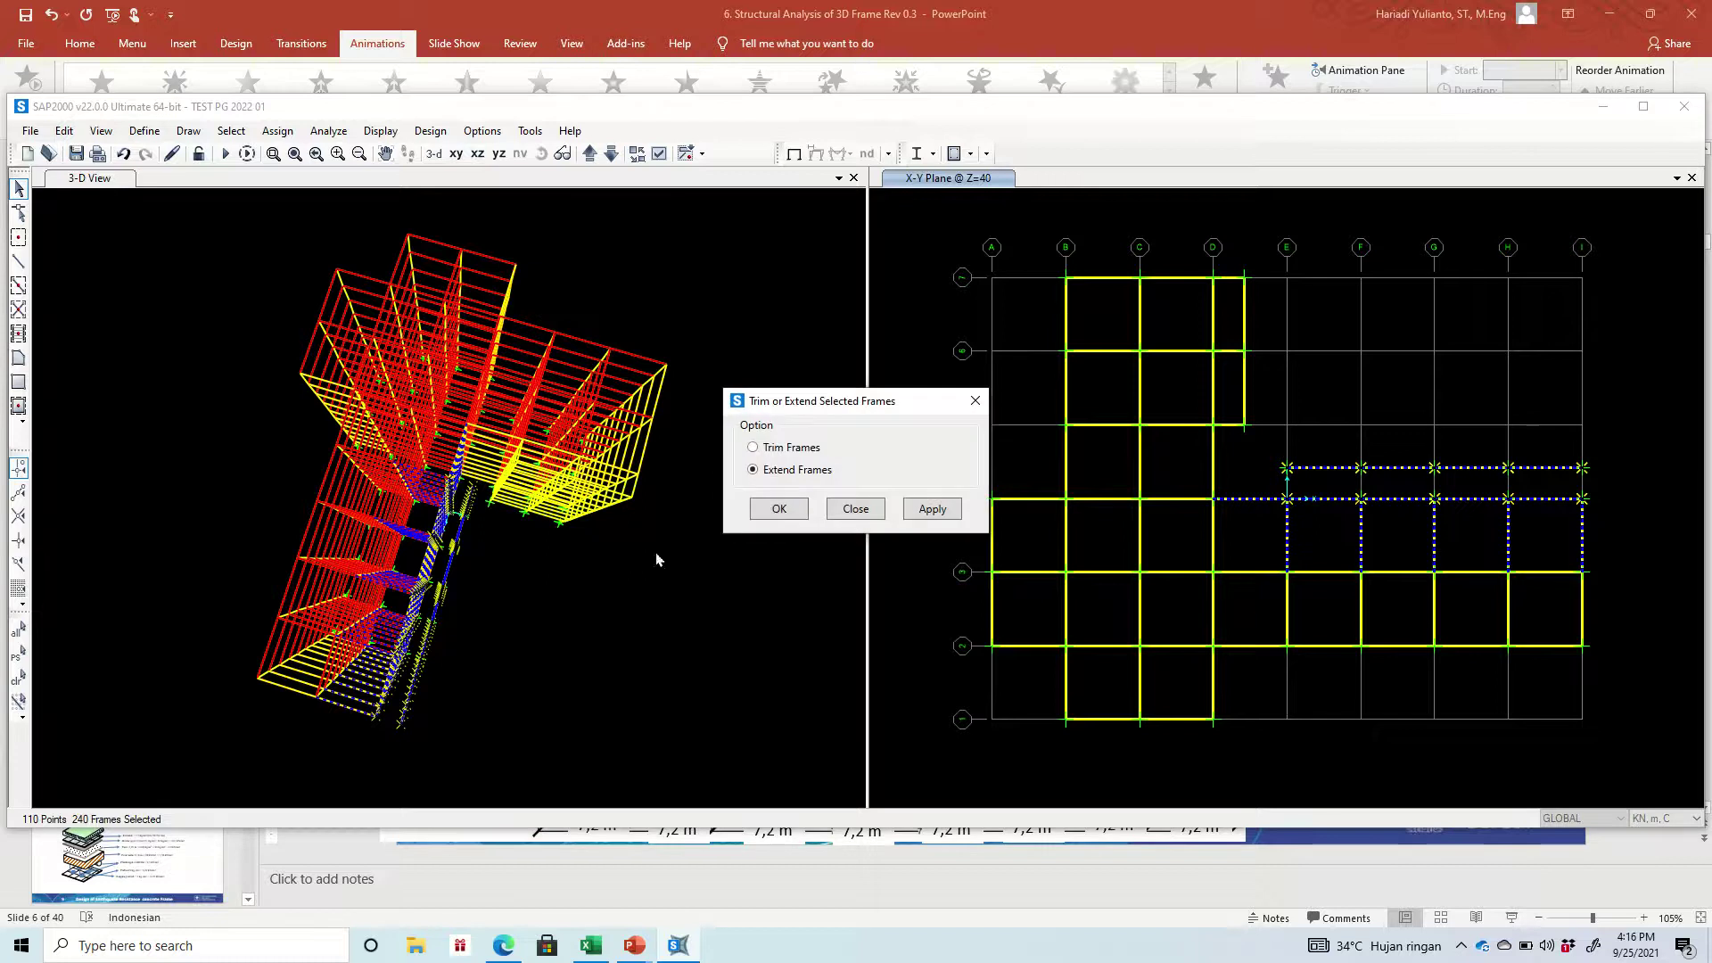
click(928, 509)
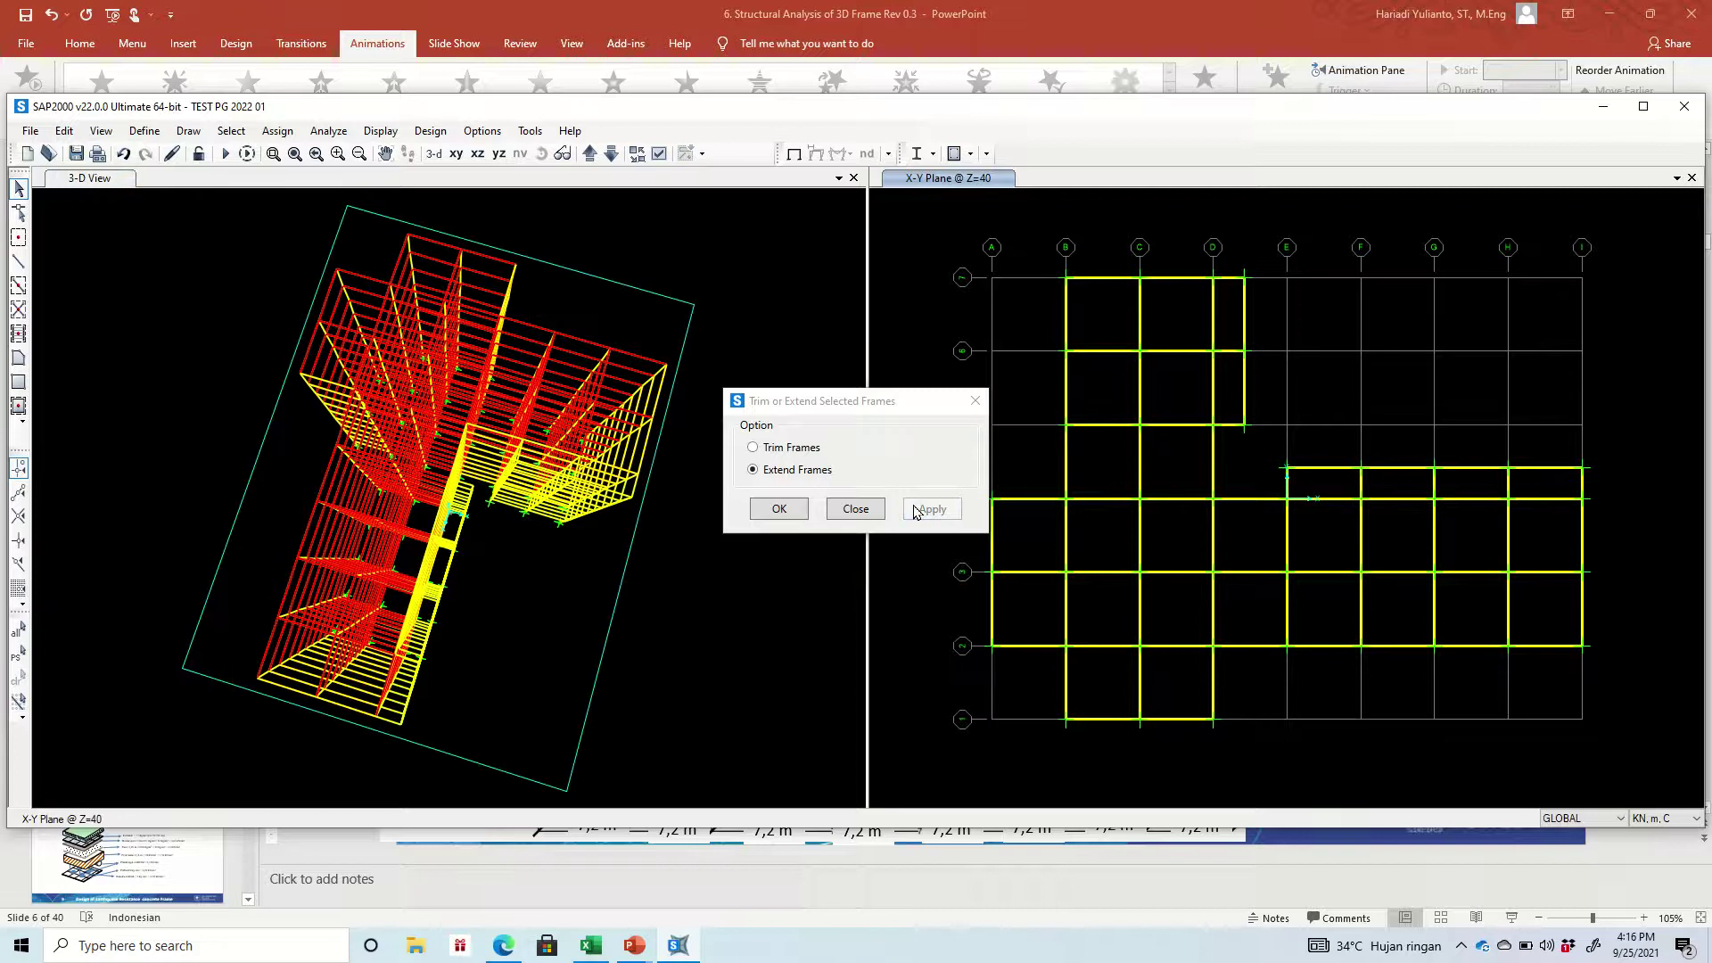
click(855, 508)
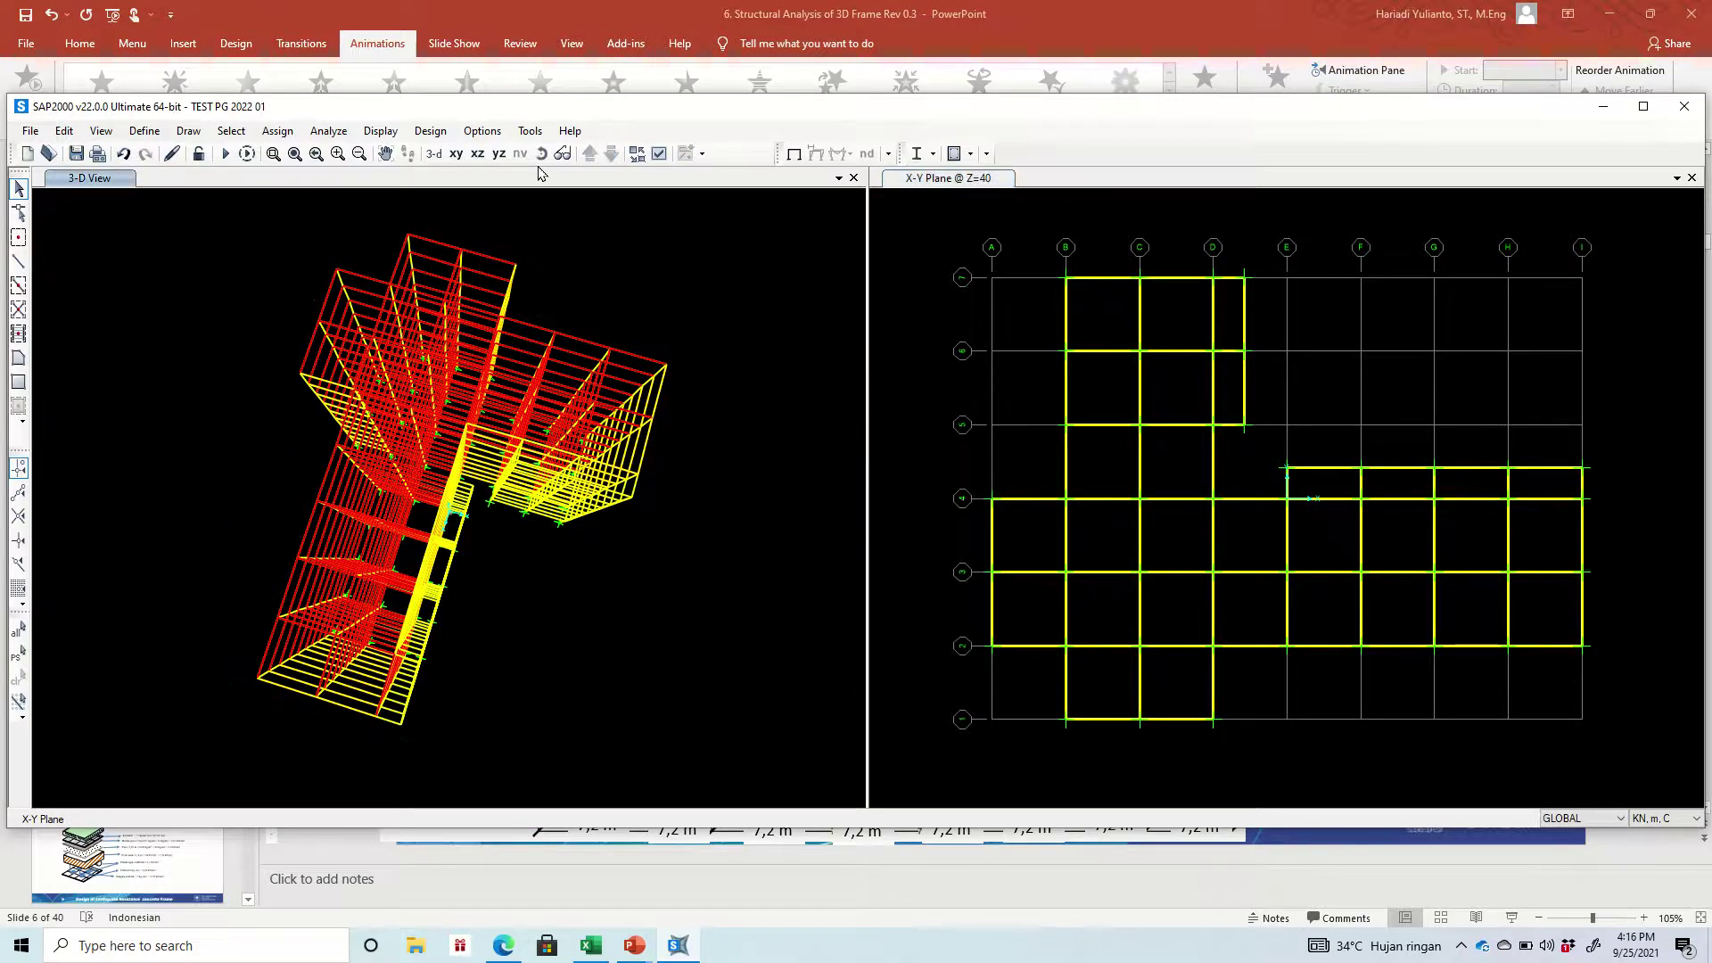
Inspect the extended frame in the 3D view and review the dimension and tolerance preferences
click(542, 153)
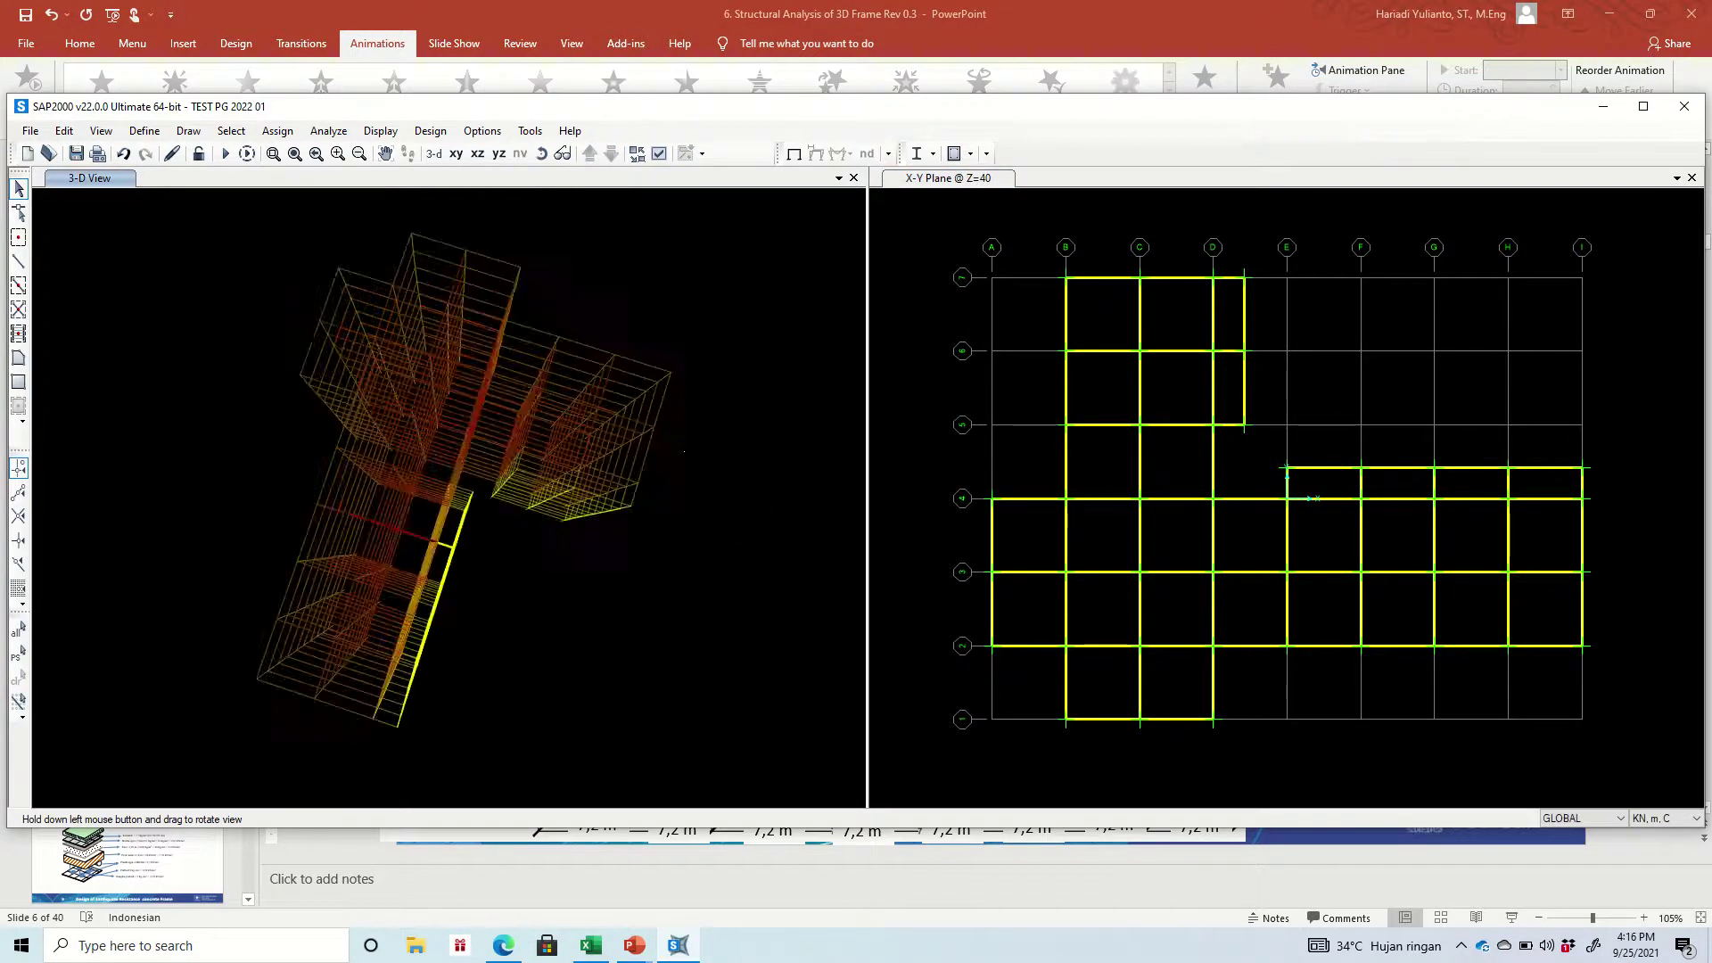
drag(684, 451, 750, 303)
click(637, 153)
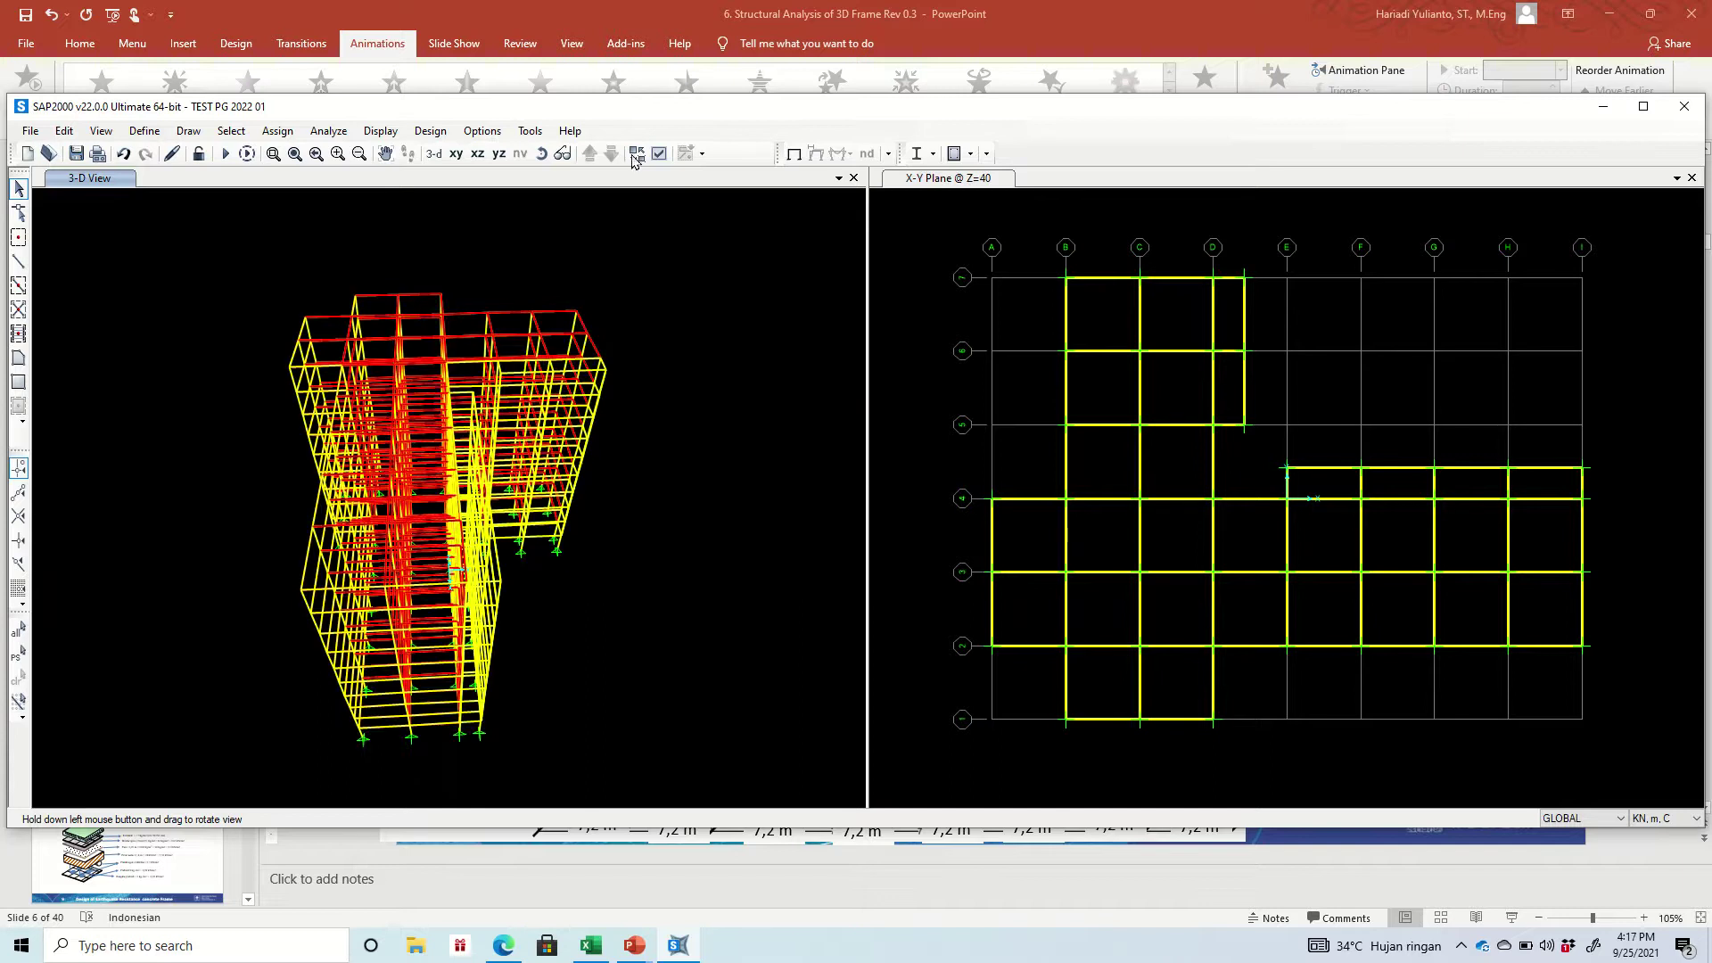
click(493, 134)
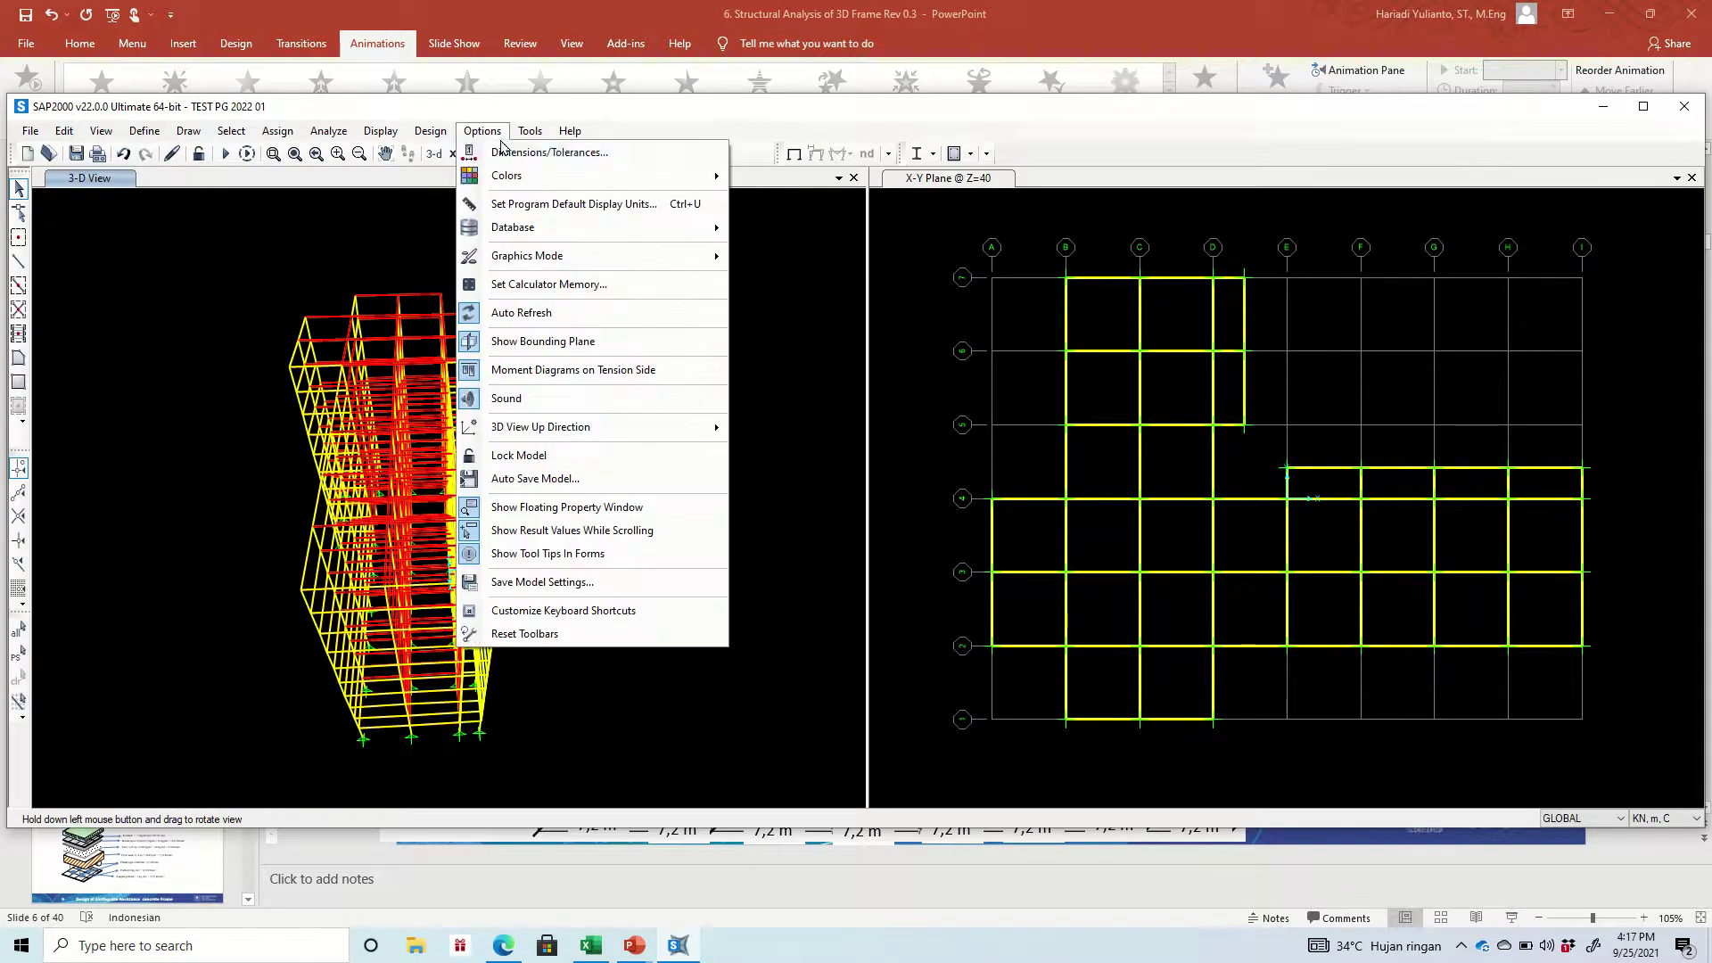
click(568, 151)
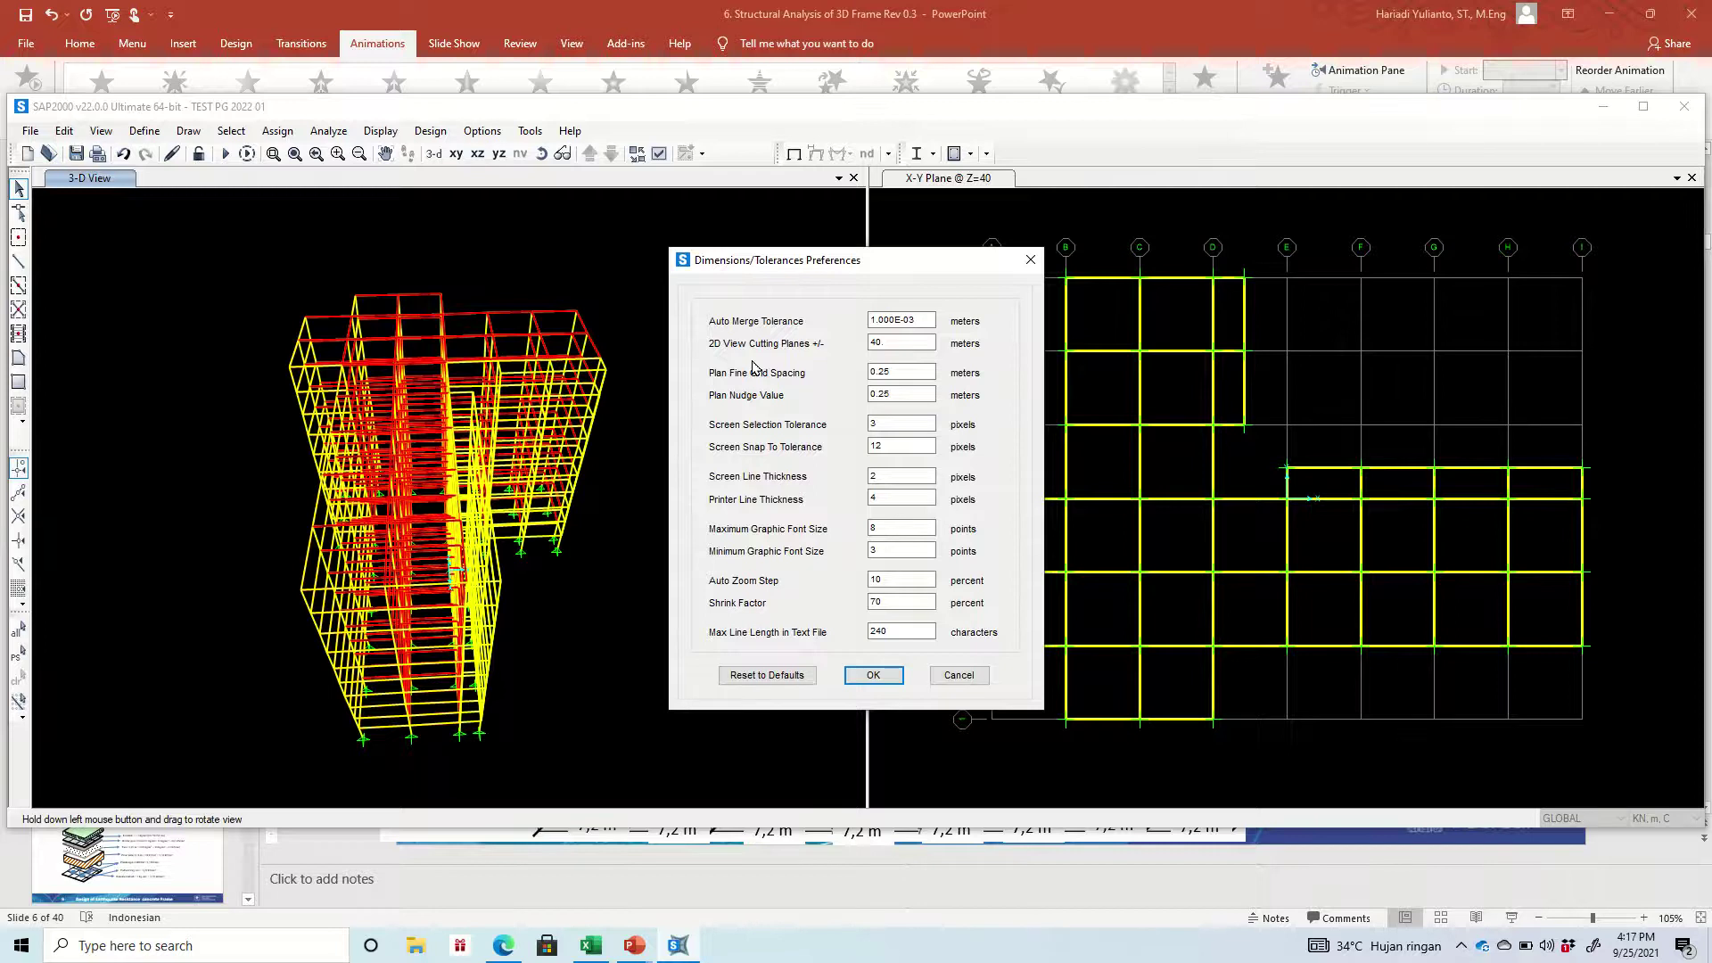
click(873, 675)
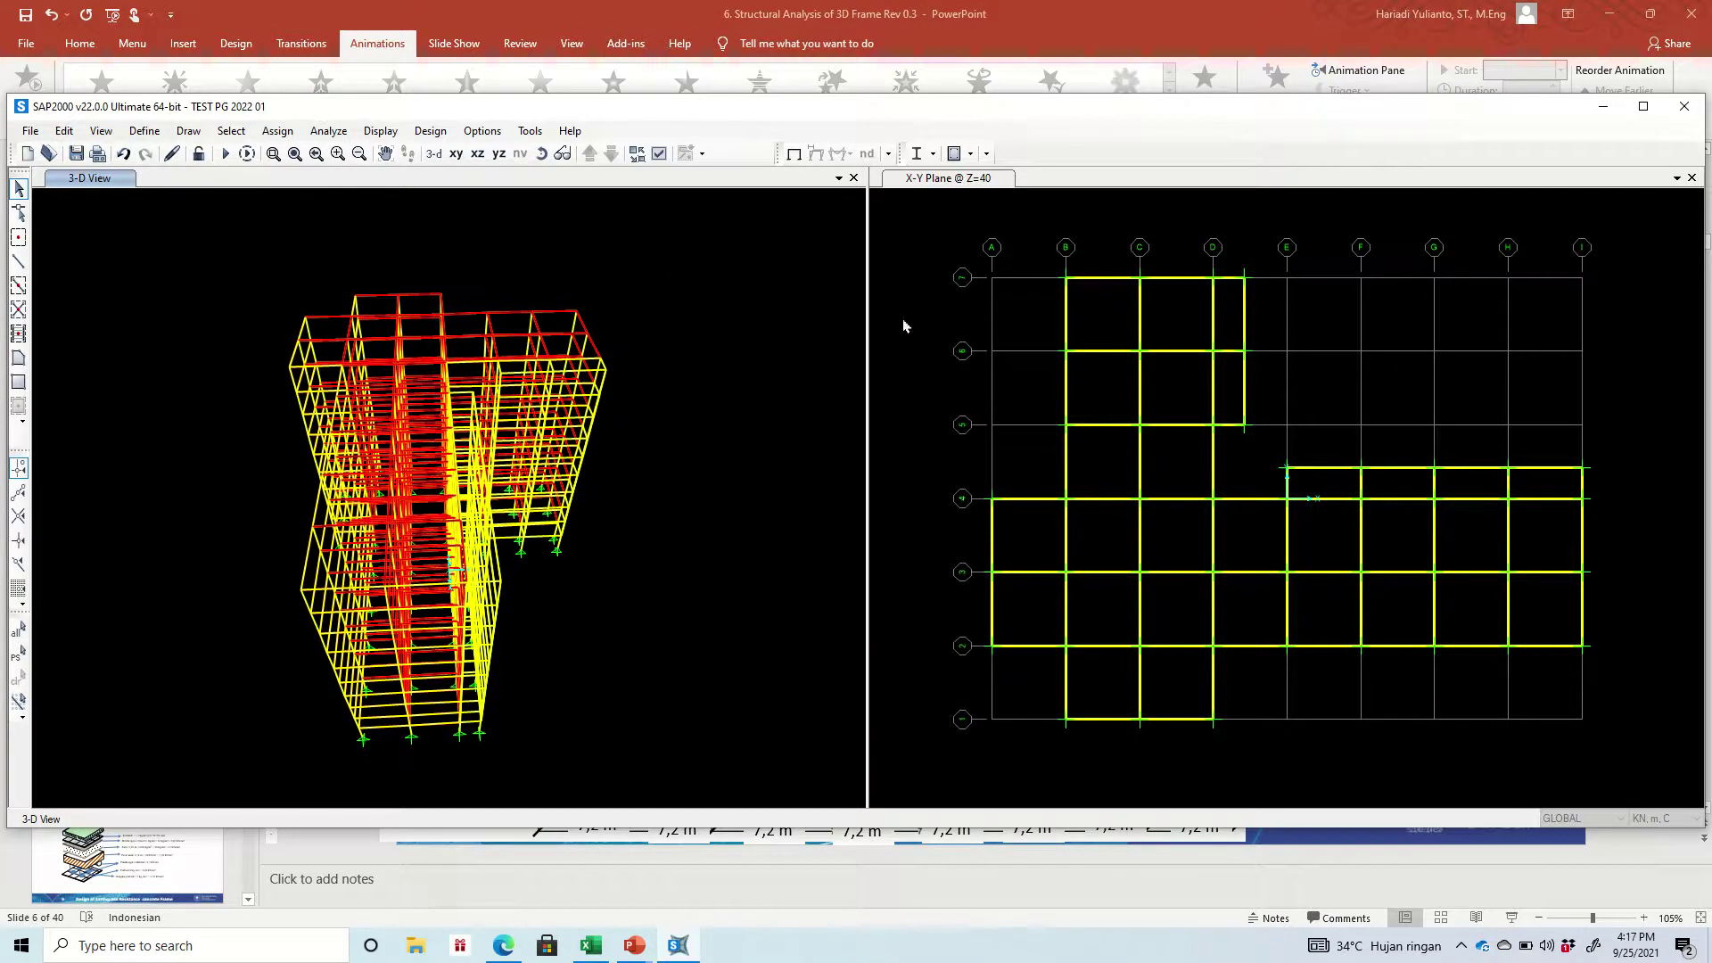
Divide the extended beams on grids E to I at line 4 by breaking them at intersections with the selected joints and frames
click(994, 181)
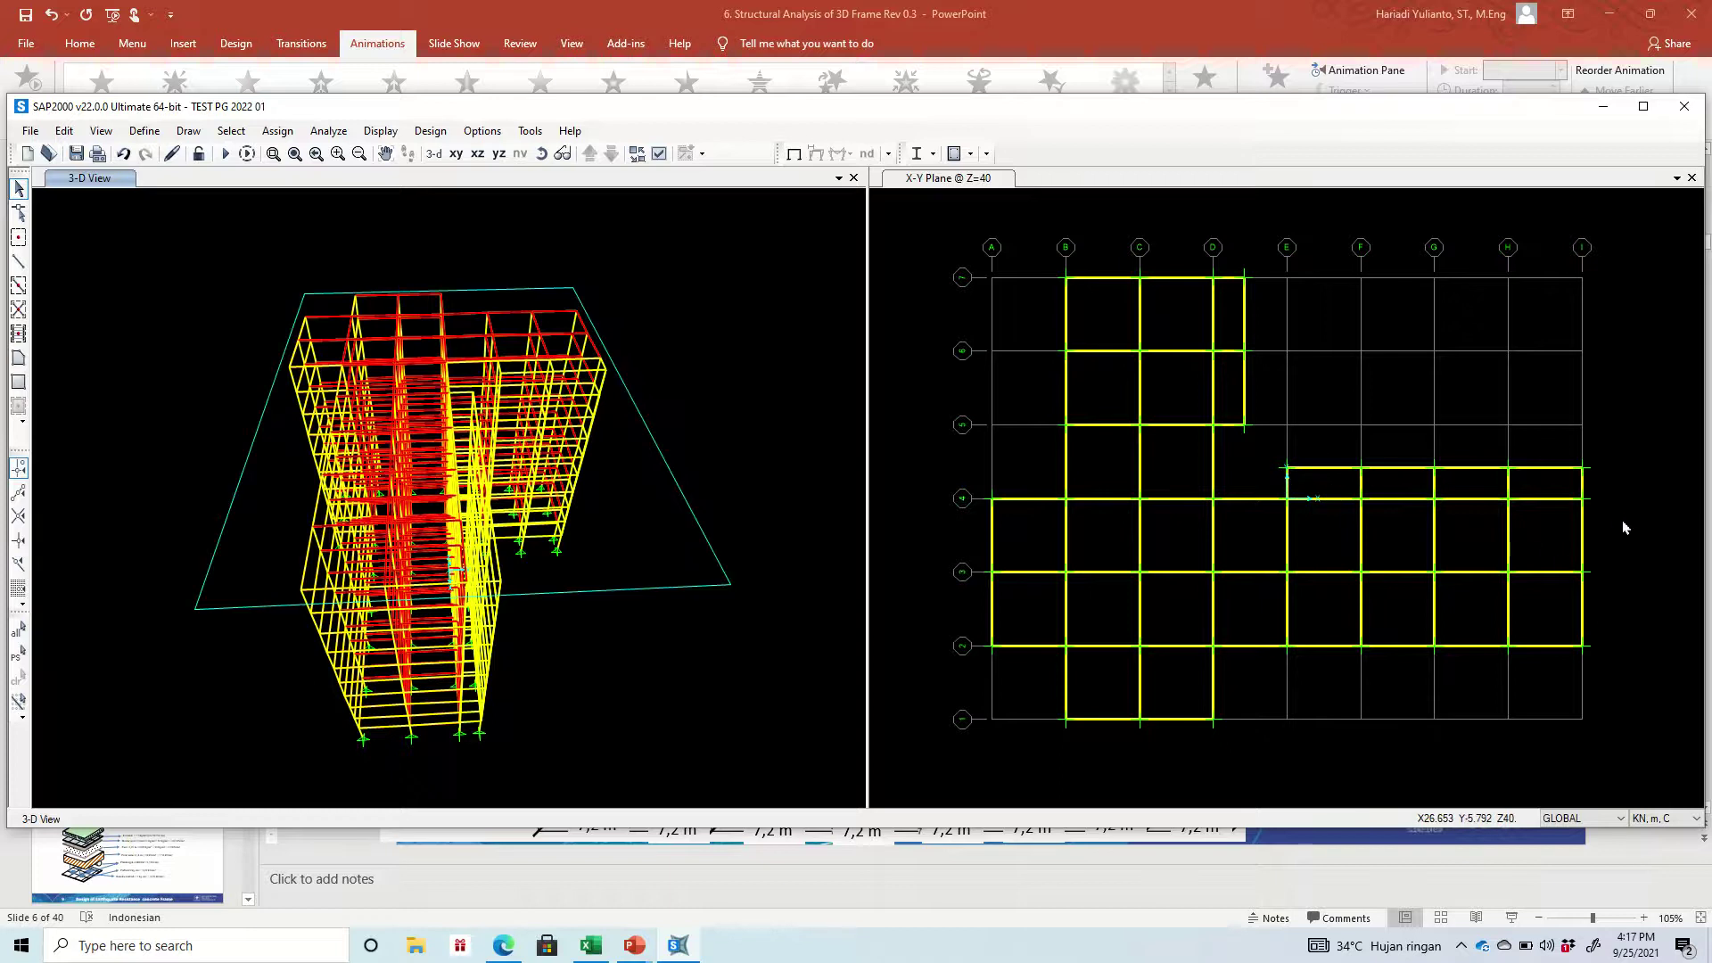
drag(1625, 536, 1248, 439)
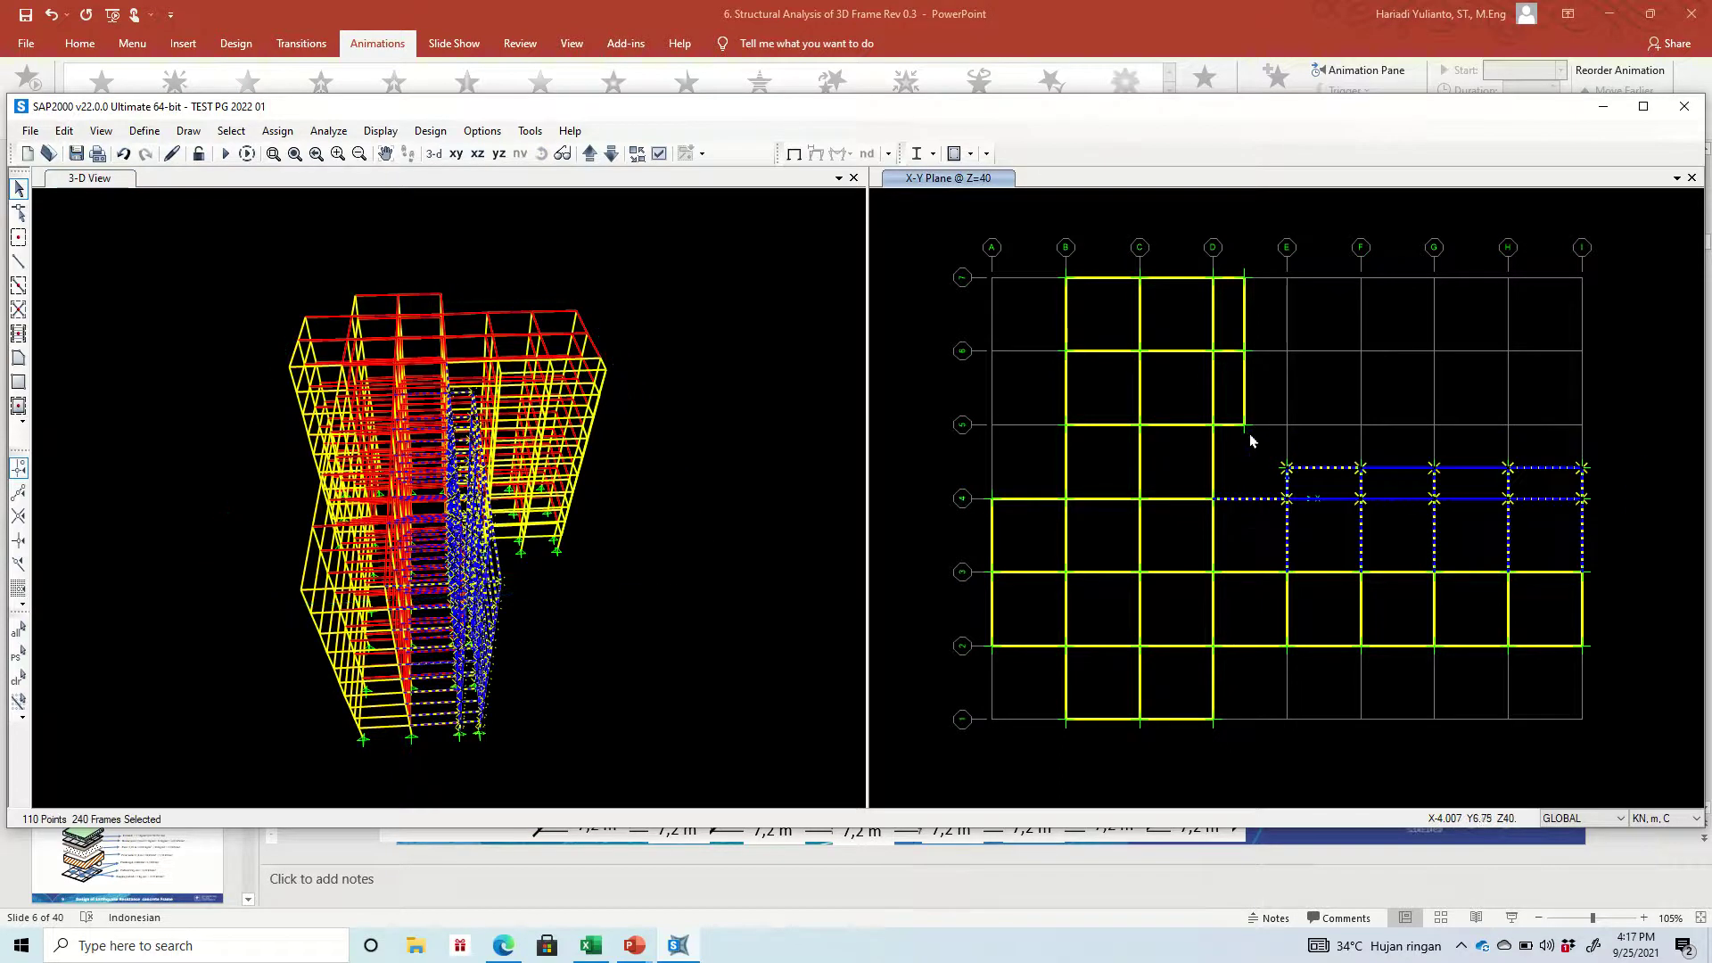
click(63, 130)
mouse_move(223, 457)
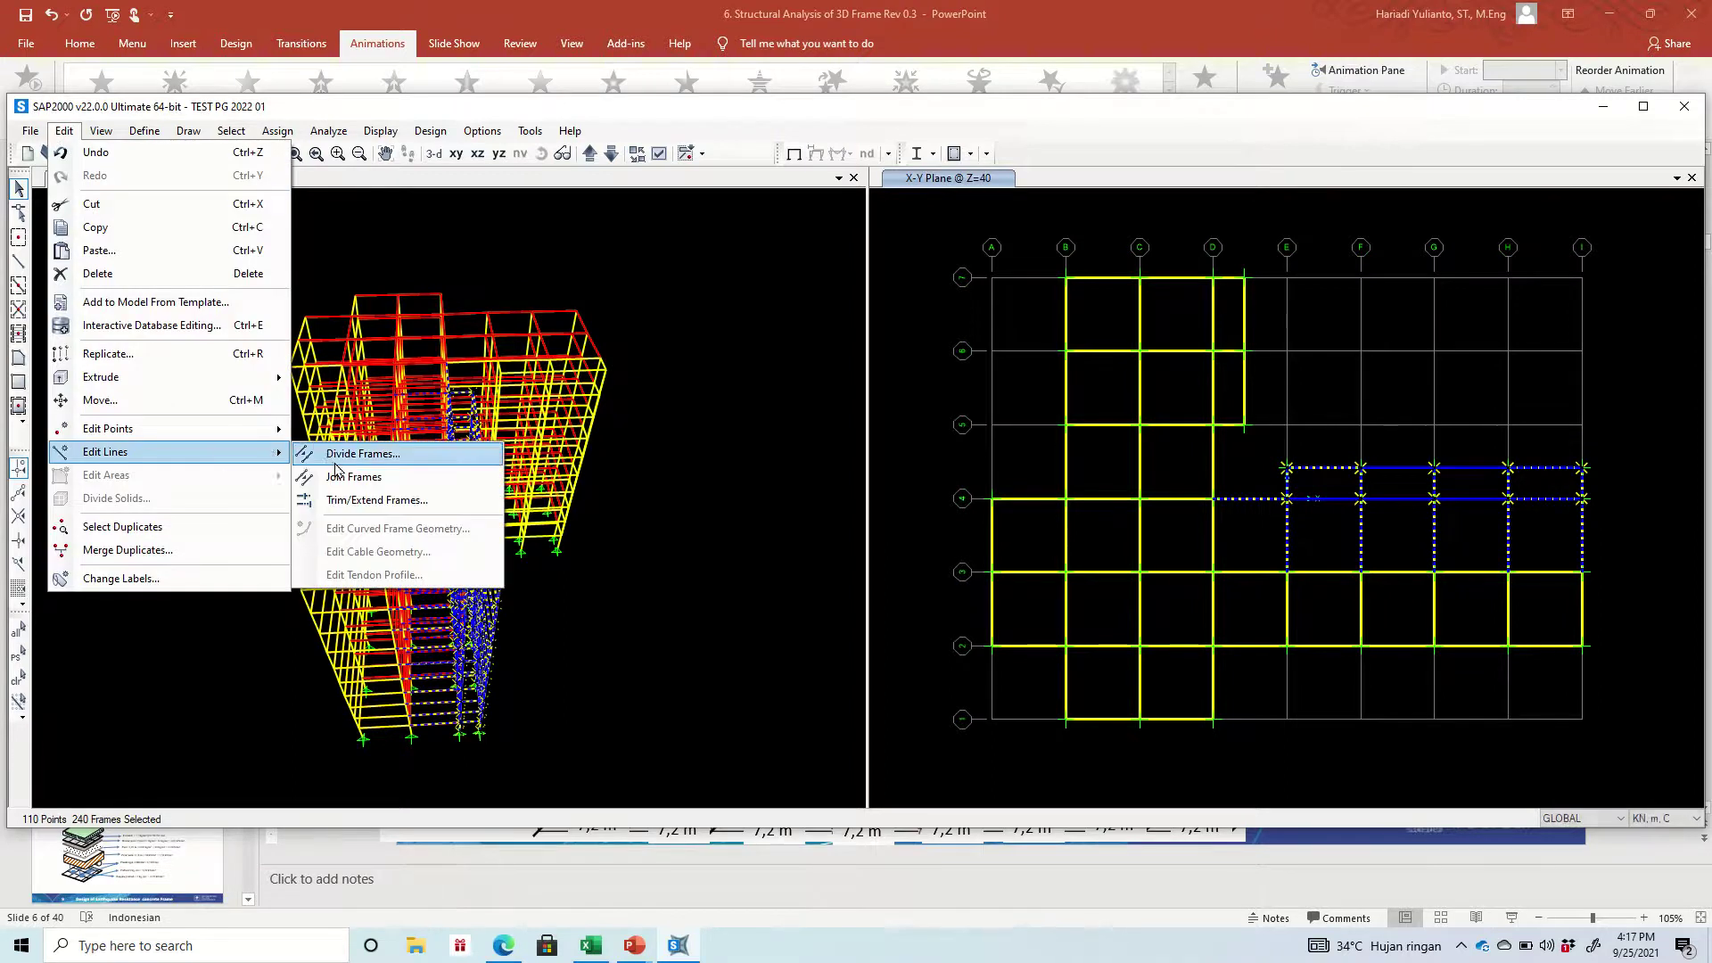
click(361, 454)
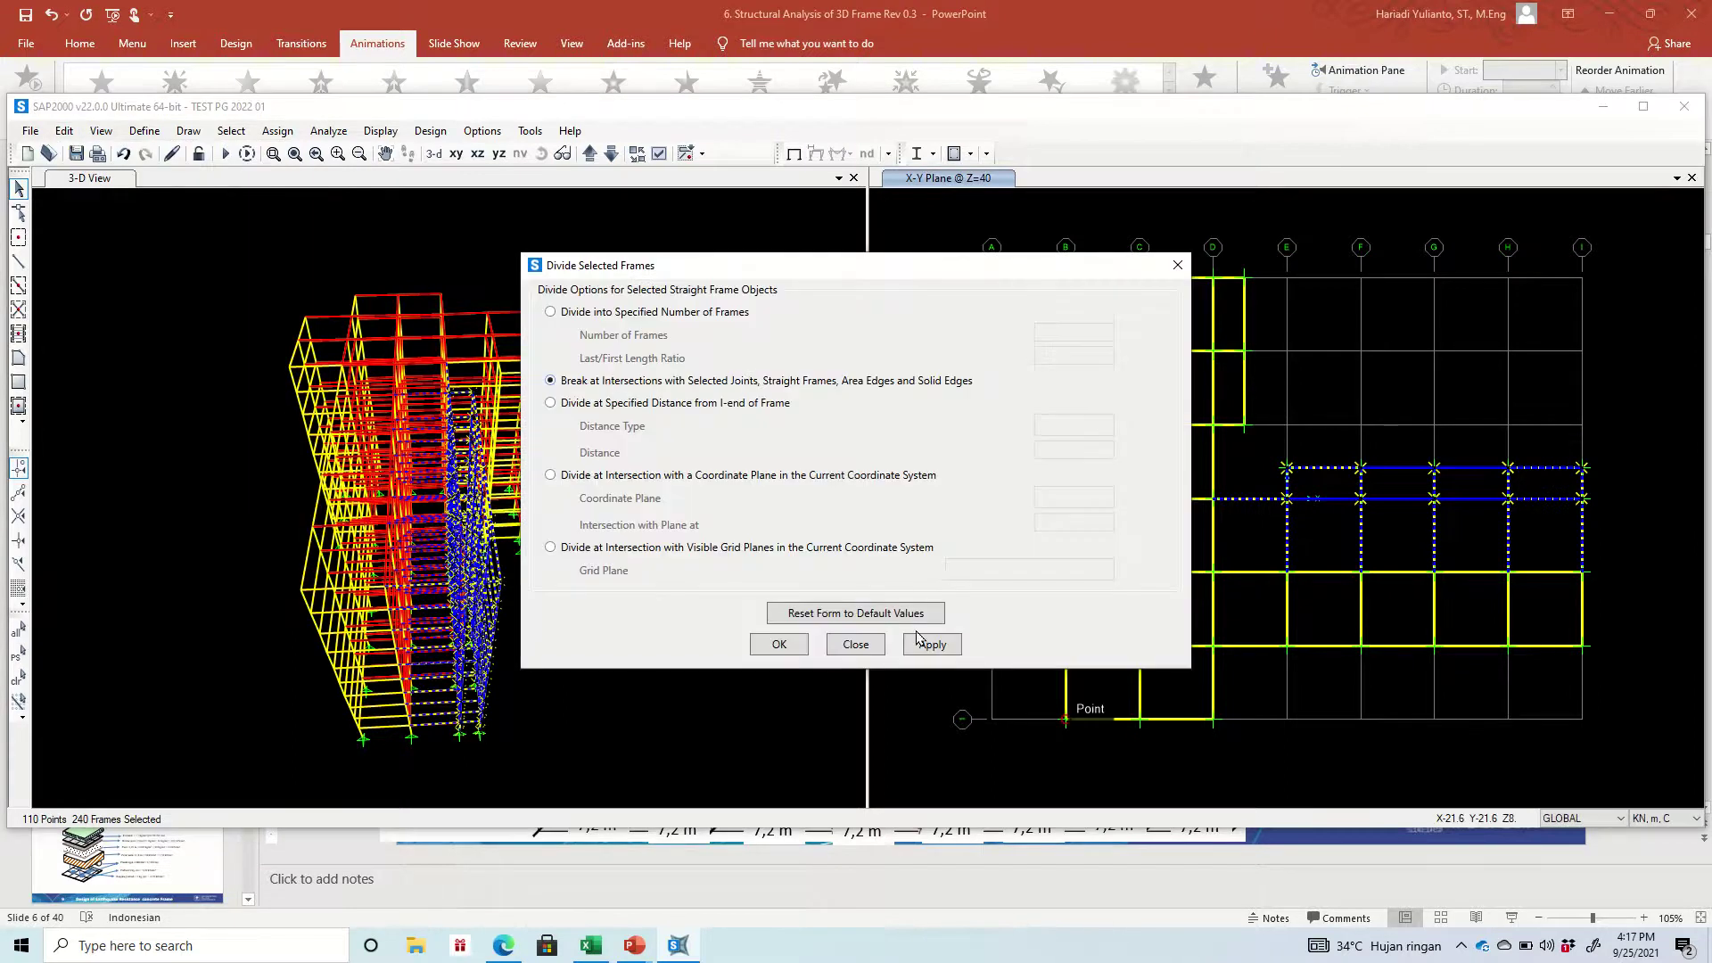
click(918, 637)
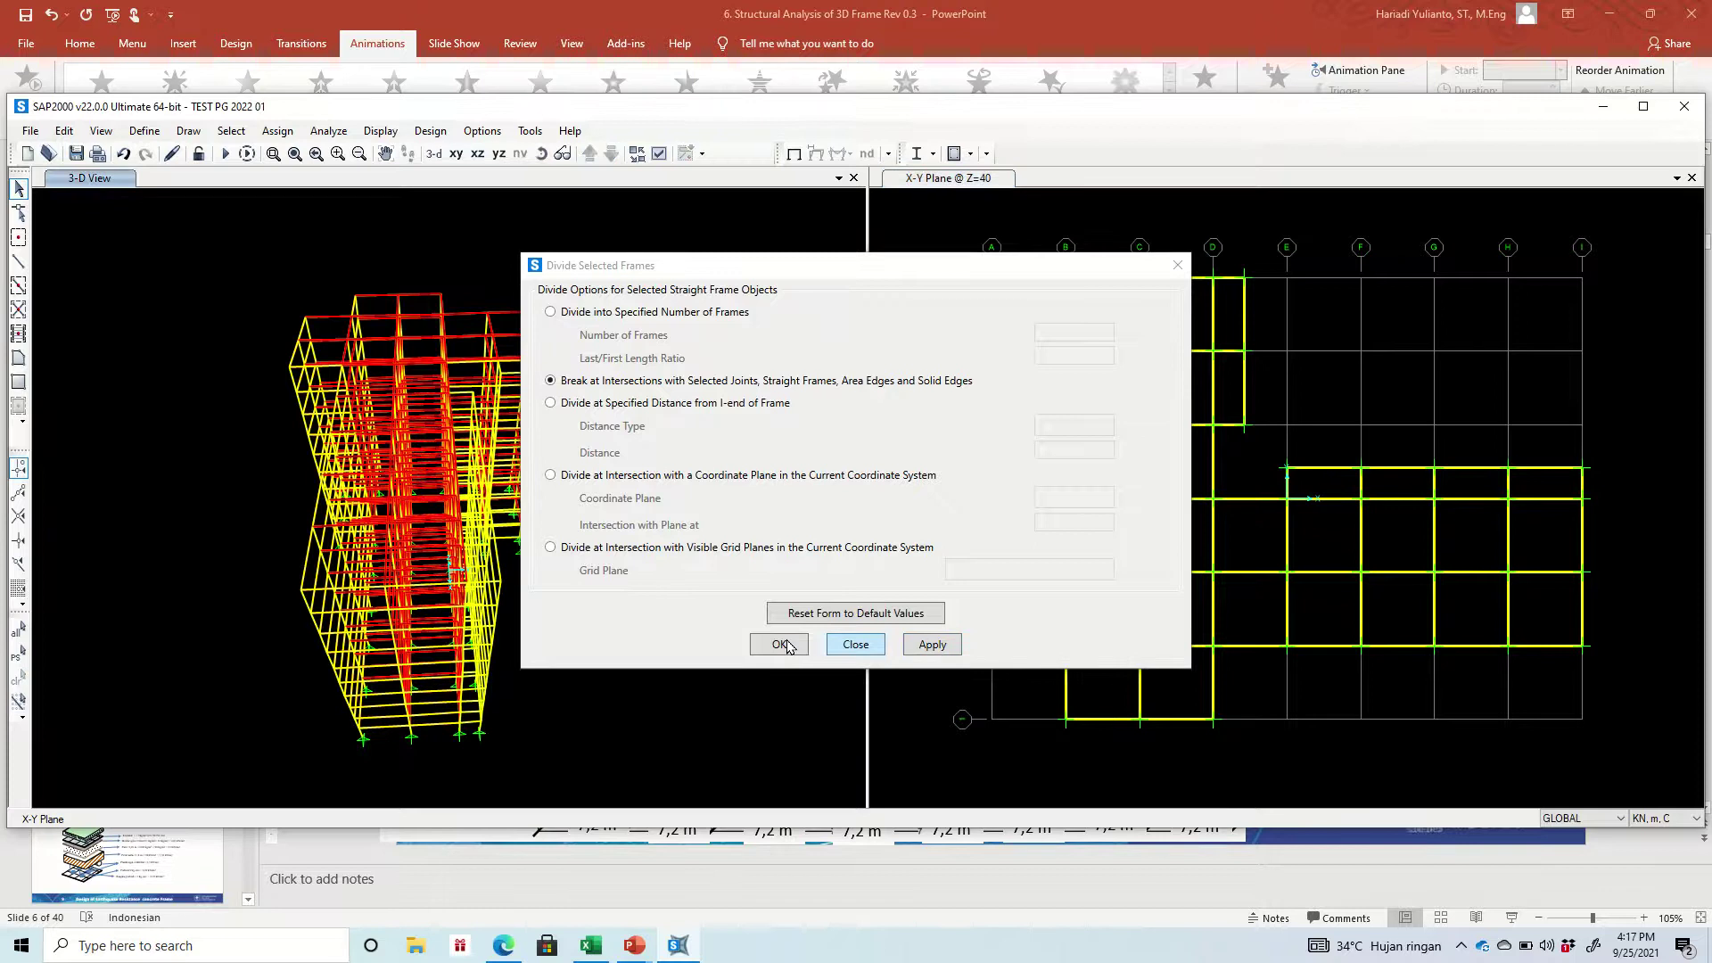
click(780, 644)
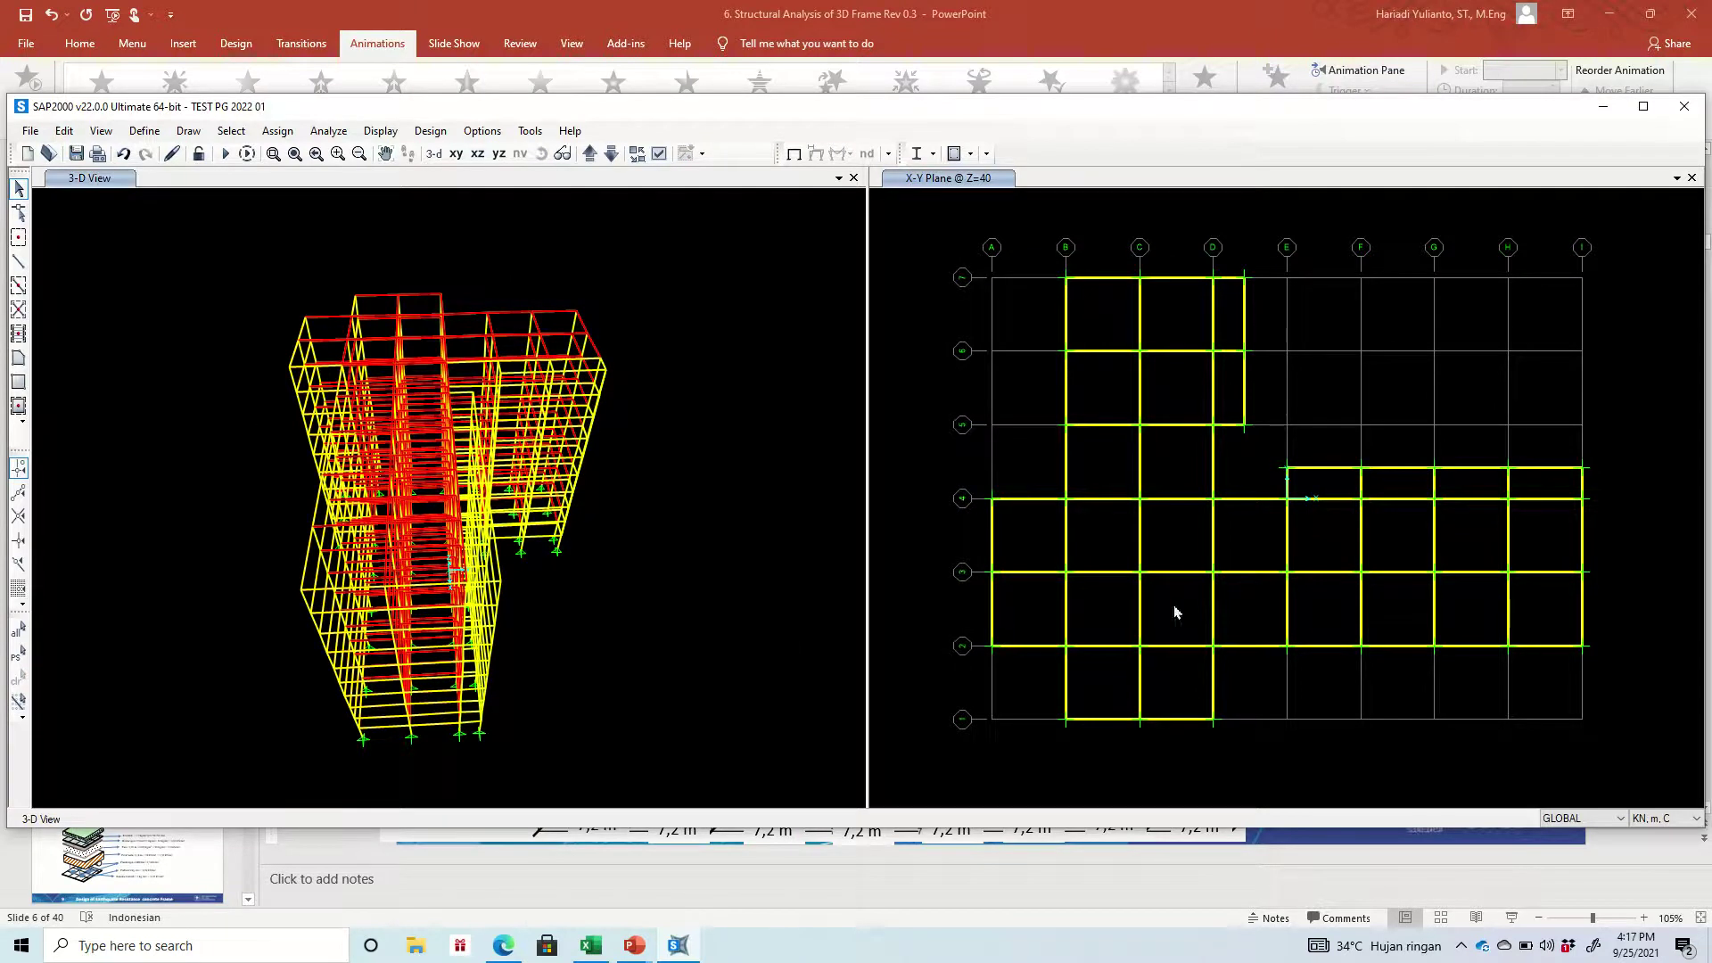
Check the divided grid I beam between lines 3 and 4, clear the selection, and consult the column layout in PowerPoint before returning to SAP2000
drag(1591, 535, 1541, 527)
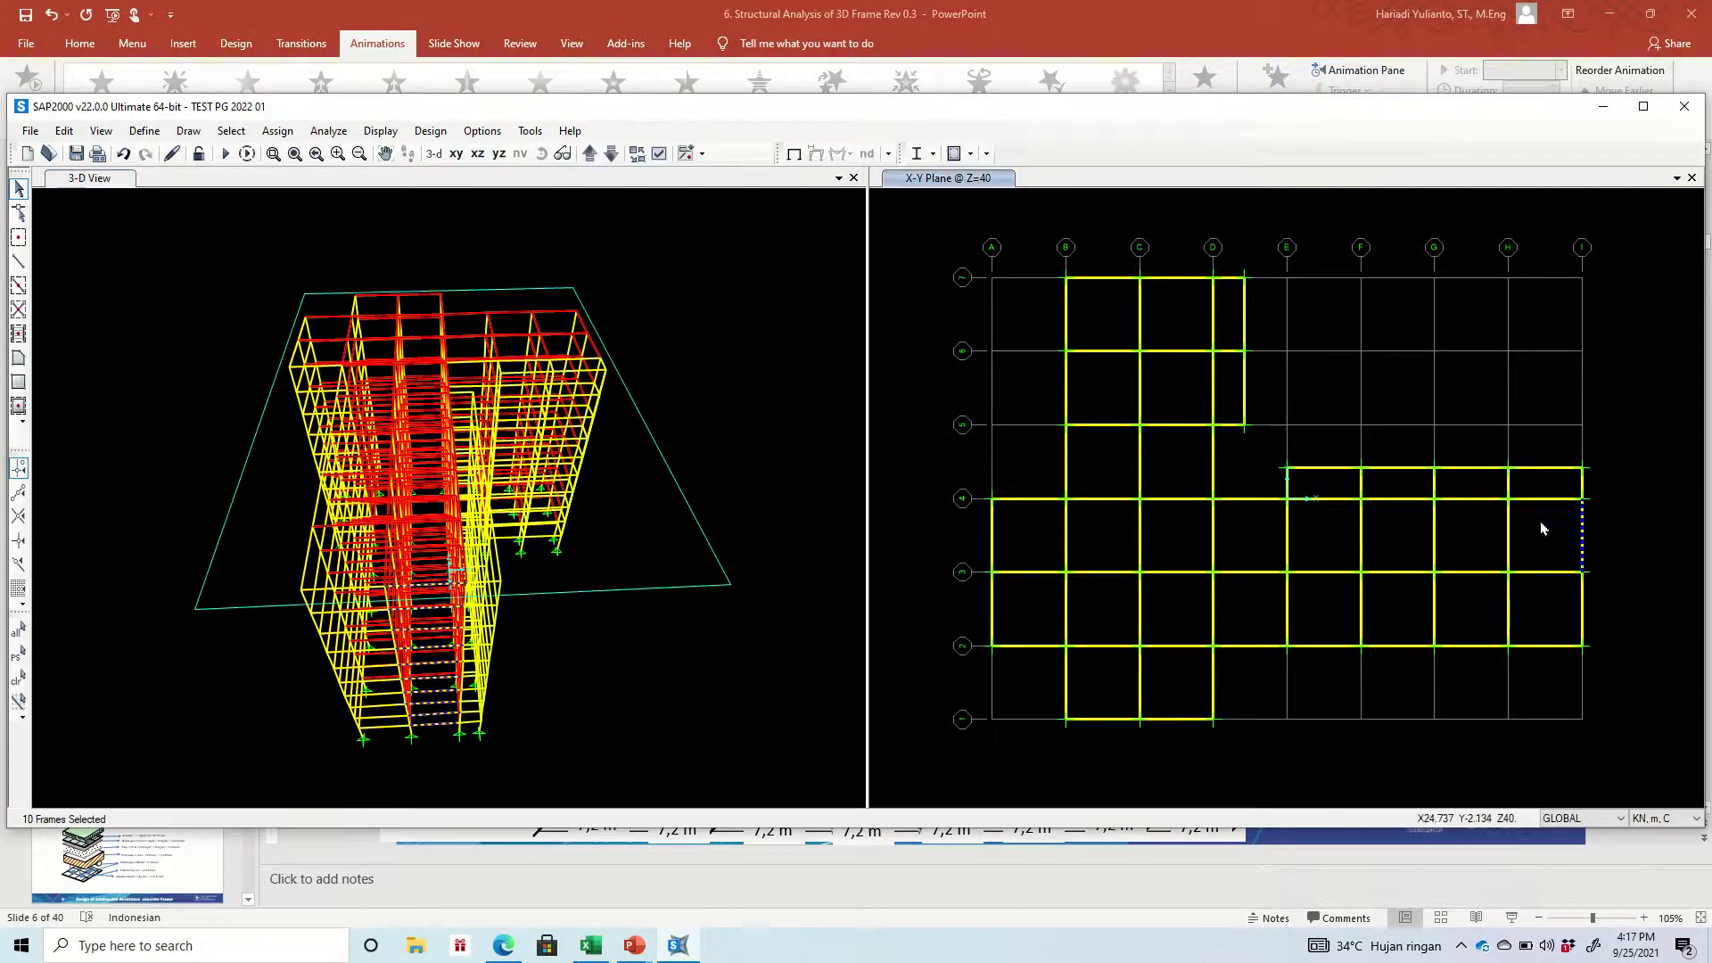
key(ctrl+q)
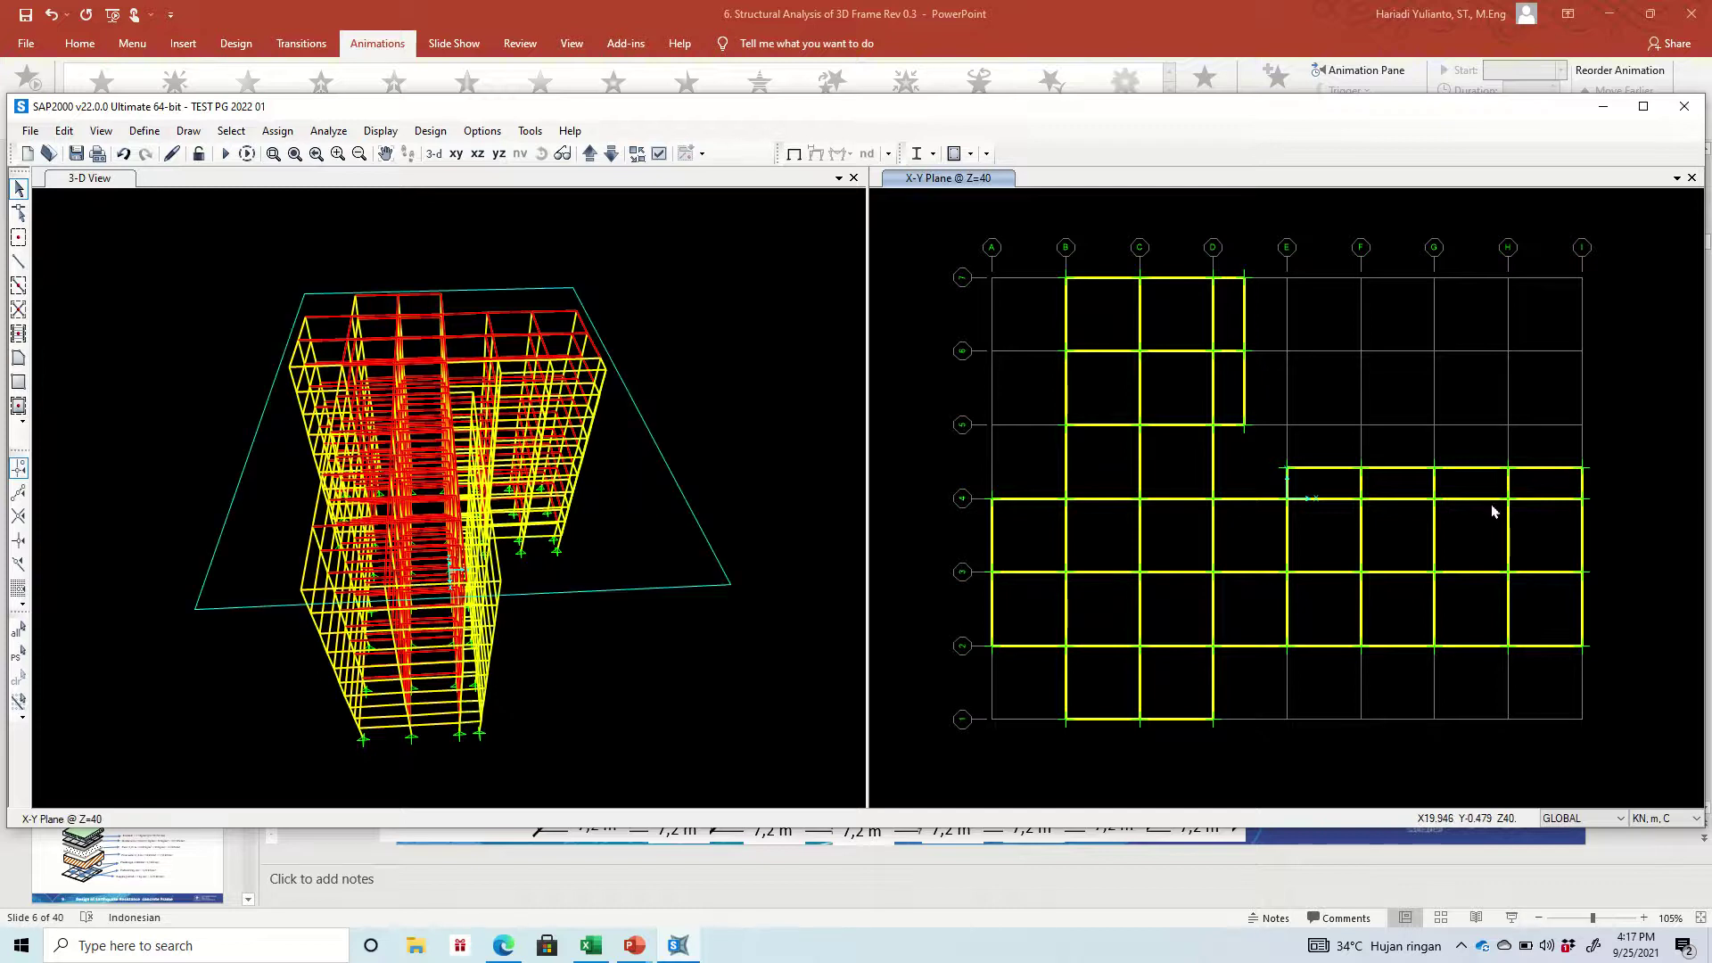
click(633, 945)
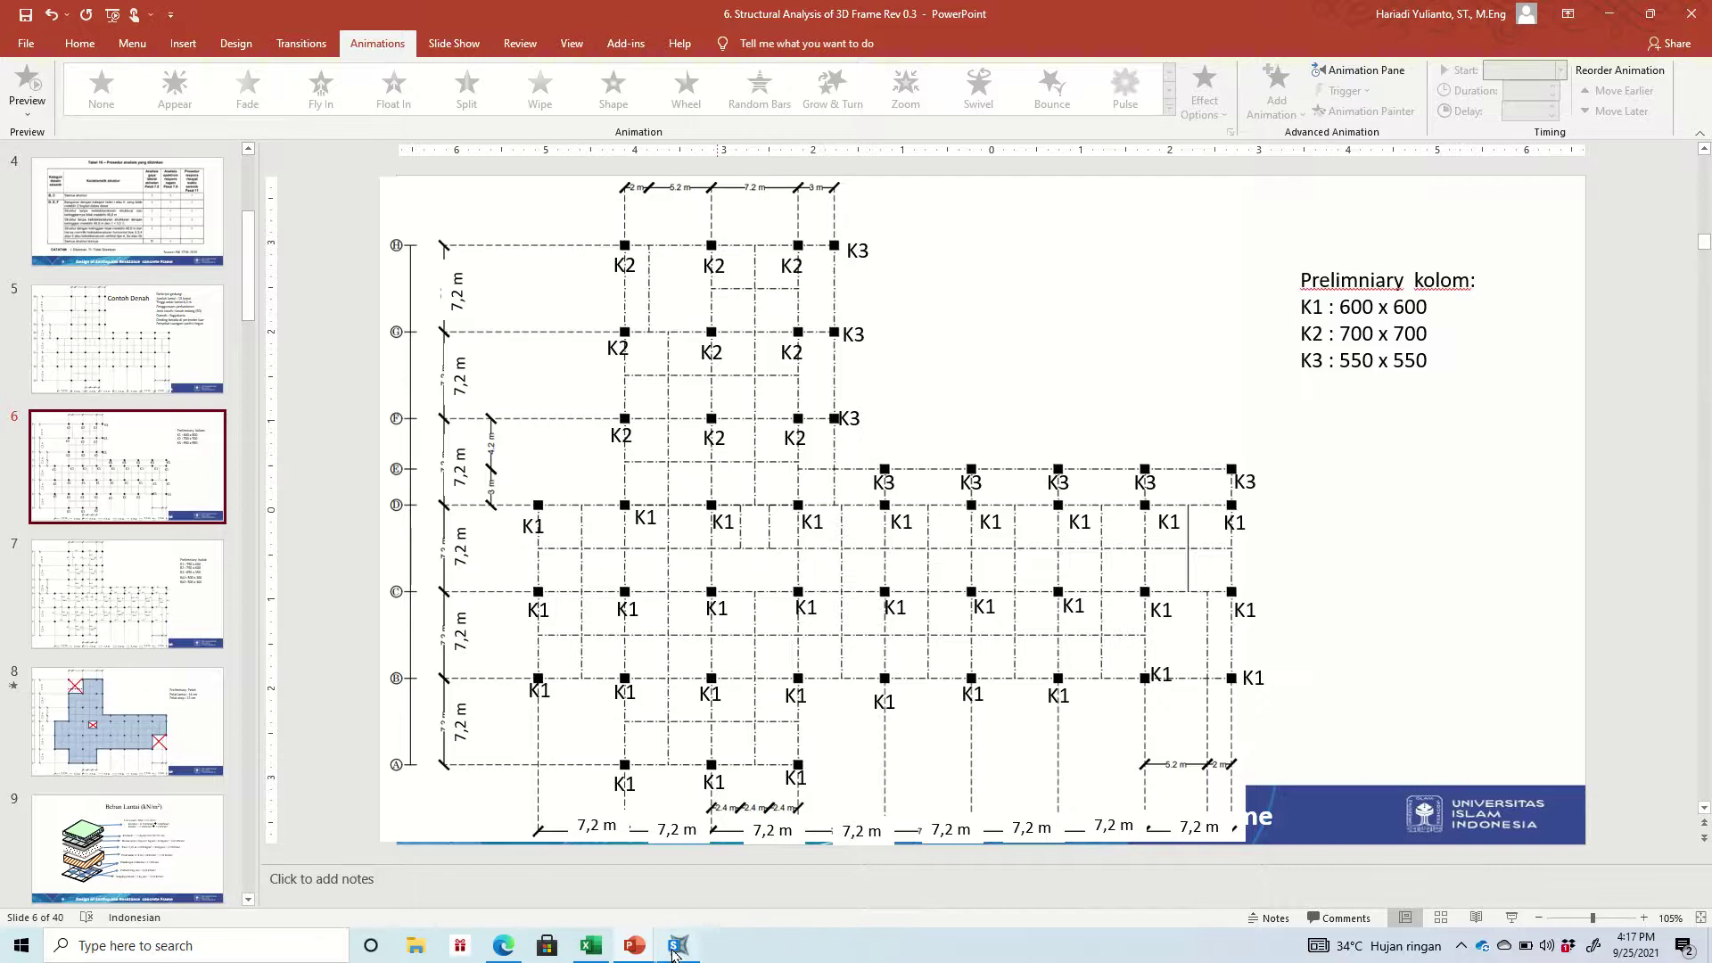
mouse_move(674, 952)
click(722, 892)
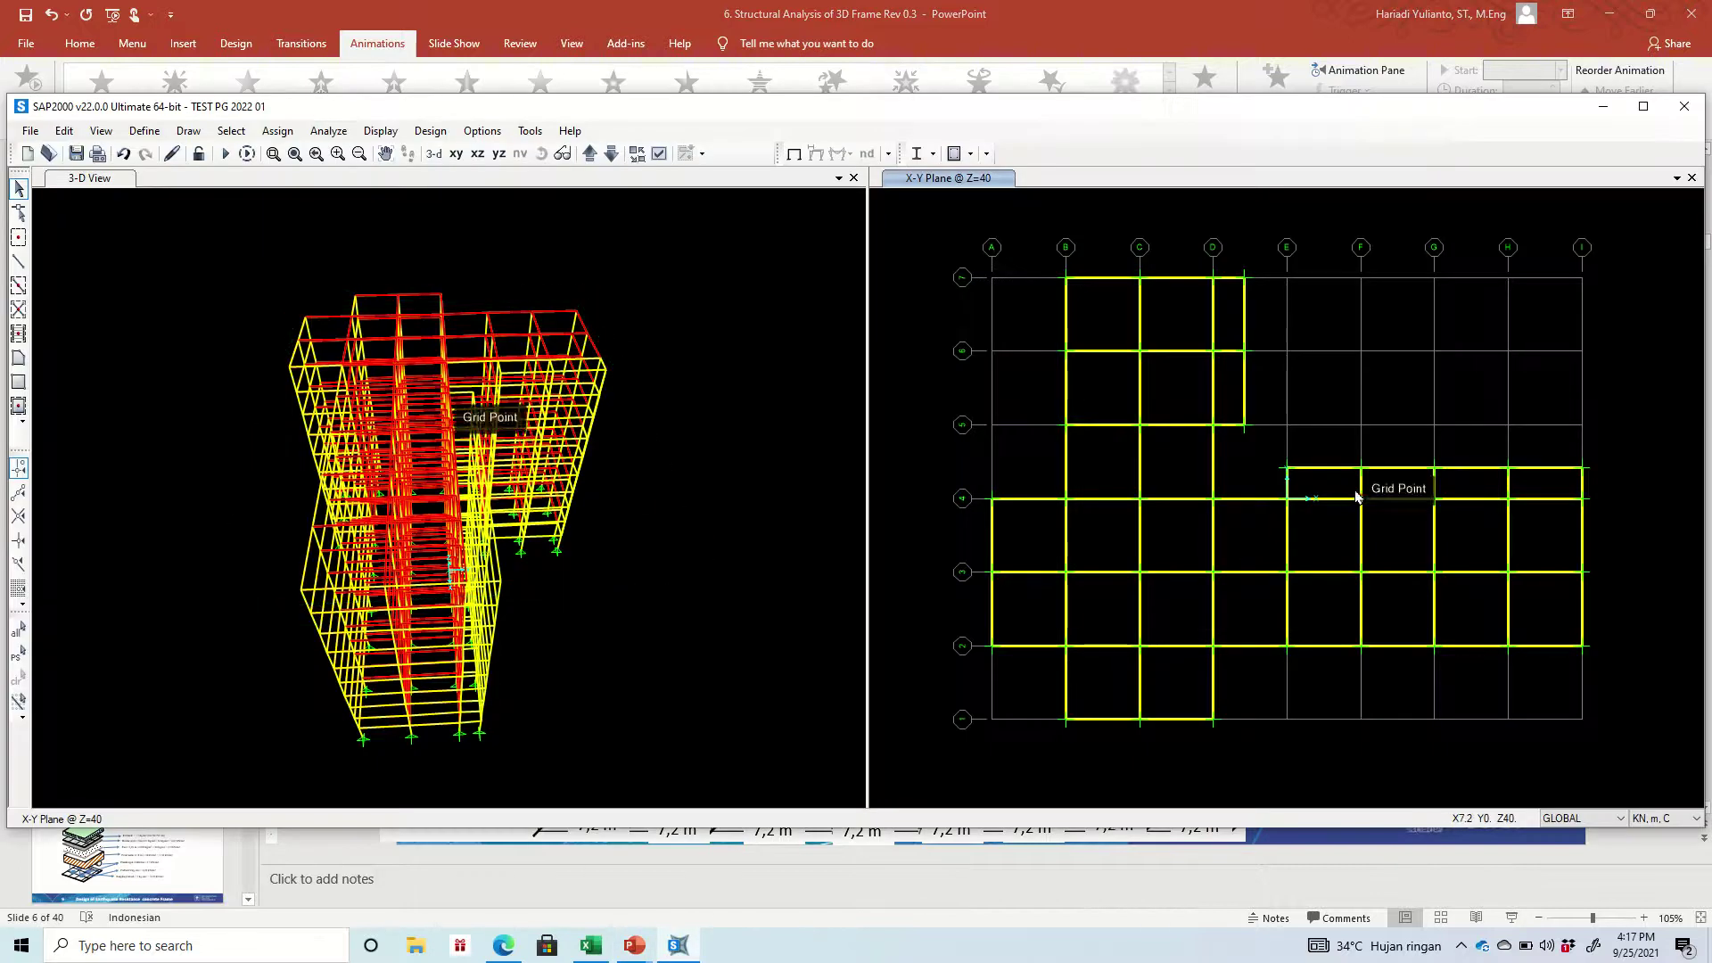
Extend the E–F beams on the replicated frame line 3 m beyond line 4 to meet the grid D beams
click(1310, 468)
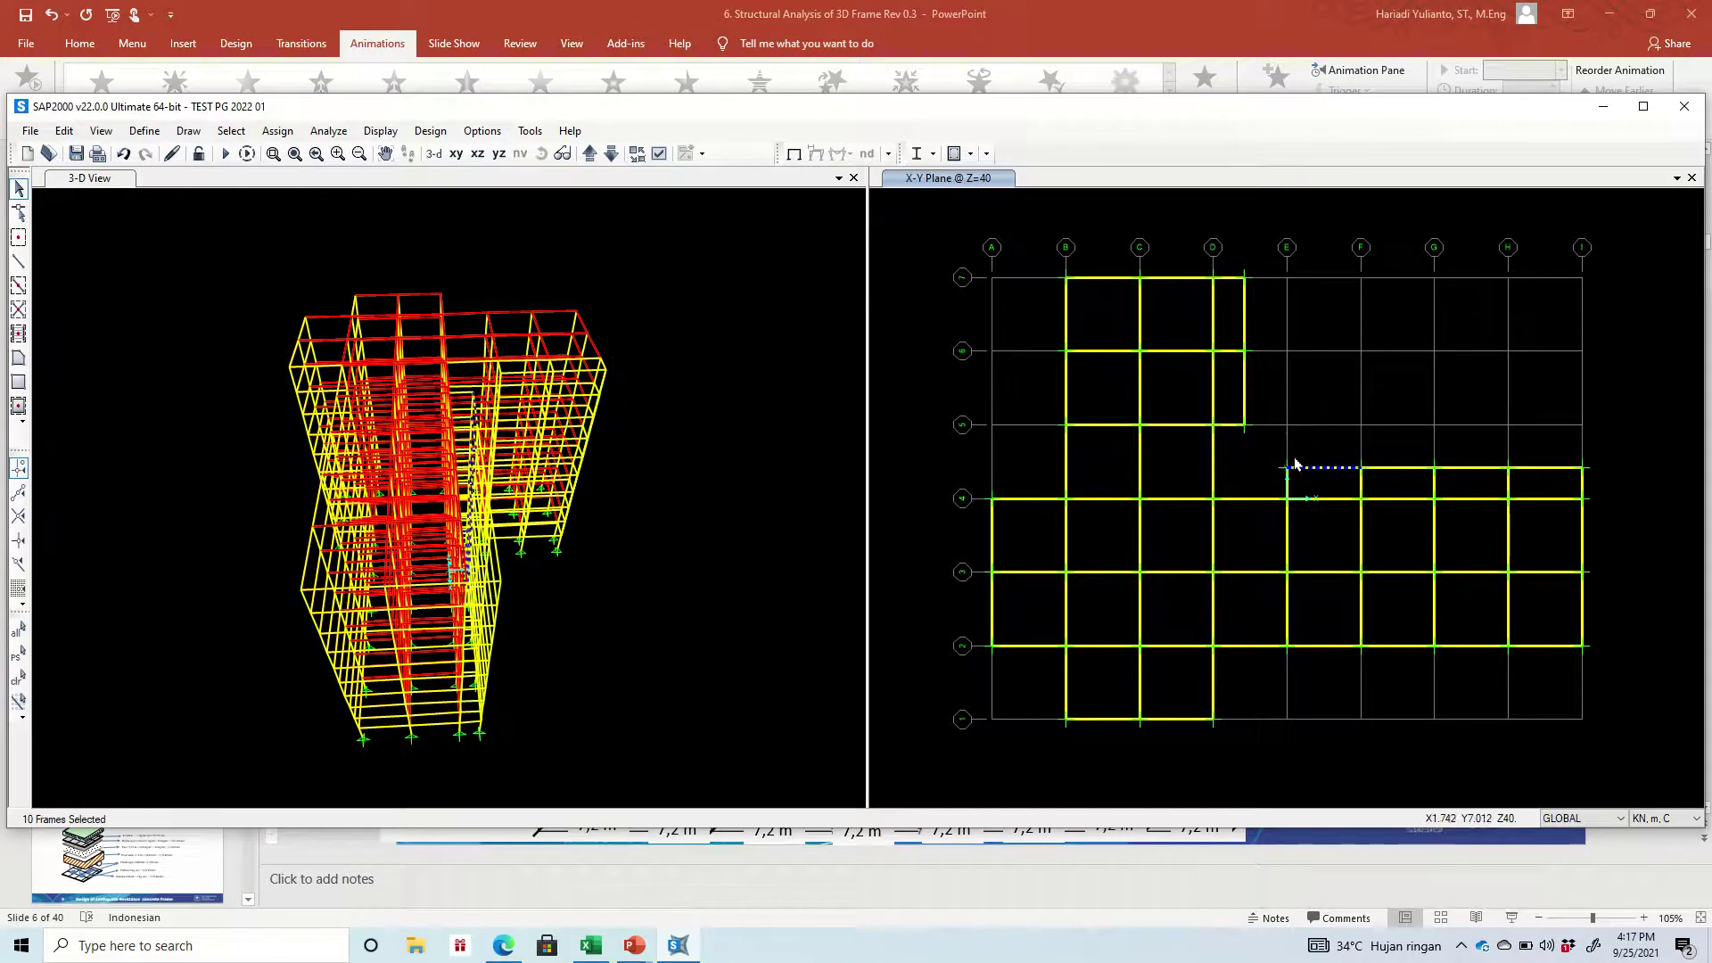
drag(1273, 455, 1266, 461)
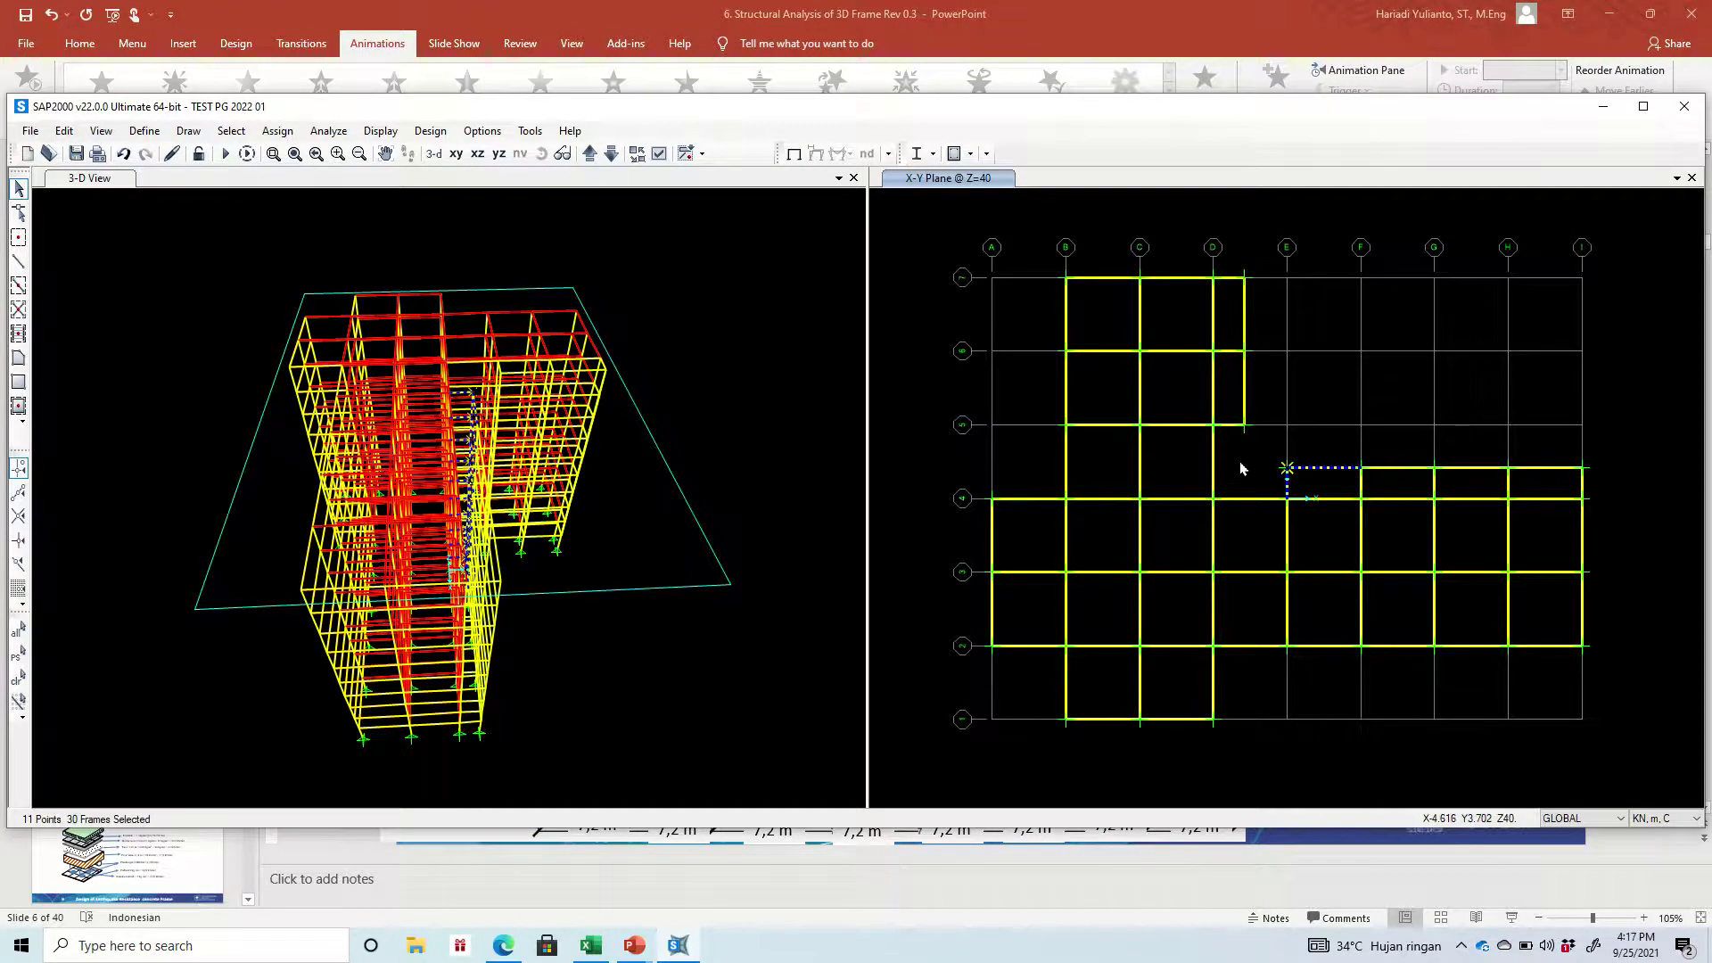
drag(1239, 448, 1170, 456)
click(66, 132)
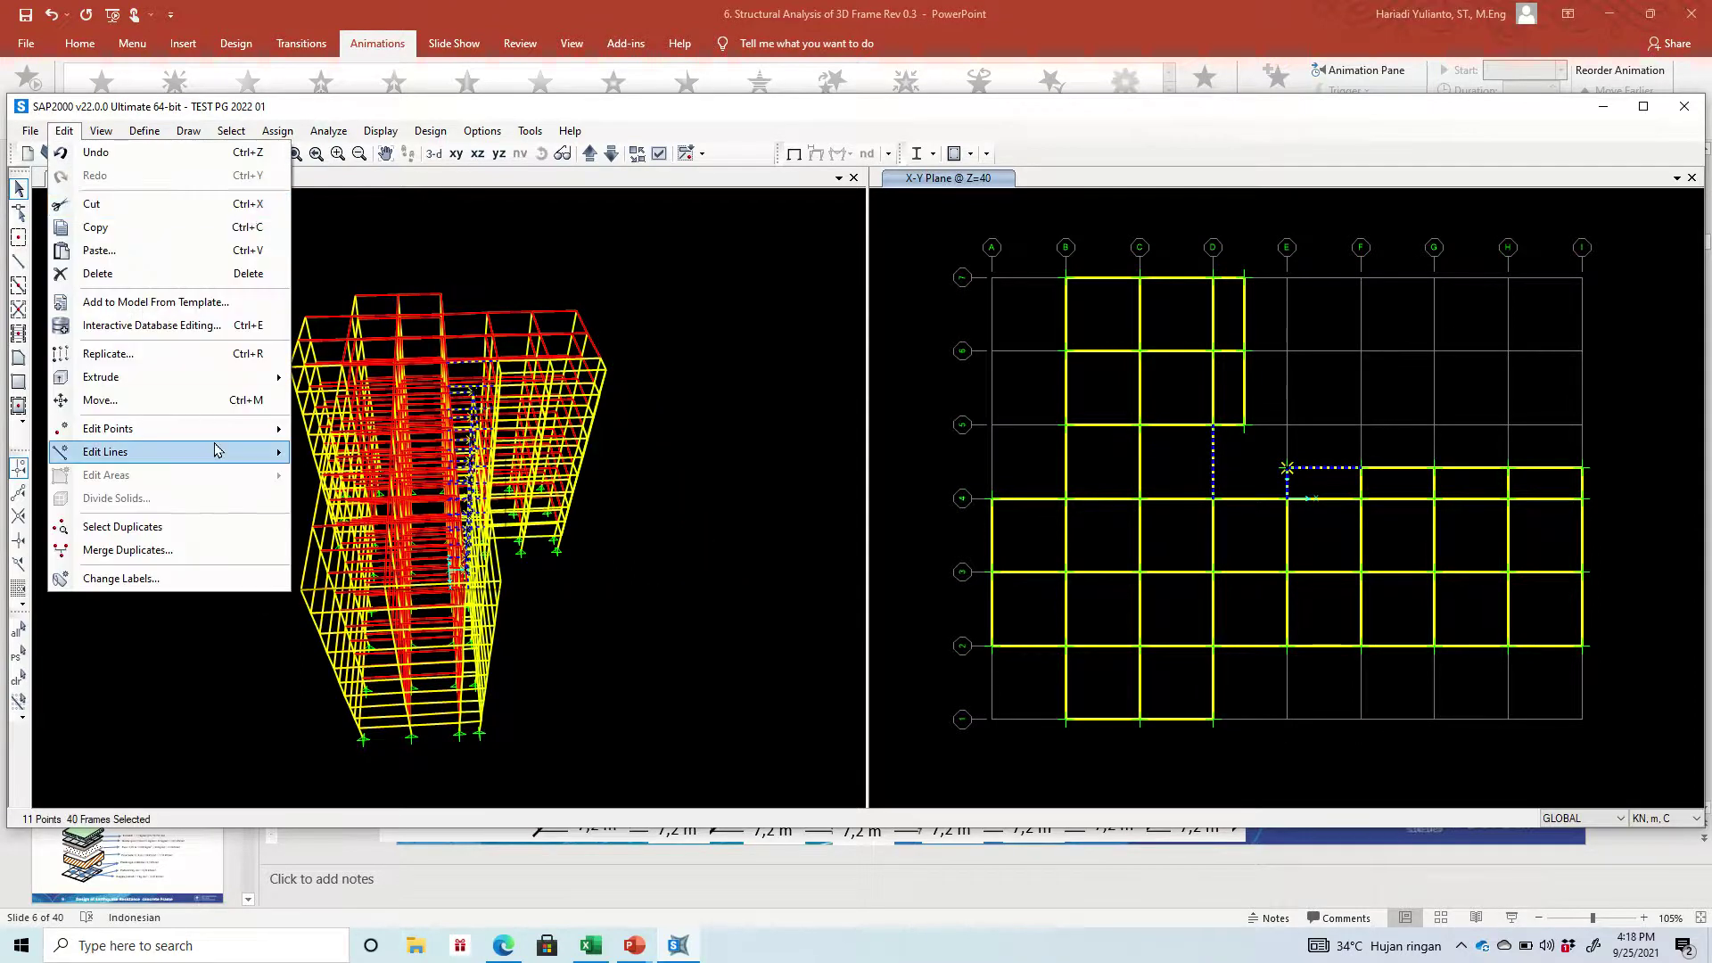
click(328, 501)
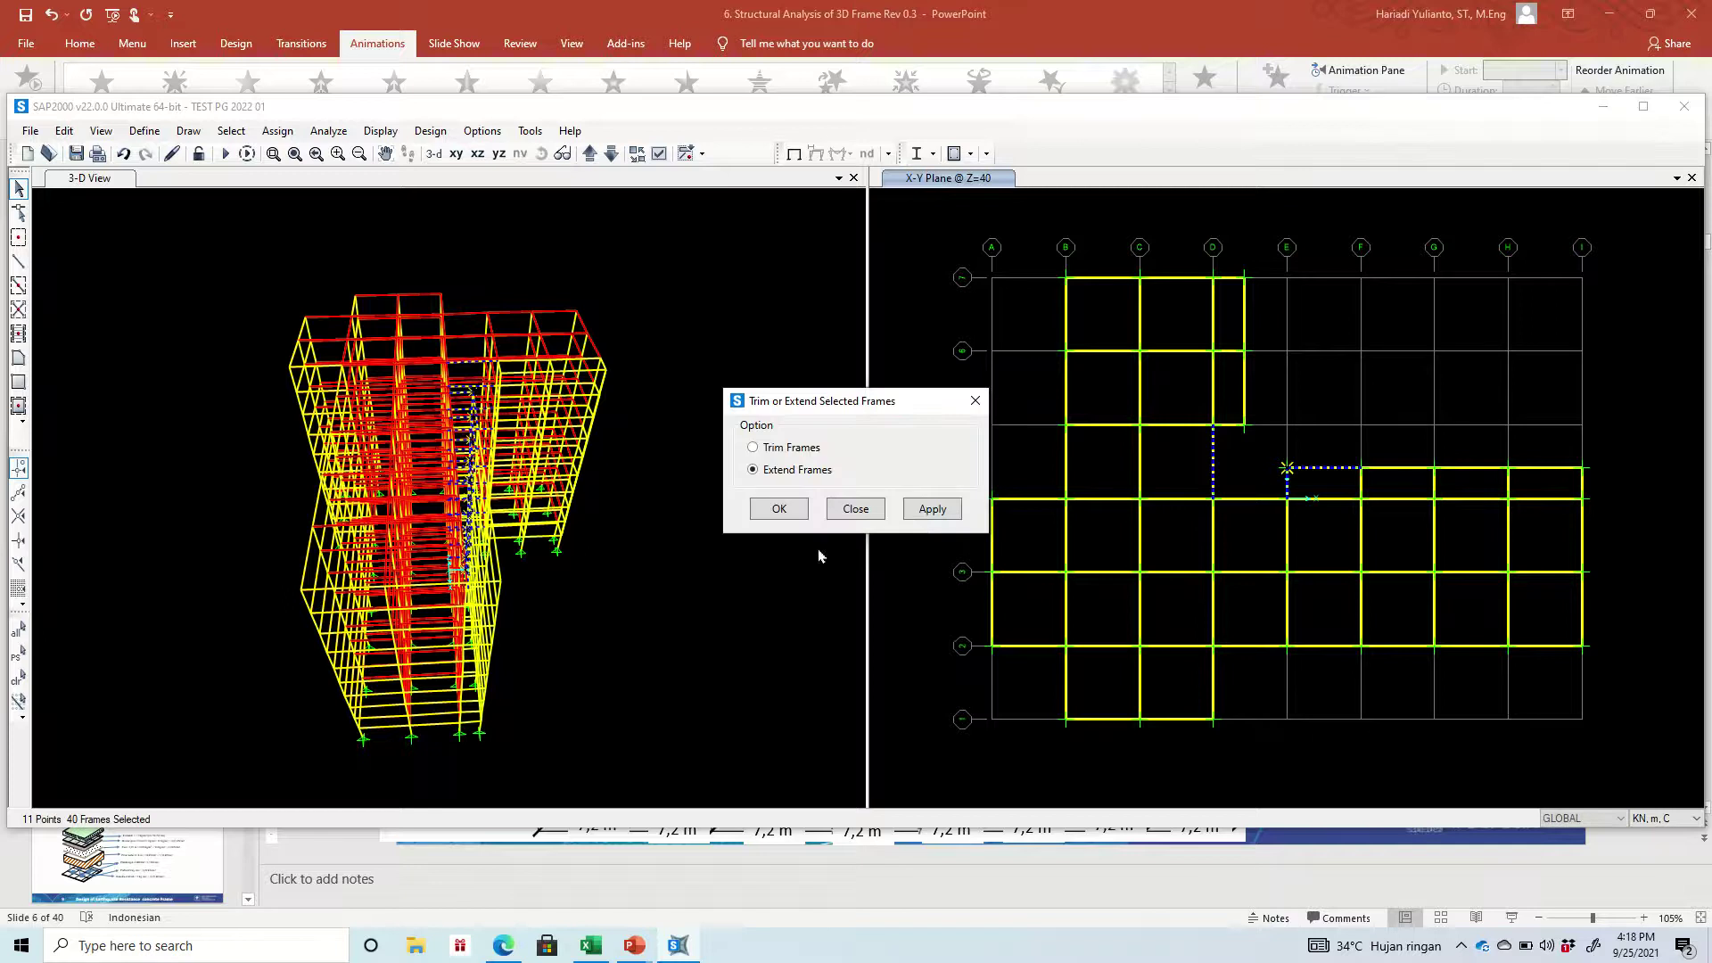
click(930, 516)
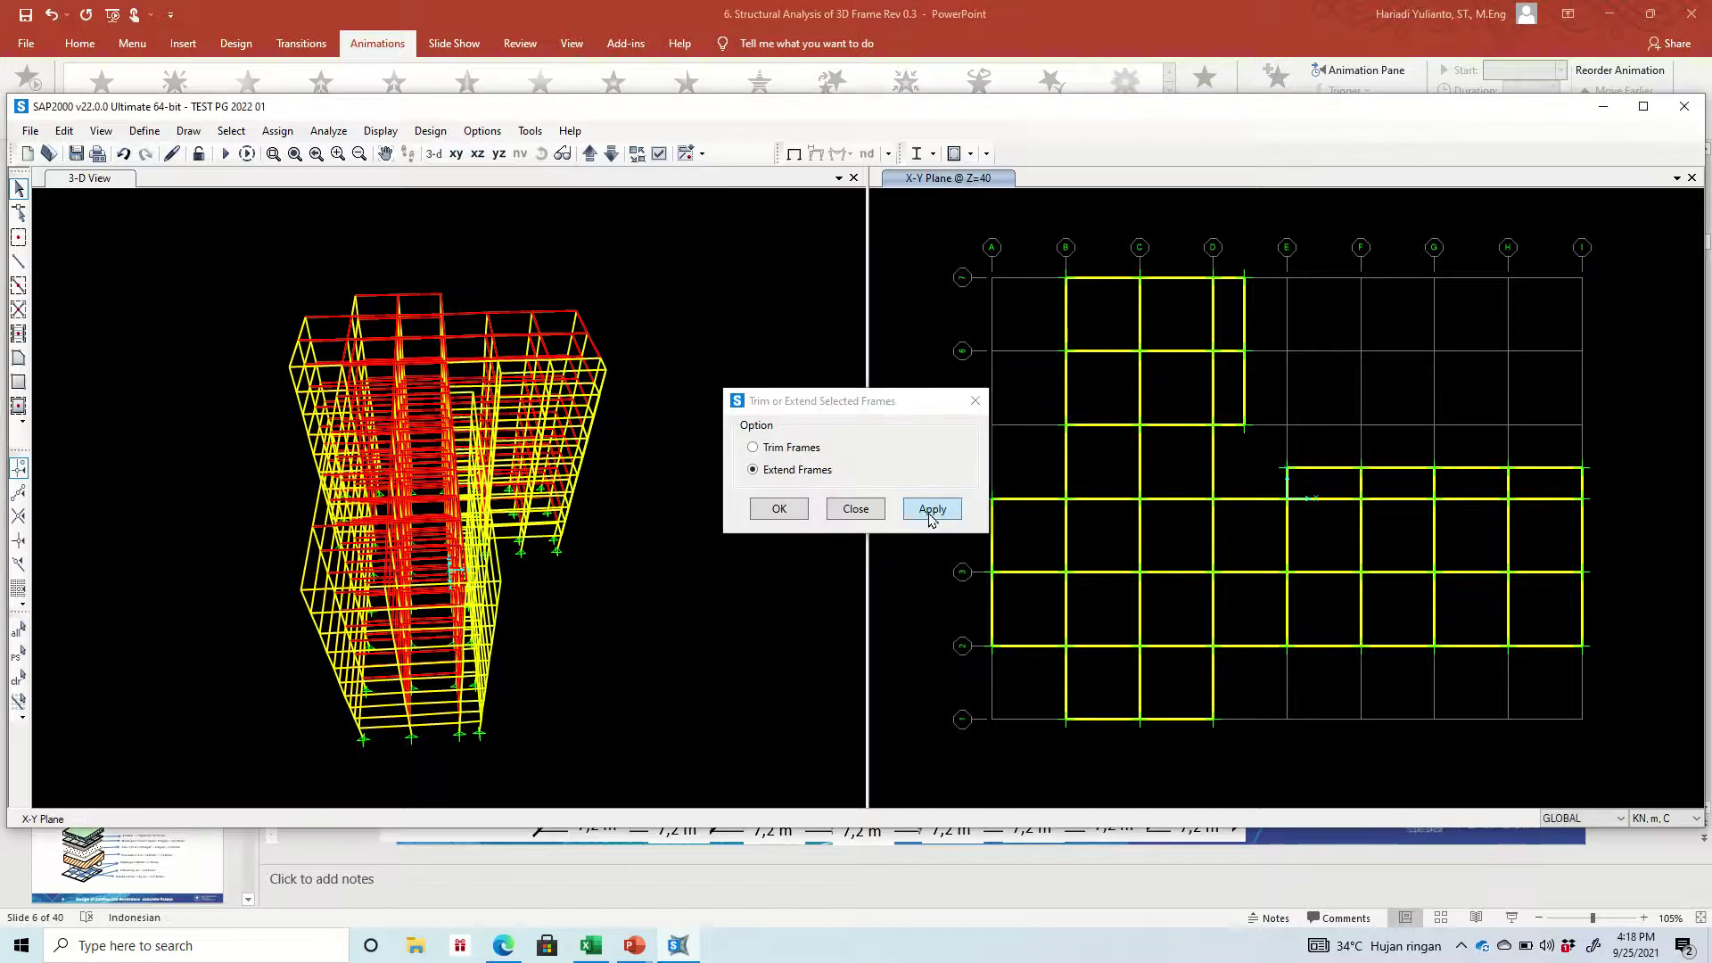
click(778, 509)
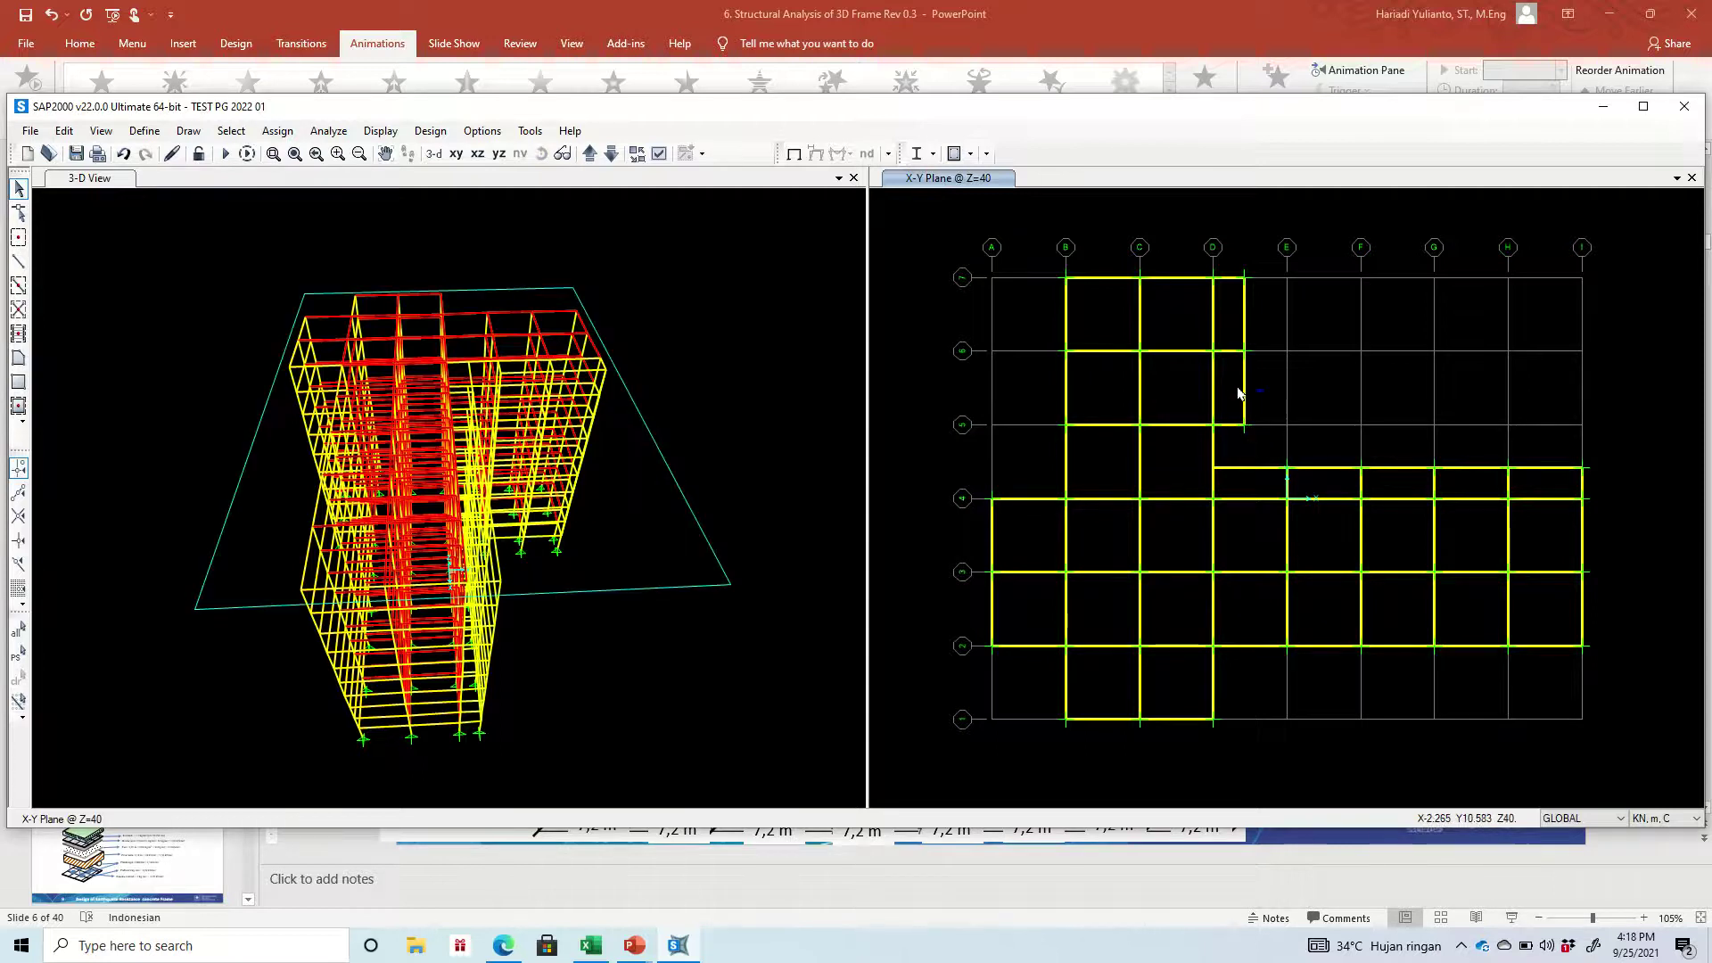
Extend the beams on the offset frame line beyond grid D from line 5 to line 4, checking the PowerPoint column layout
drag(1226, 373, 1232, 474)
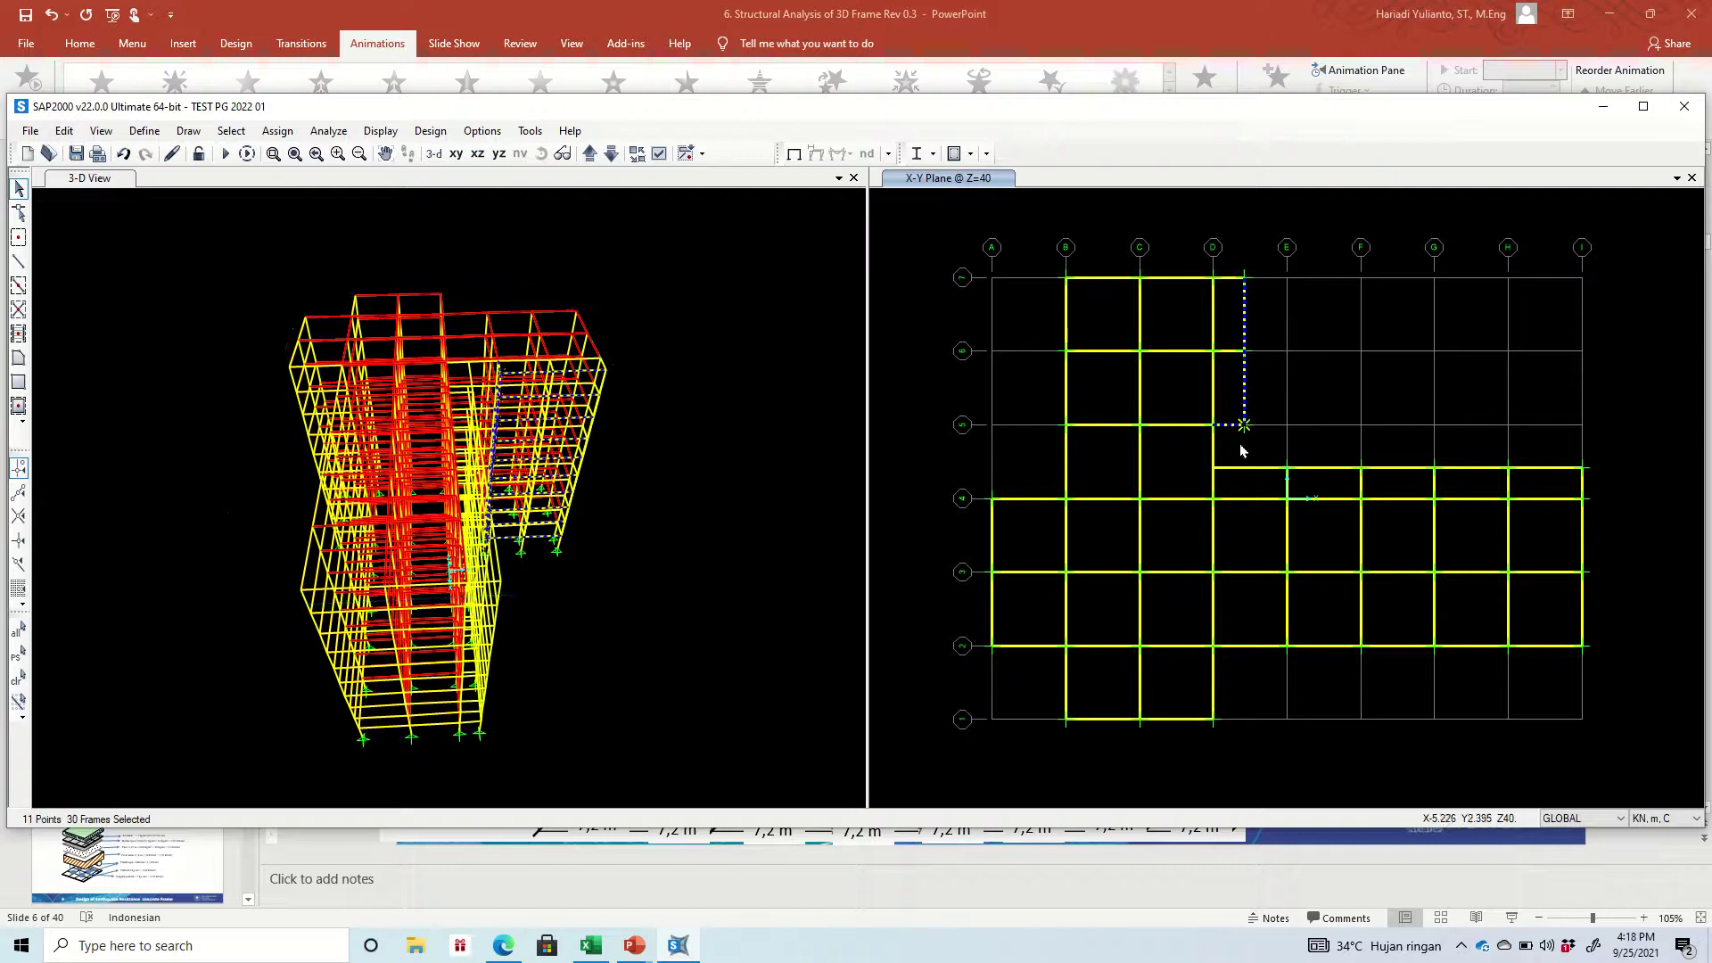
click(1235, 495)
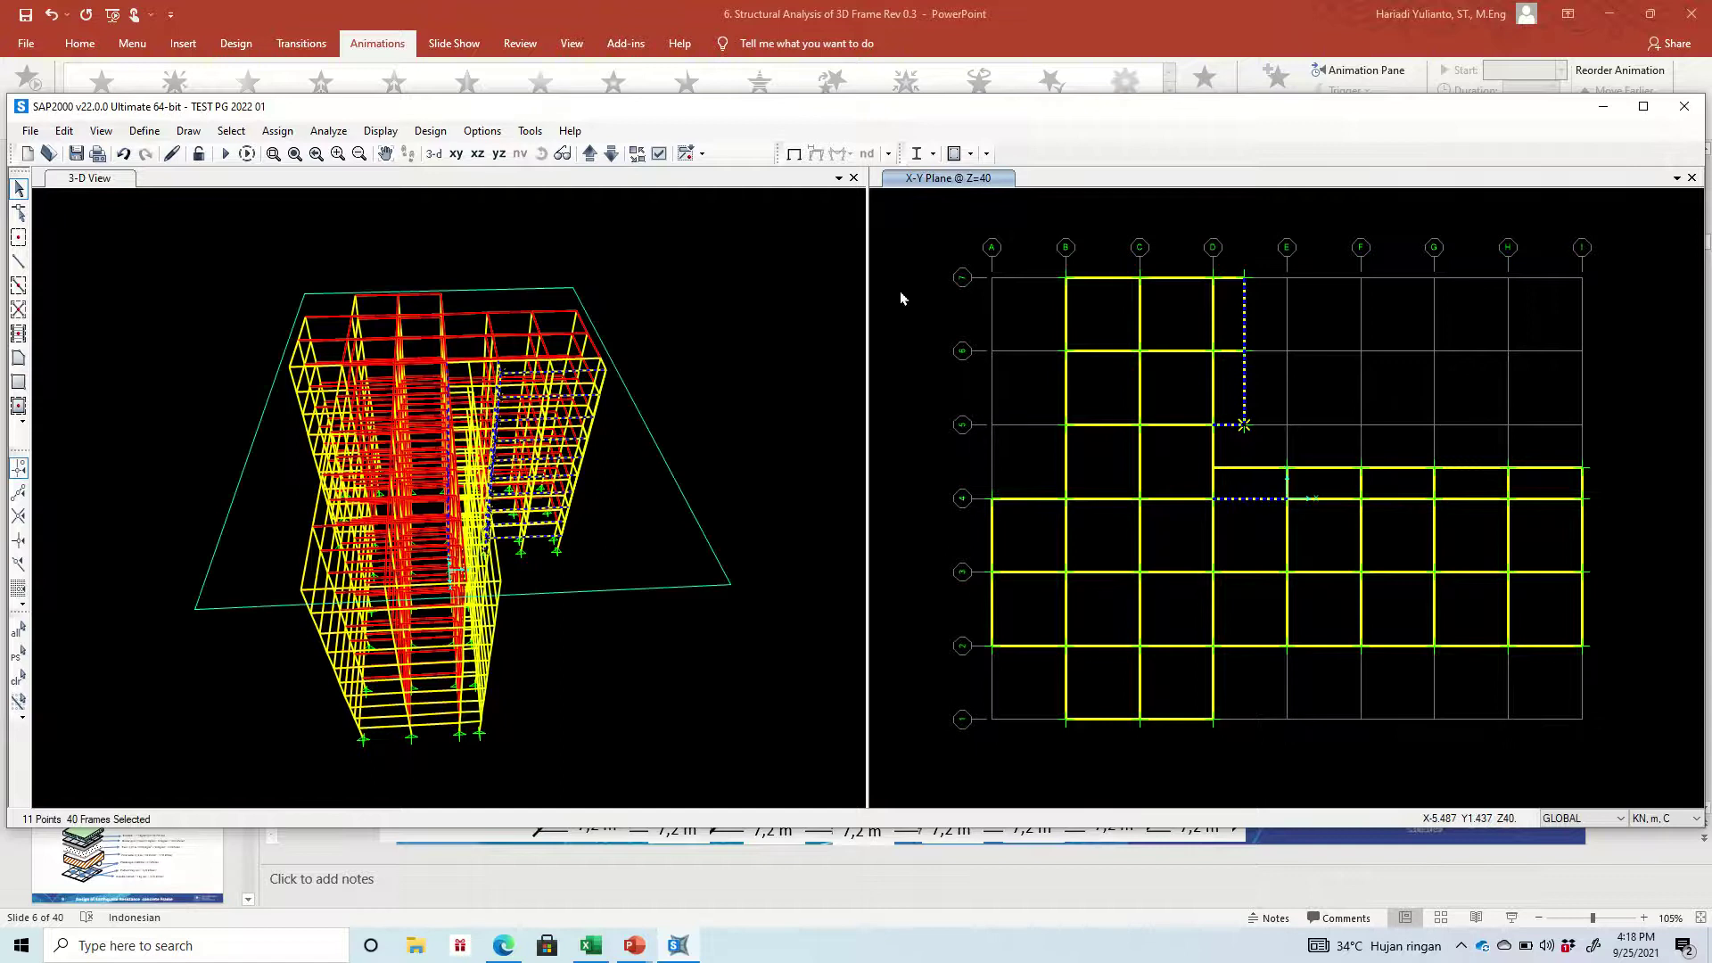
click(635, 943)
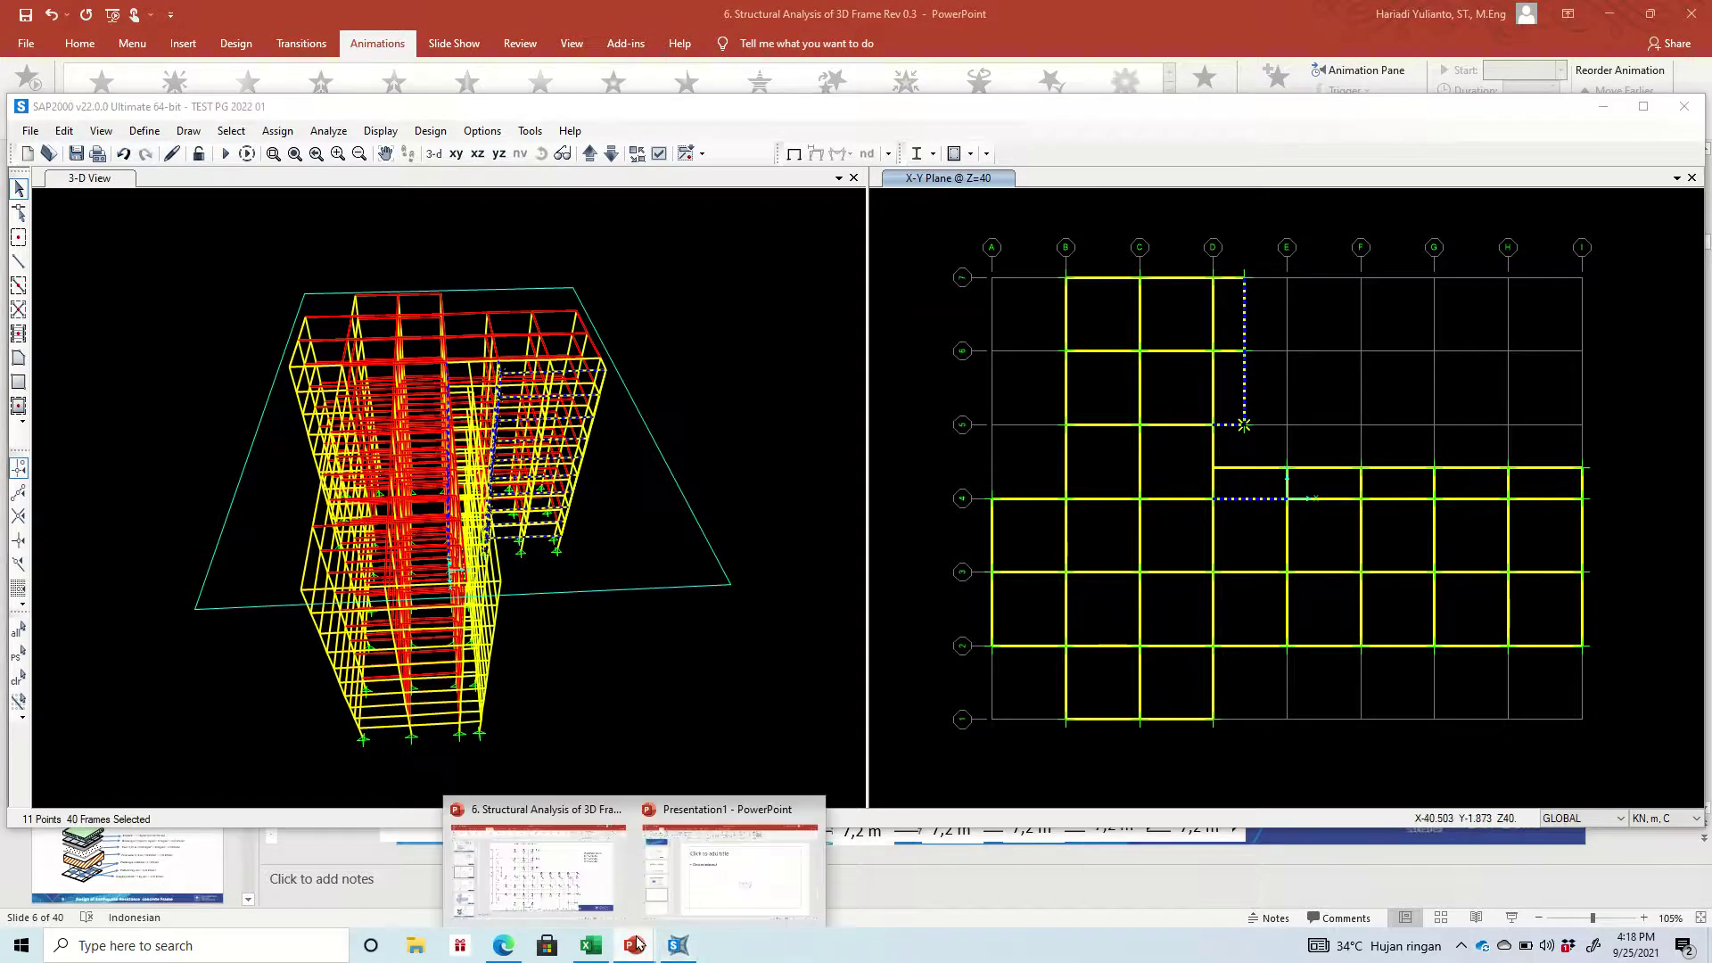
click(620, 851)
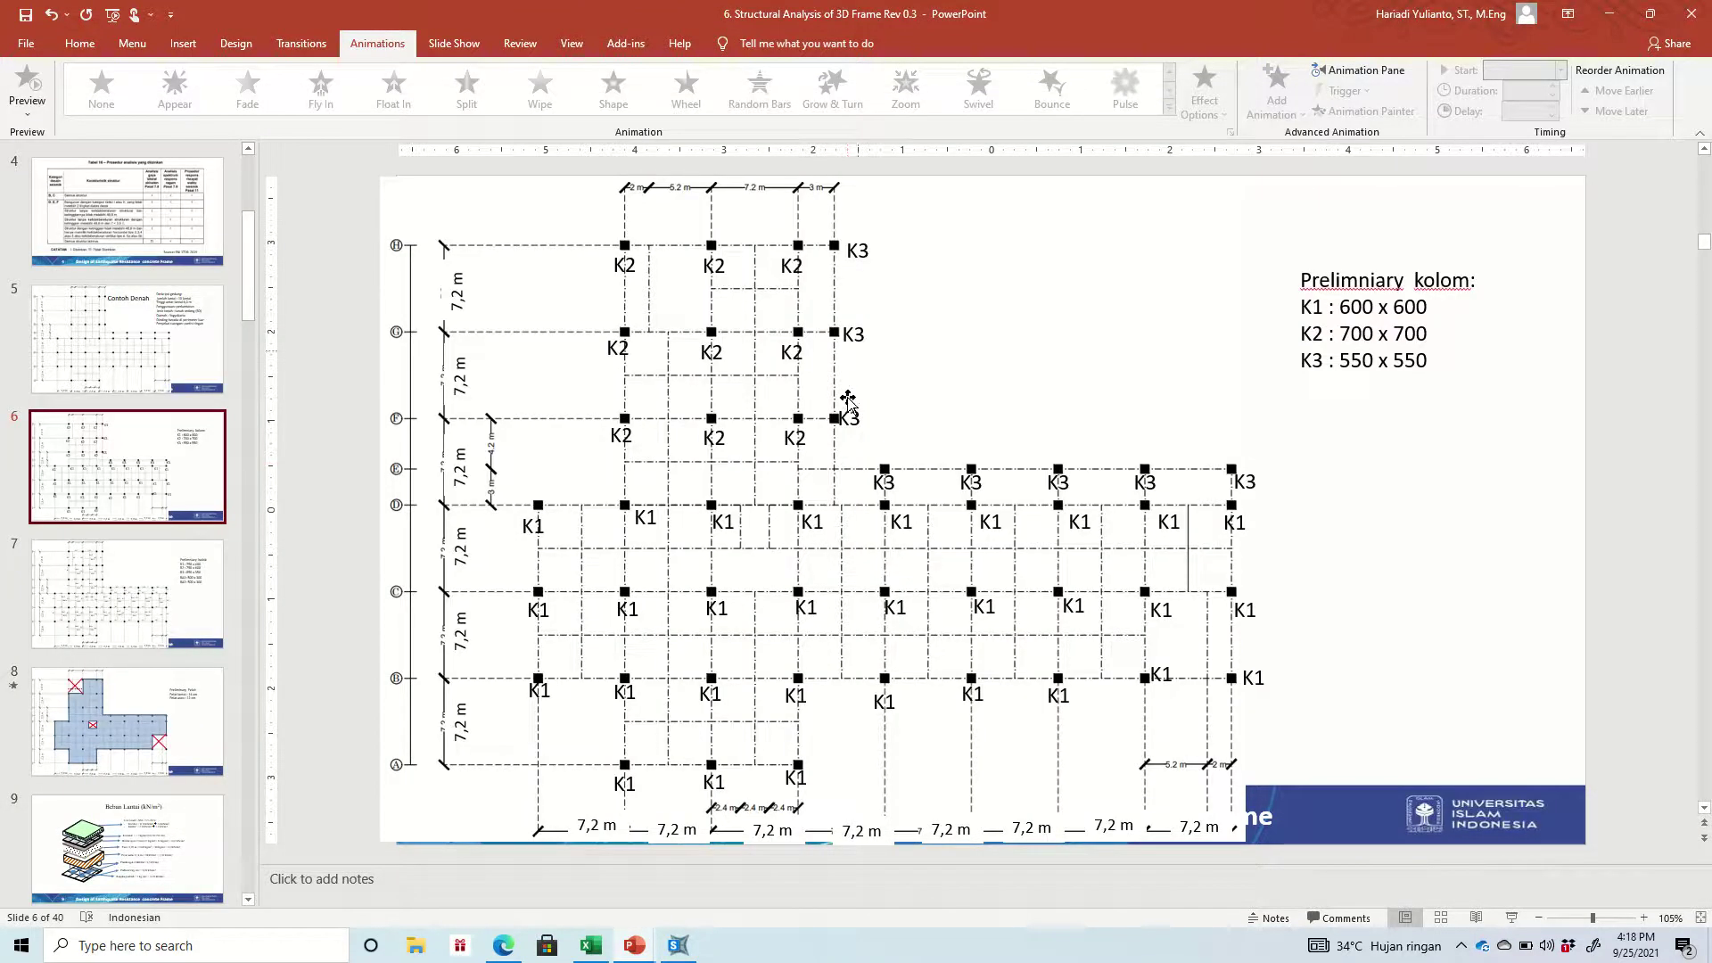
click(679, 943)
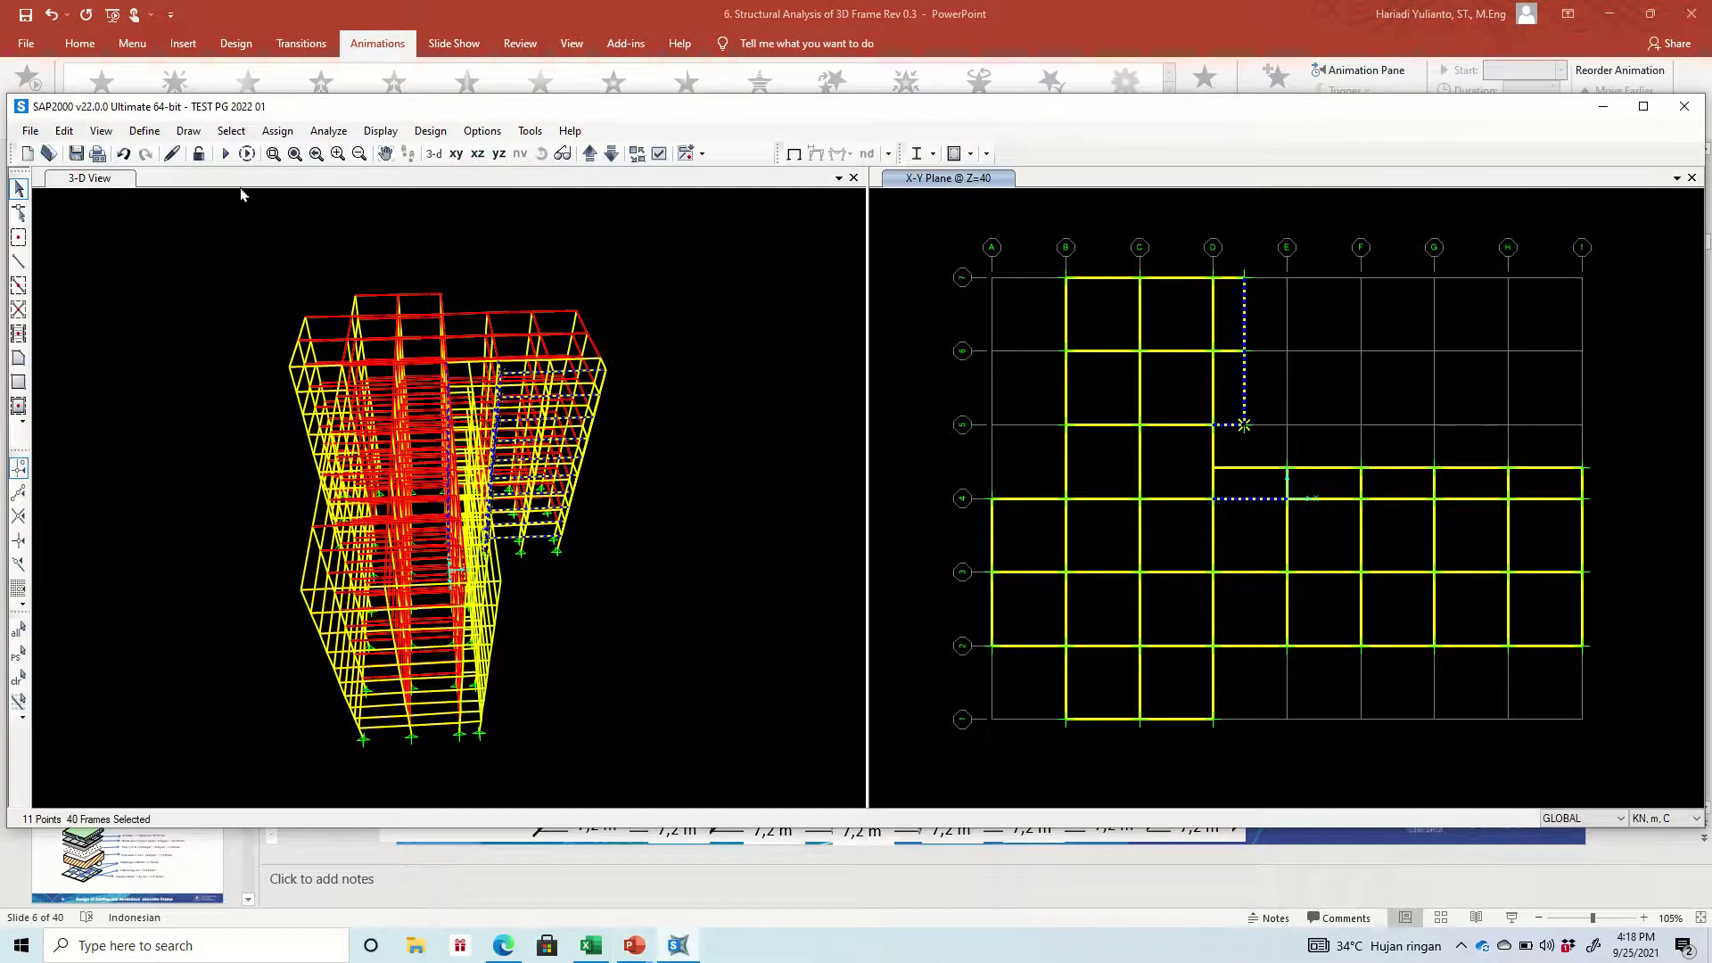
click(64, 130)
mouse_move(193, 450)
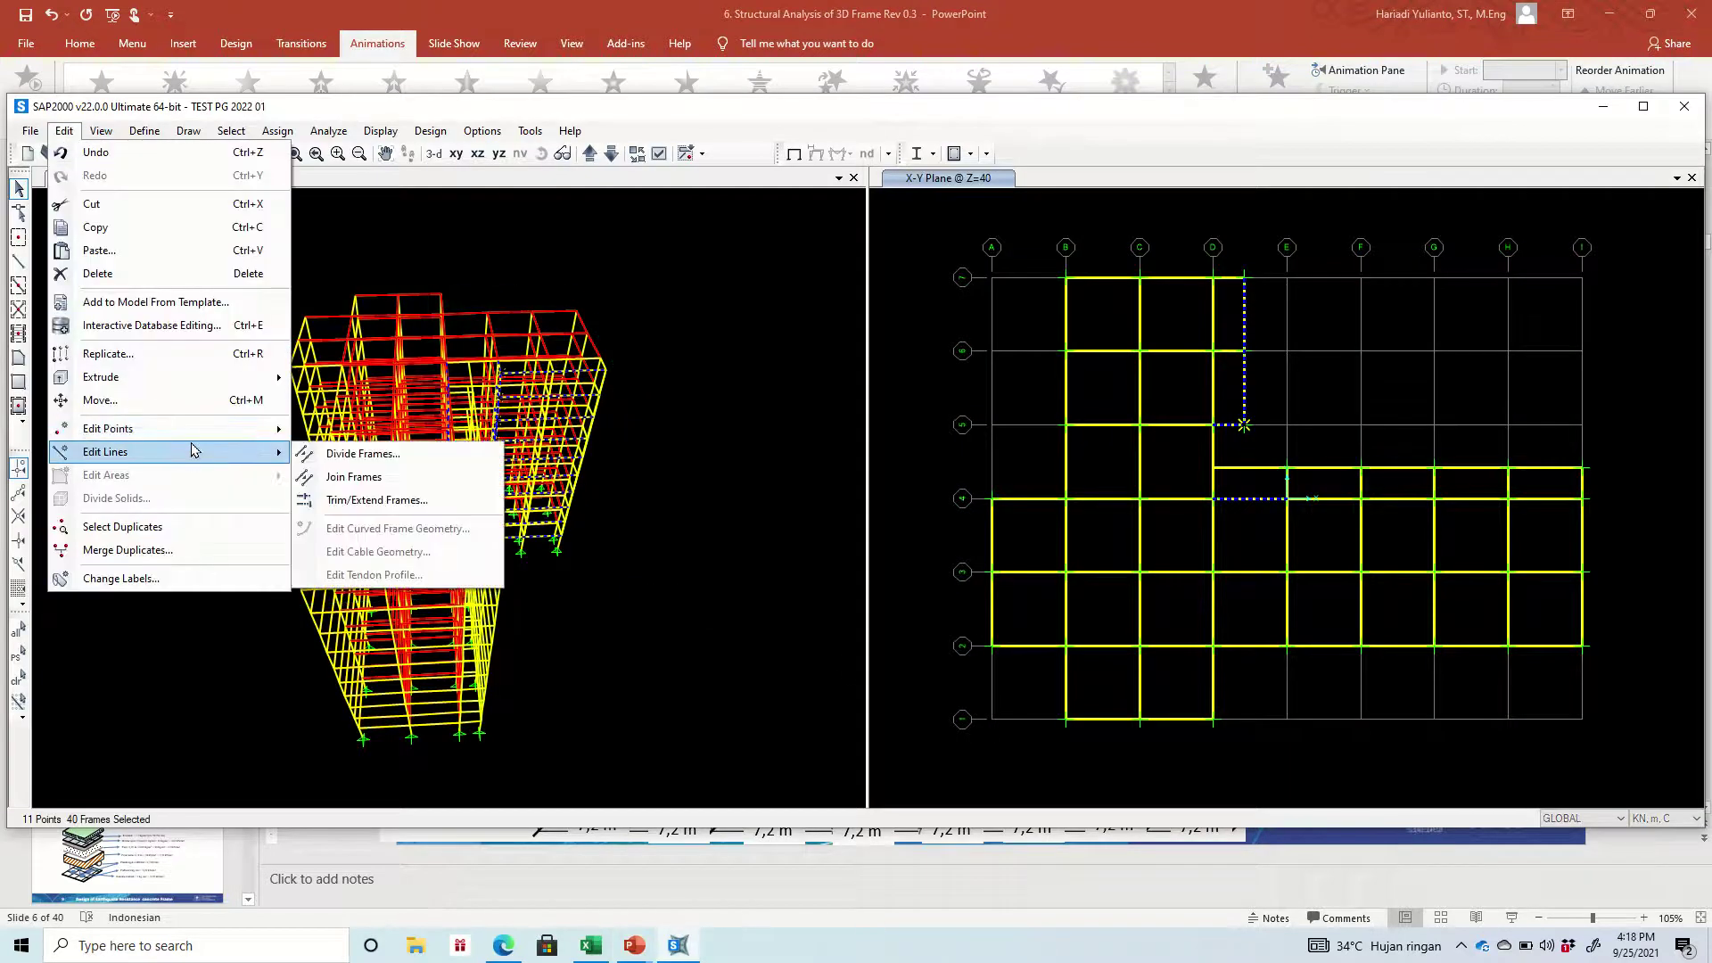
click(374, 501)
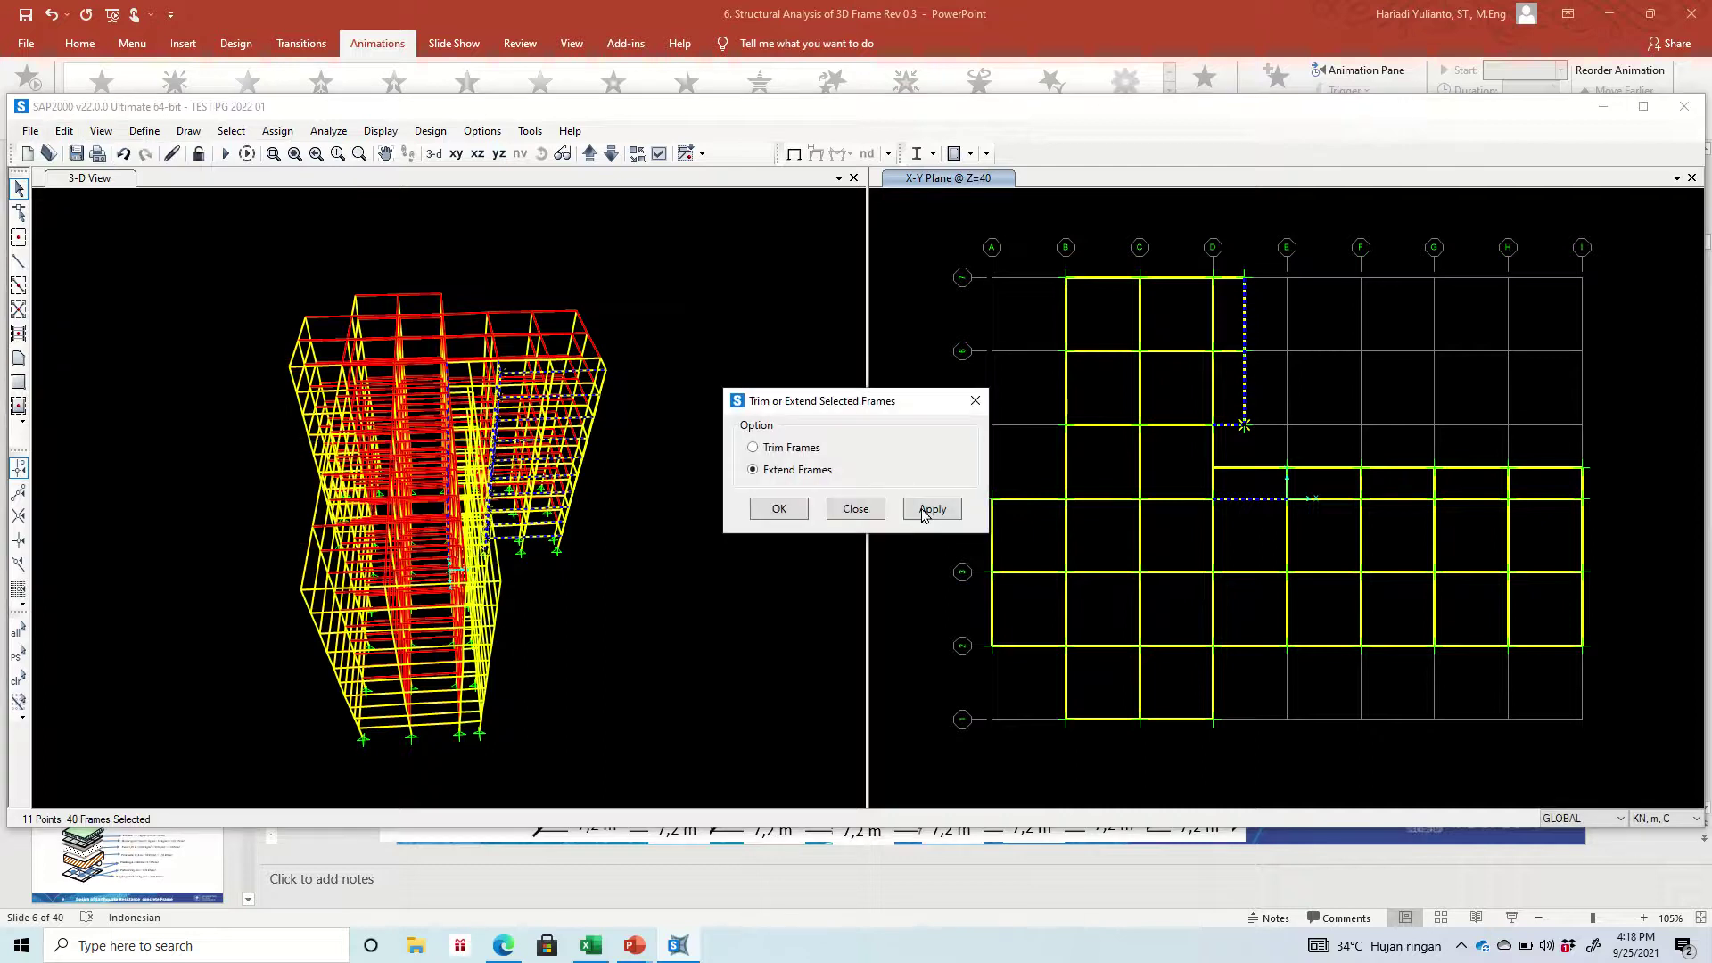
click(931, 509)
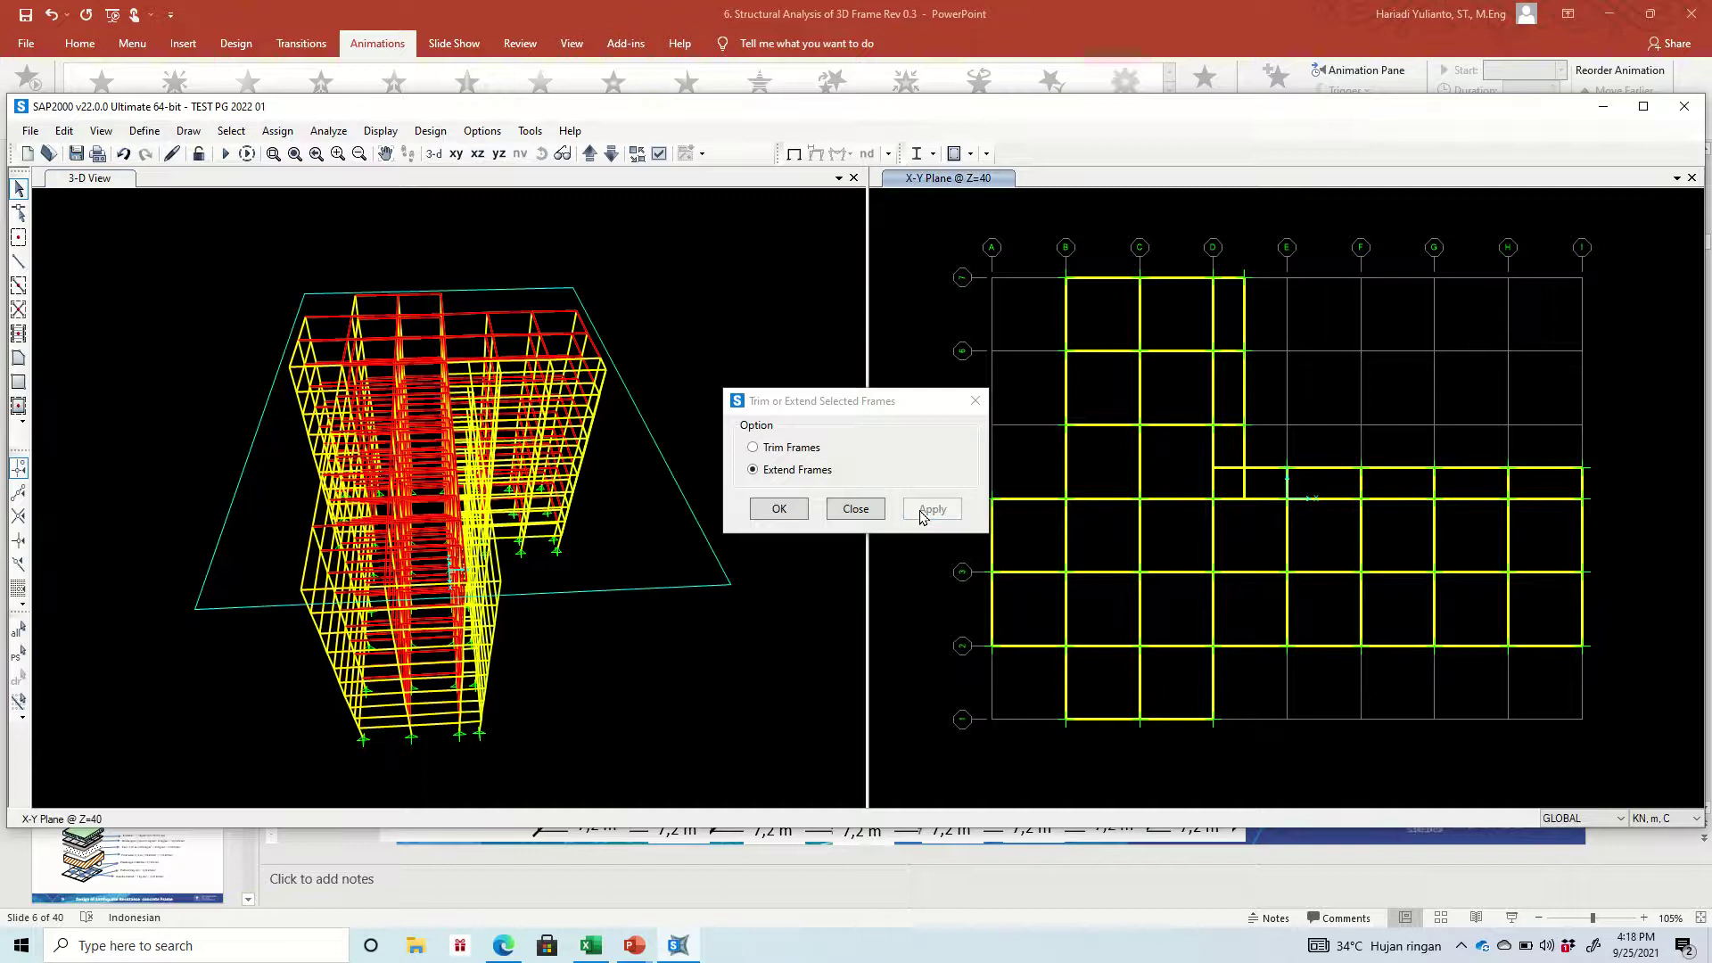
click(779, 508)
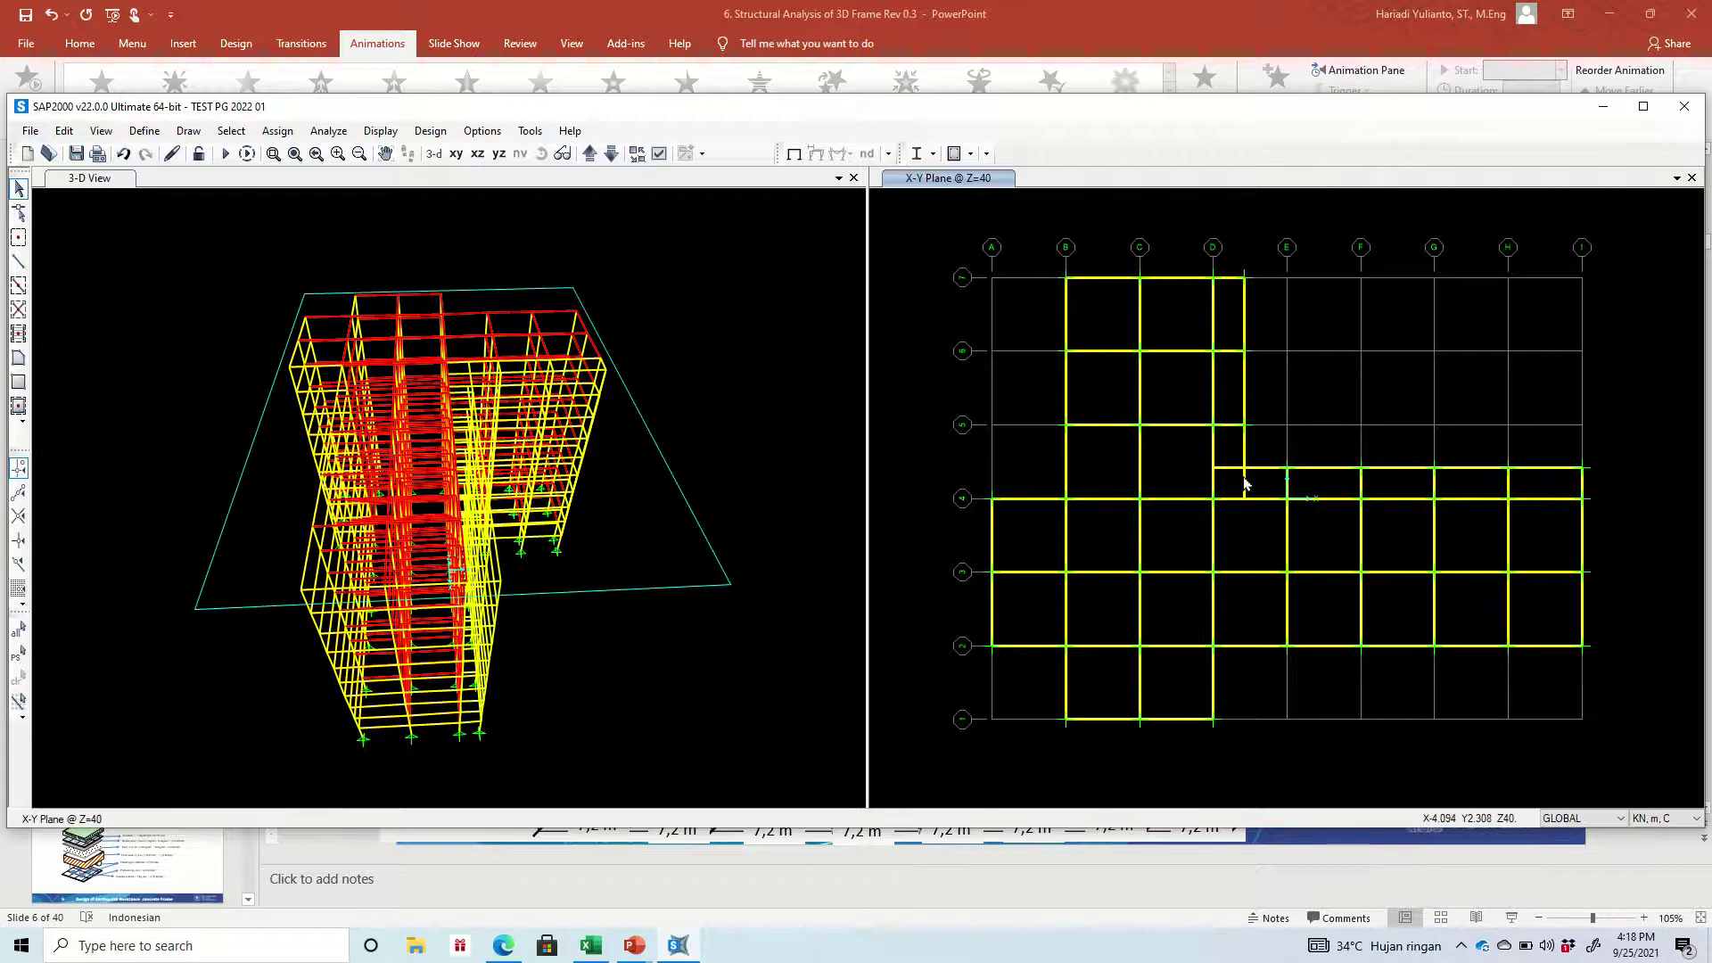
Check the crossing extended beams between grids D and E, clear the selection, and inspect the frame in the 3D view
drag(1248, 475, 1222, 459)
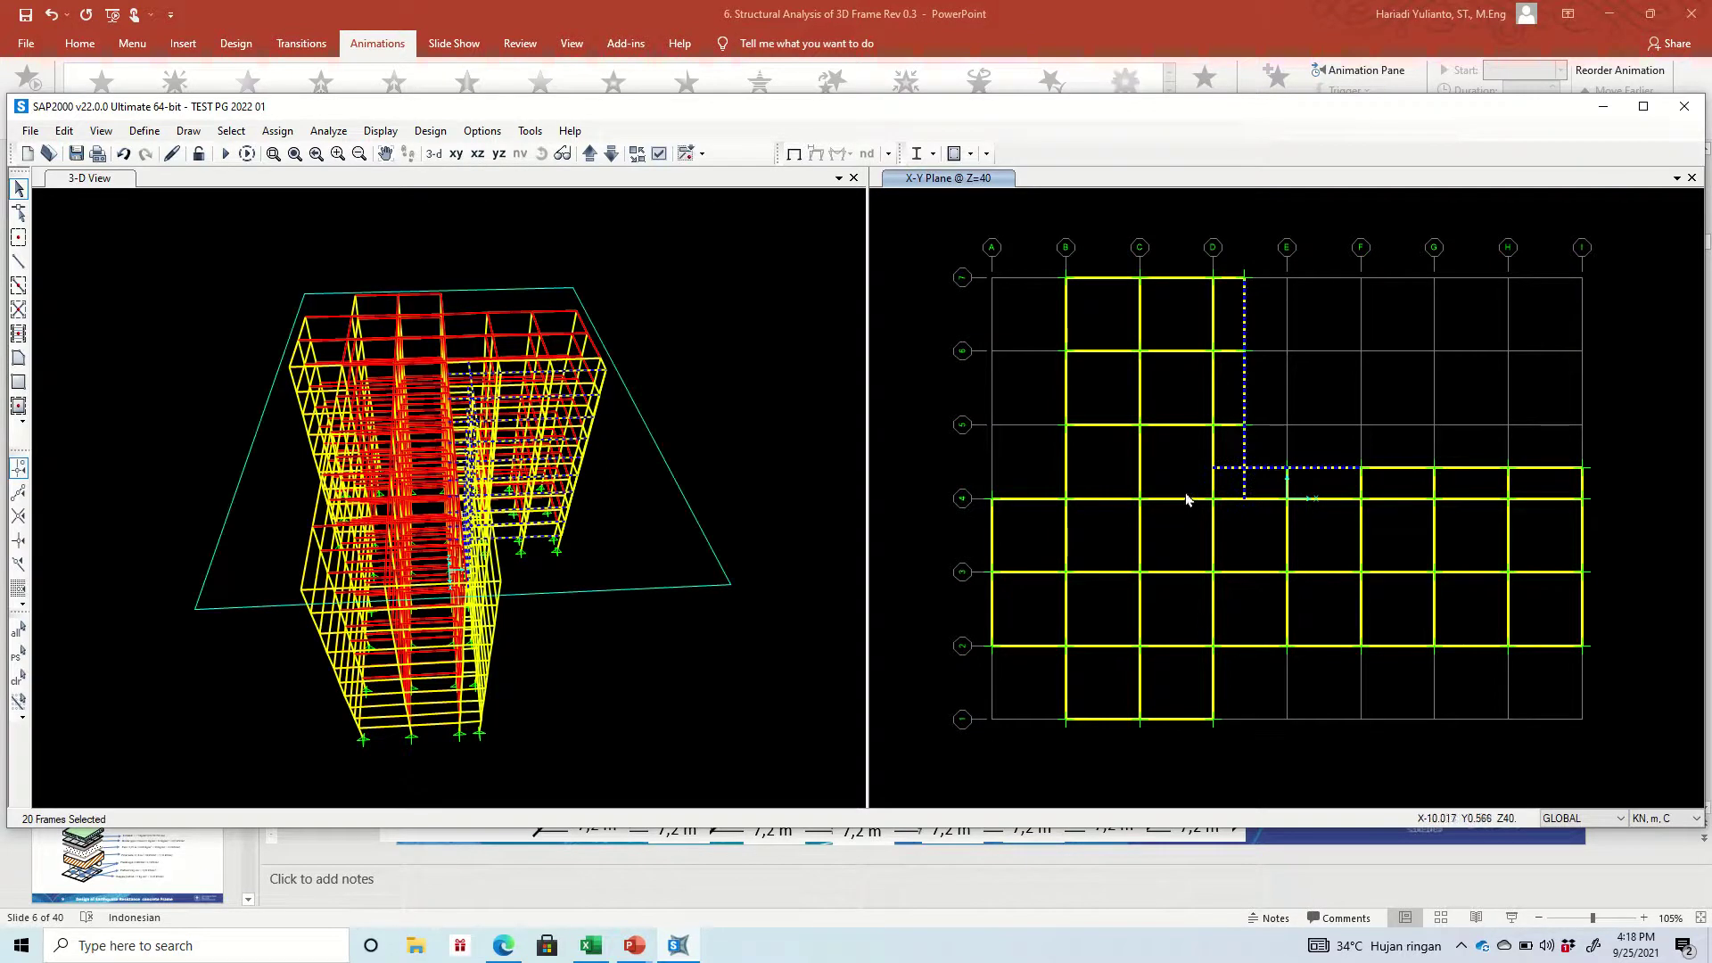
key(Escape)
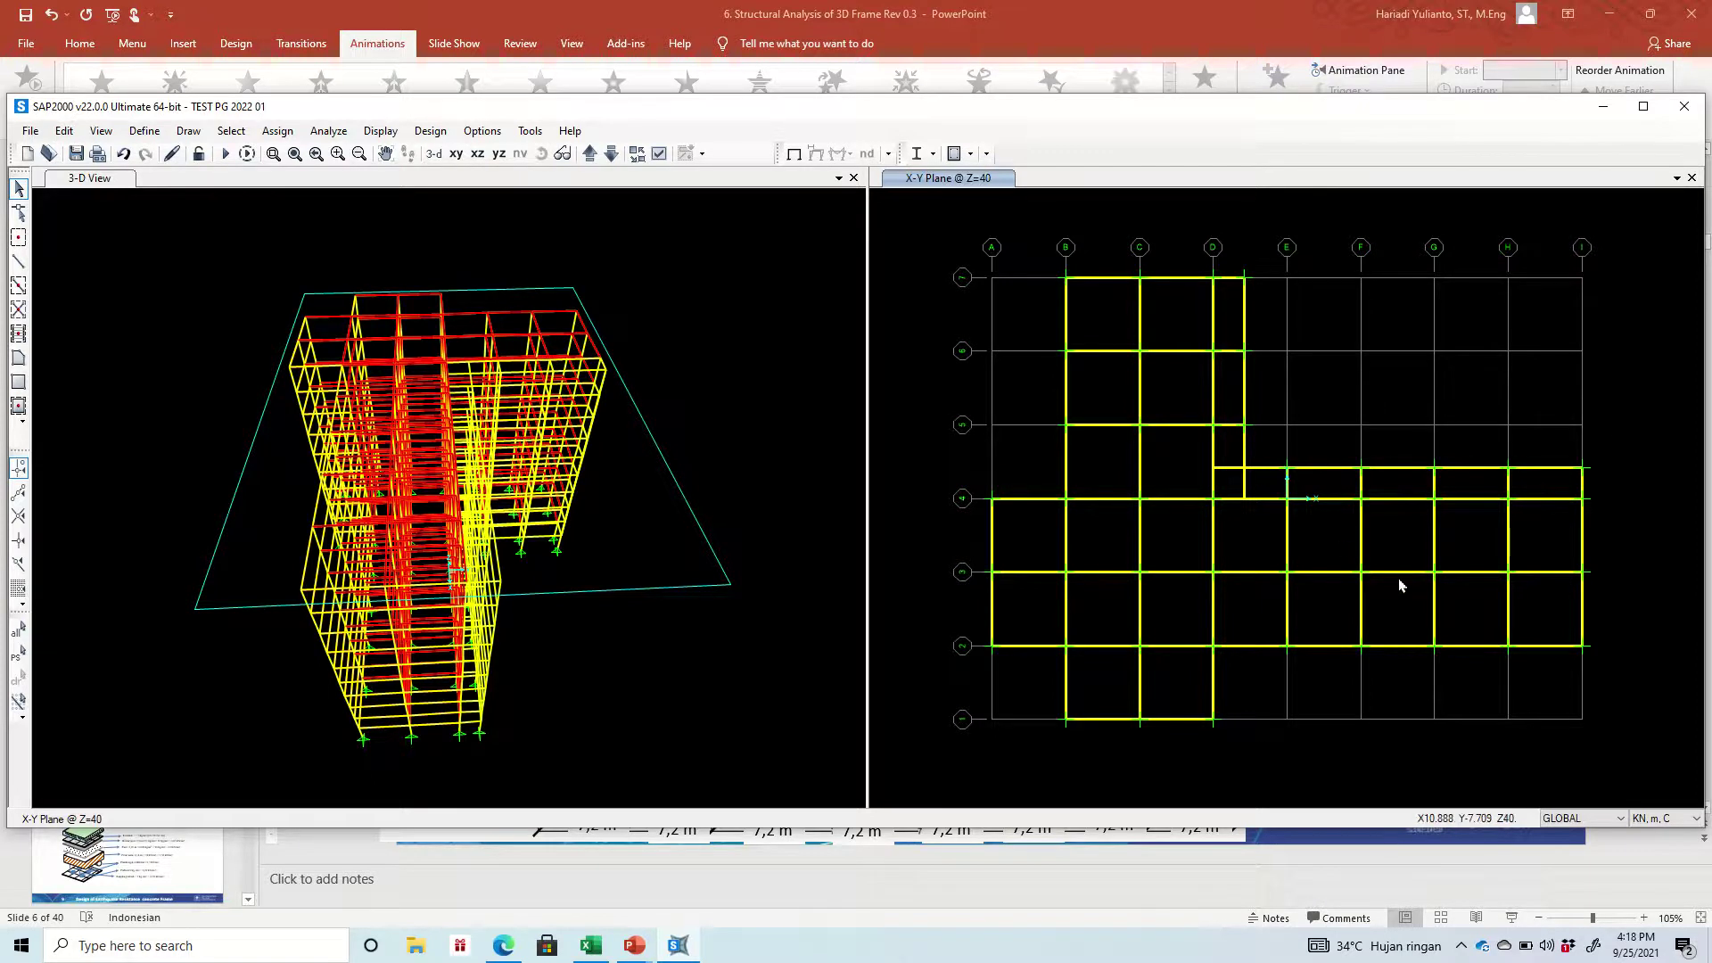
click(755, 408)
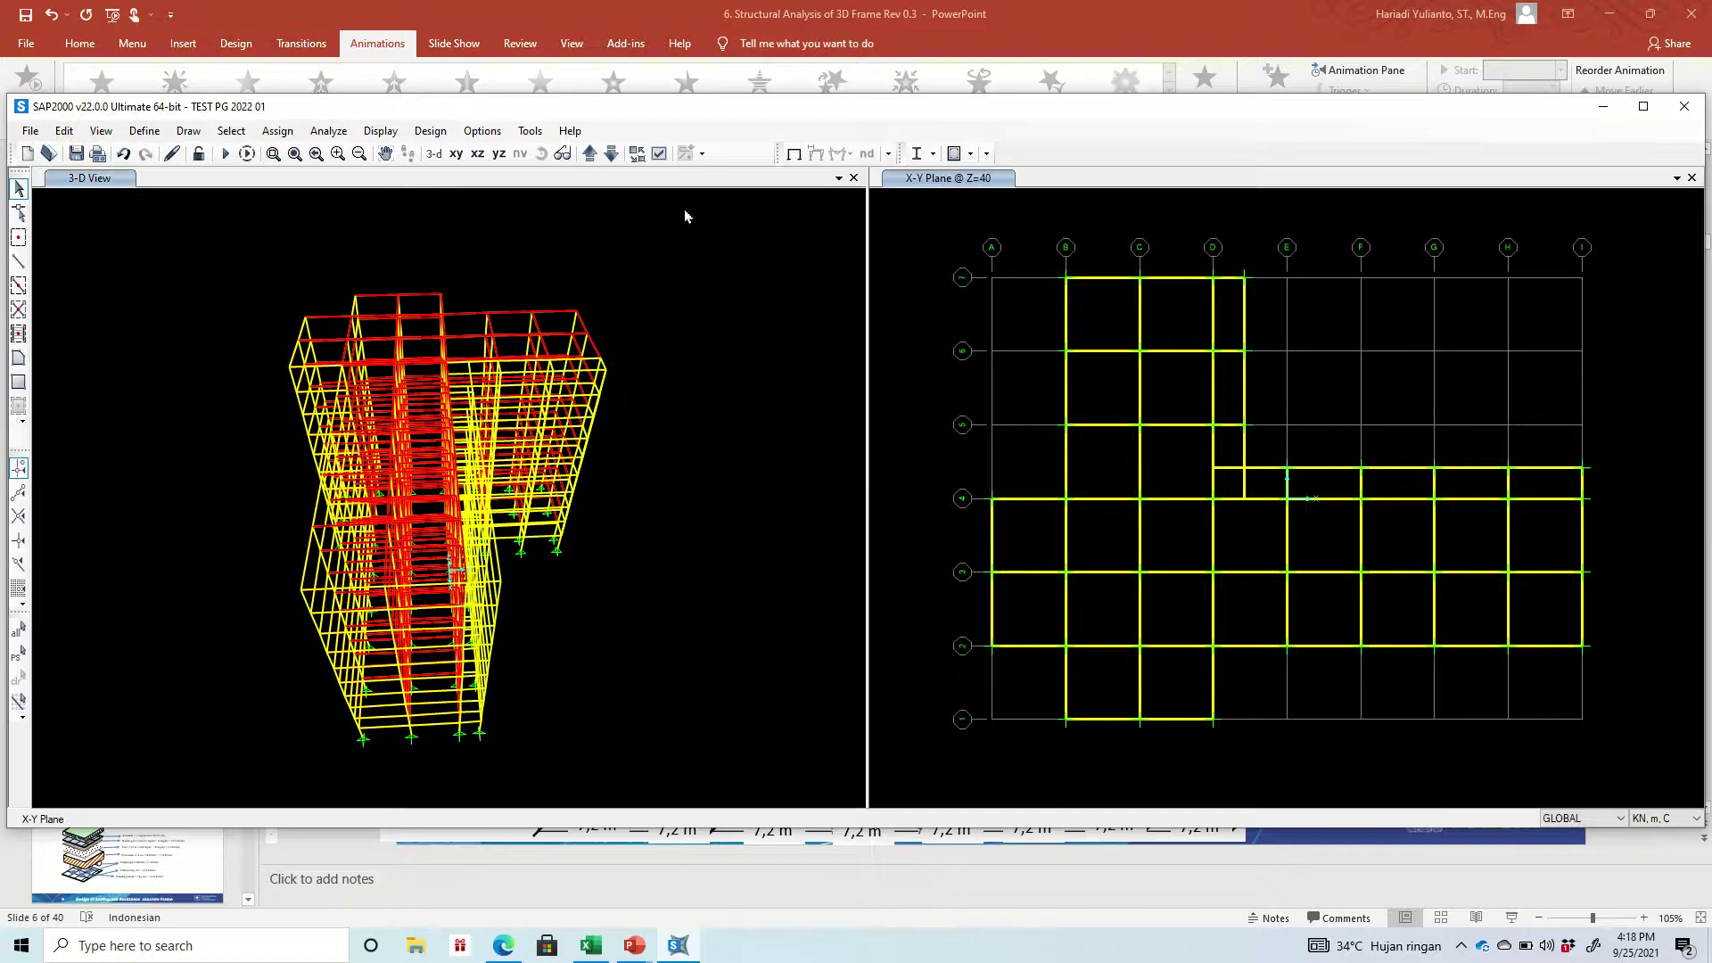
click(541, 154)
drag(739, 421, 758, 499)
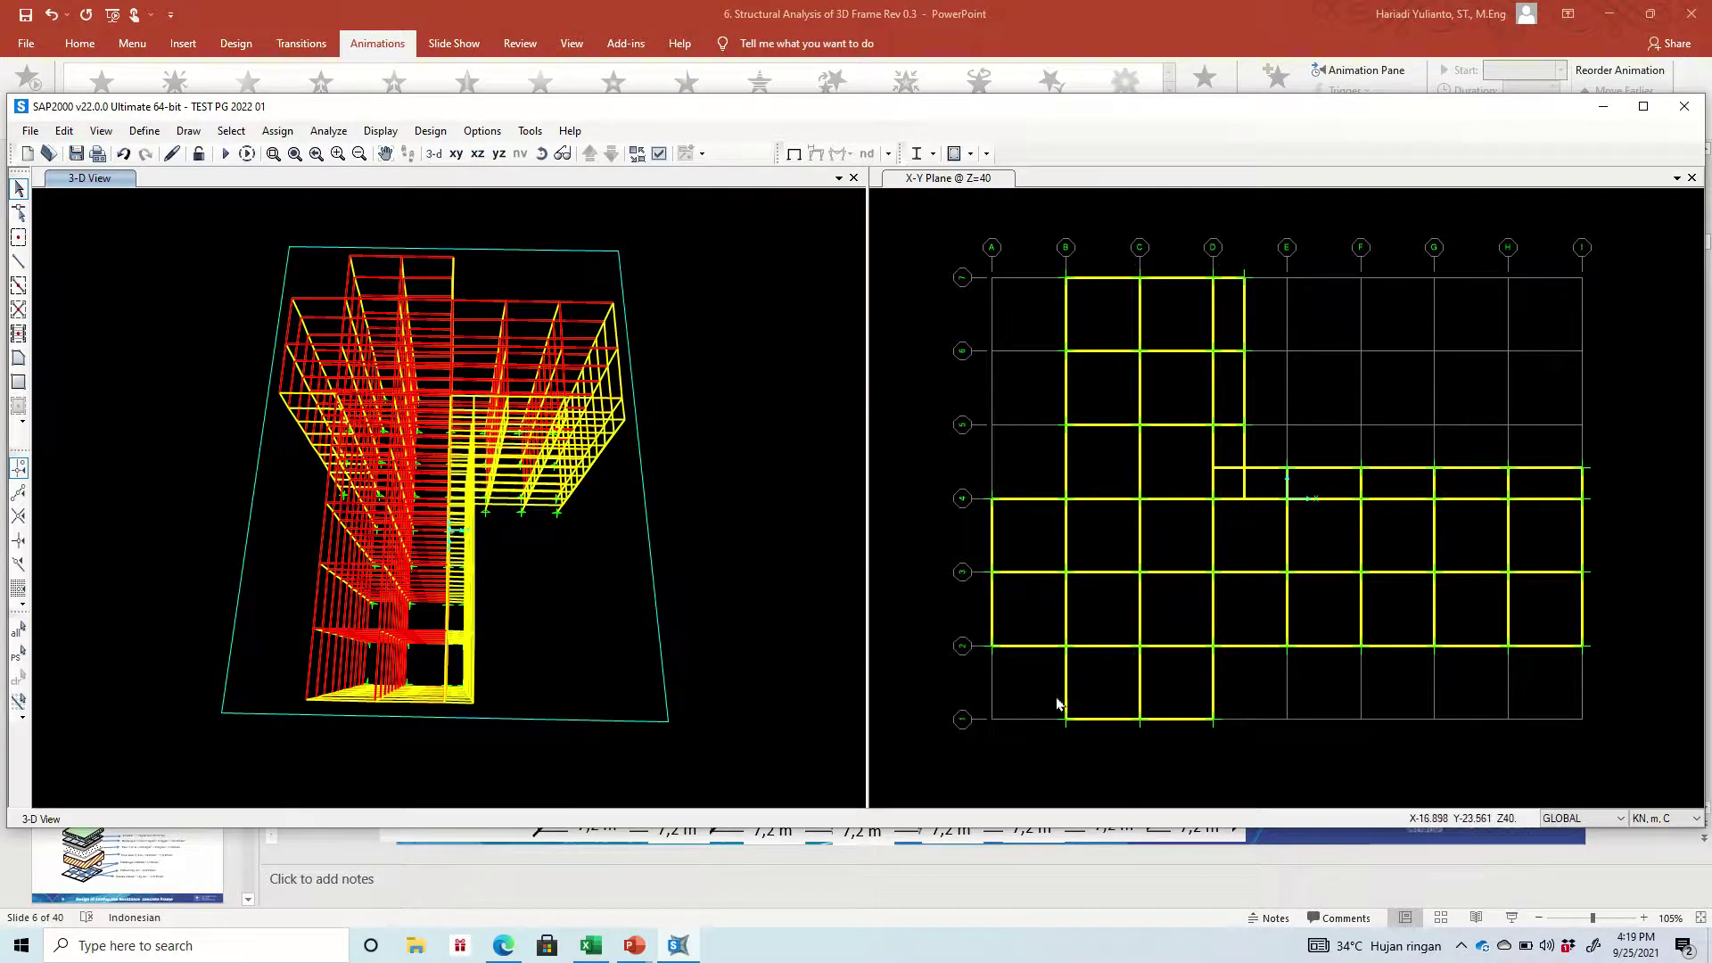
Replicate the line 1 beams between grids B and D once linearly with dy 3.6 m, checking the spacing in the PowerPoint layout
drag(1083, 694, 1163, 690)
key(ctrl+q)
drag(1118, 744, 1048, 715)
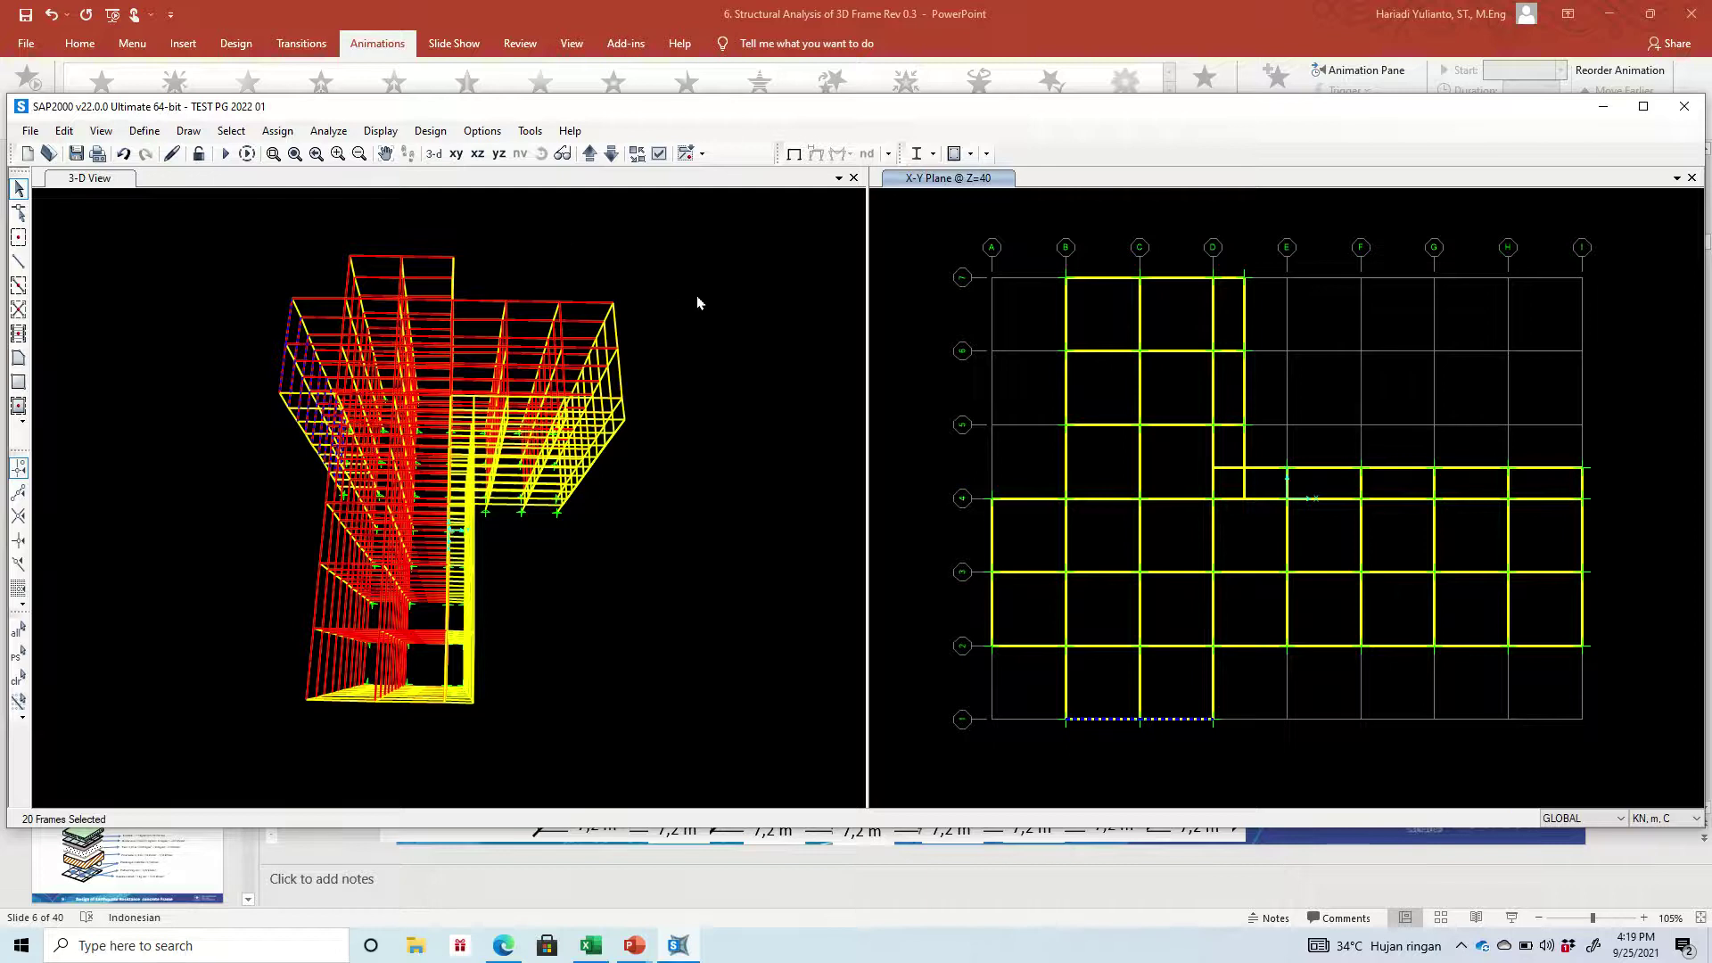
click(508, 195)
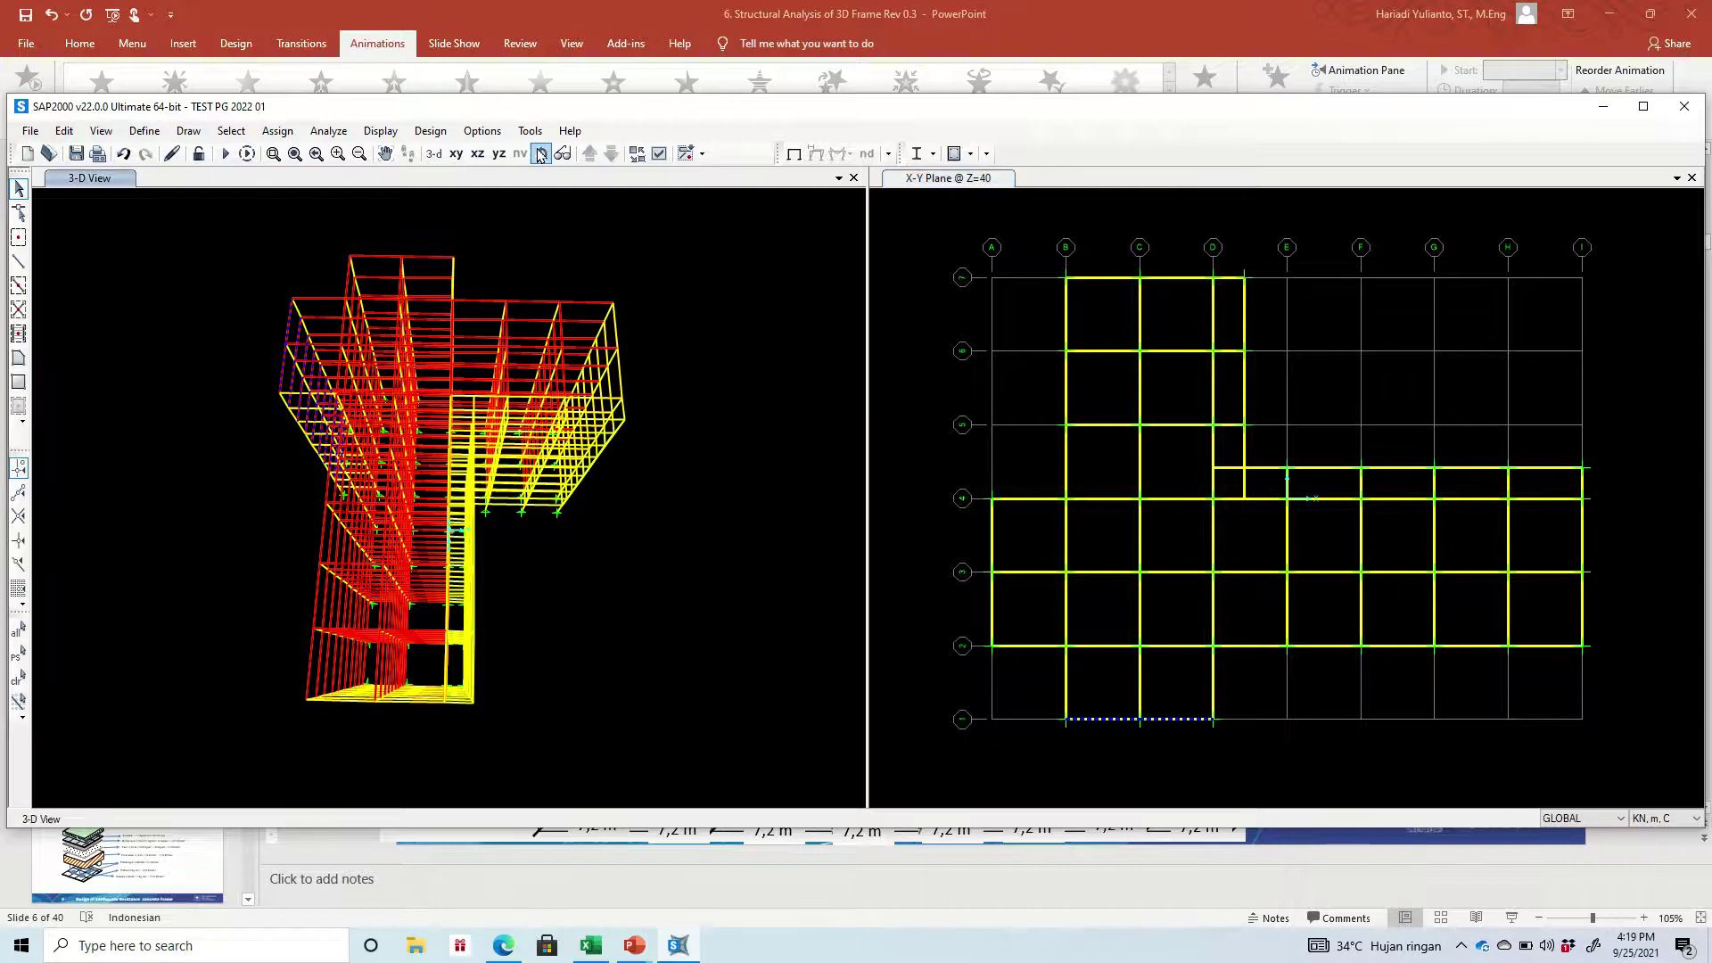
click(541, 153)
drag(563, 295, 900, 257)
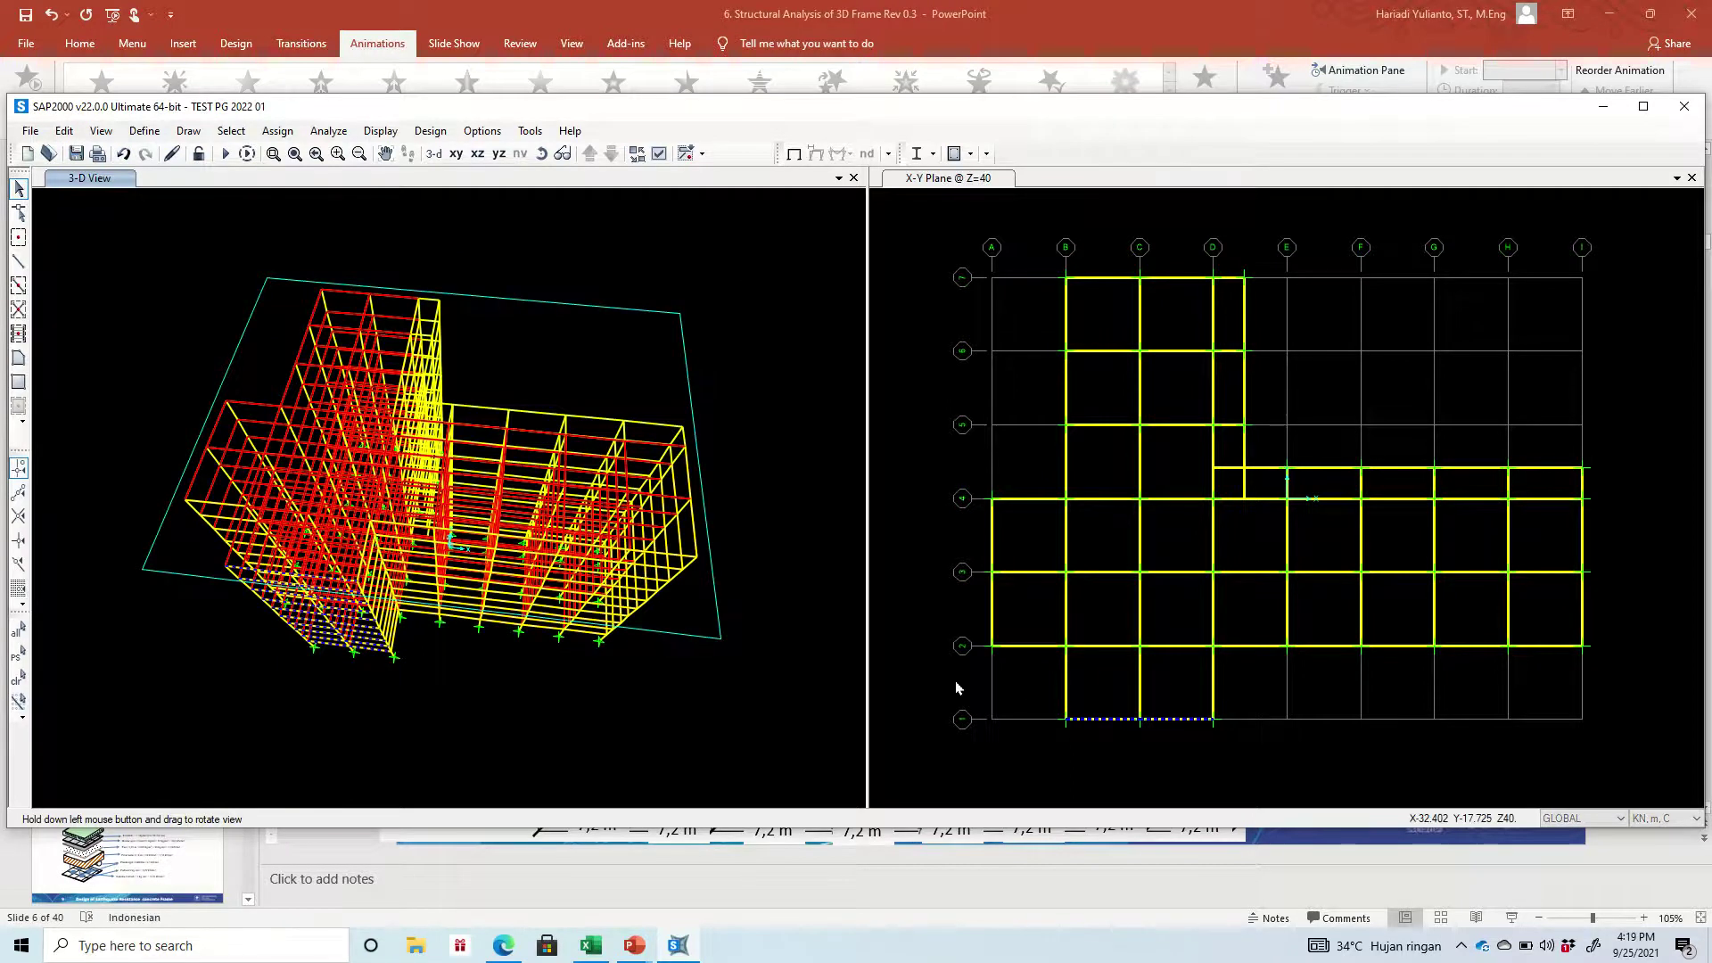
key(ctrl+r)
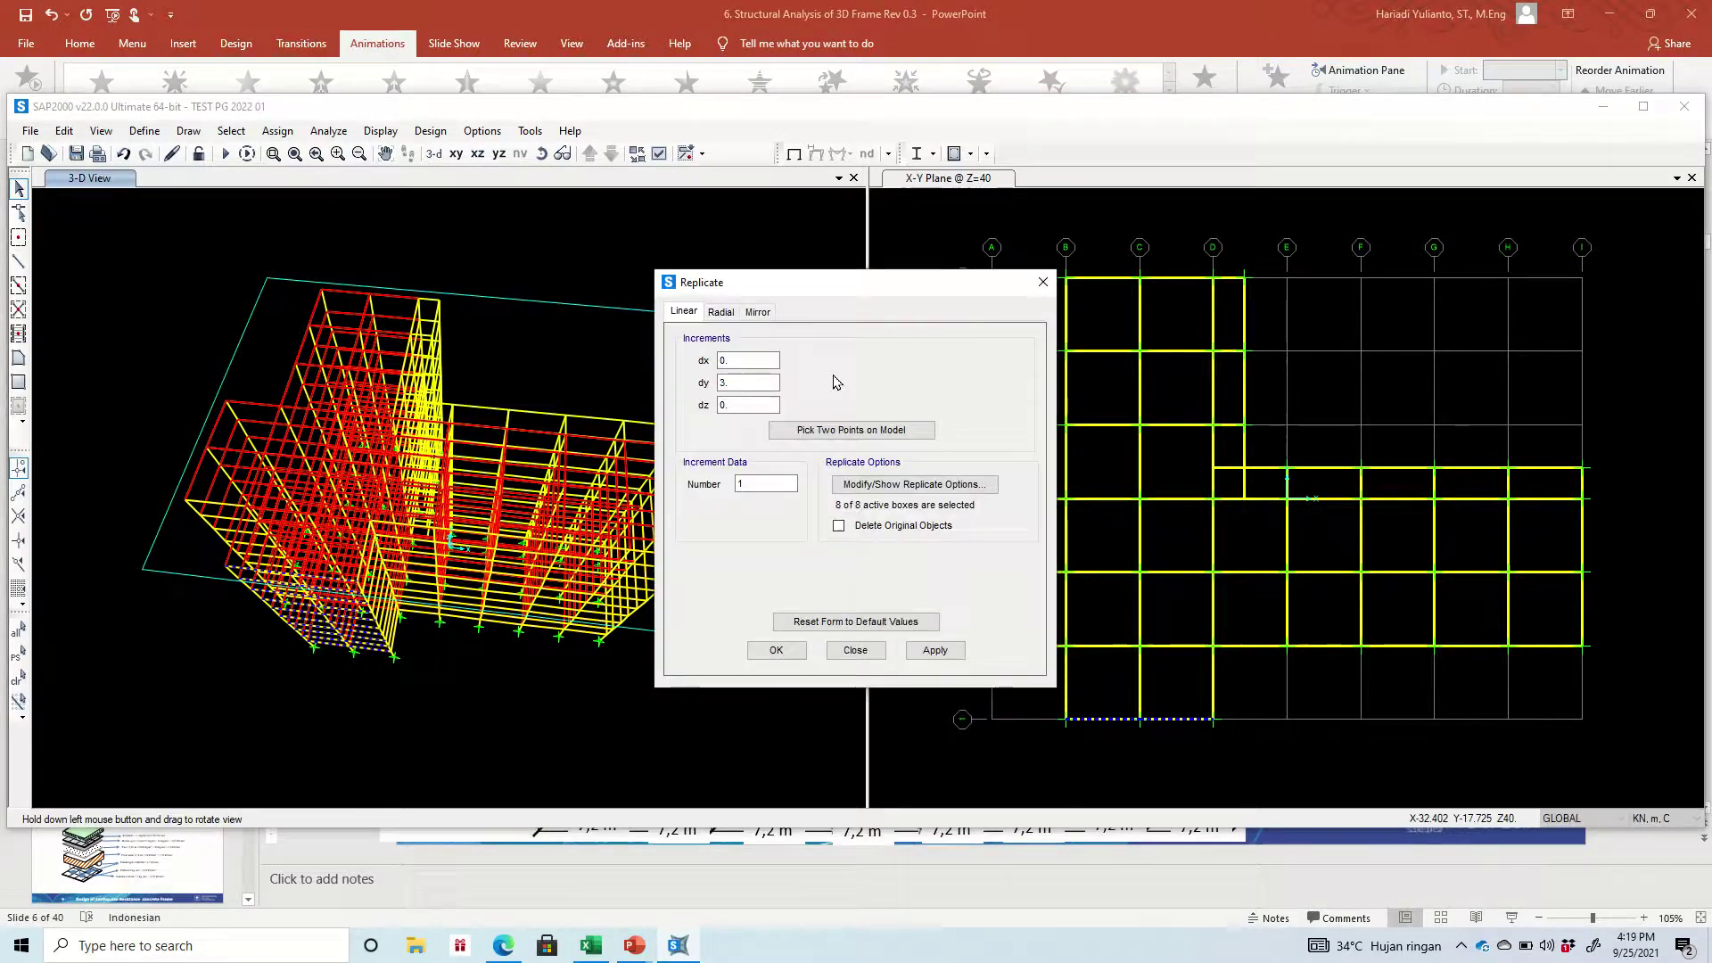
click(745, 380)
text(6)
click(634, 945)
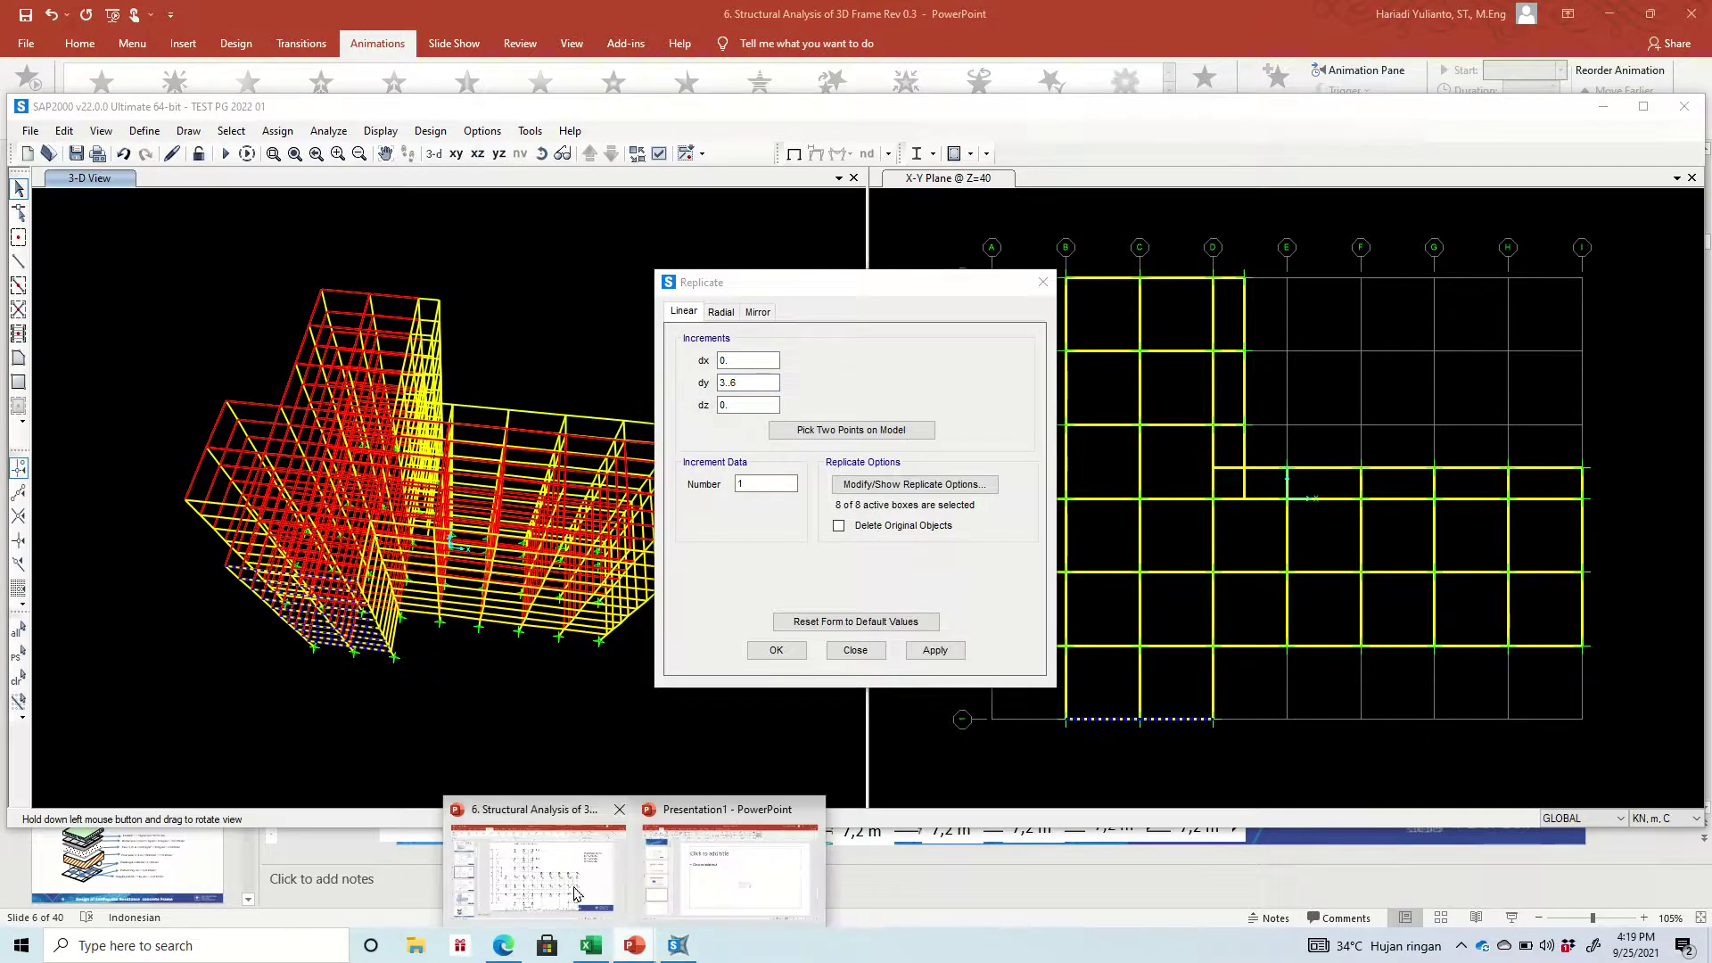
click(575, 894)
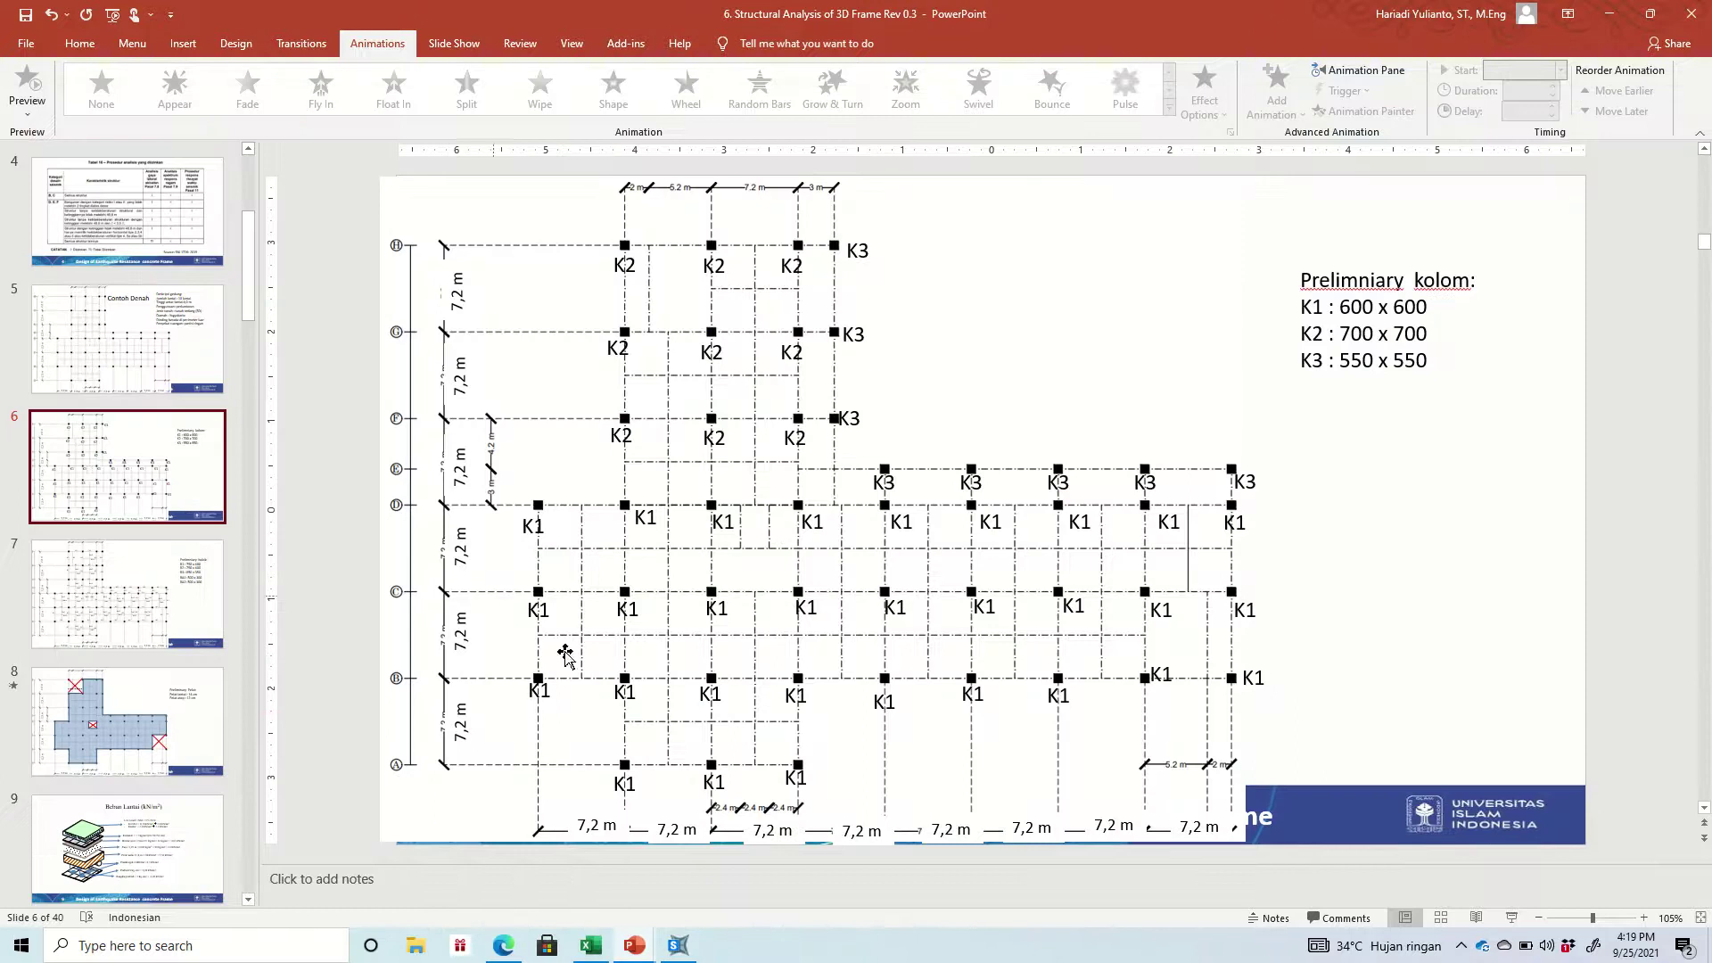
click(677, 945)
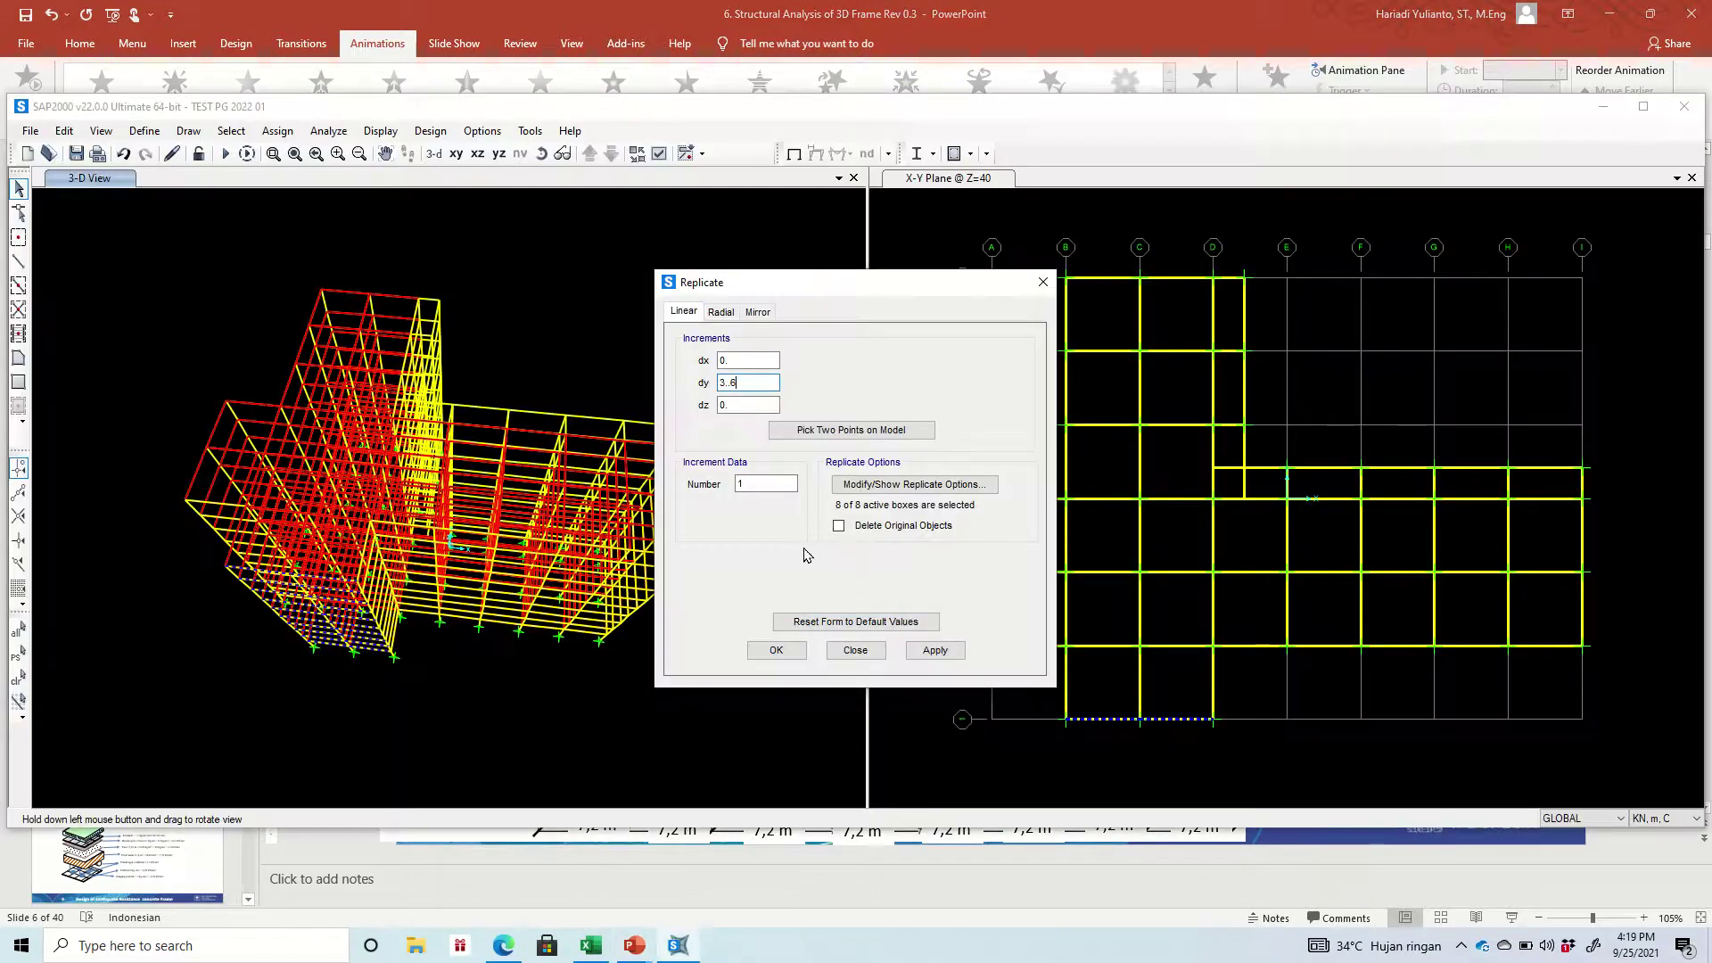
text(6)
click(932, 652)
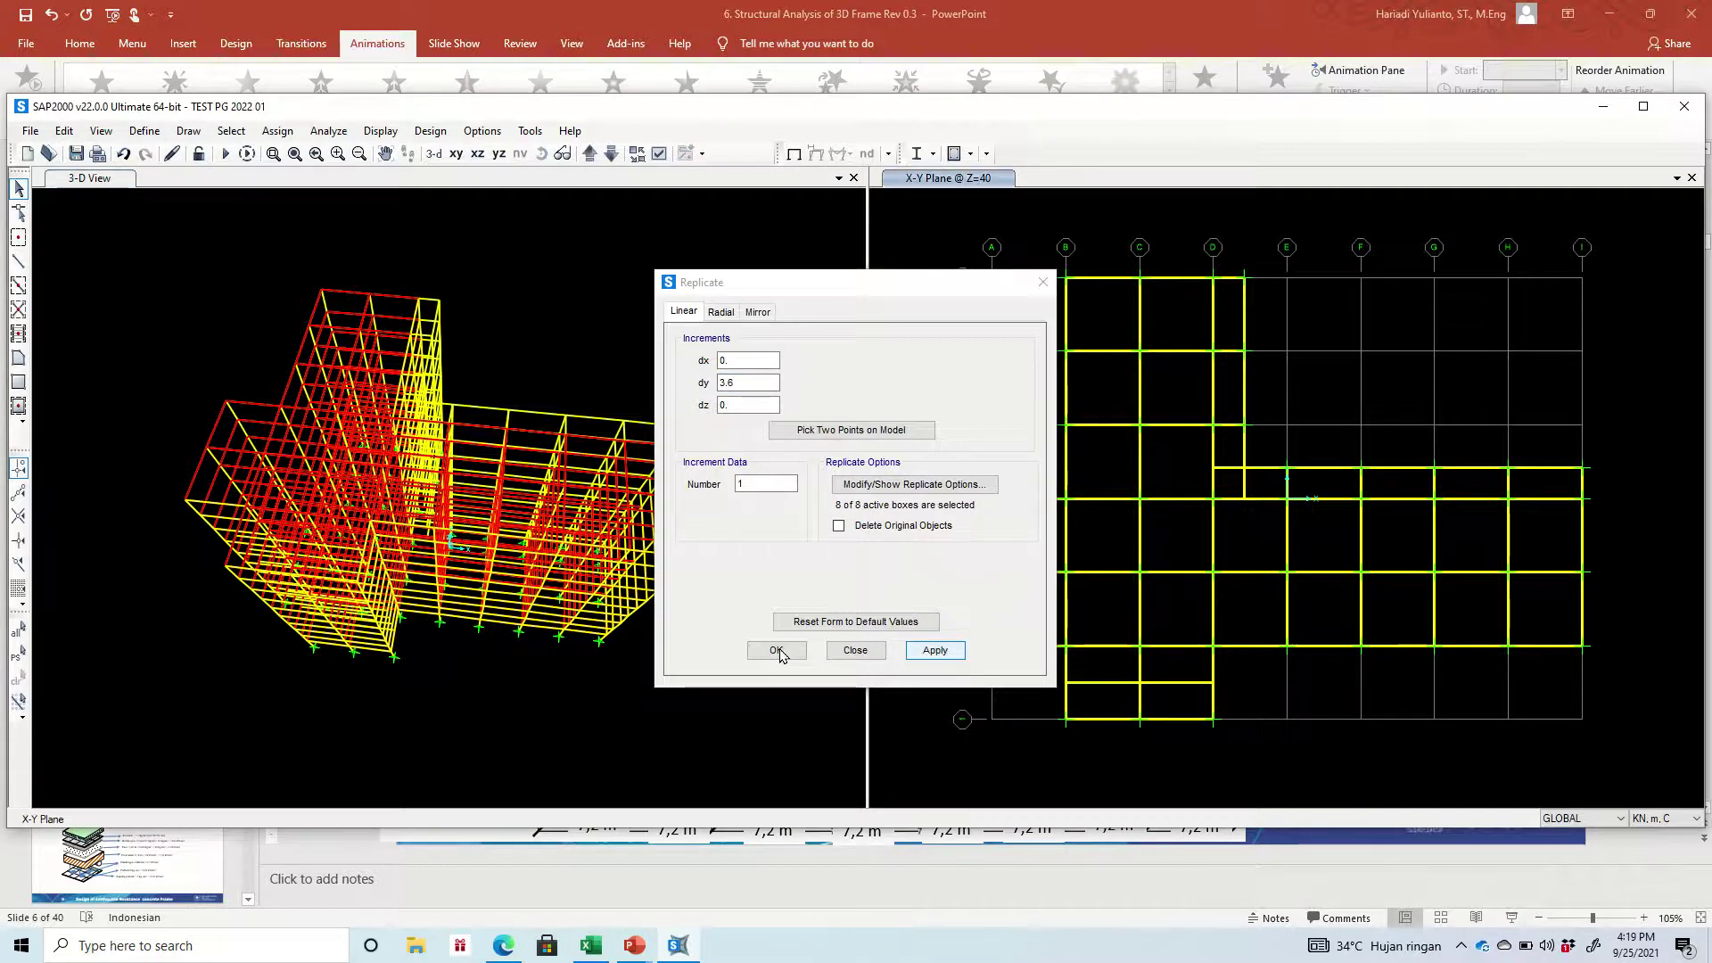
click(776, 651)
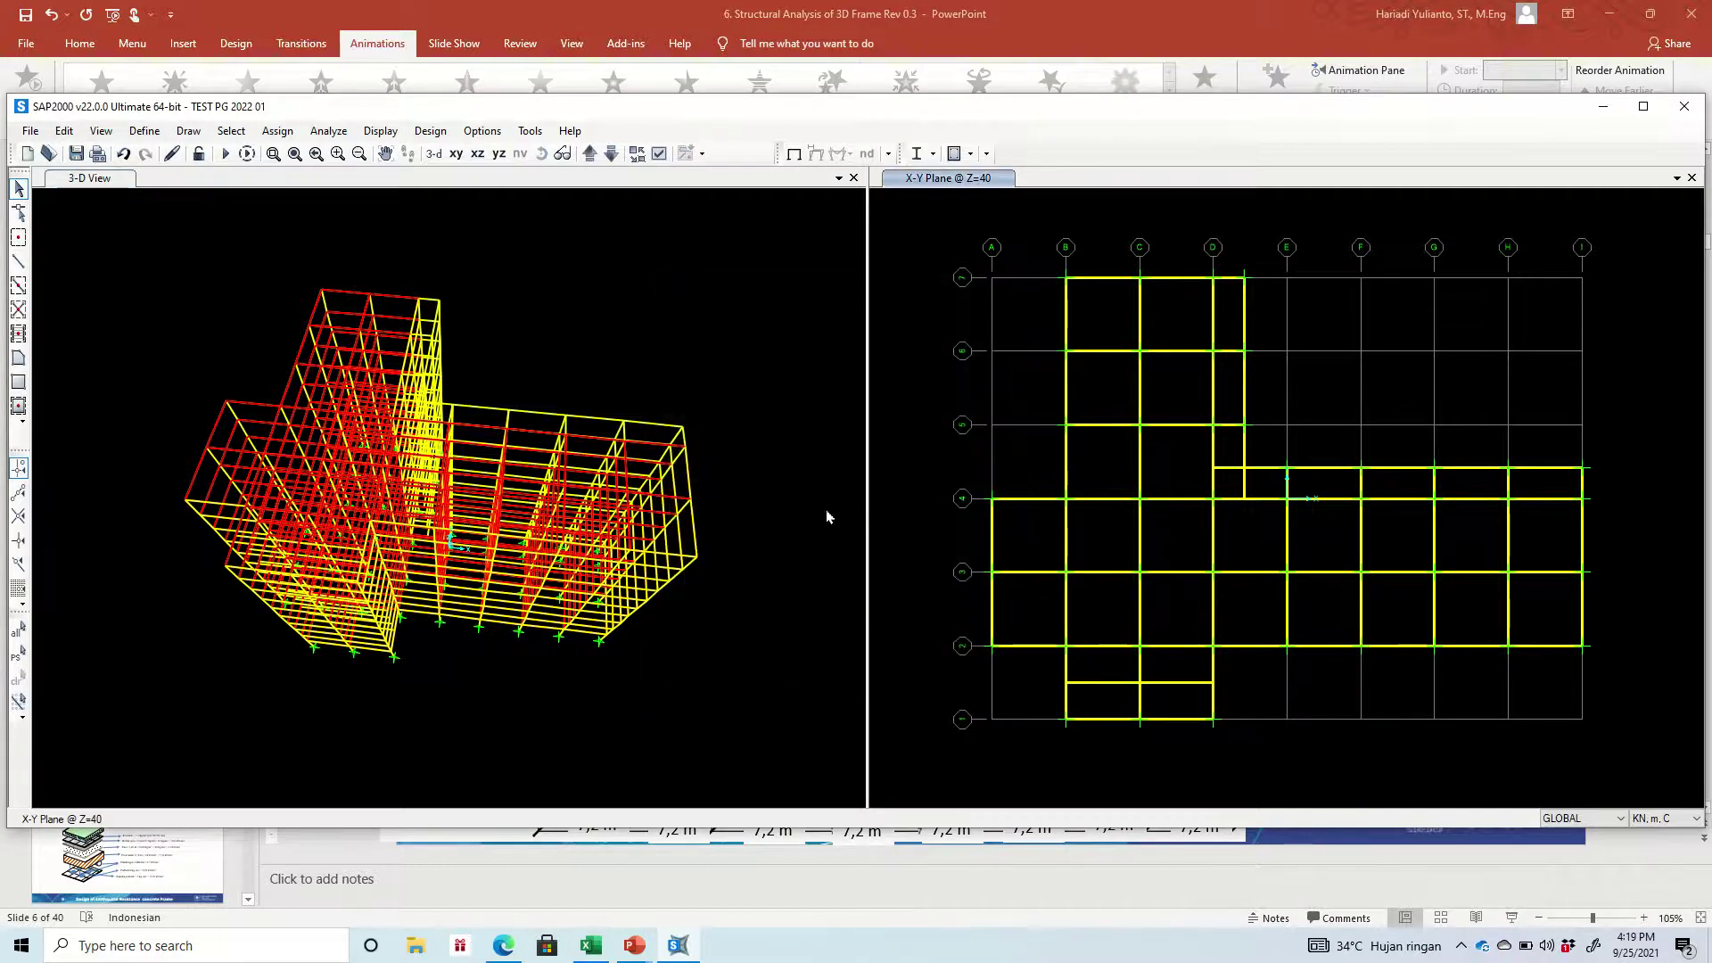
Rotate the 3D view and zoom in on the frame's end to examine the replicated intermediate beams
click(597, 681)
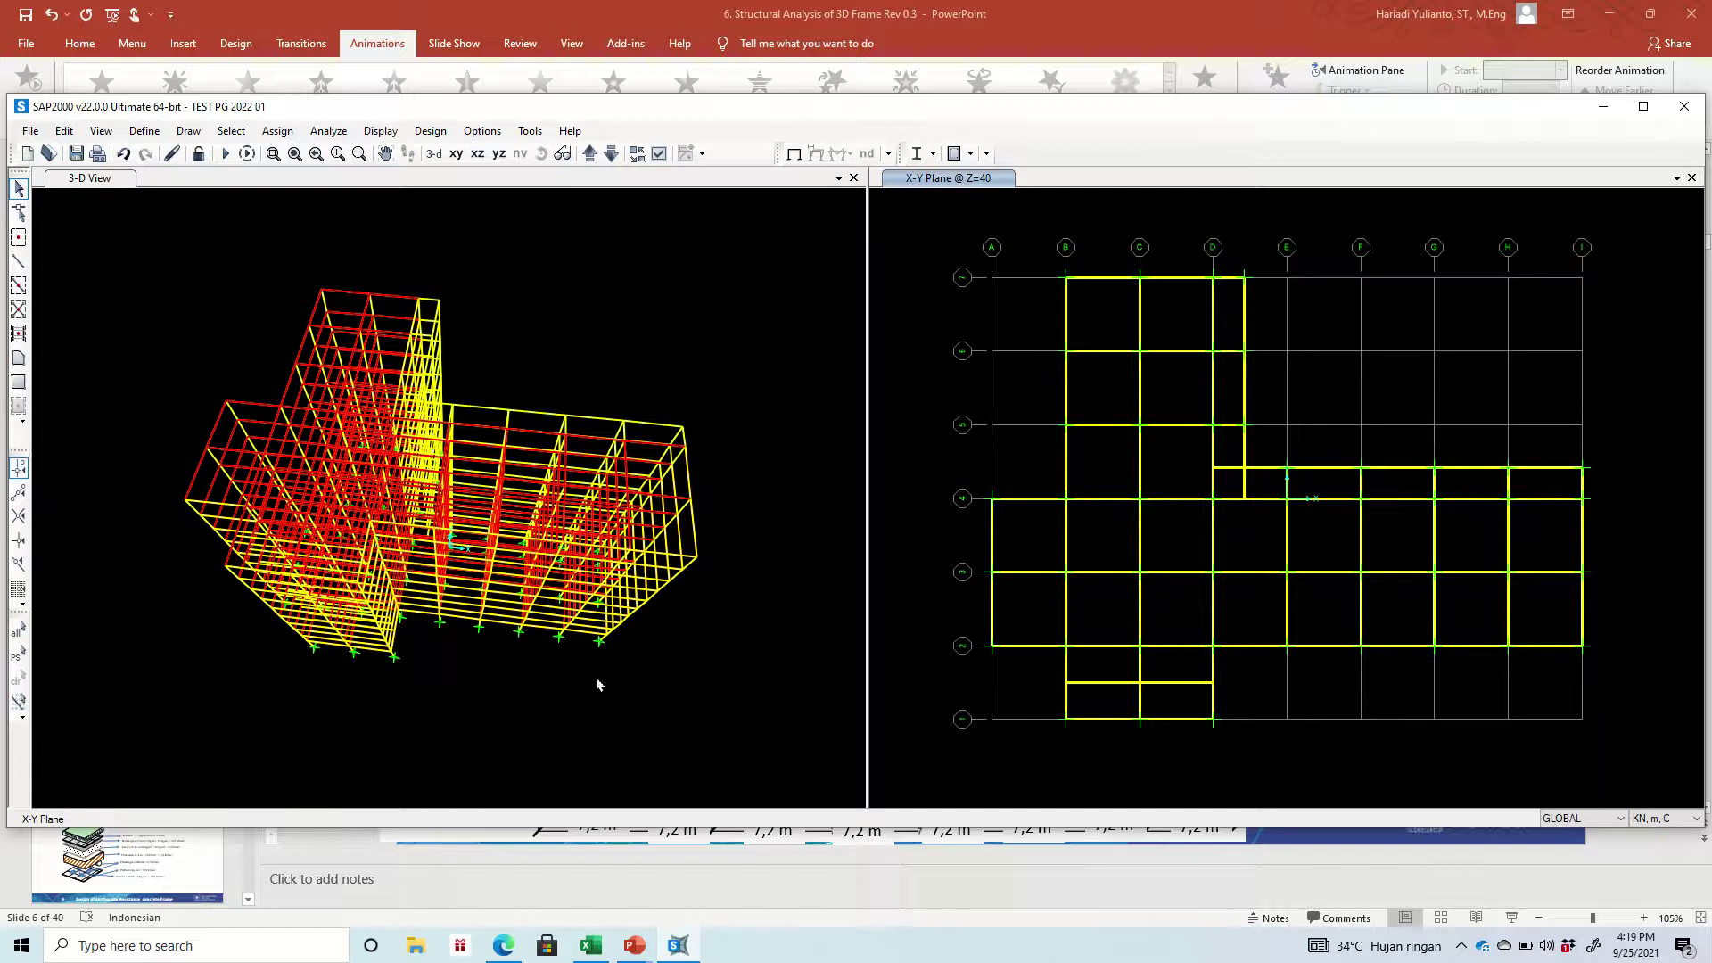
click(540, 156)
drag(526, 357, 271, 437)
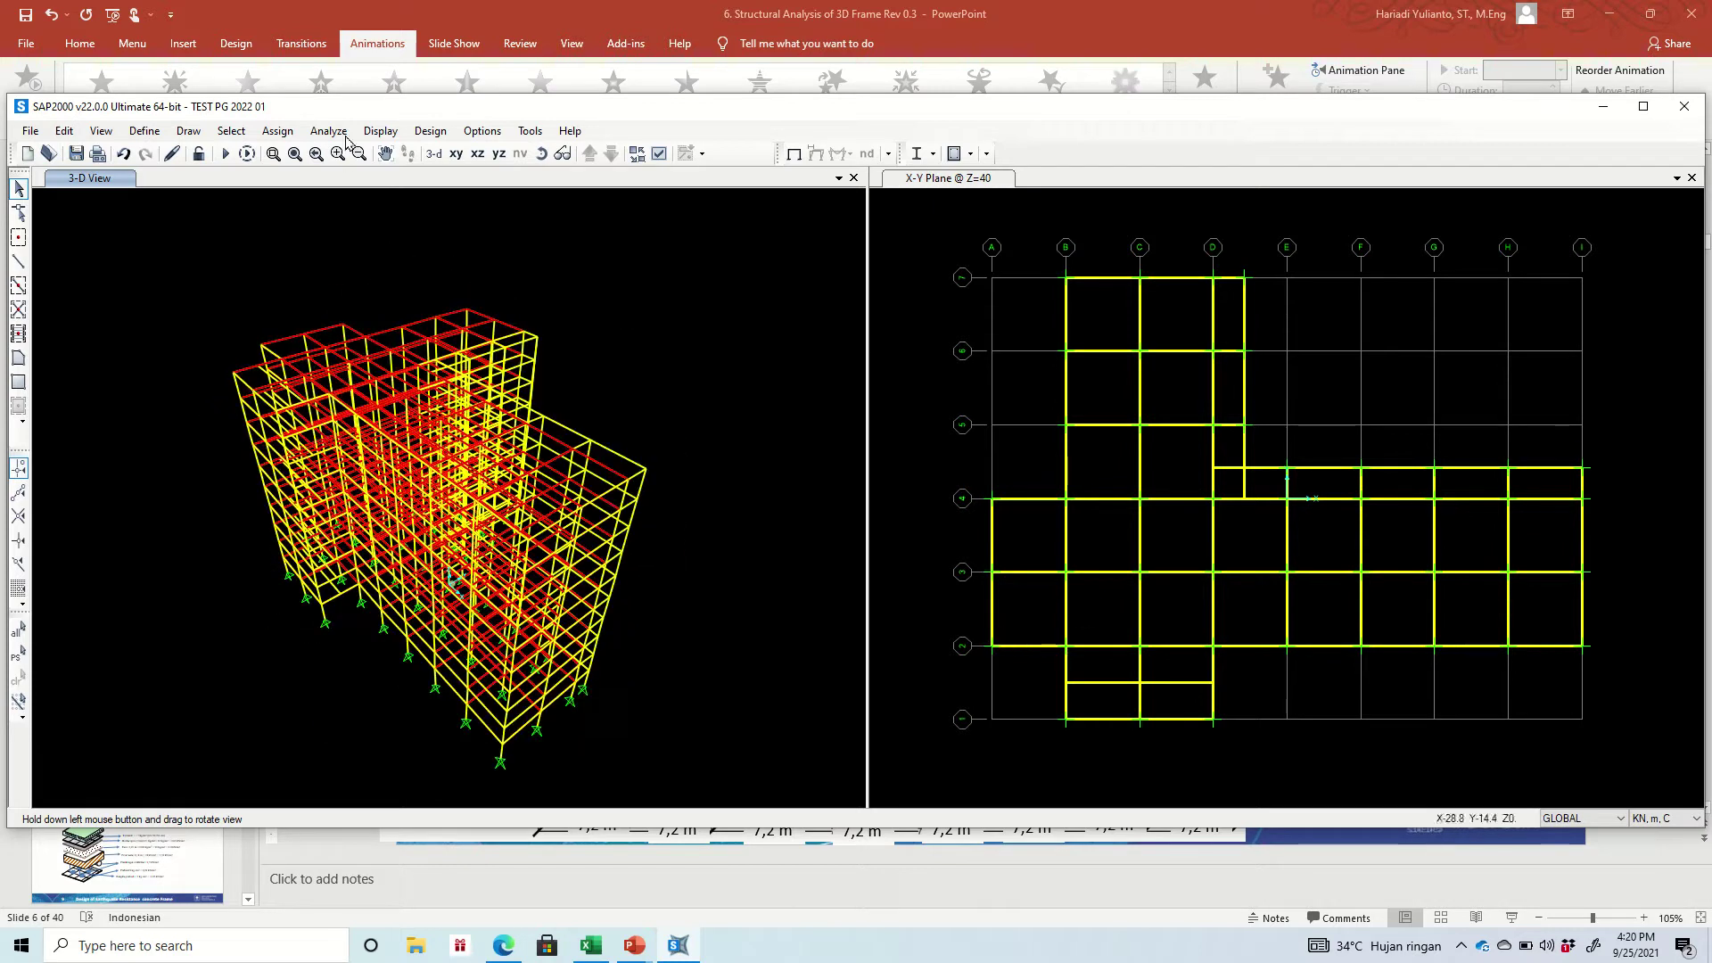
click(273, 155)
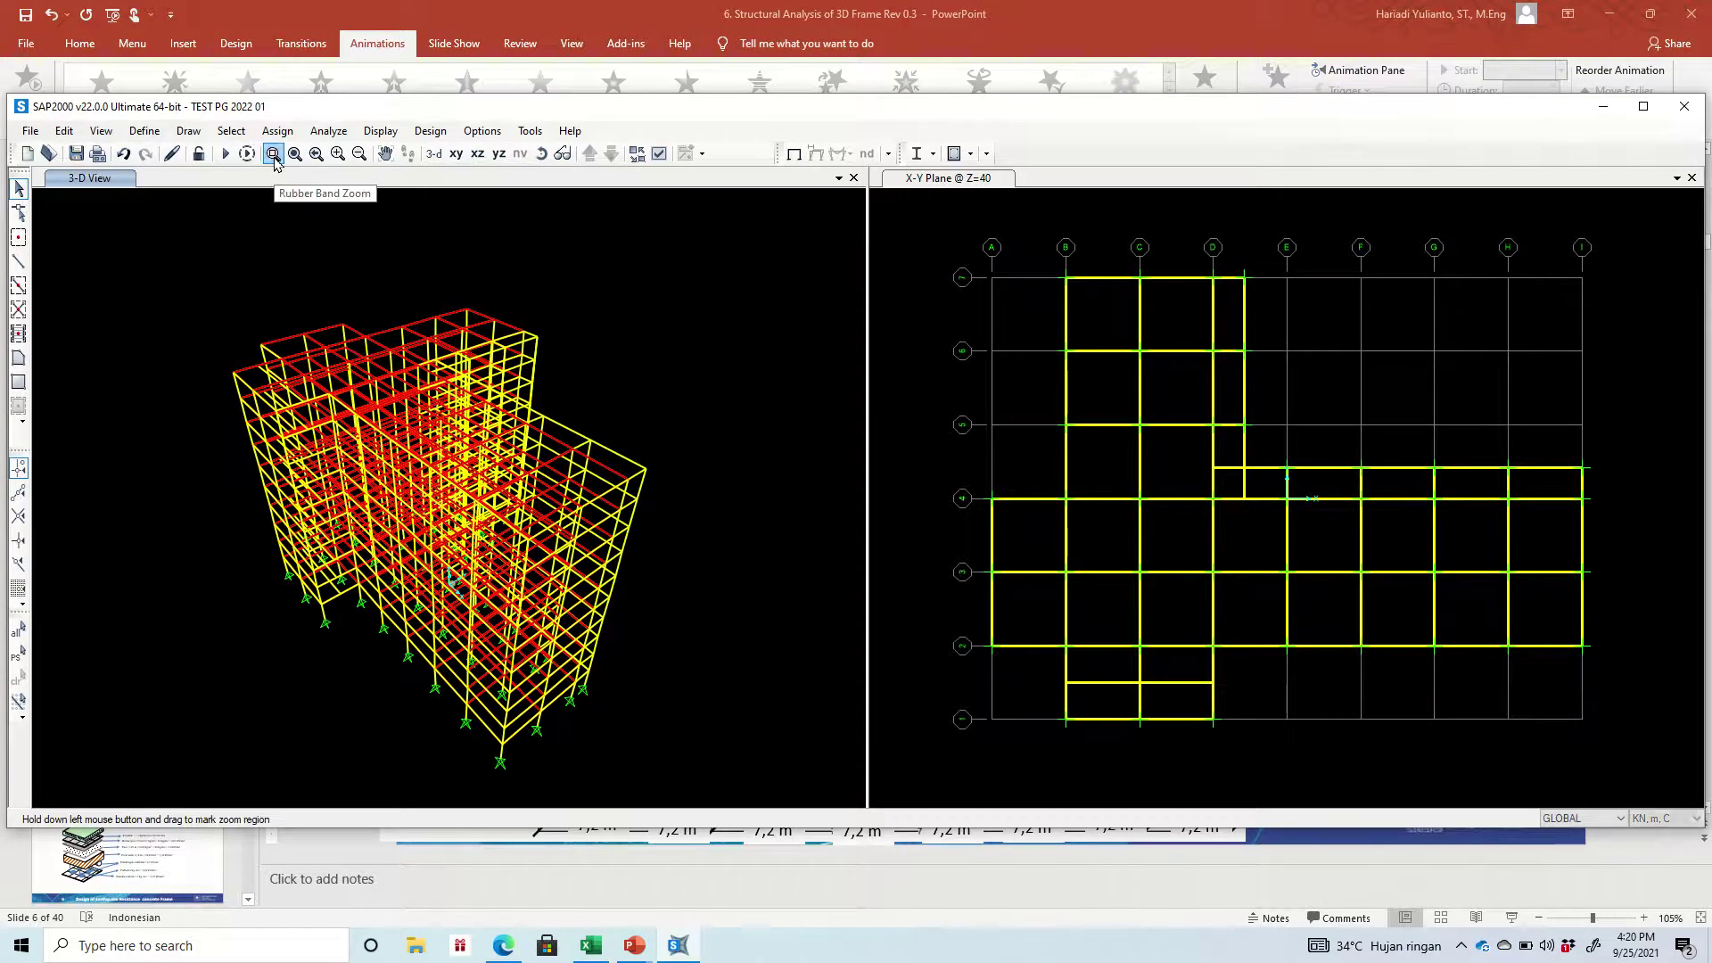
drag(178, 317, 346, 632)
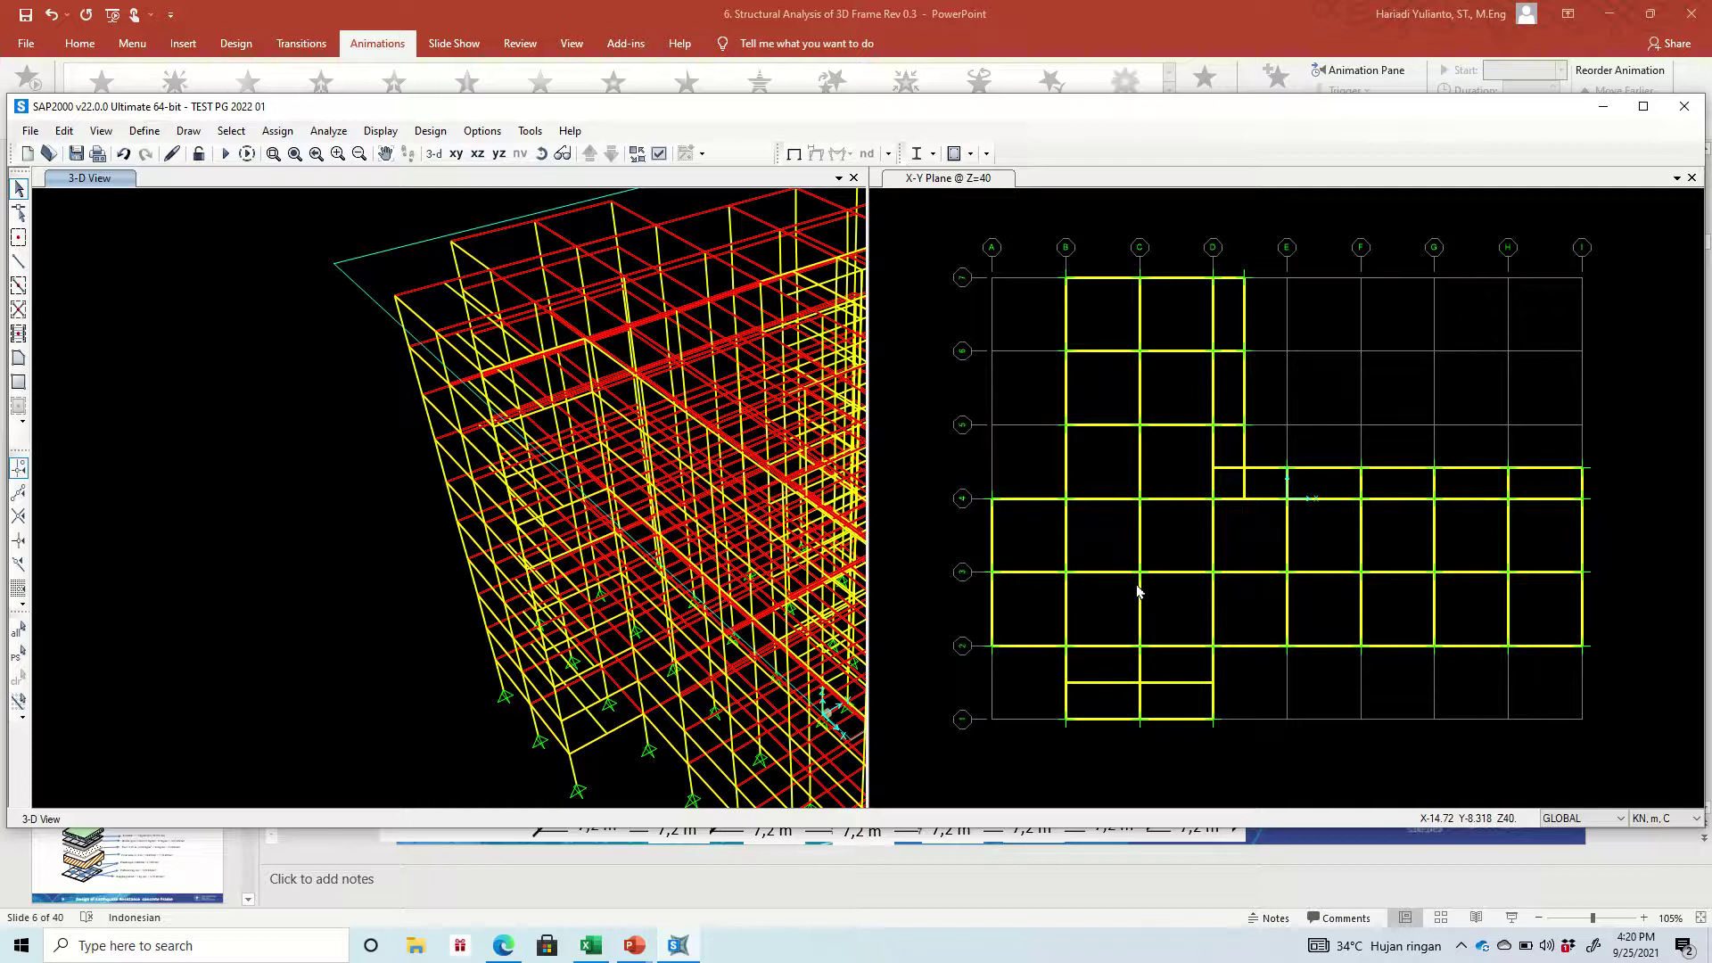
click(1526, 645)
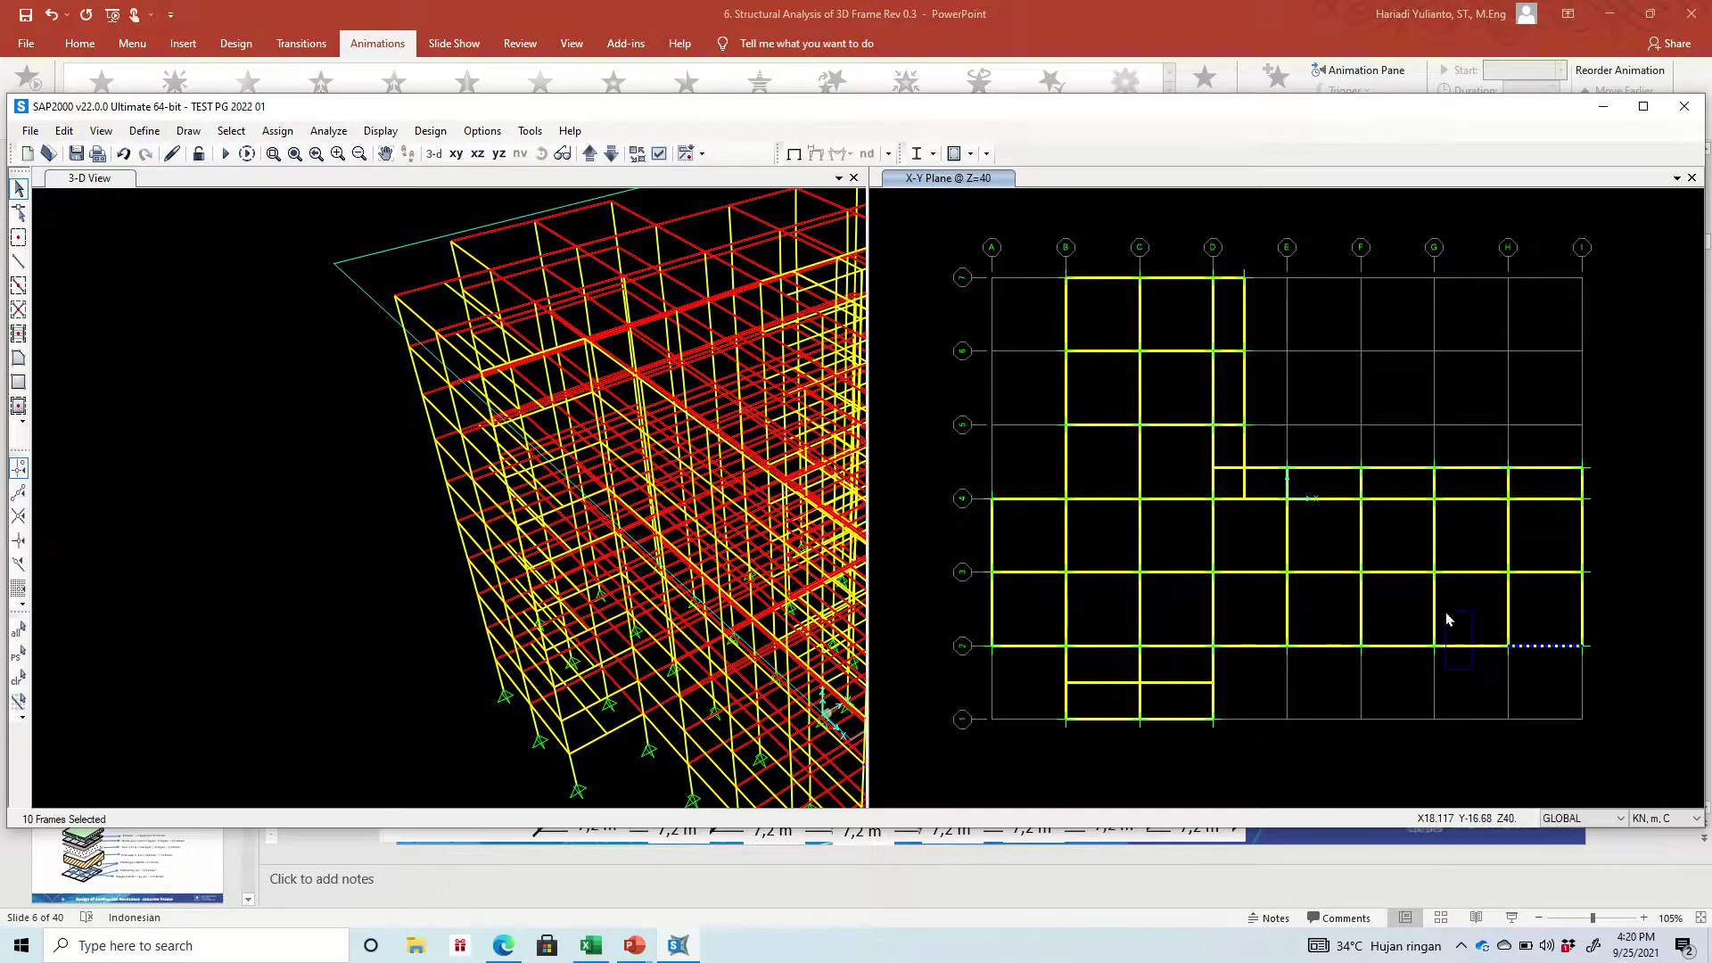
click(1449, 644)
click(1387, 644)
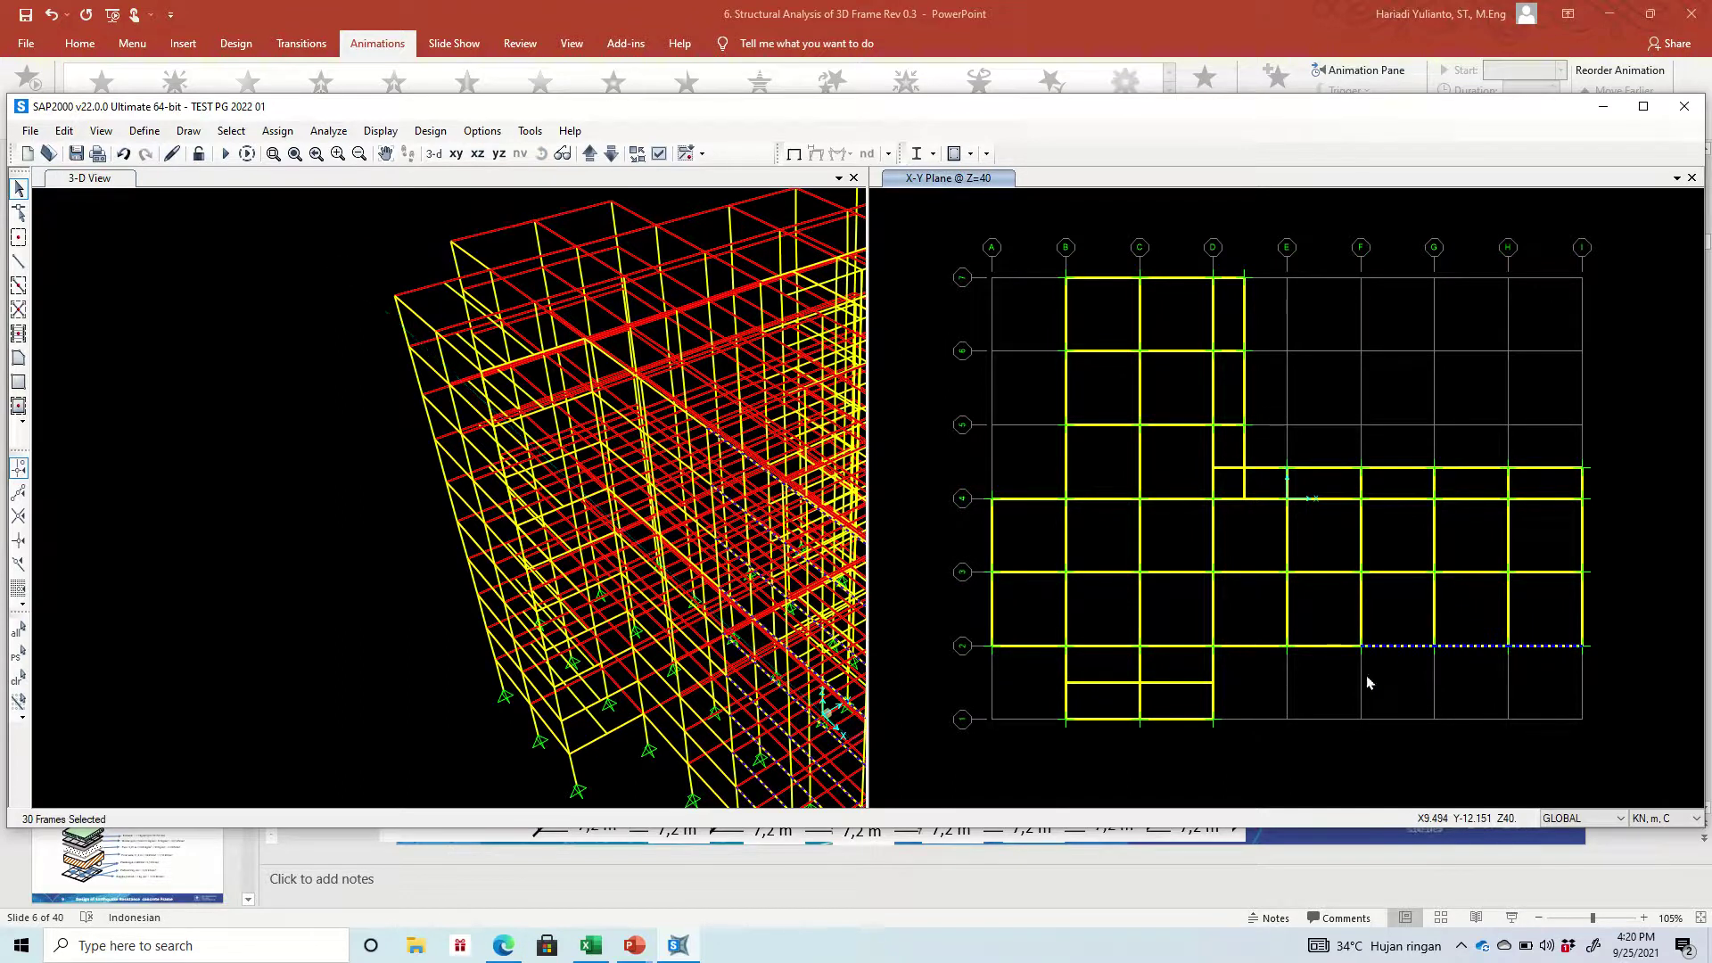
click(1312, 645)
click(1238, 645)
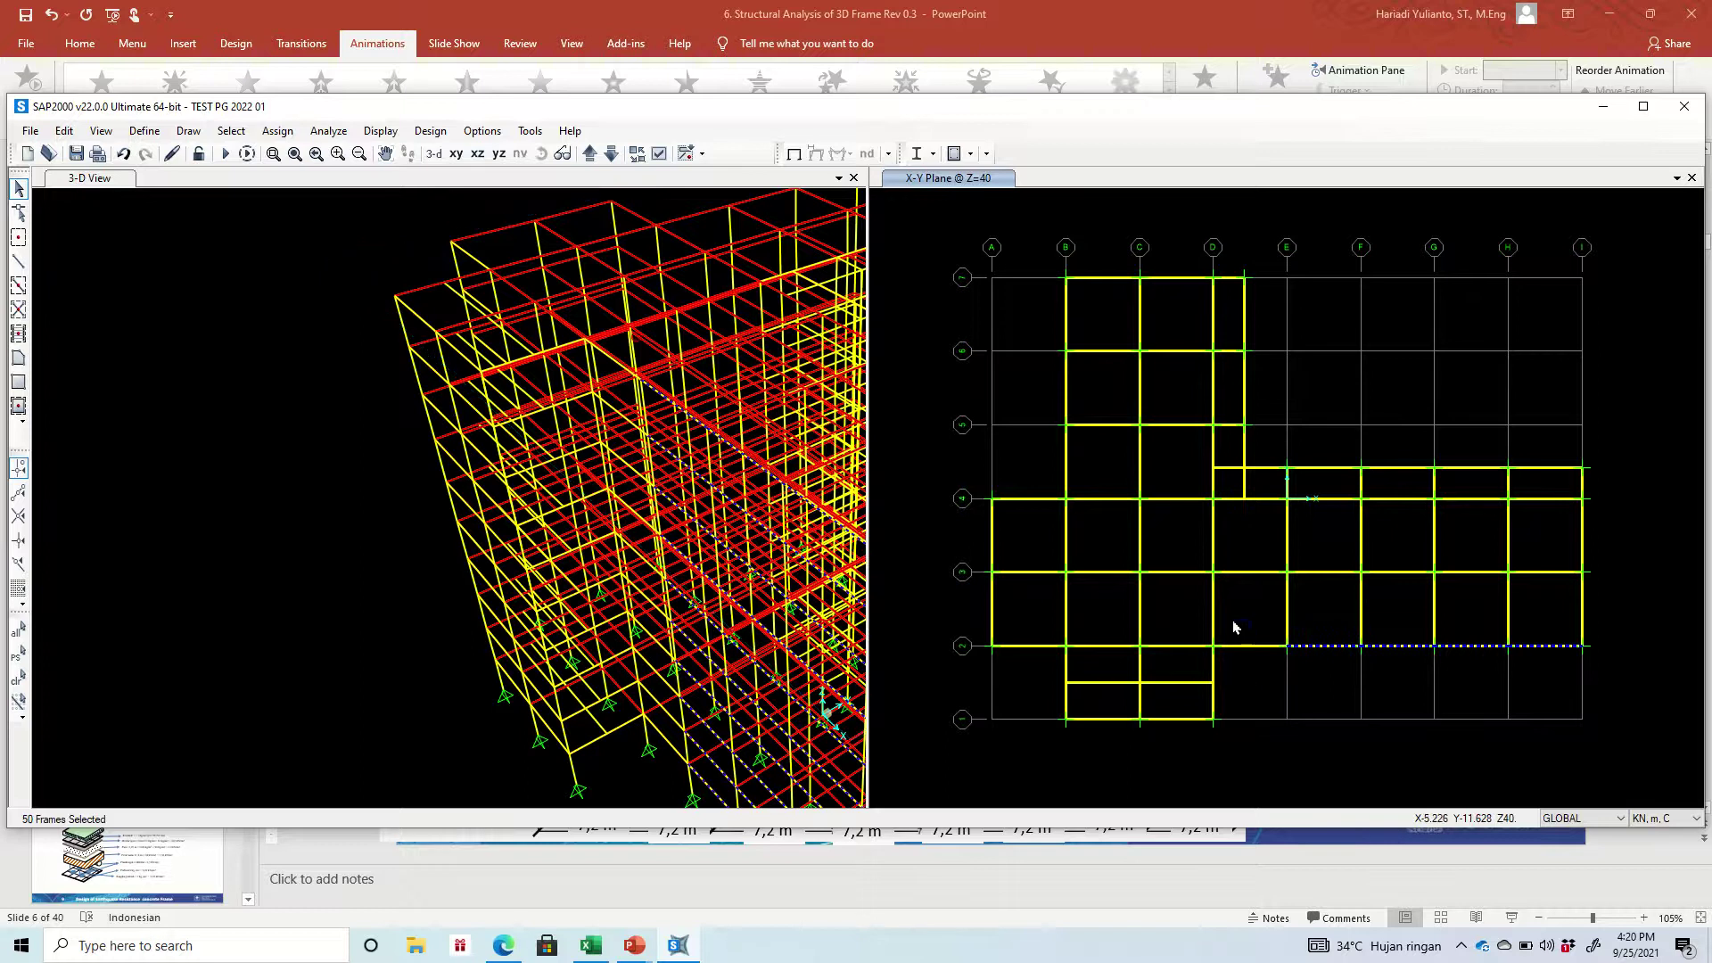
click(1159, 644)
click(1104, 643)
click(1042, 645)
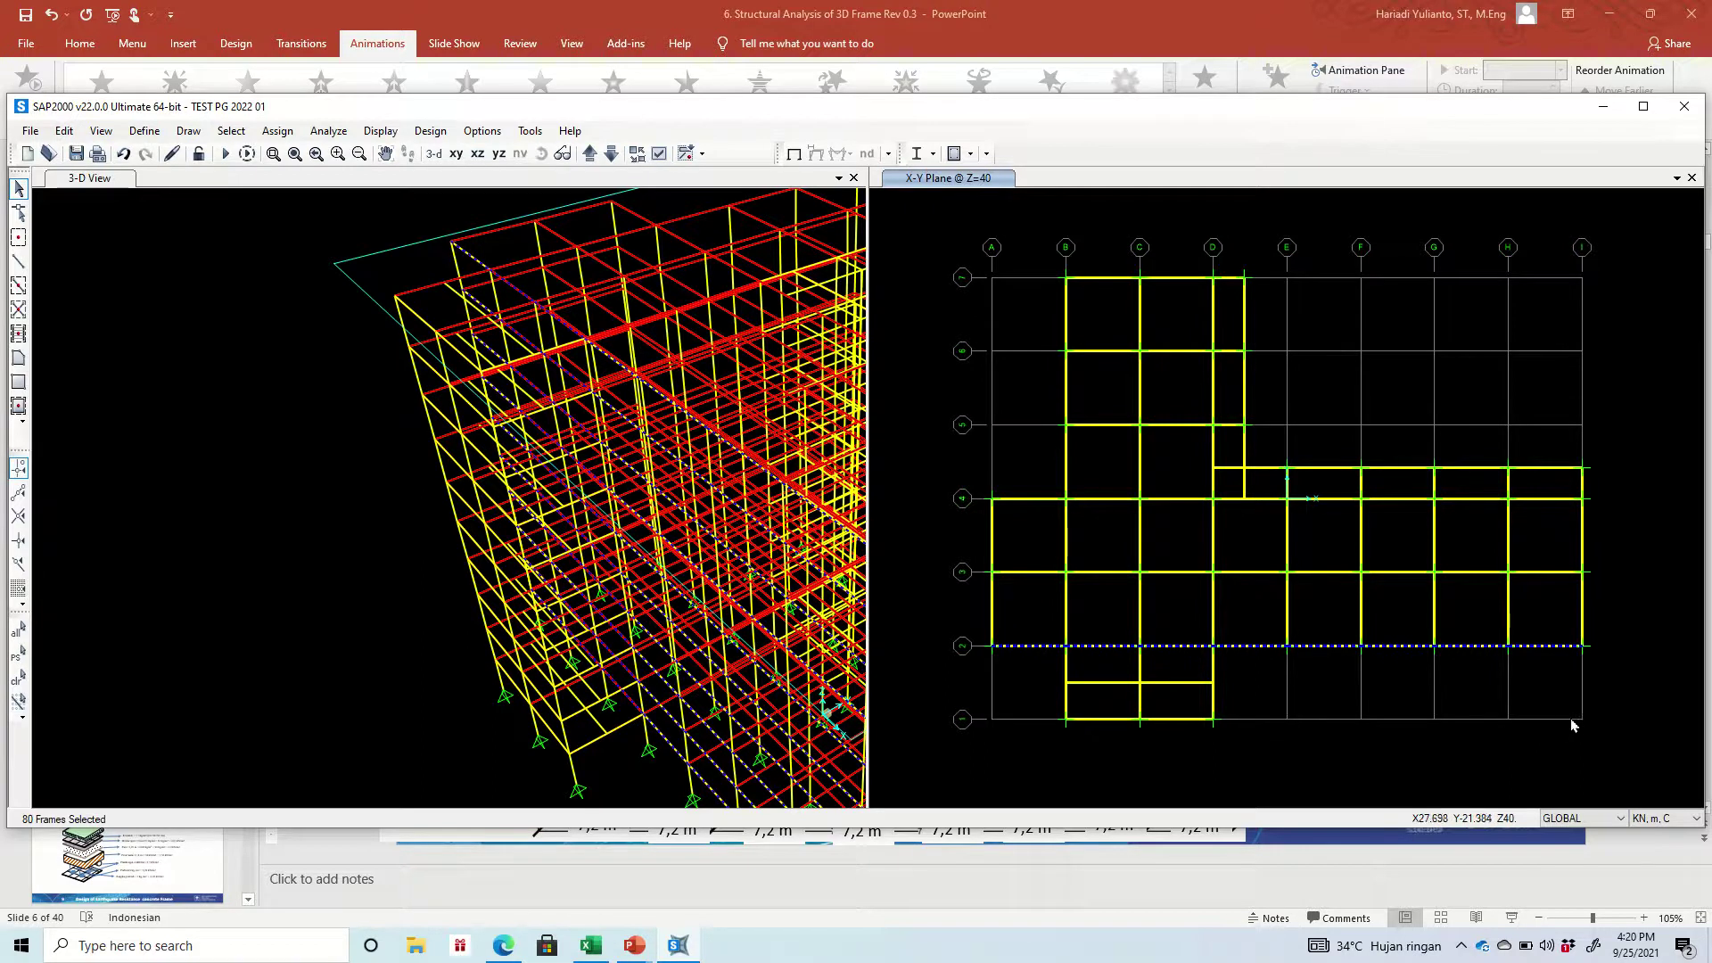
drag(1627, 696, 1035, 612)
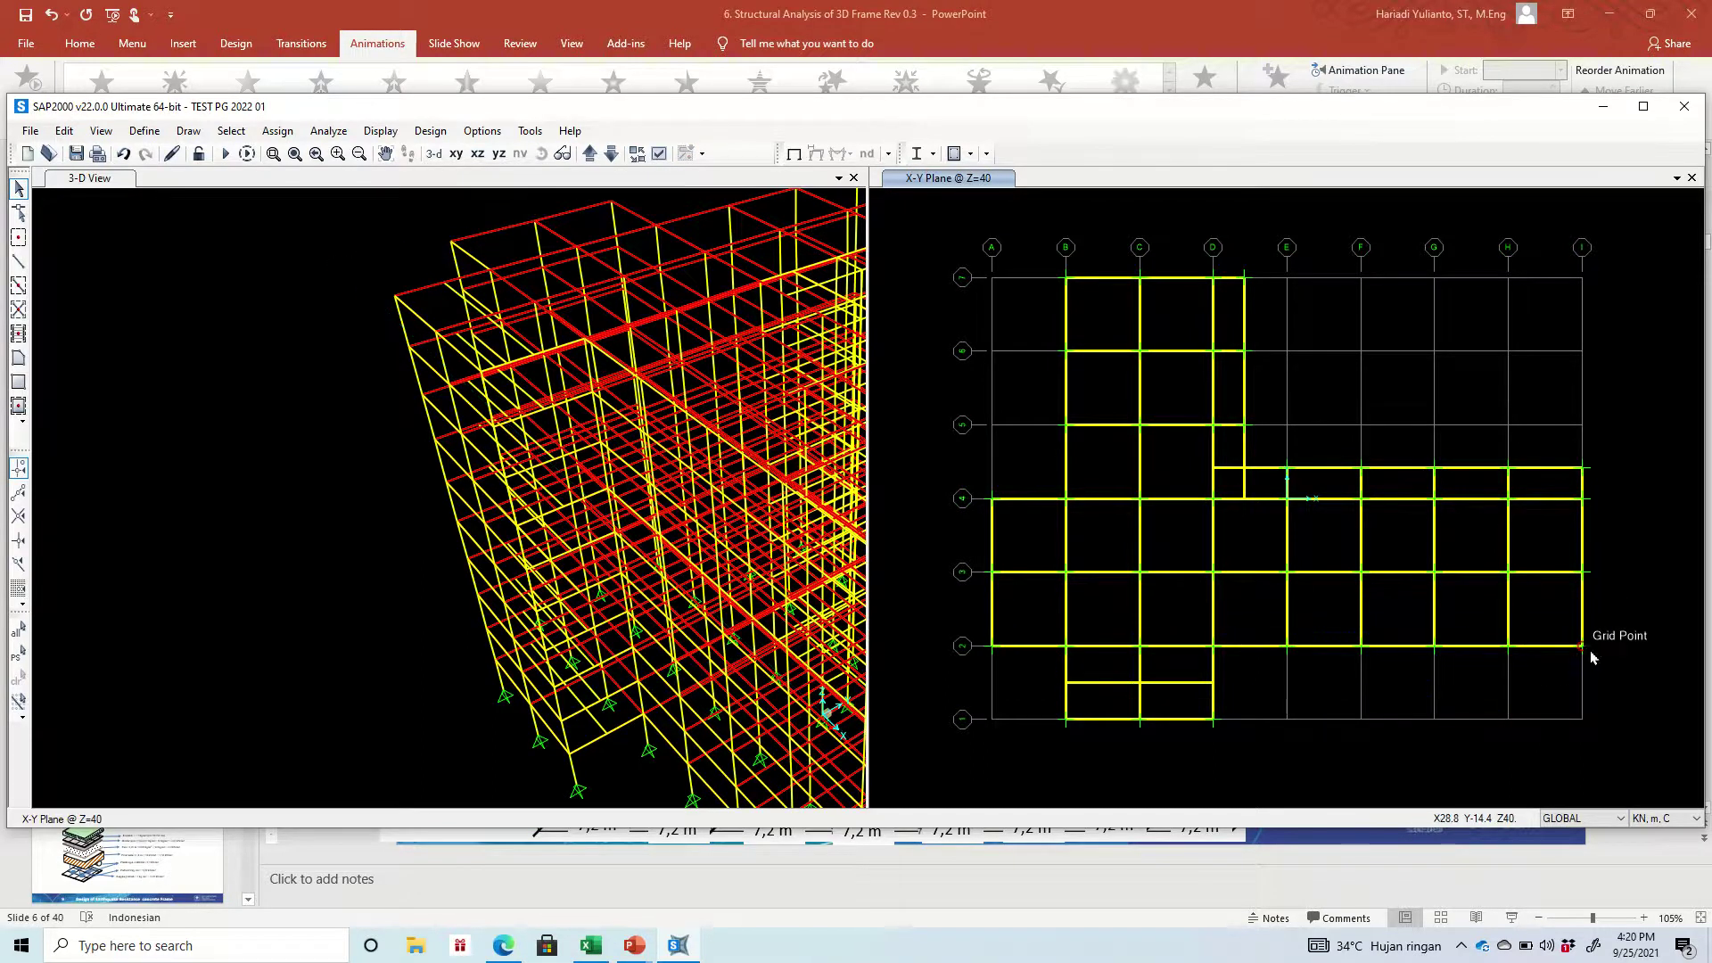
drag(1601, 655, 978, 638)
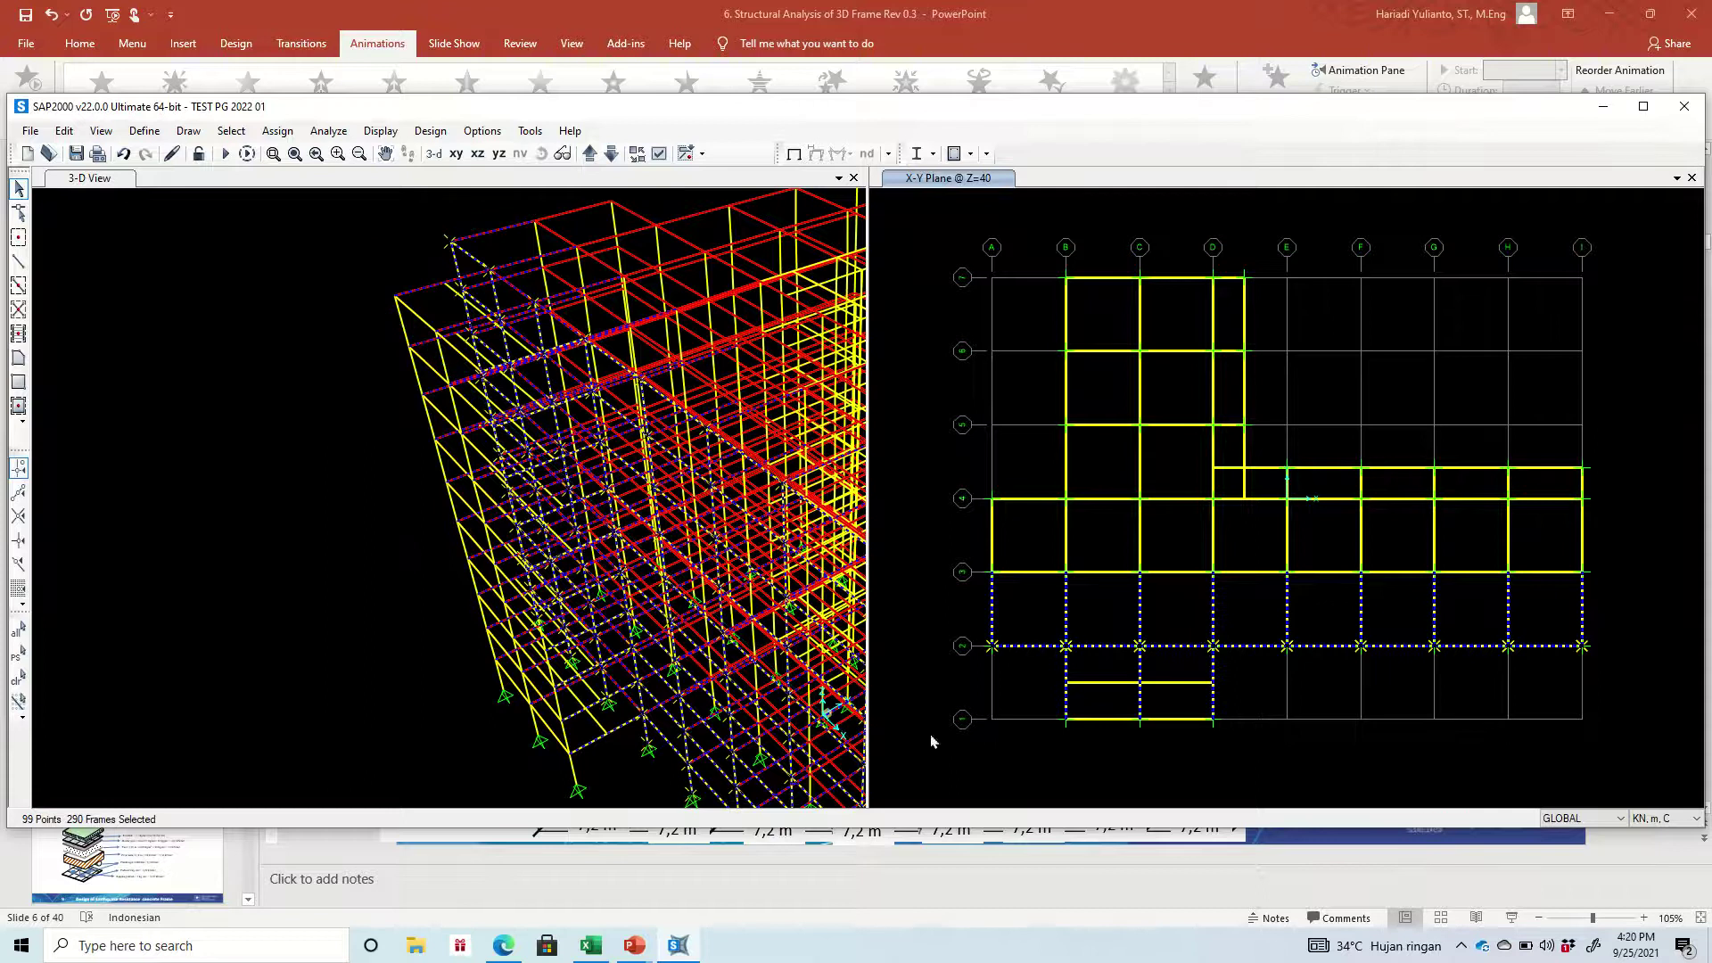
key(ctrl+shift+c)
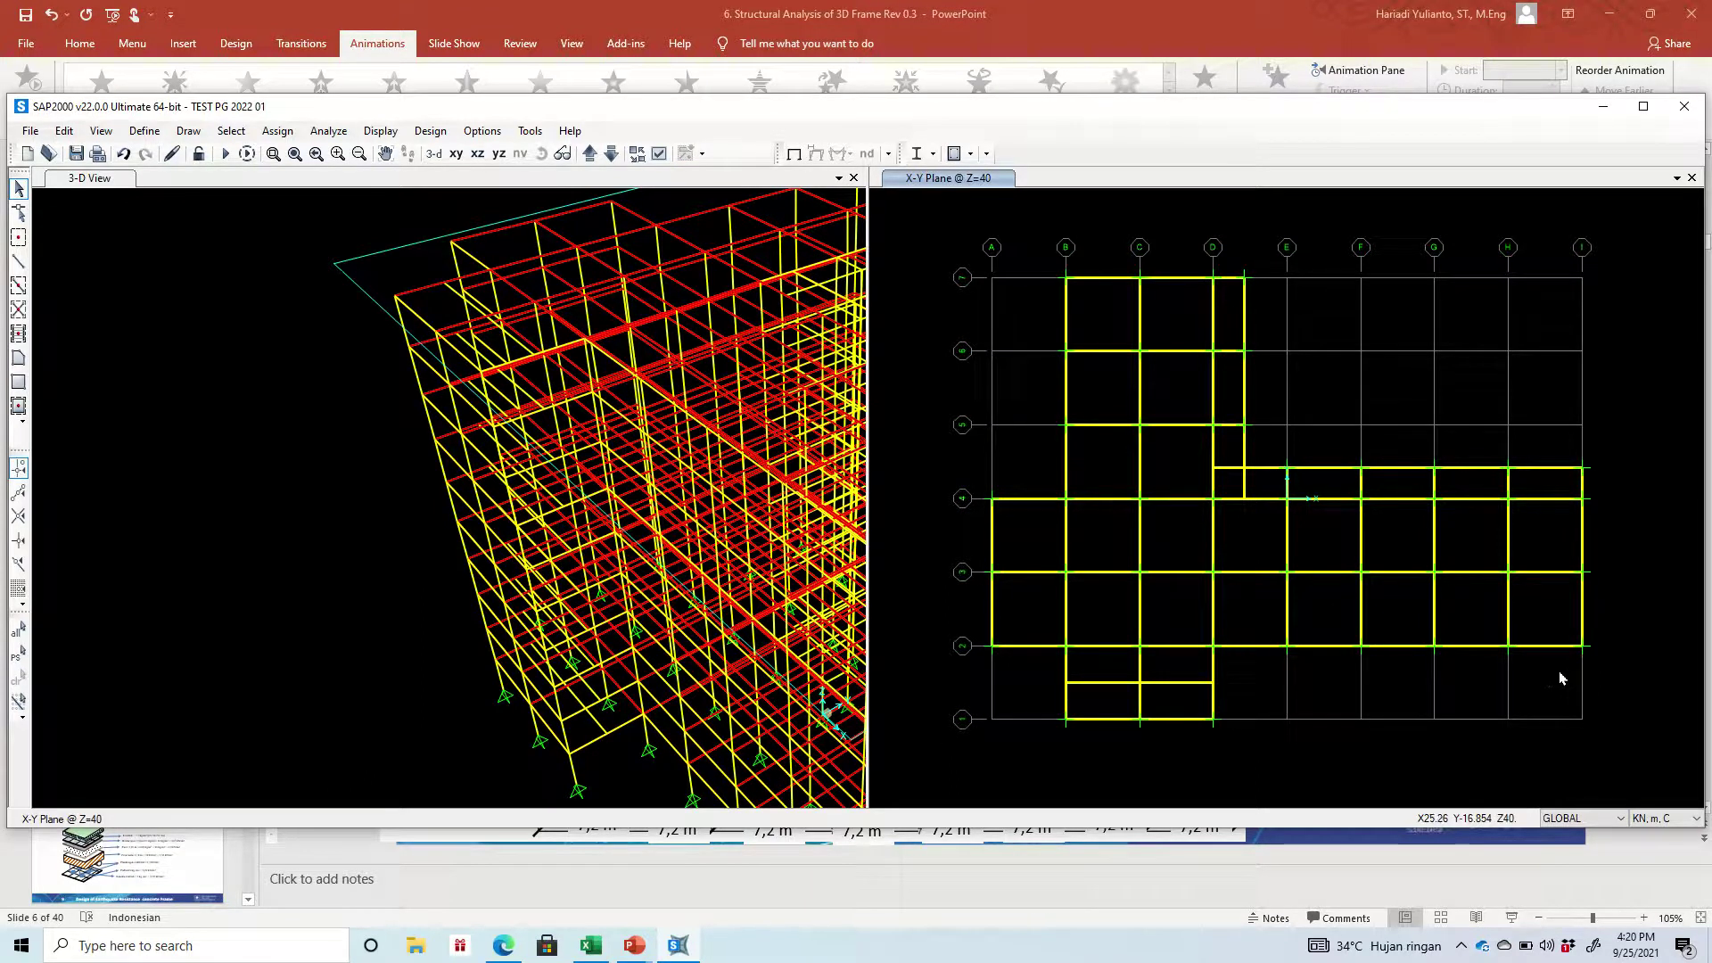
Replicate the line 2 beams between grids A and I once linearly with dy 3.6 m
drag(1547, 633, 1080, 621)
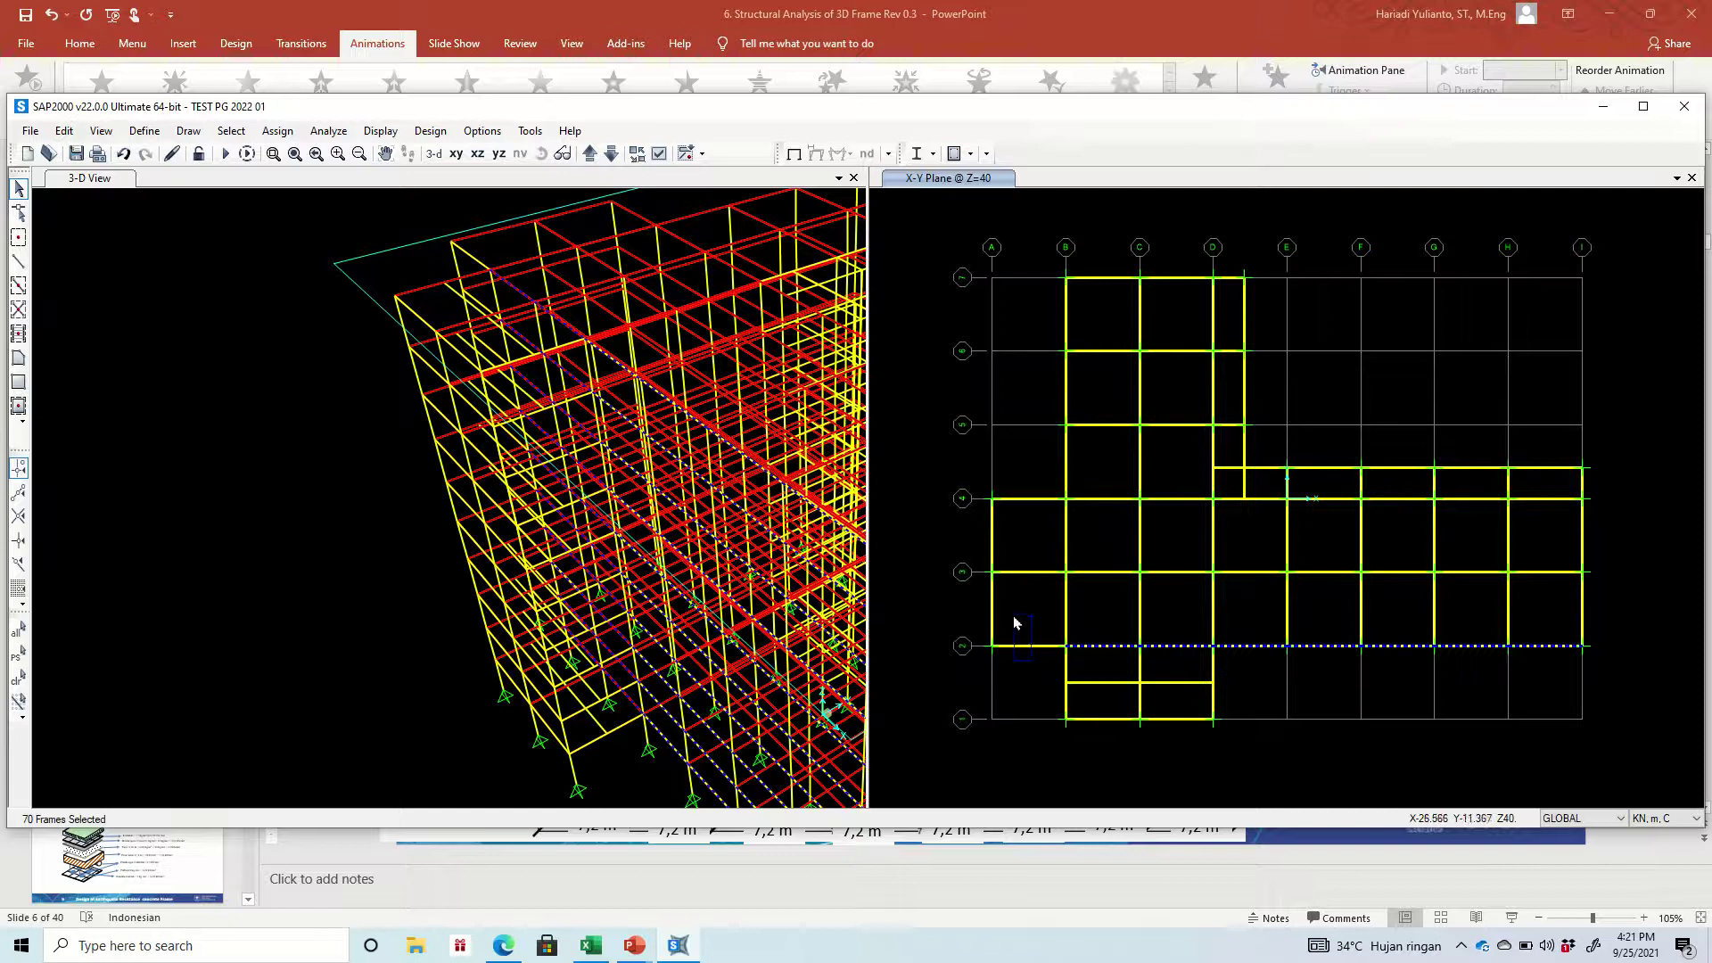
drag(1014, 623, 1005, 633)
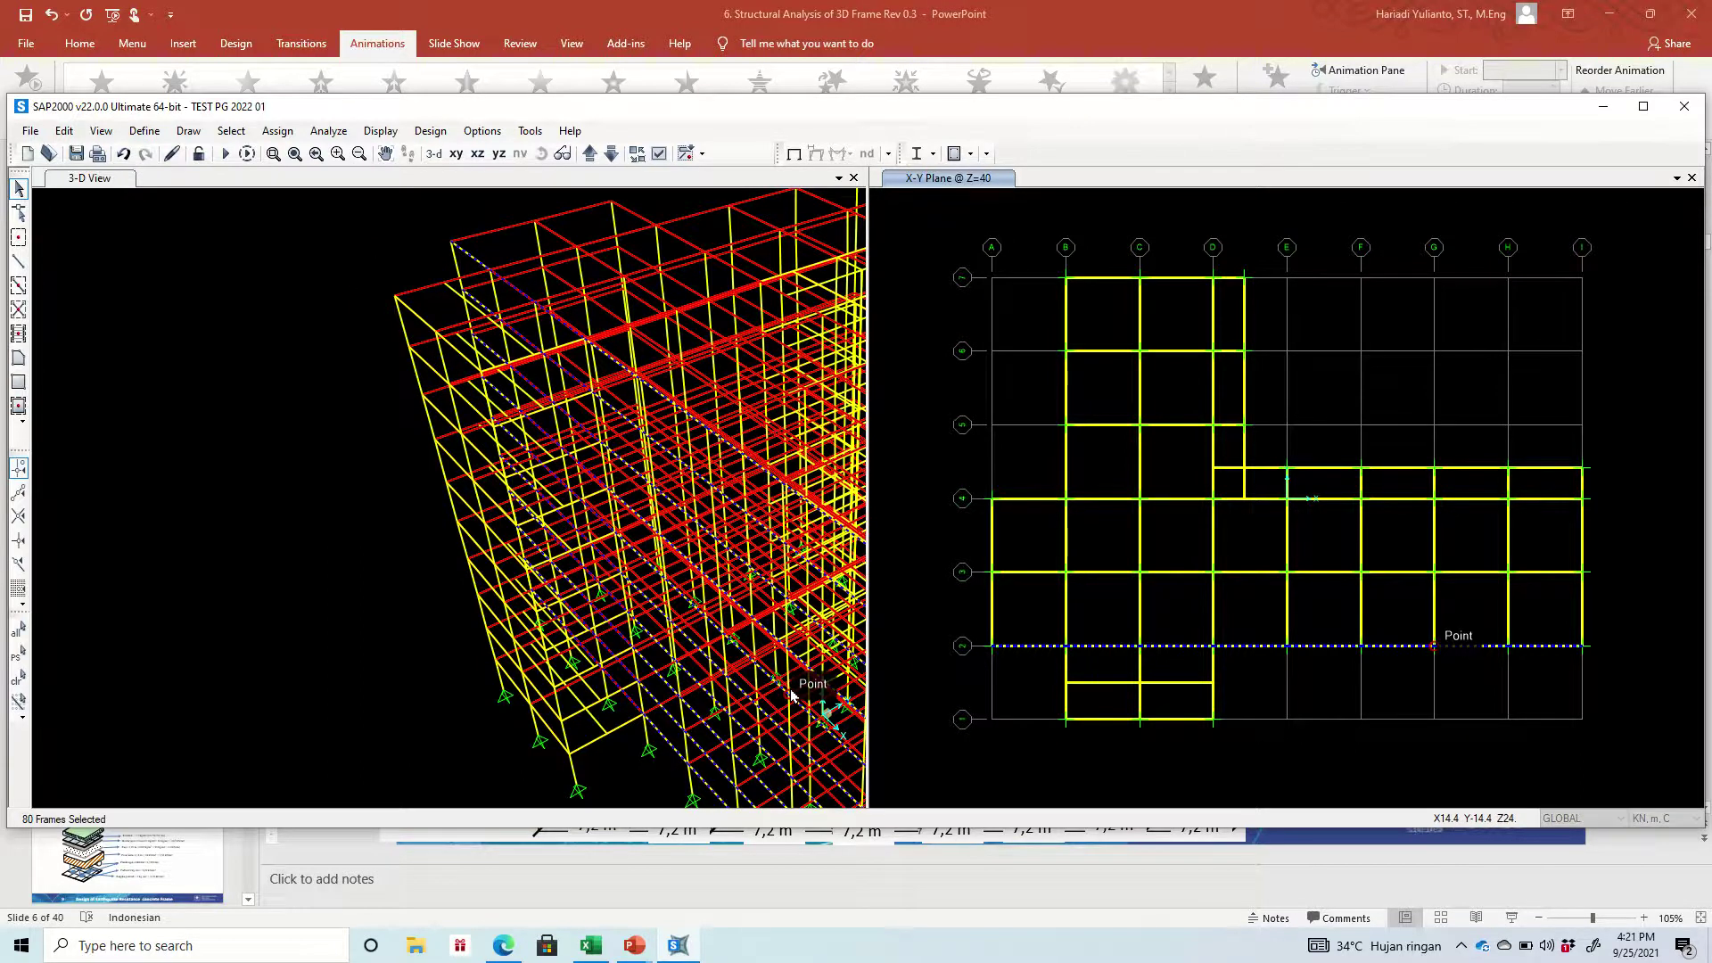
key(ctrl+r)
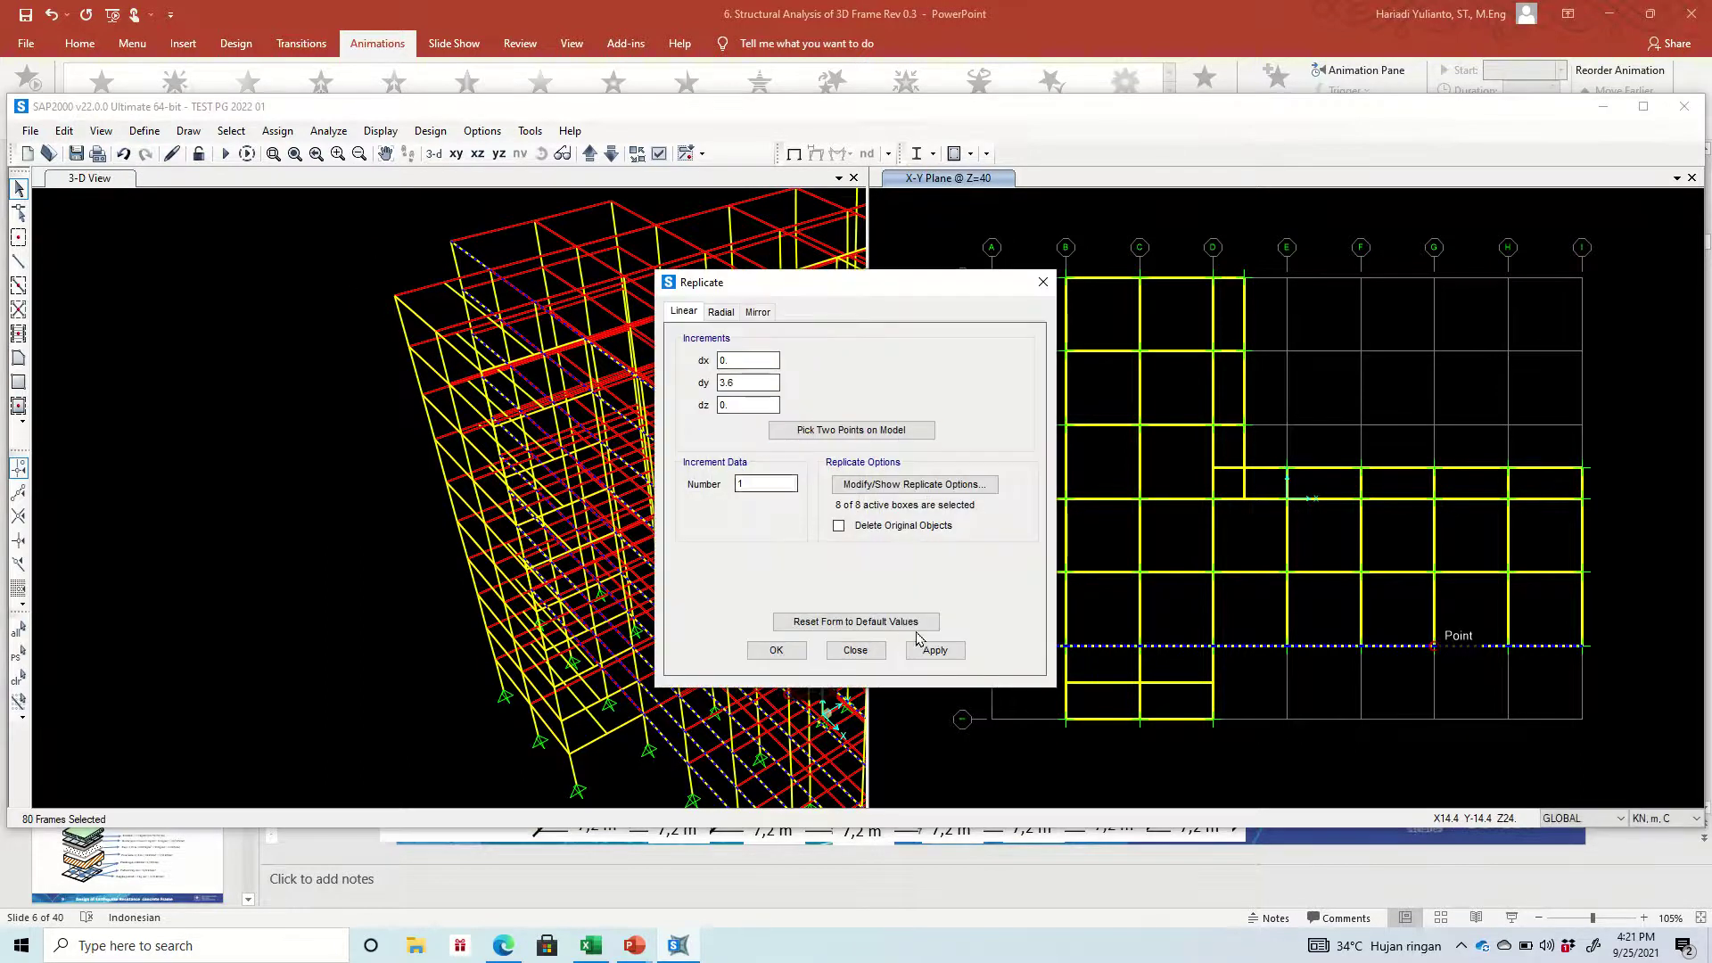
click(935, 652)
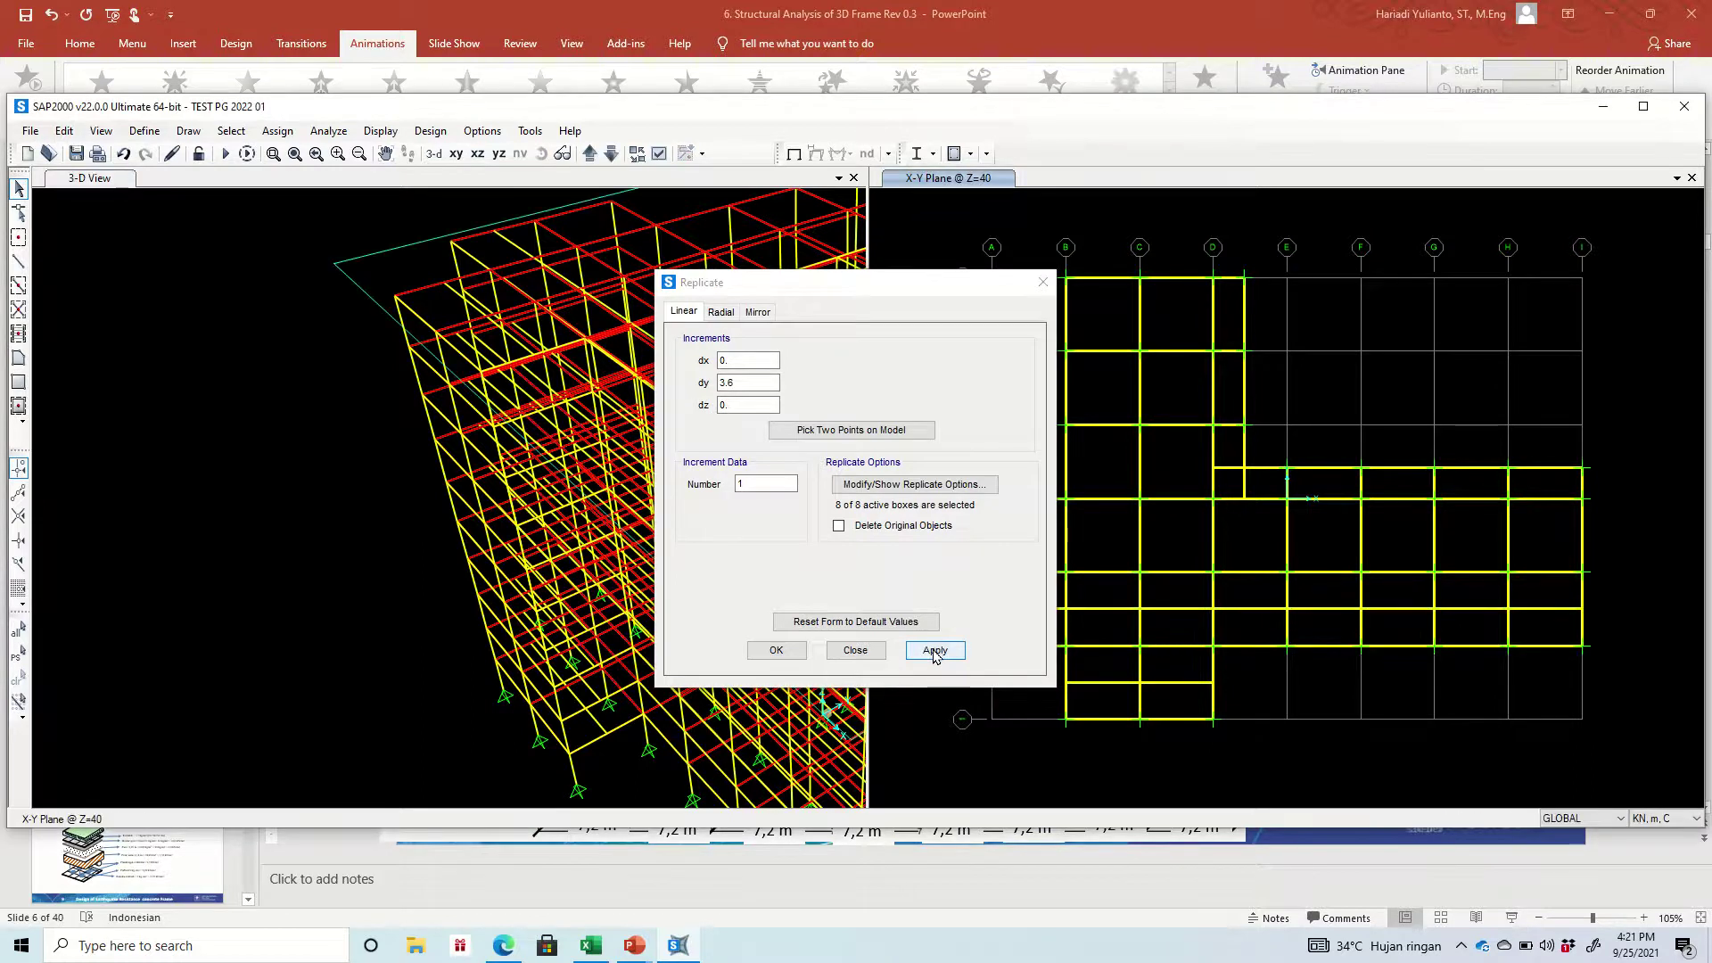
click(777, 652)
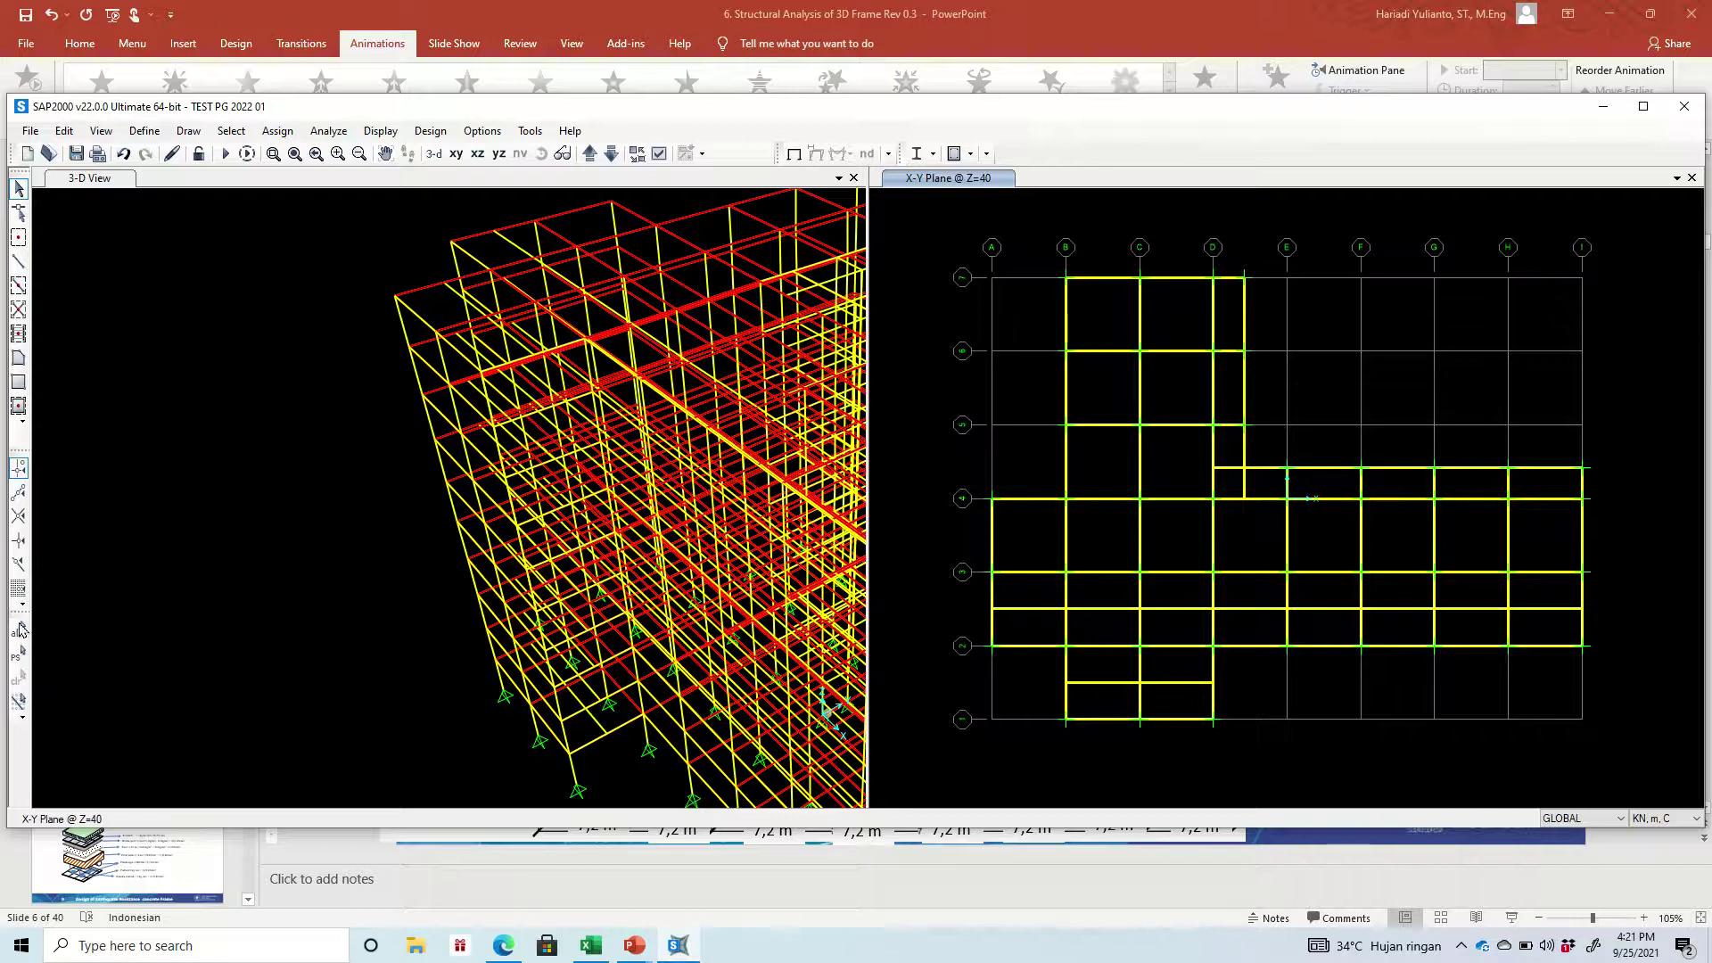
Restore the previous selection of line 2 beams and replicate it once linearly with dy 10.8 m
click(18, 662)
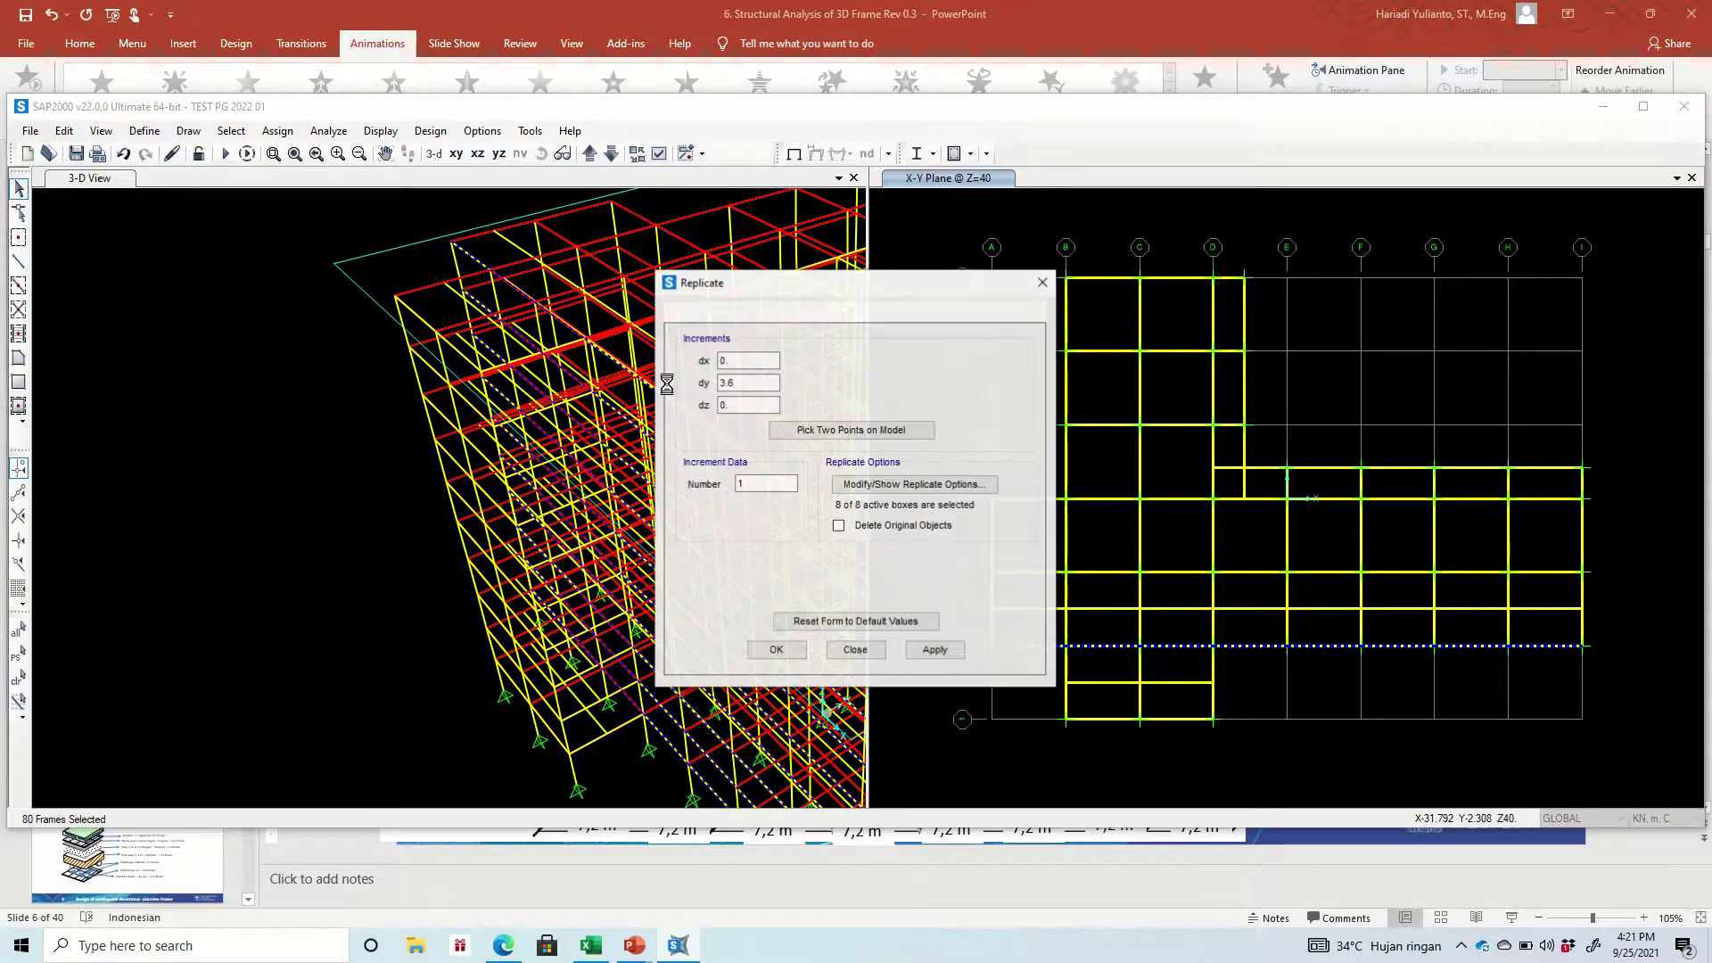
click(756, 386)
key(BackSpace)
key(BackSpace)
key(BackSpace)
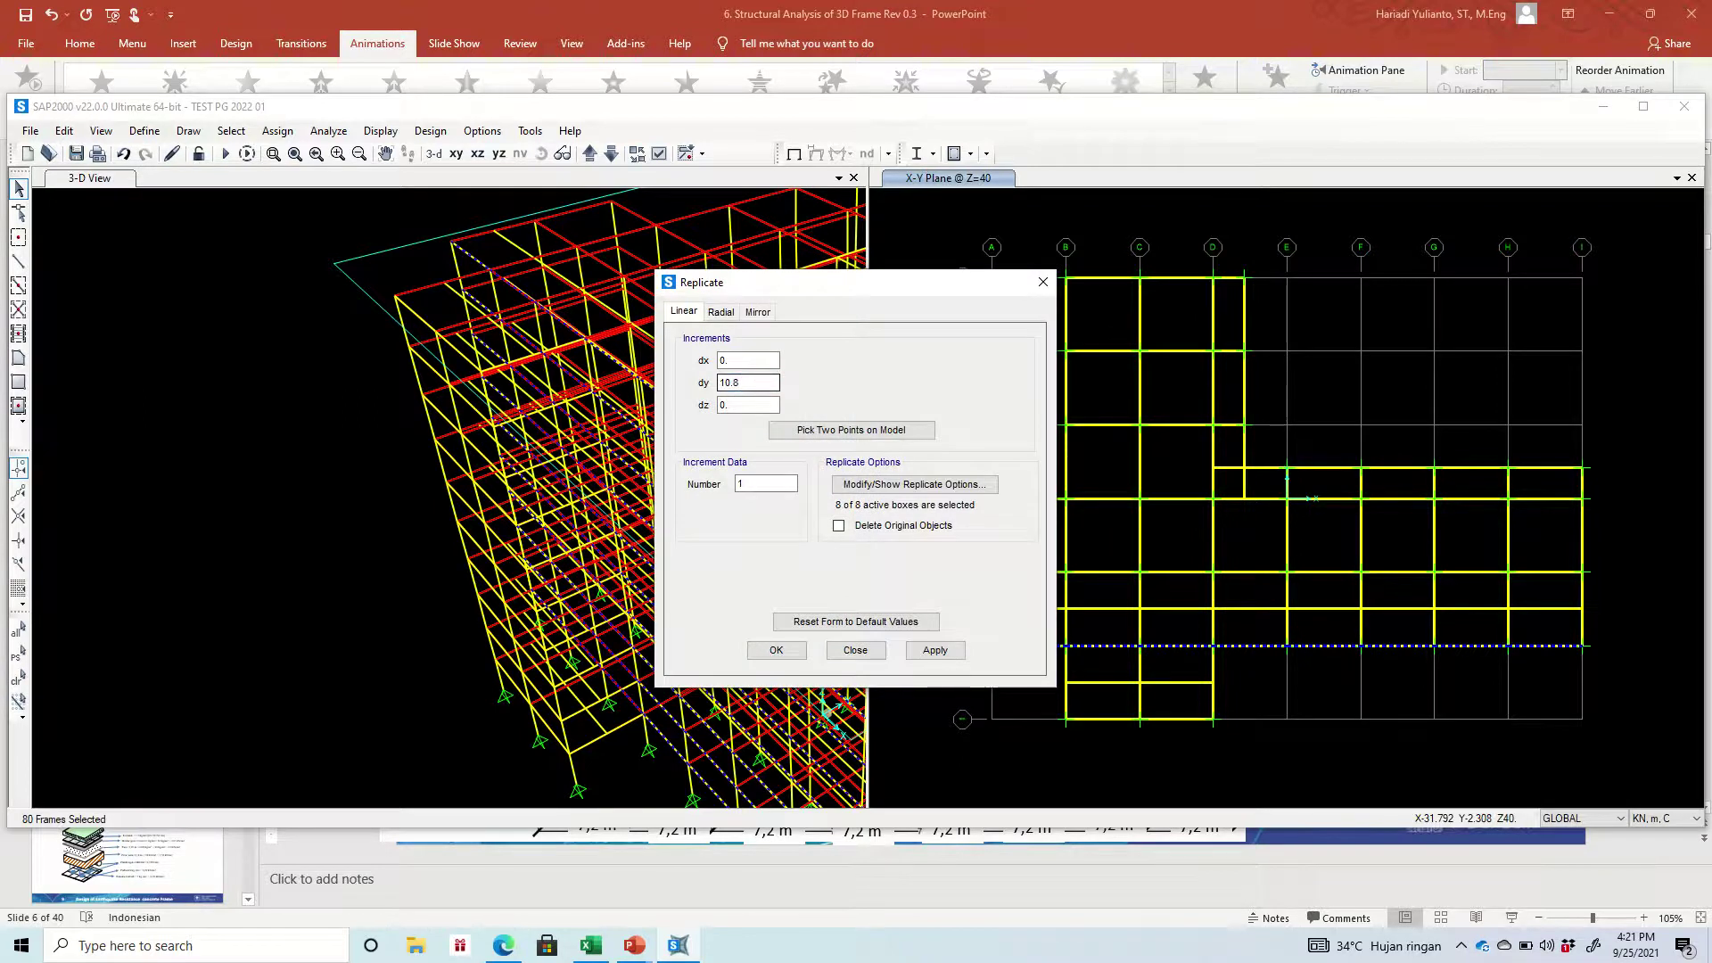
click(936, 652)
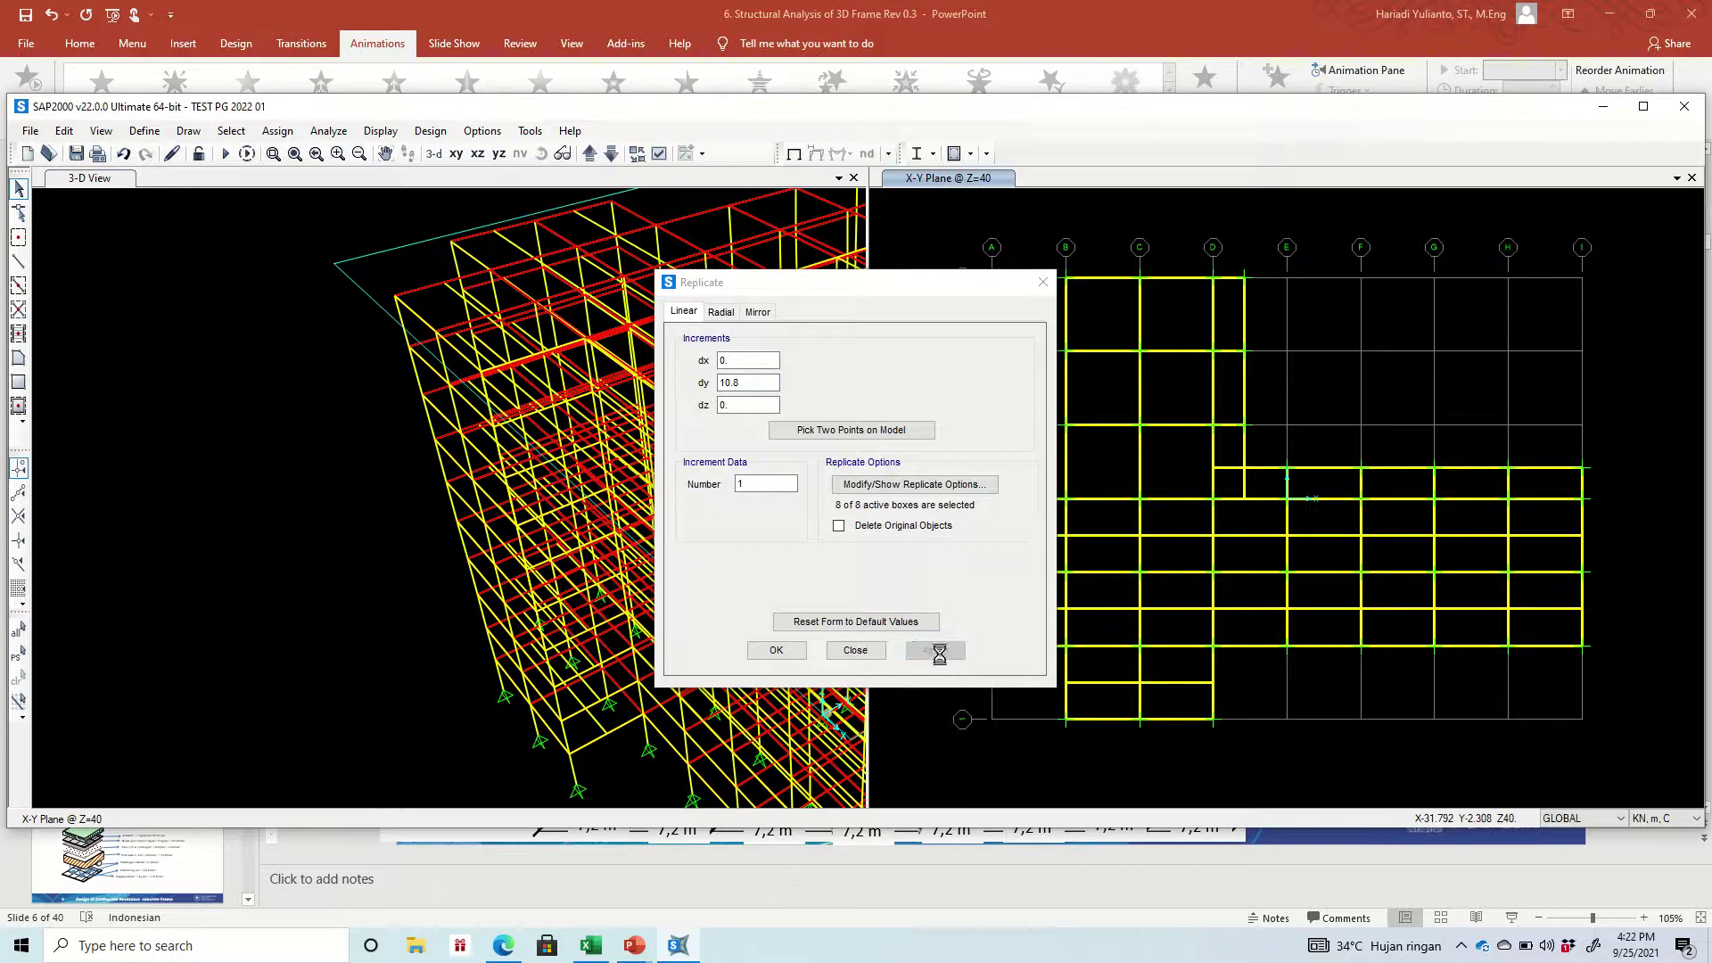
click(767, 655)
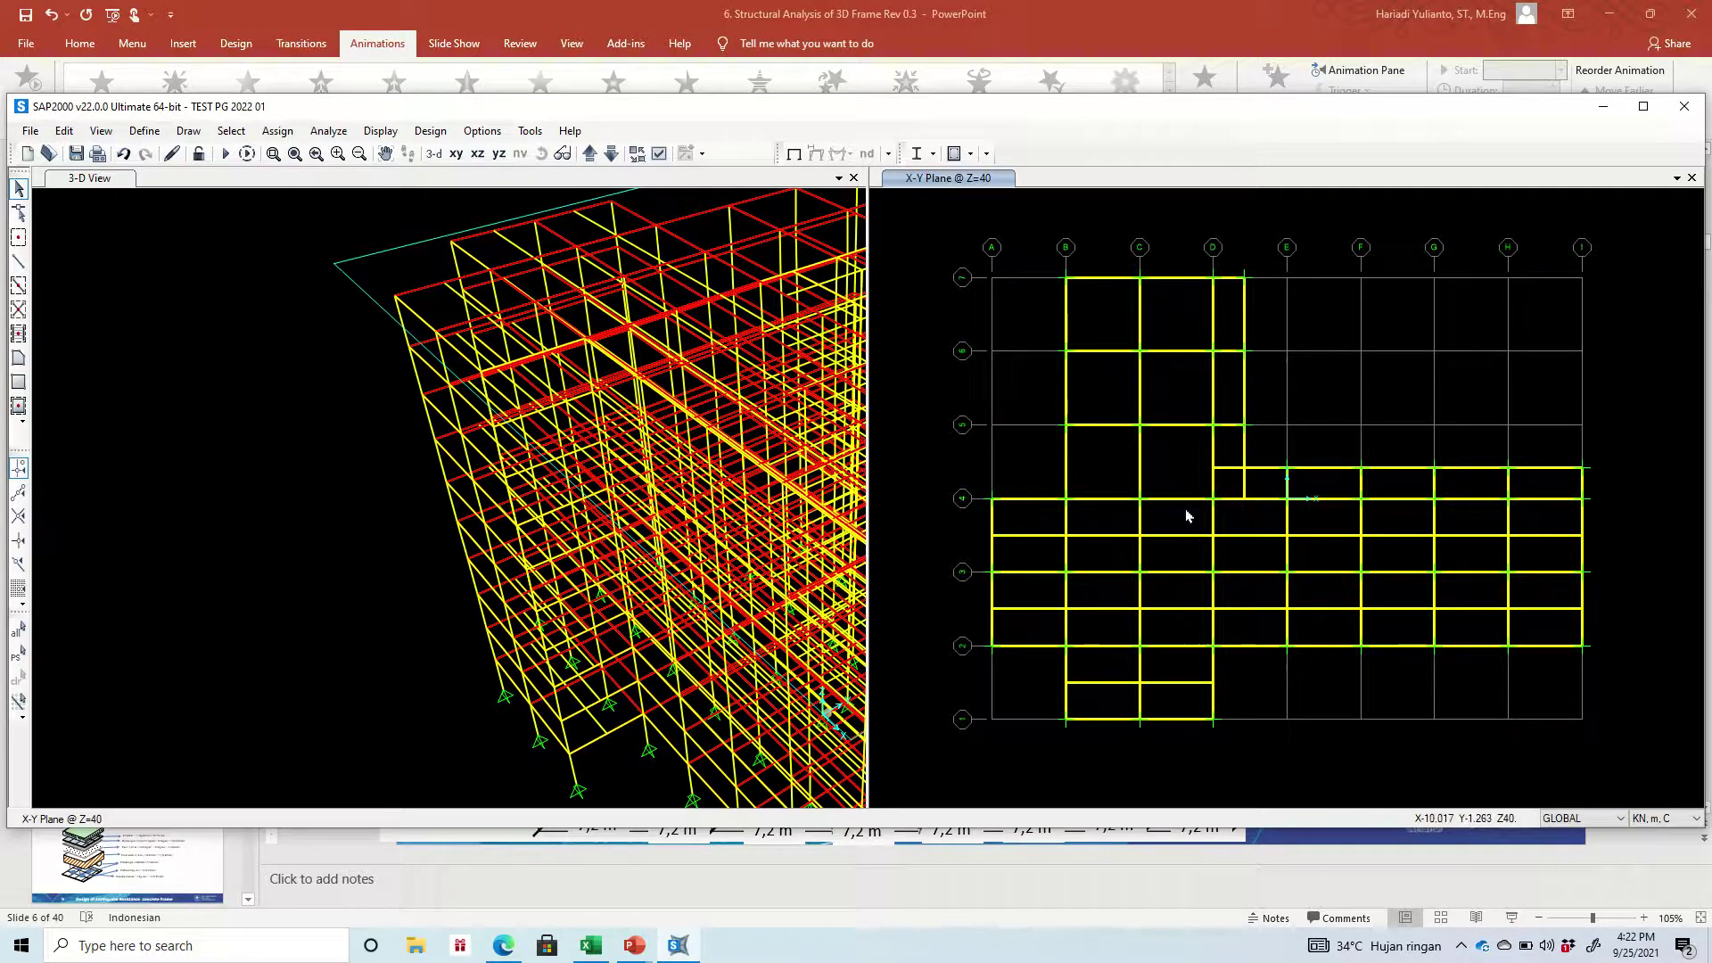
Replicate the line 4 beams between grids B and D once linearly with dy 3.6 m
drag(1186, 511, 1161, 467)
click(1074, 497)
key(ctrl+r)
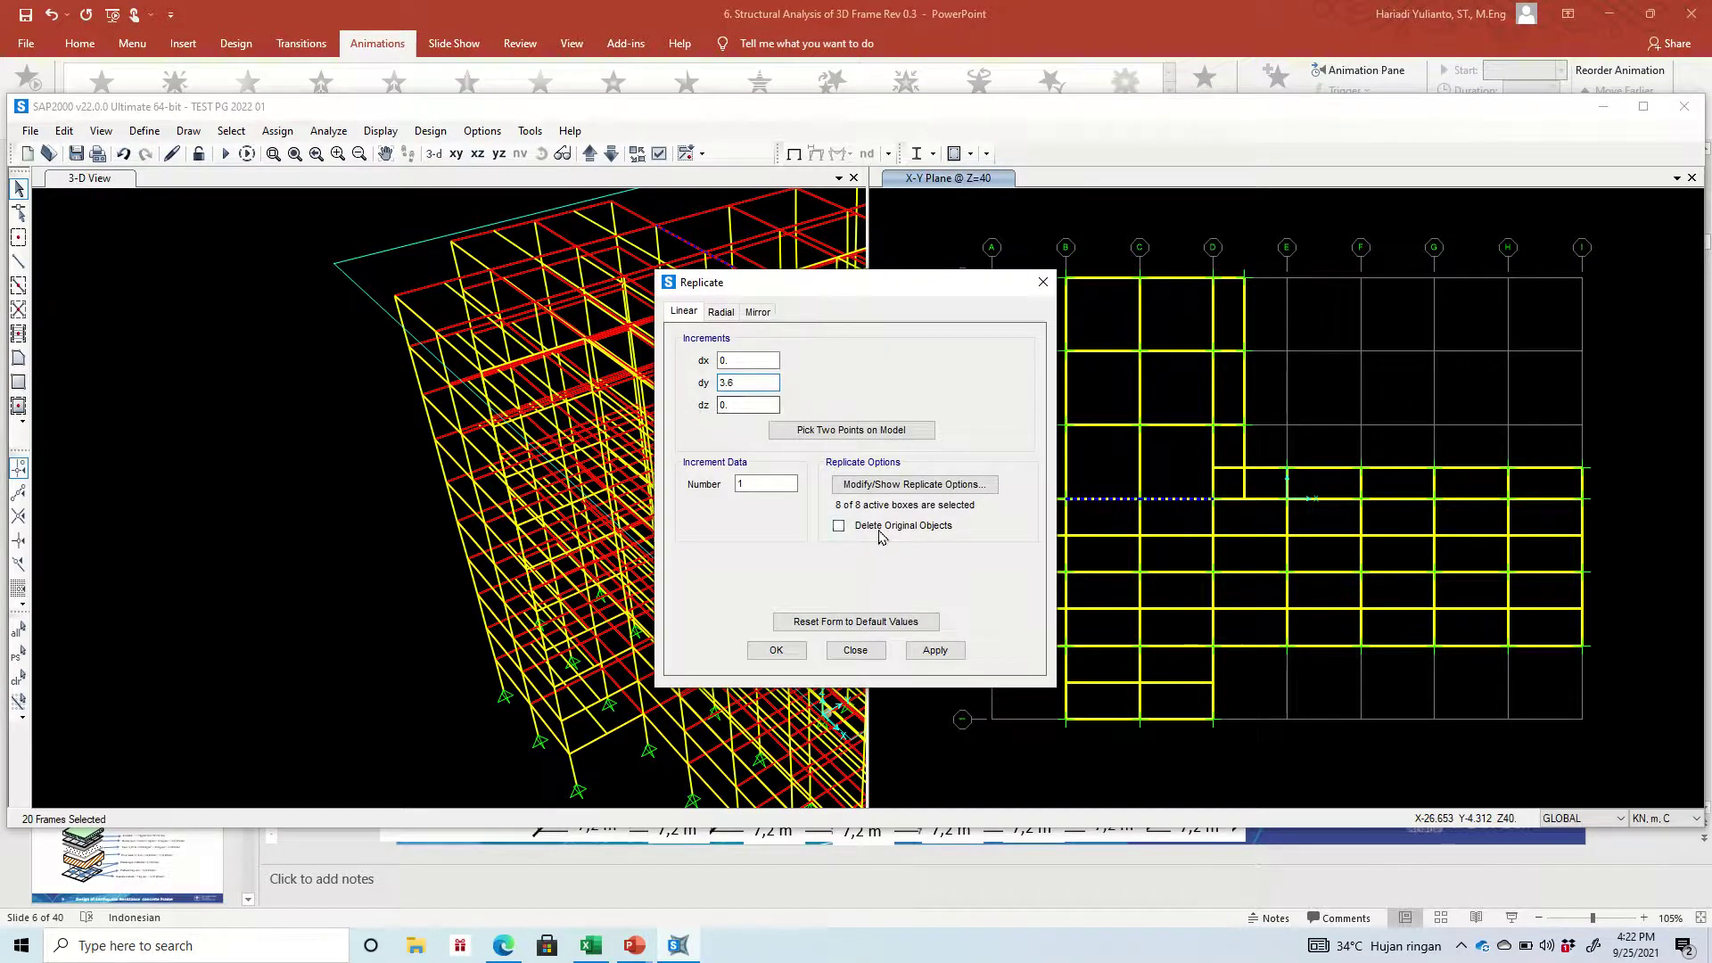
click(935, 650)
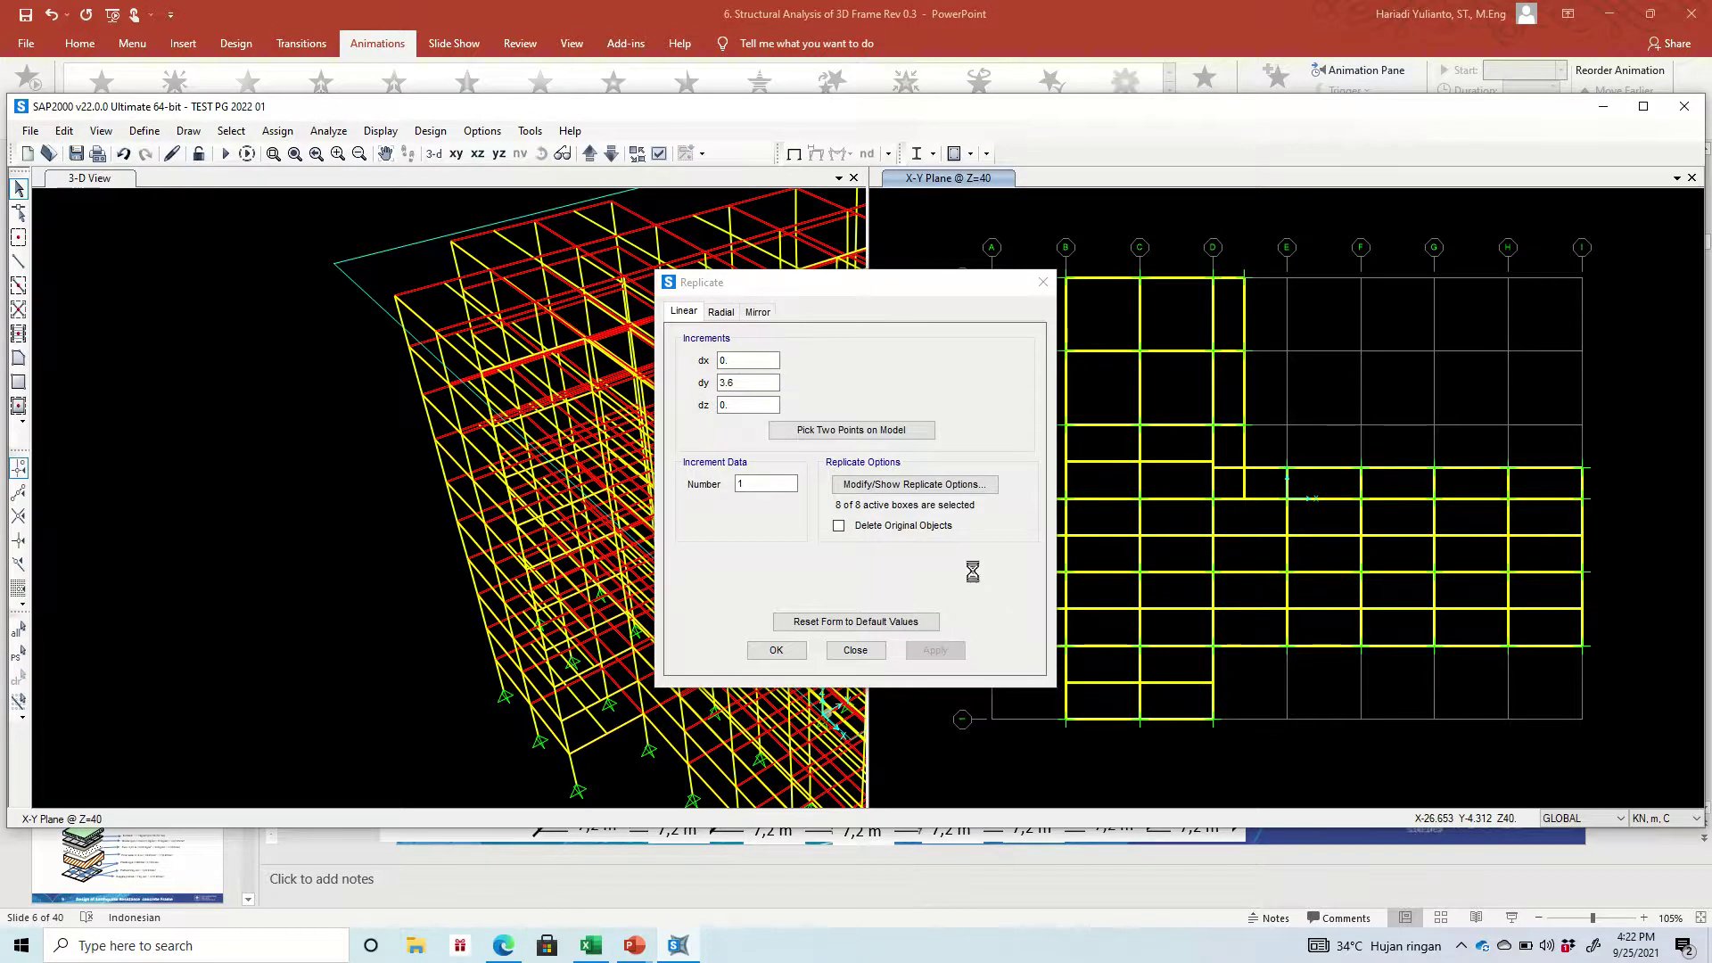
click(793, 653)
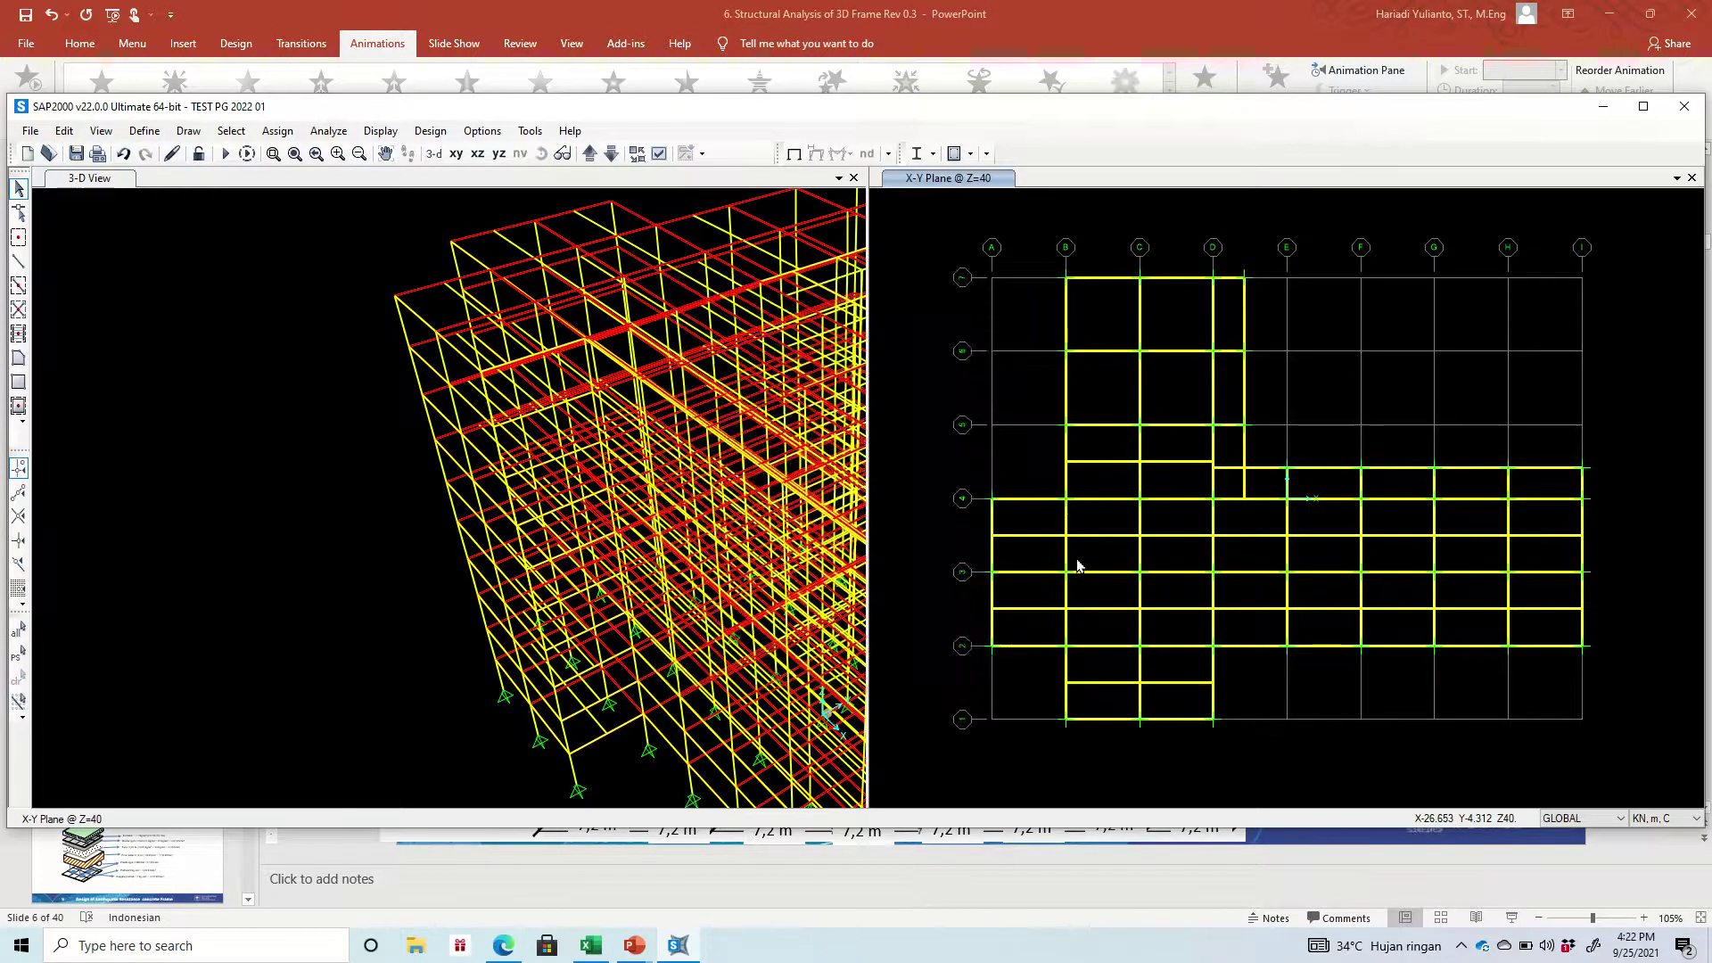
Replicate the line 5 beams between grids B and D once linearly with dy 3.6 m
click(1154, 424)
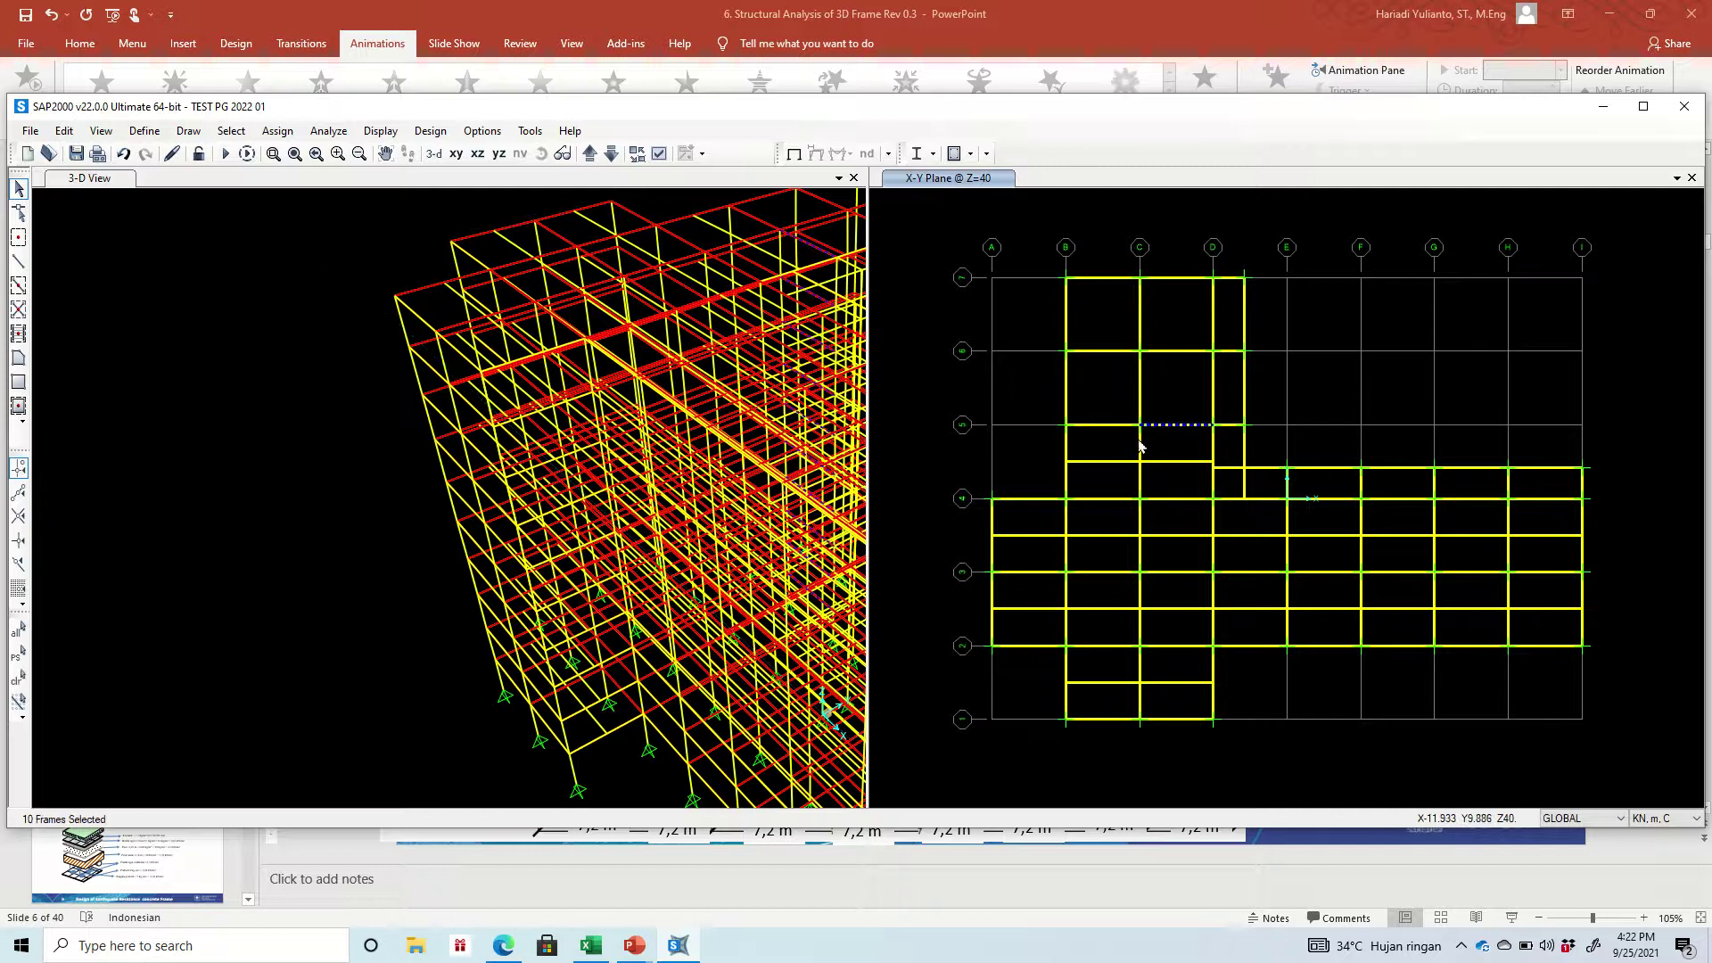
click(1081, 406)
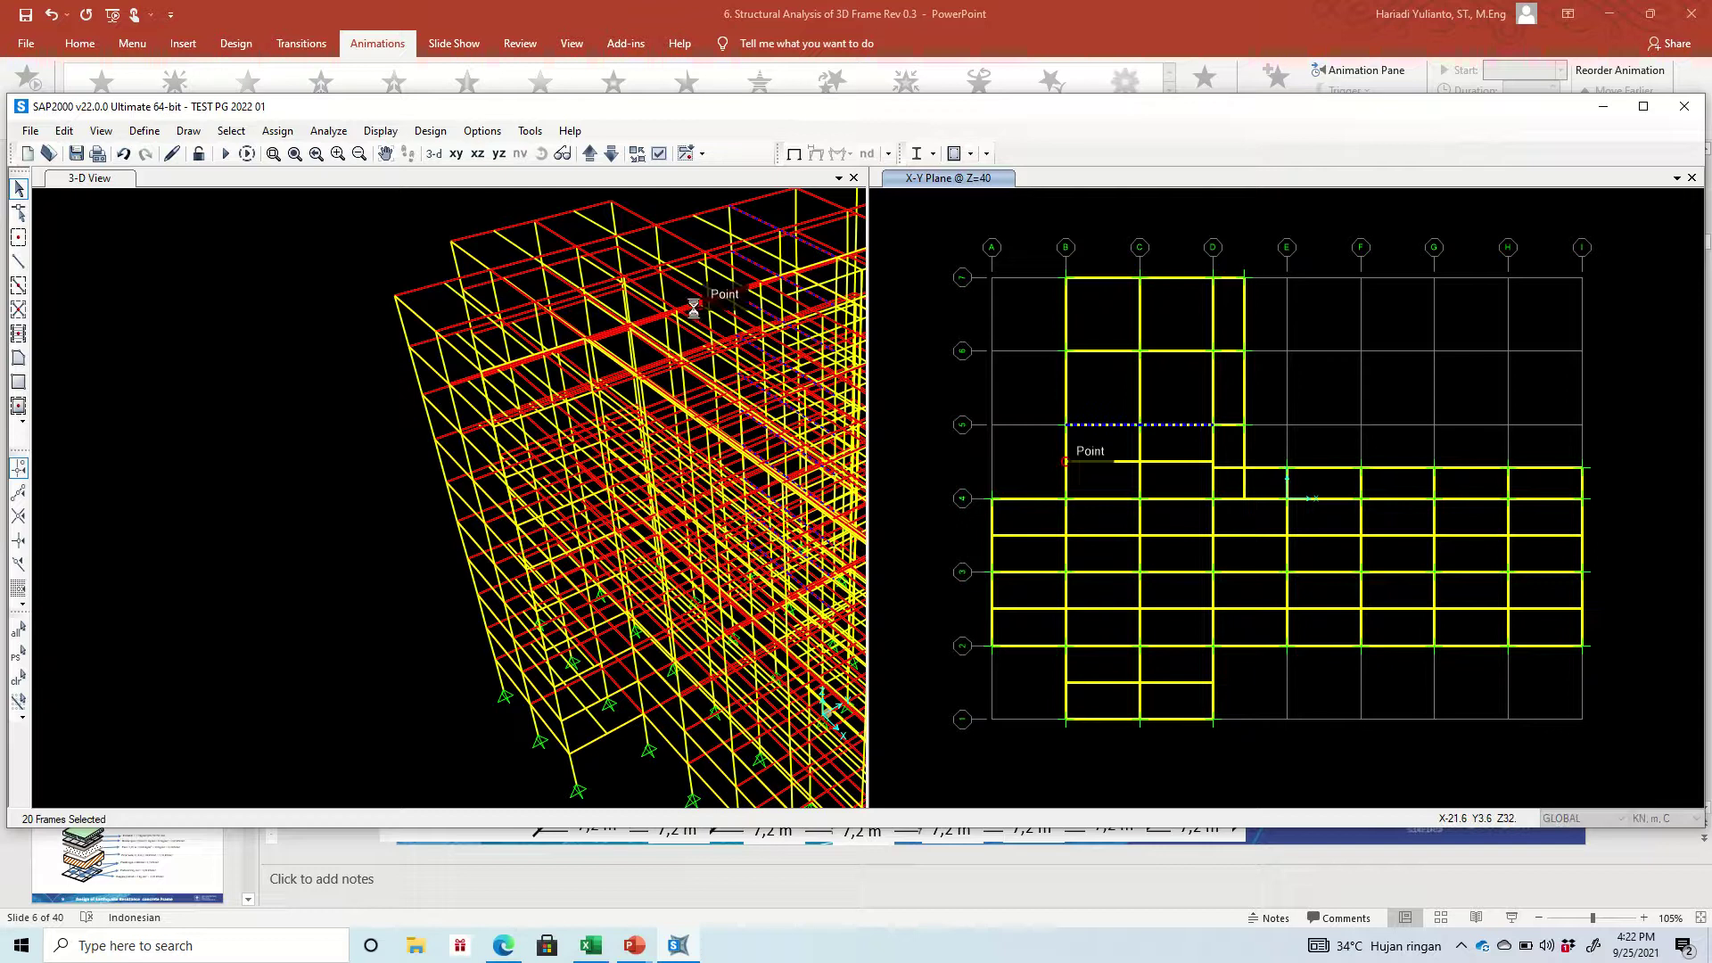
key(ctrl+r)
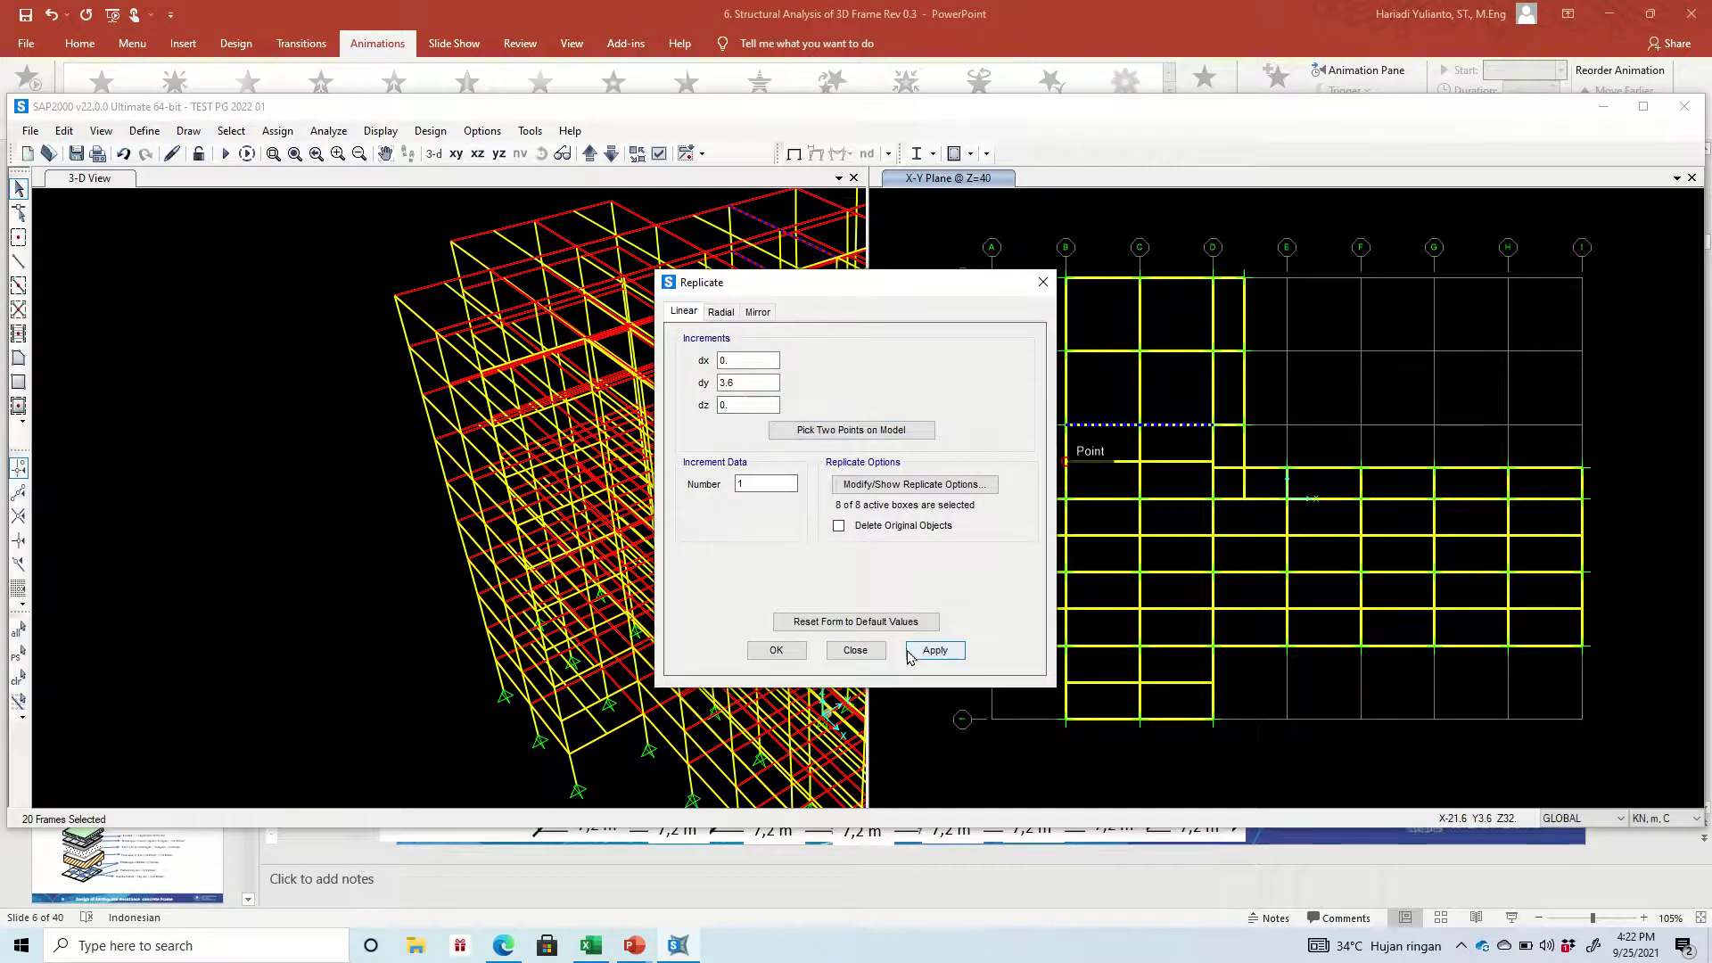
click(911, 652)
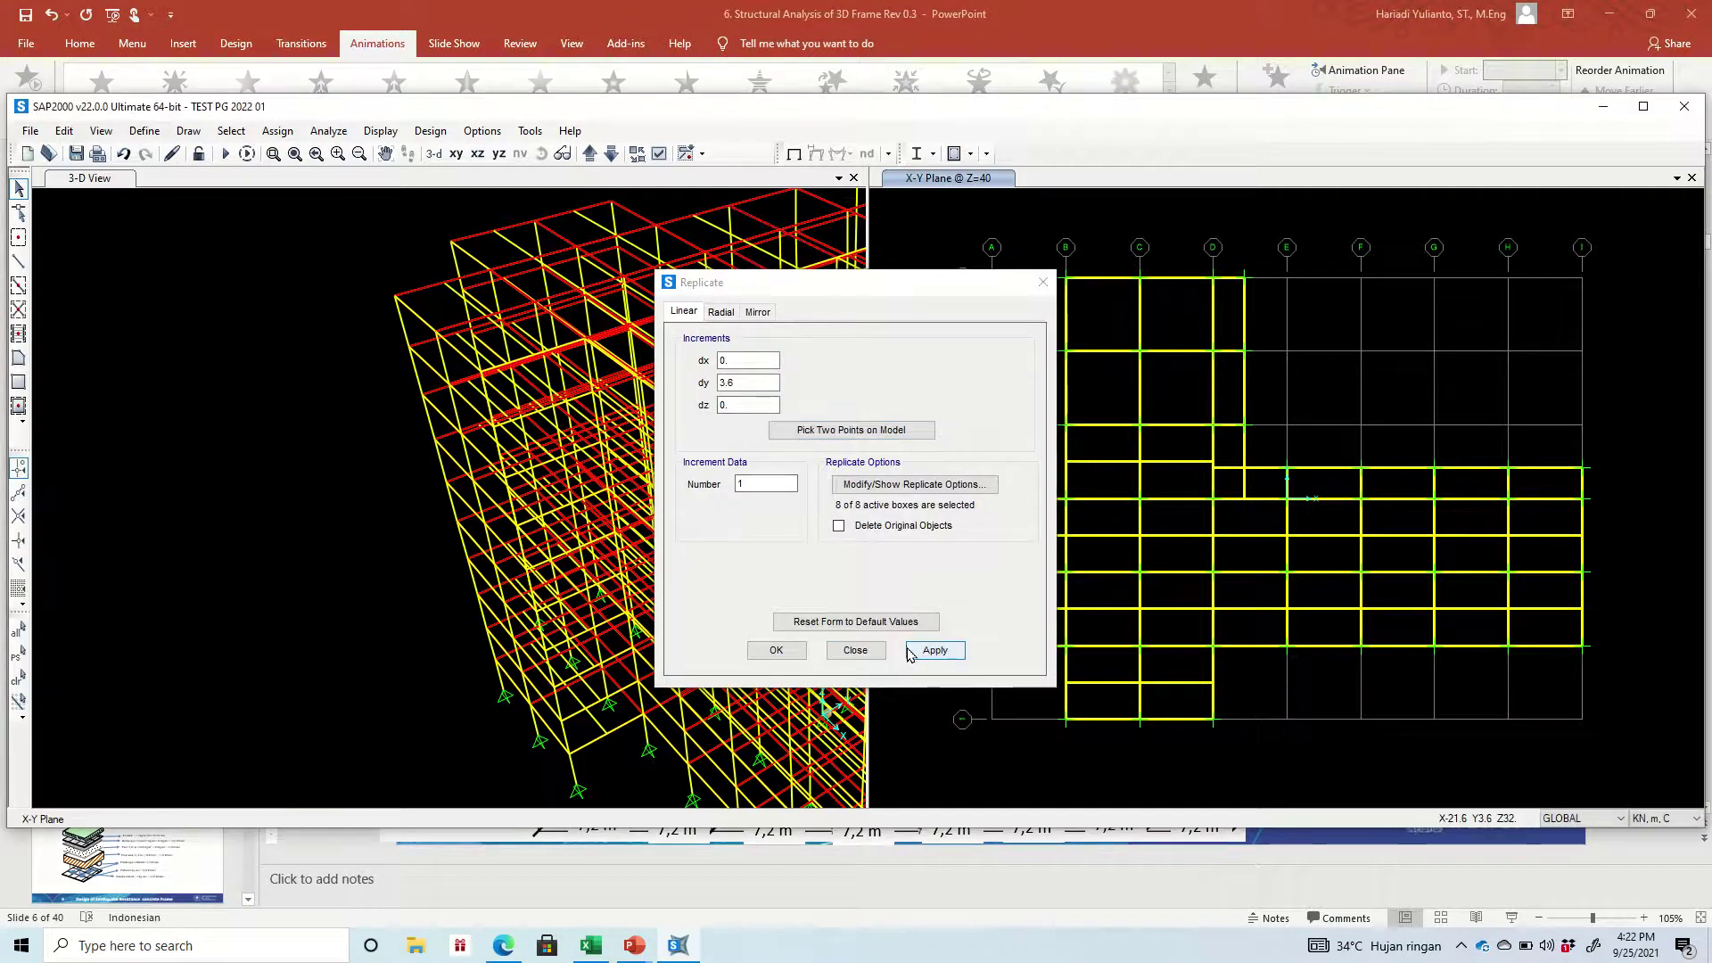
click(775, 652)
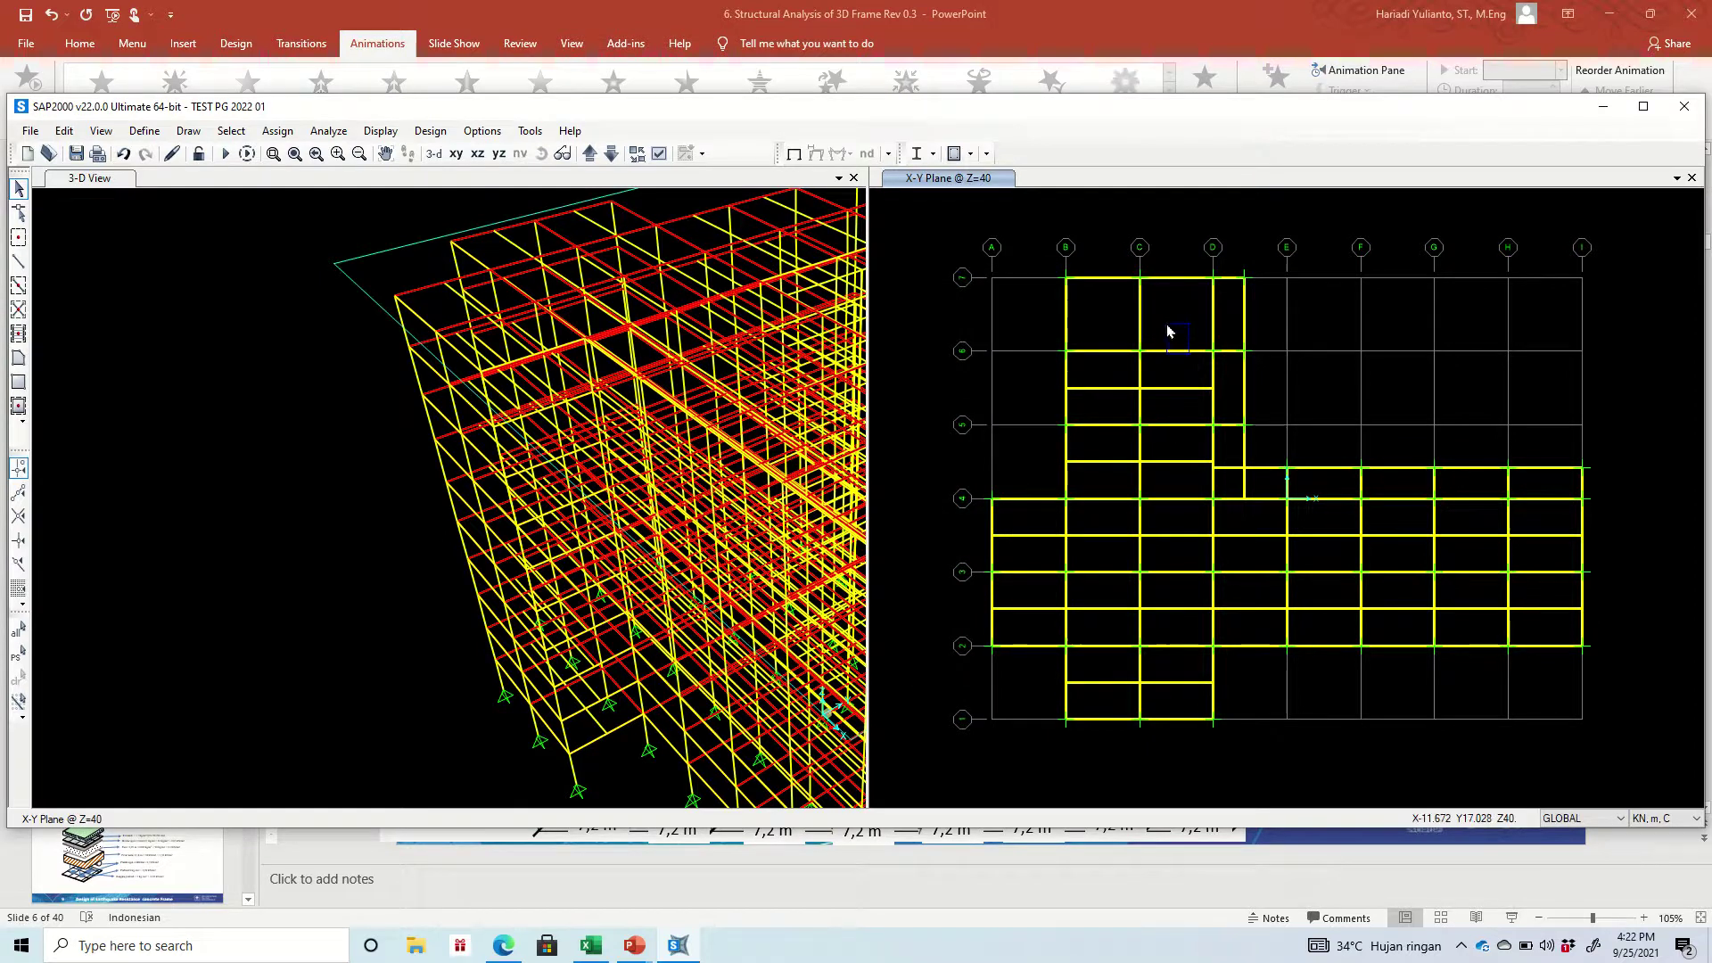
Replicate the line 6 beams between grids B and D once linearly with dy 3.6 m
click(1115, 364)
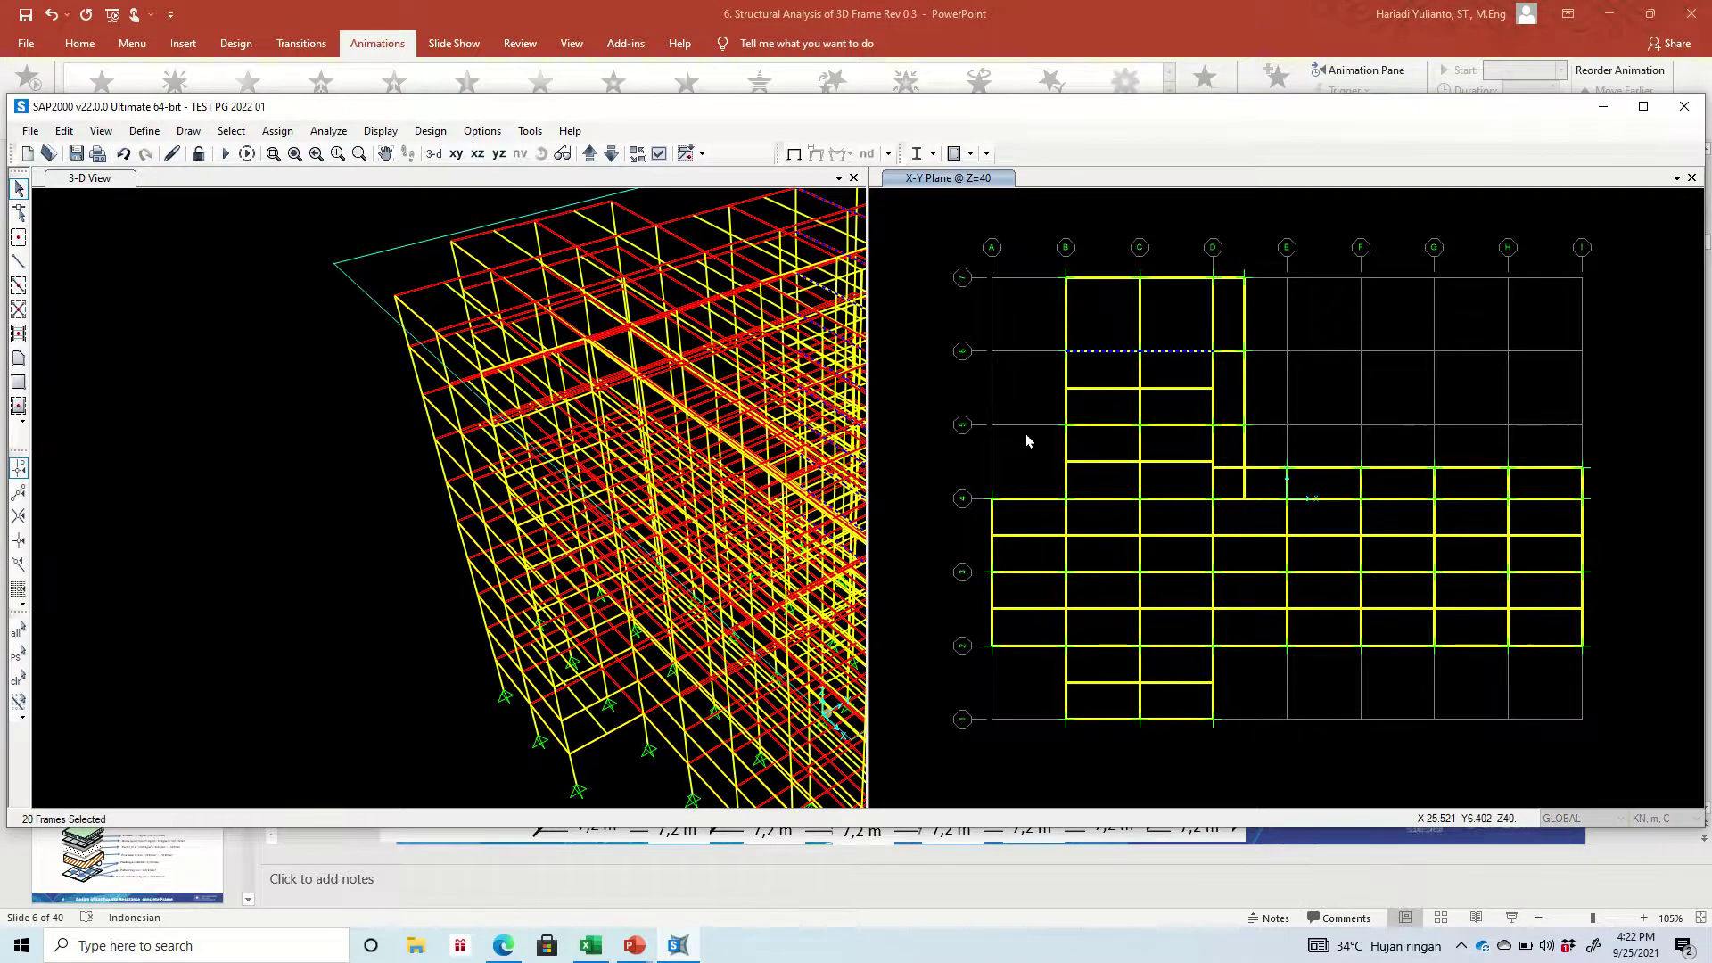
key(ctrl+r)
click(932, 650)
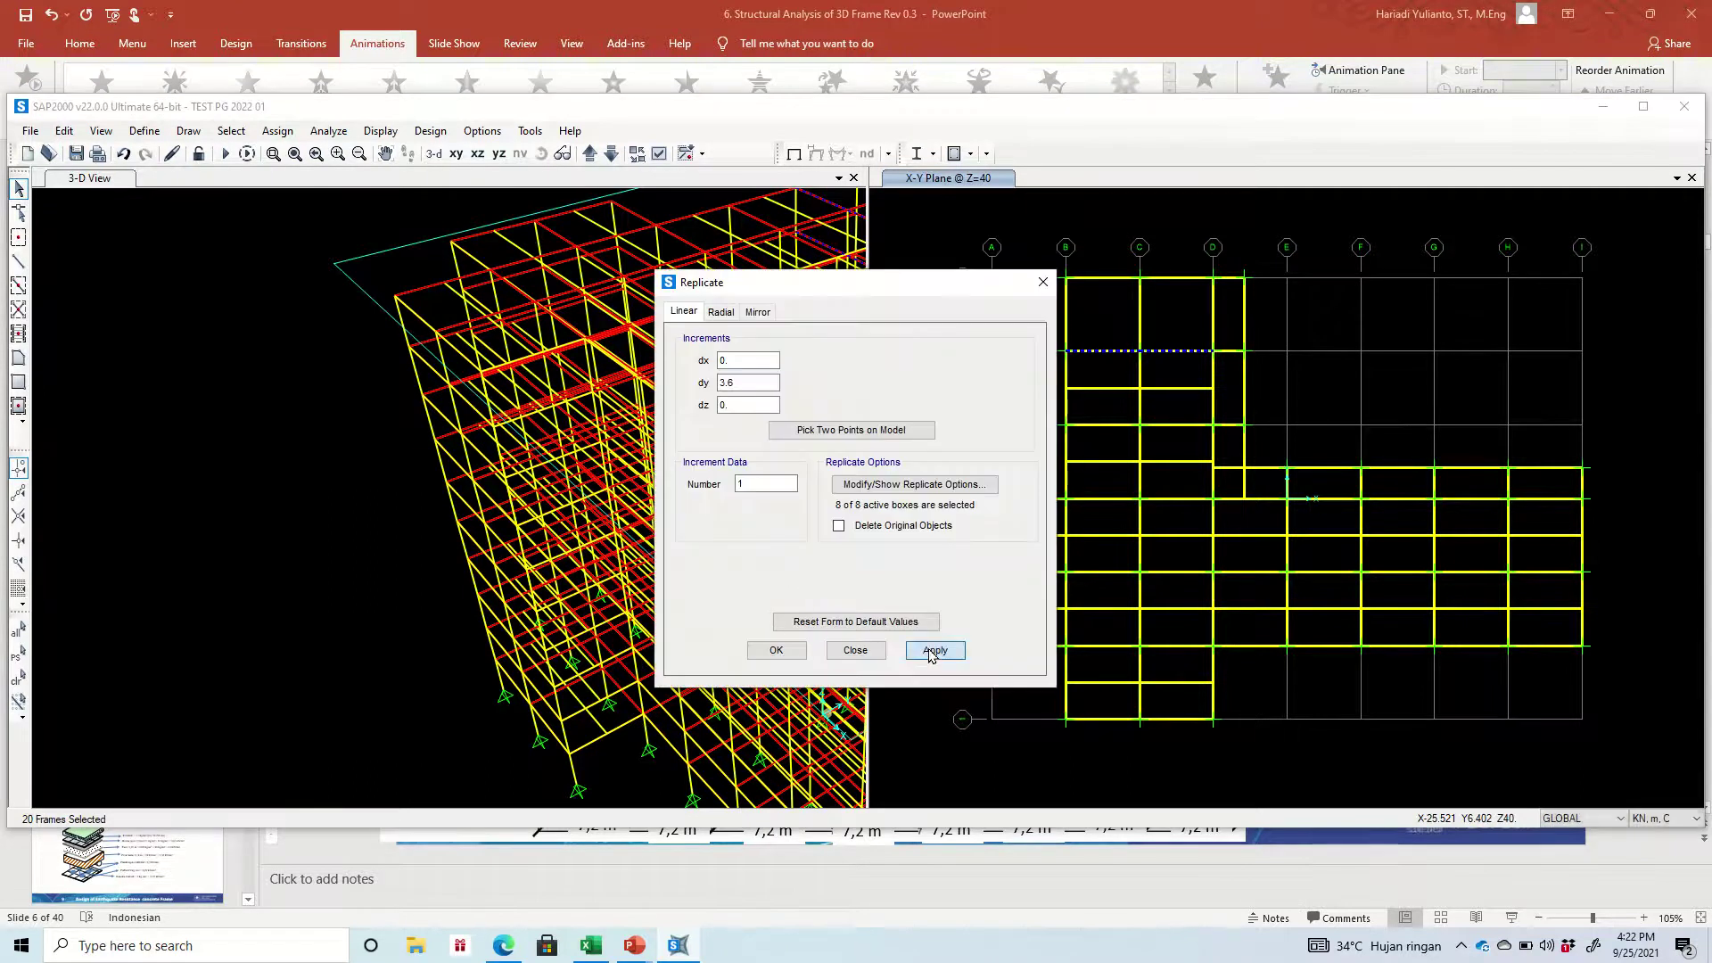
click(775, 650)
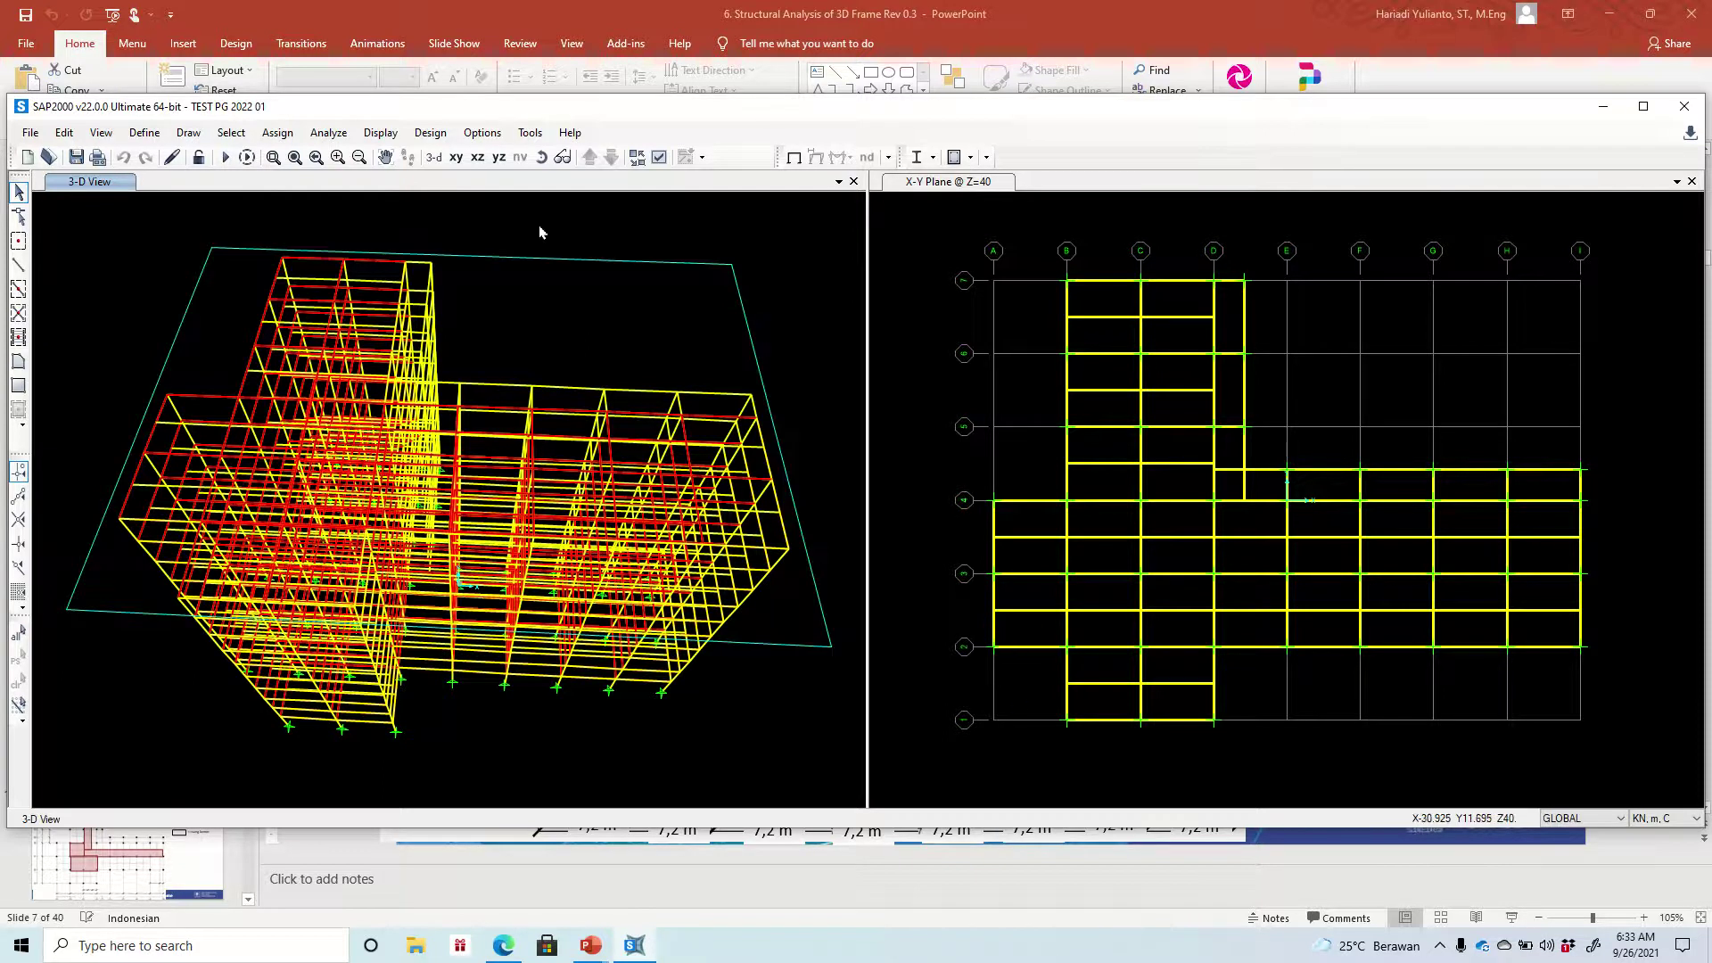
Check the 2D view cutting plane distance in the Dimensions/Tolerances Preferences
click(482, 132)
click(495, 154)
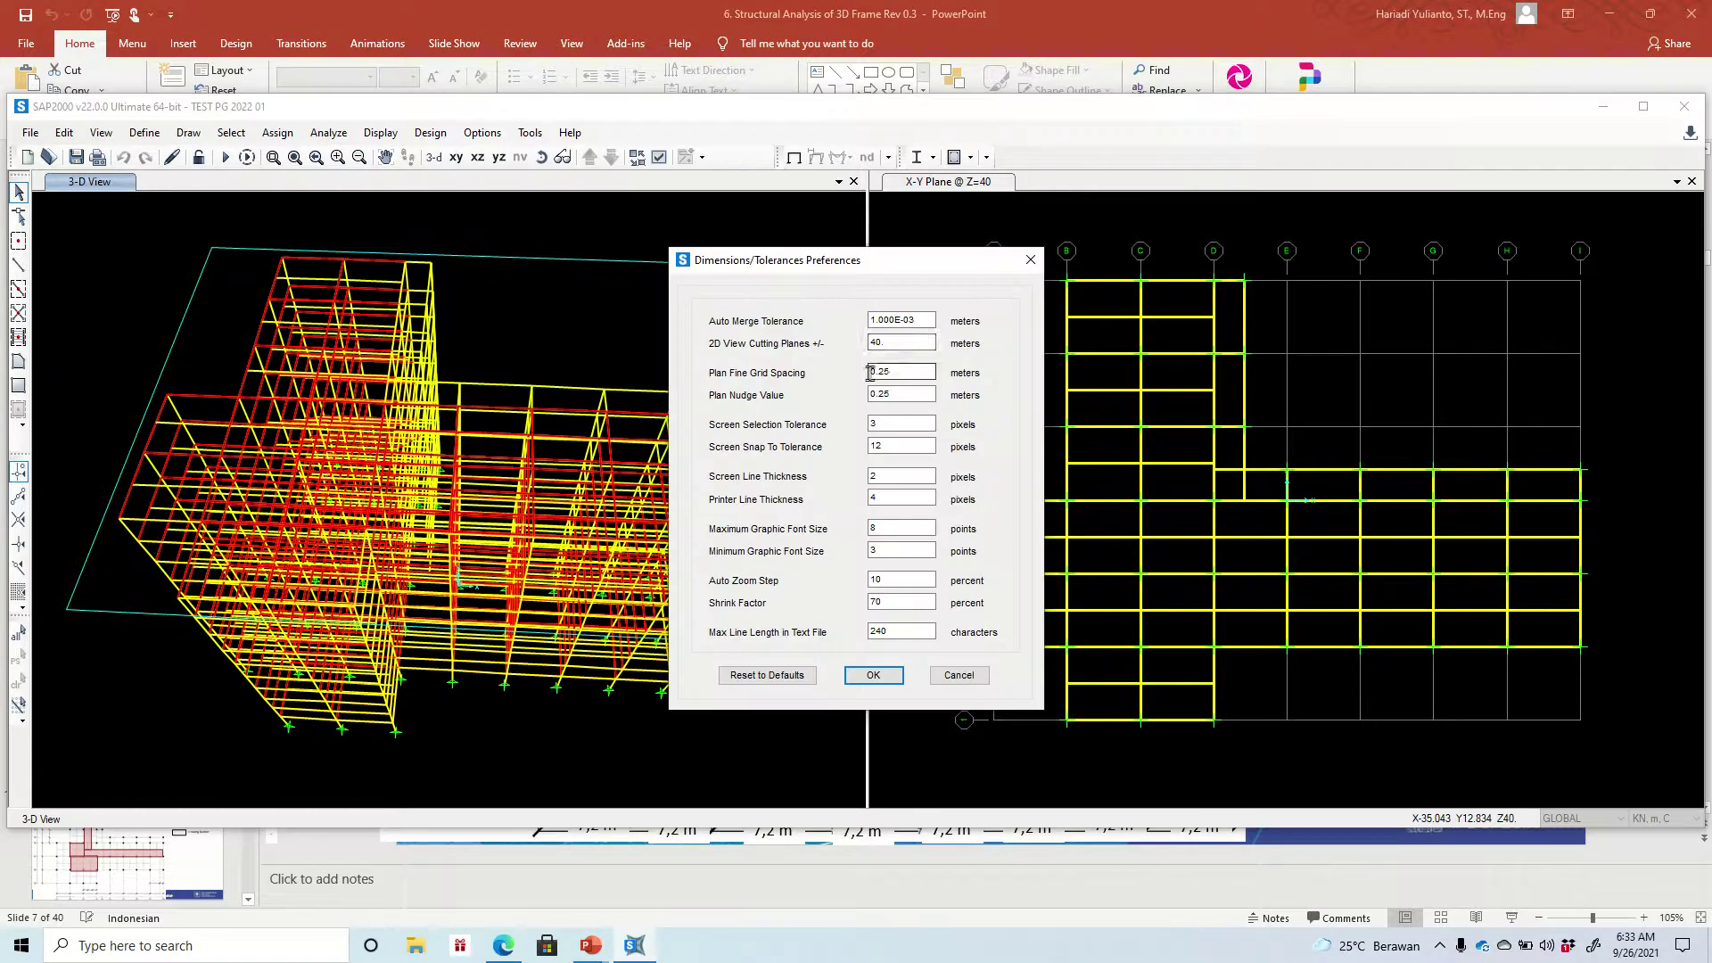
click(850, 670)
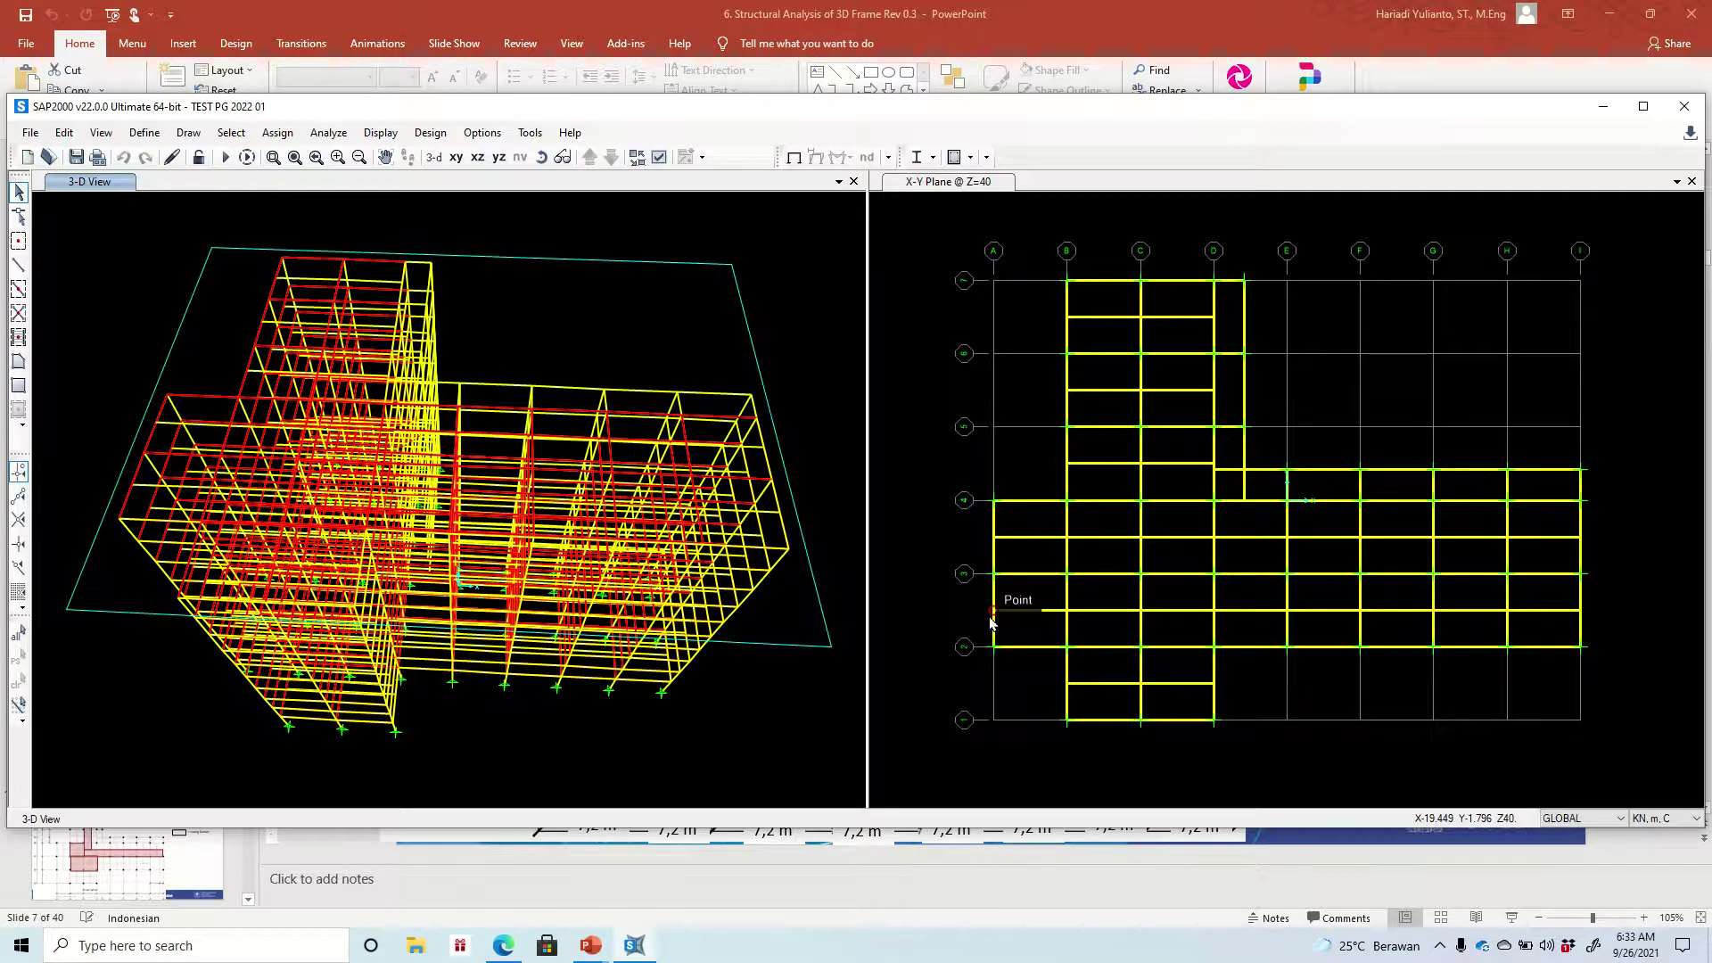
Replicate the grid A beams between lines 2 and 4 once linearly with dx 3.6 m, and move the dialog clear of the plan view
drag(1012, 548, 973, 559)
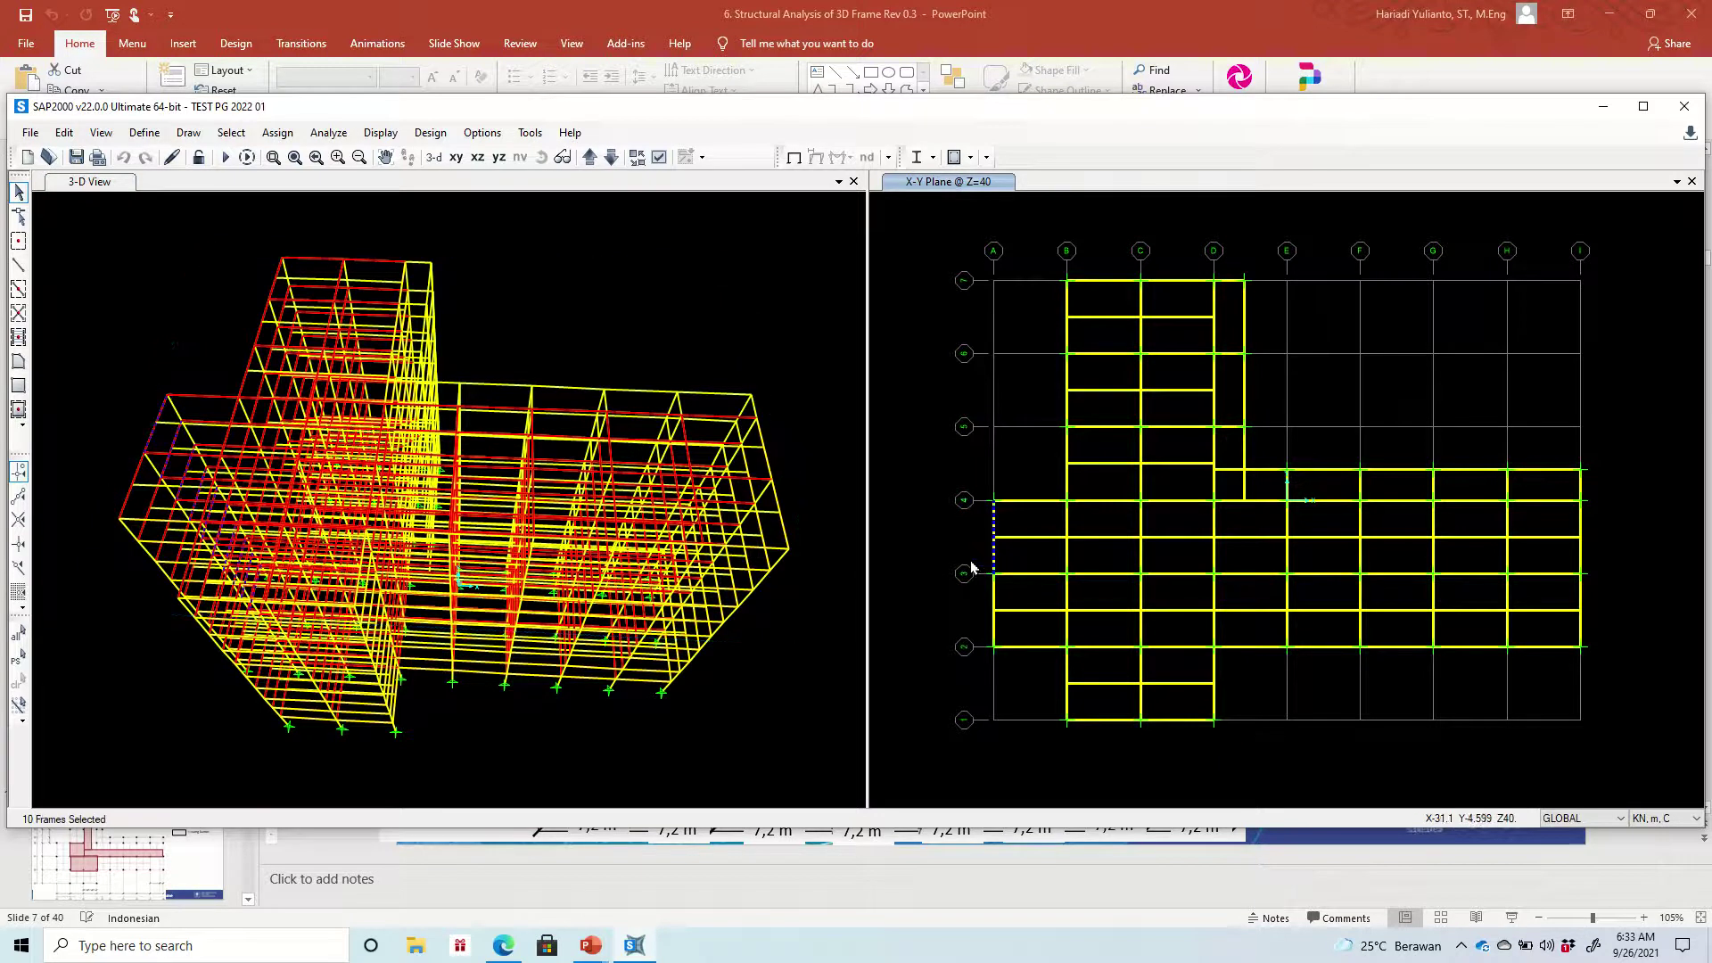
drag(1005, 620, 976, 625)
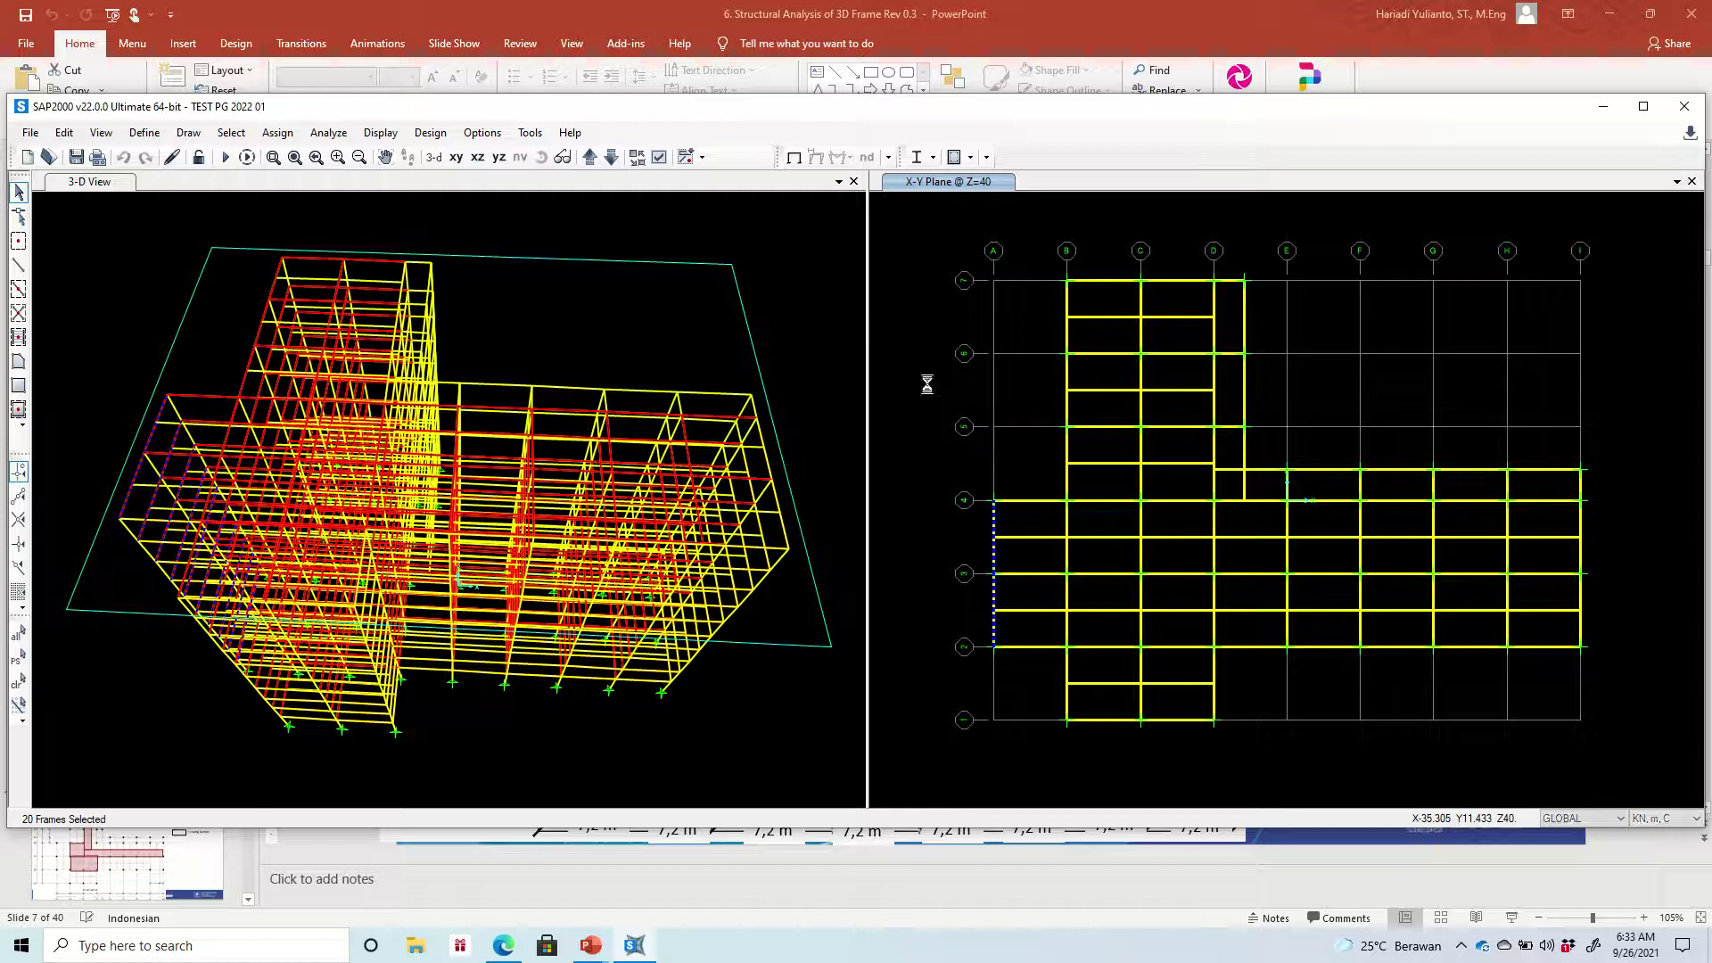
key(ctrl+r)
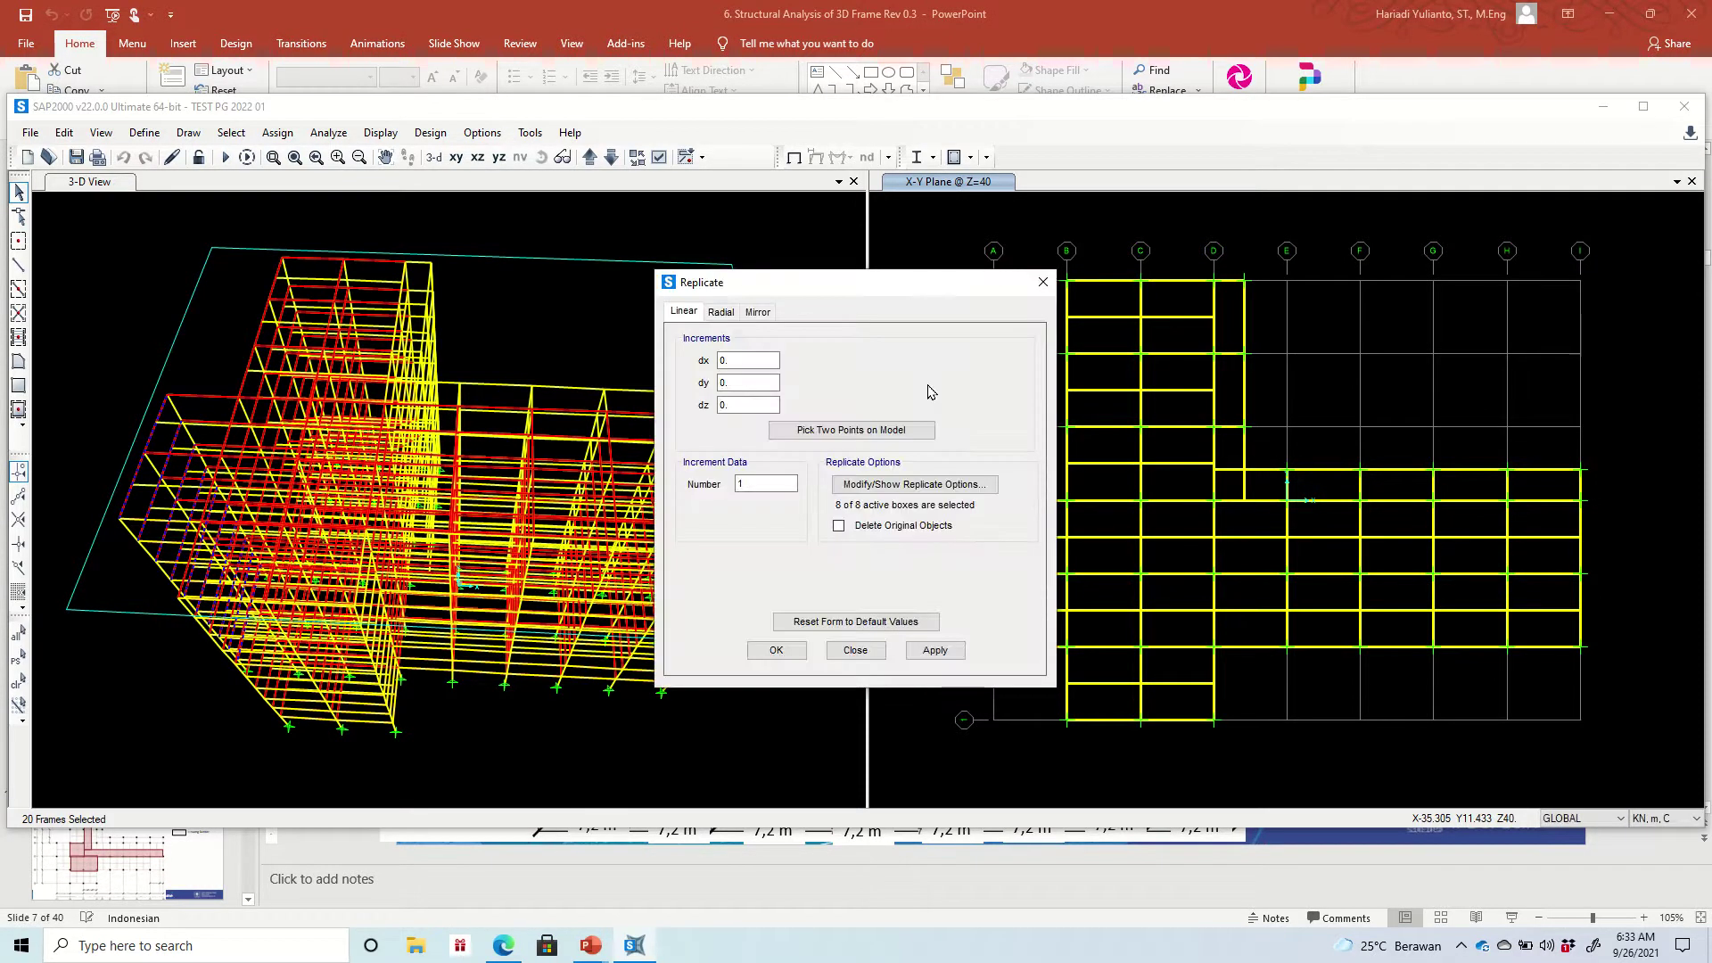
click(761, 361)
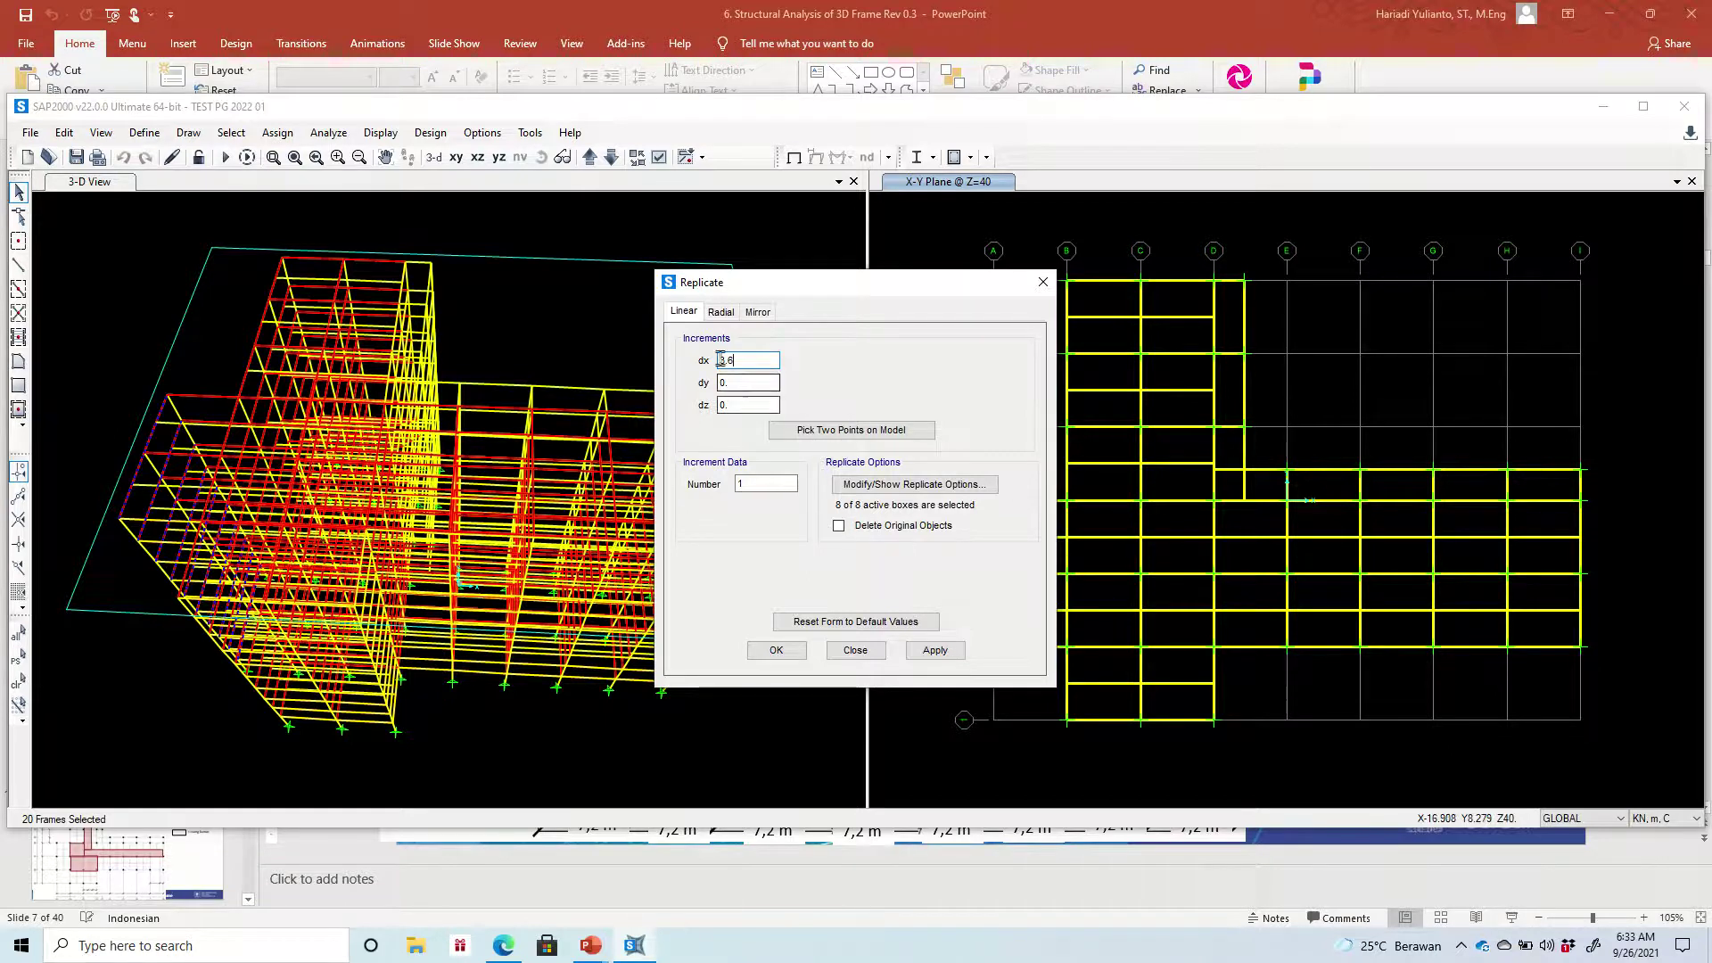
click(932, 650)
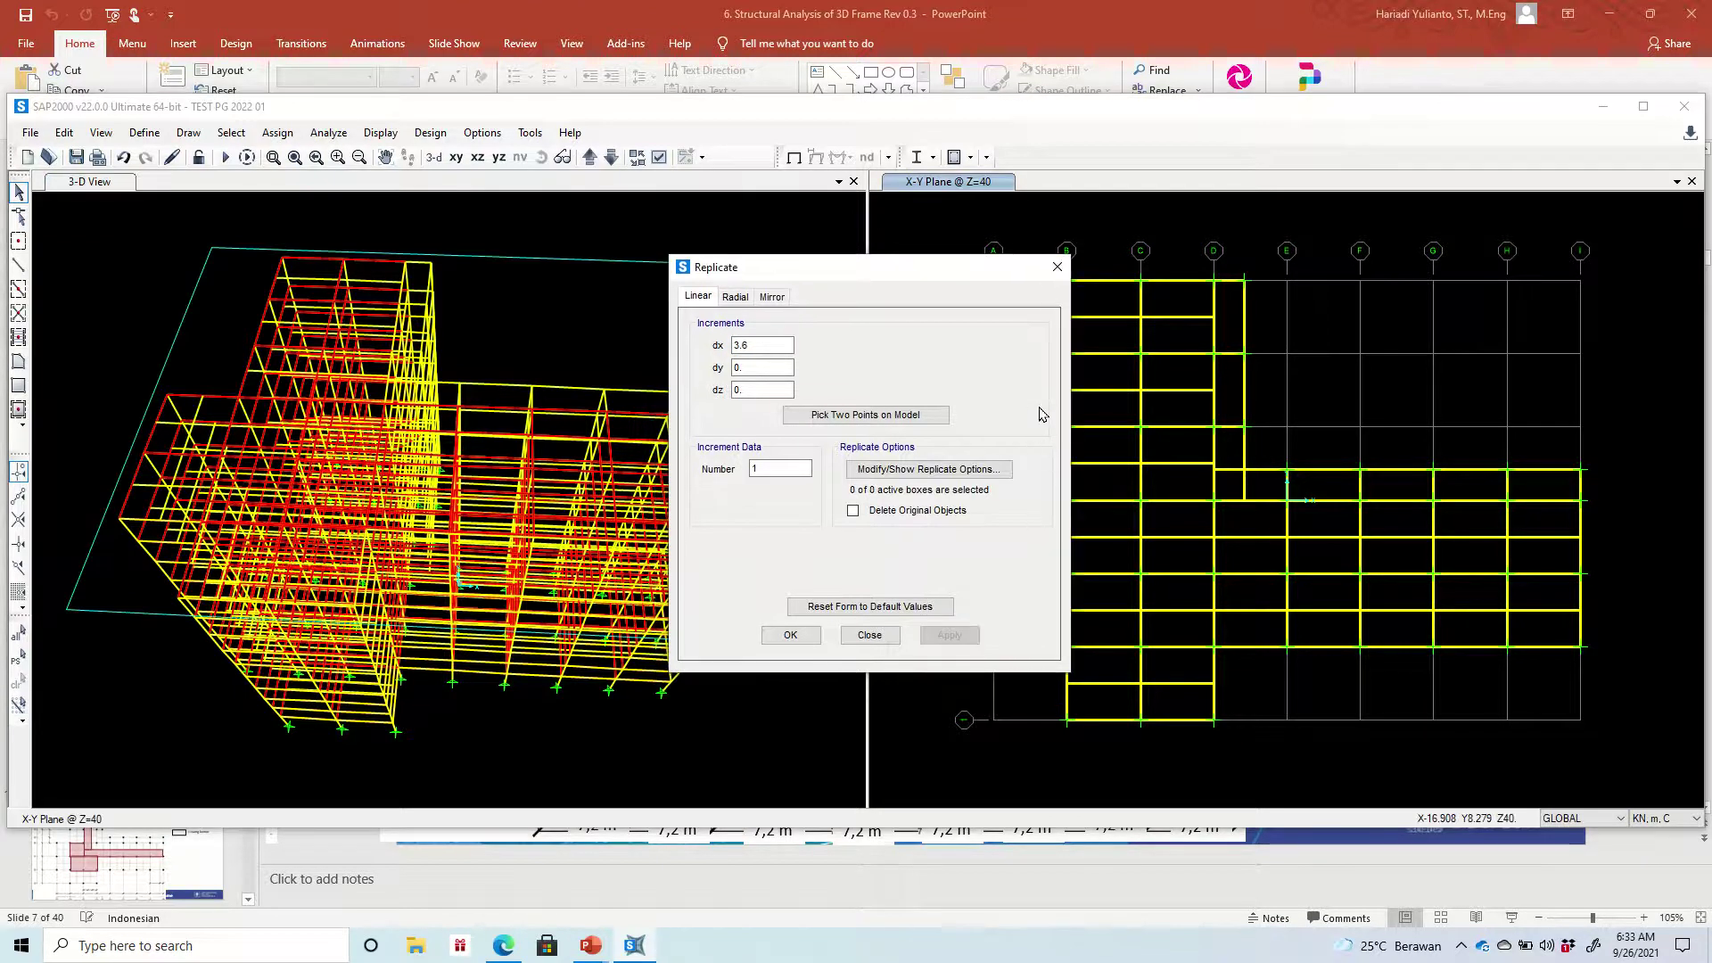
drag(896, 276, 612, 313)
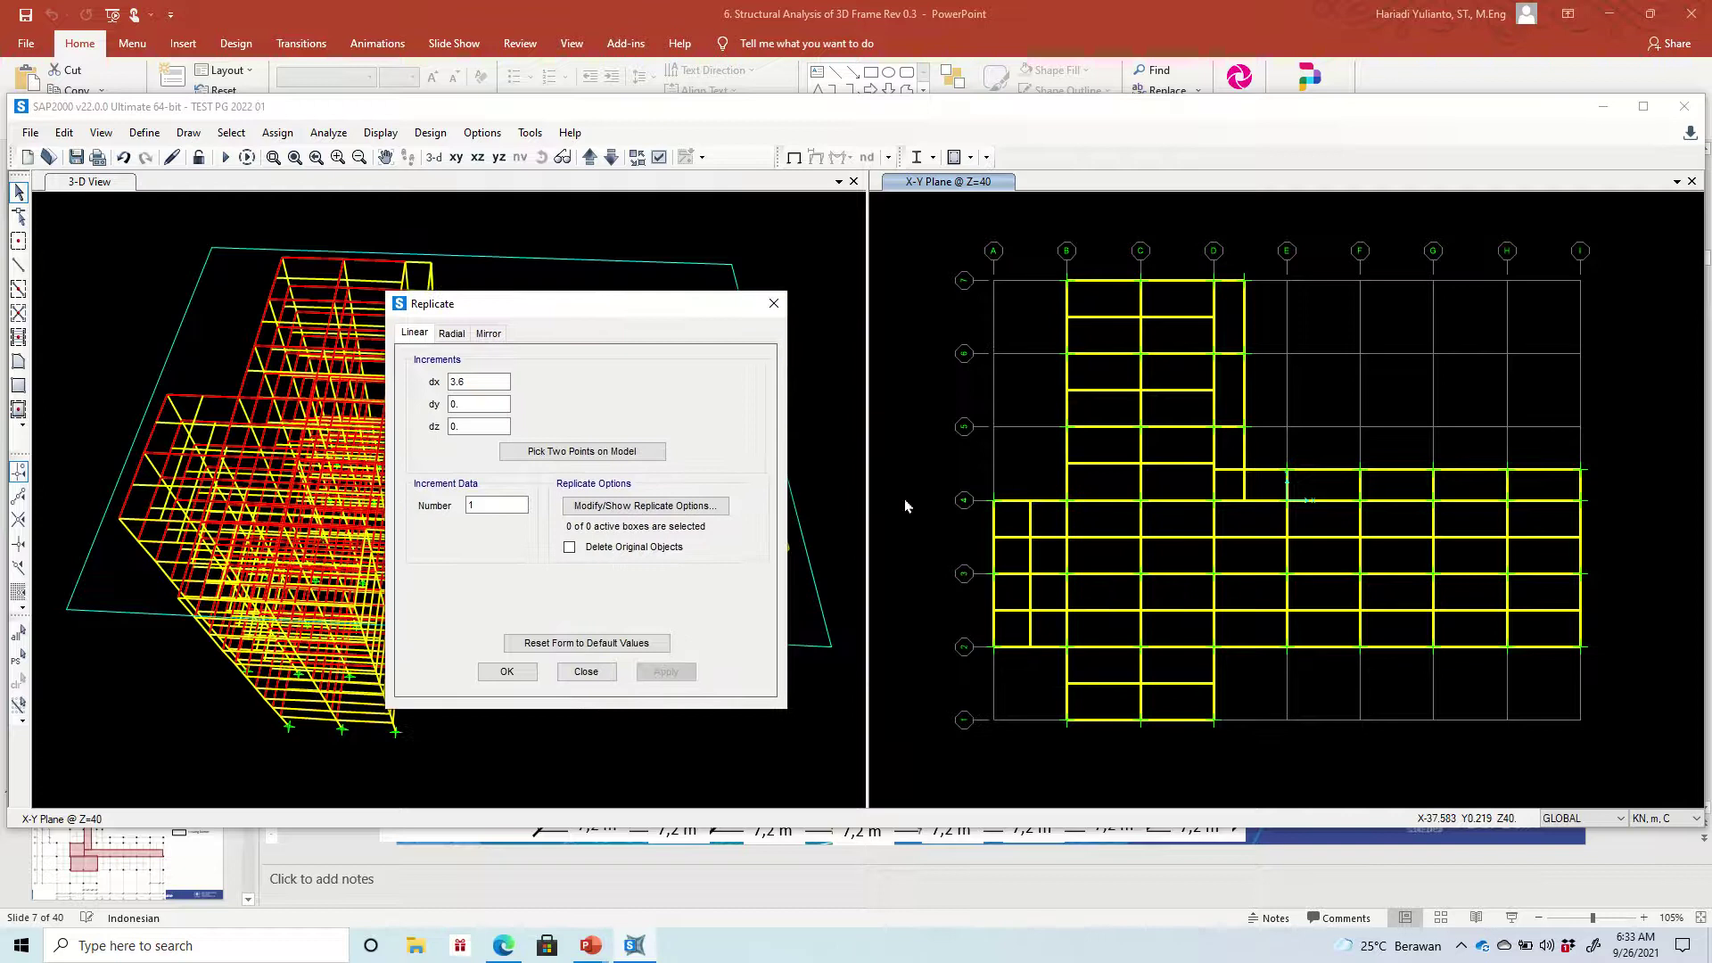
Replicate the grid B beams between lines 1 and 7 once linearly with dx 3.6 m
click(1087, 626)
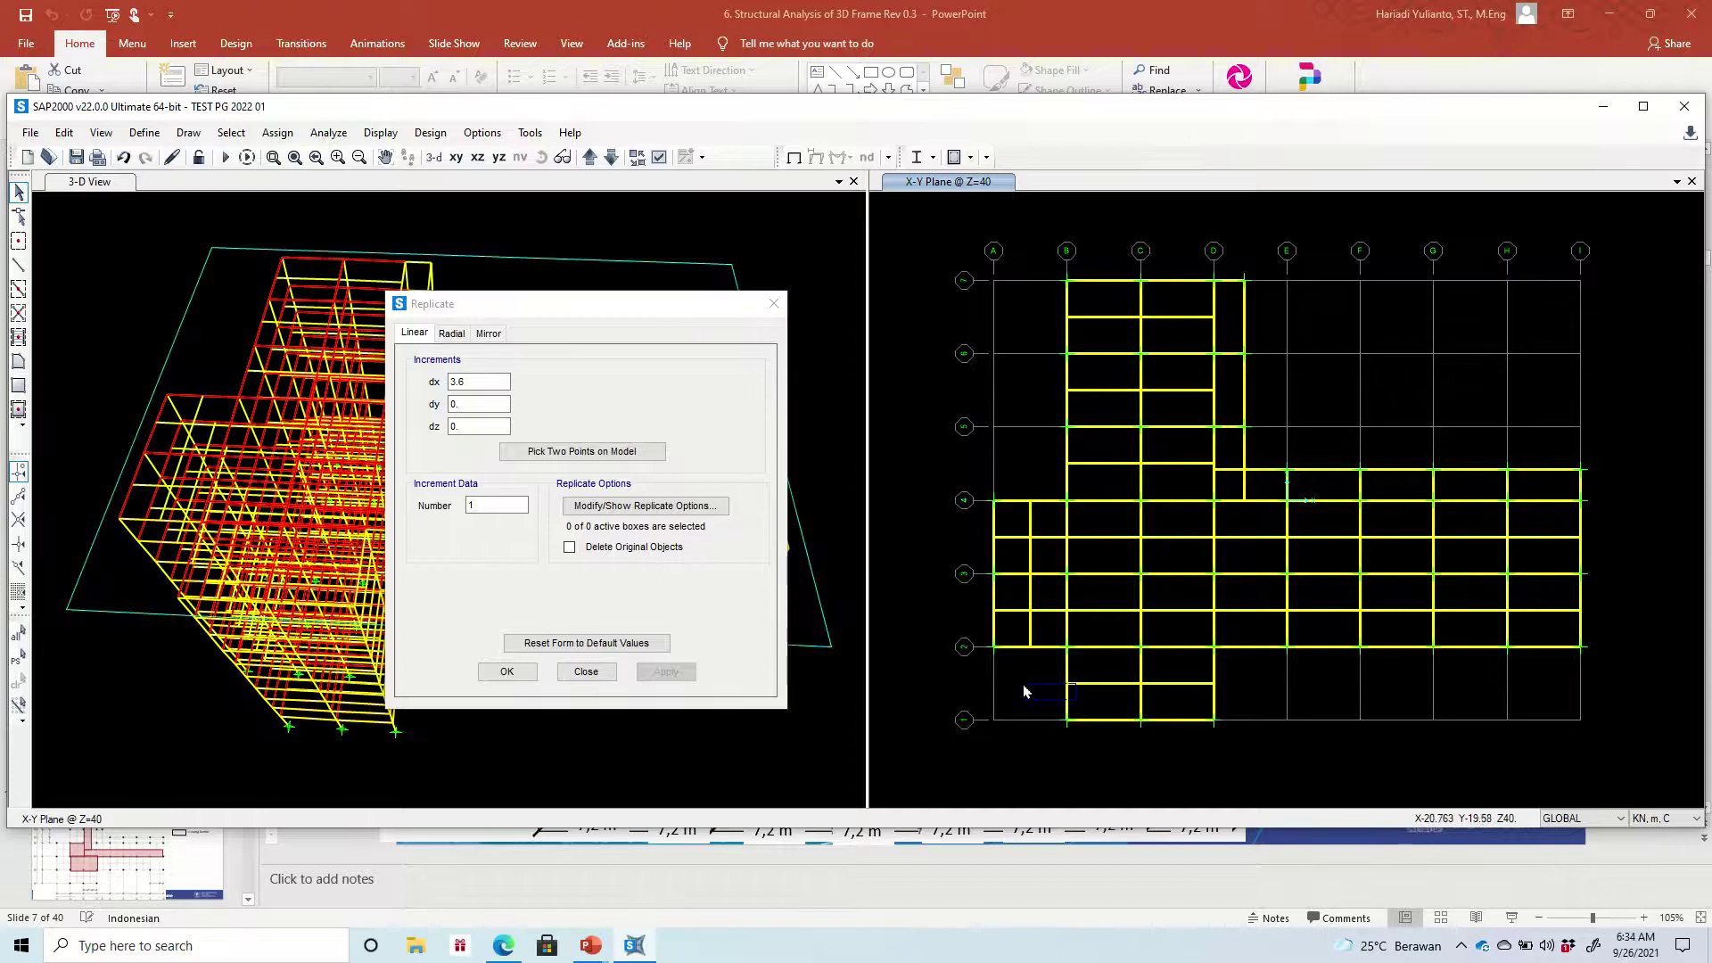
click(1067, 700)
click(1062, 619)
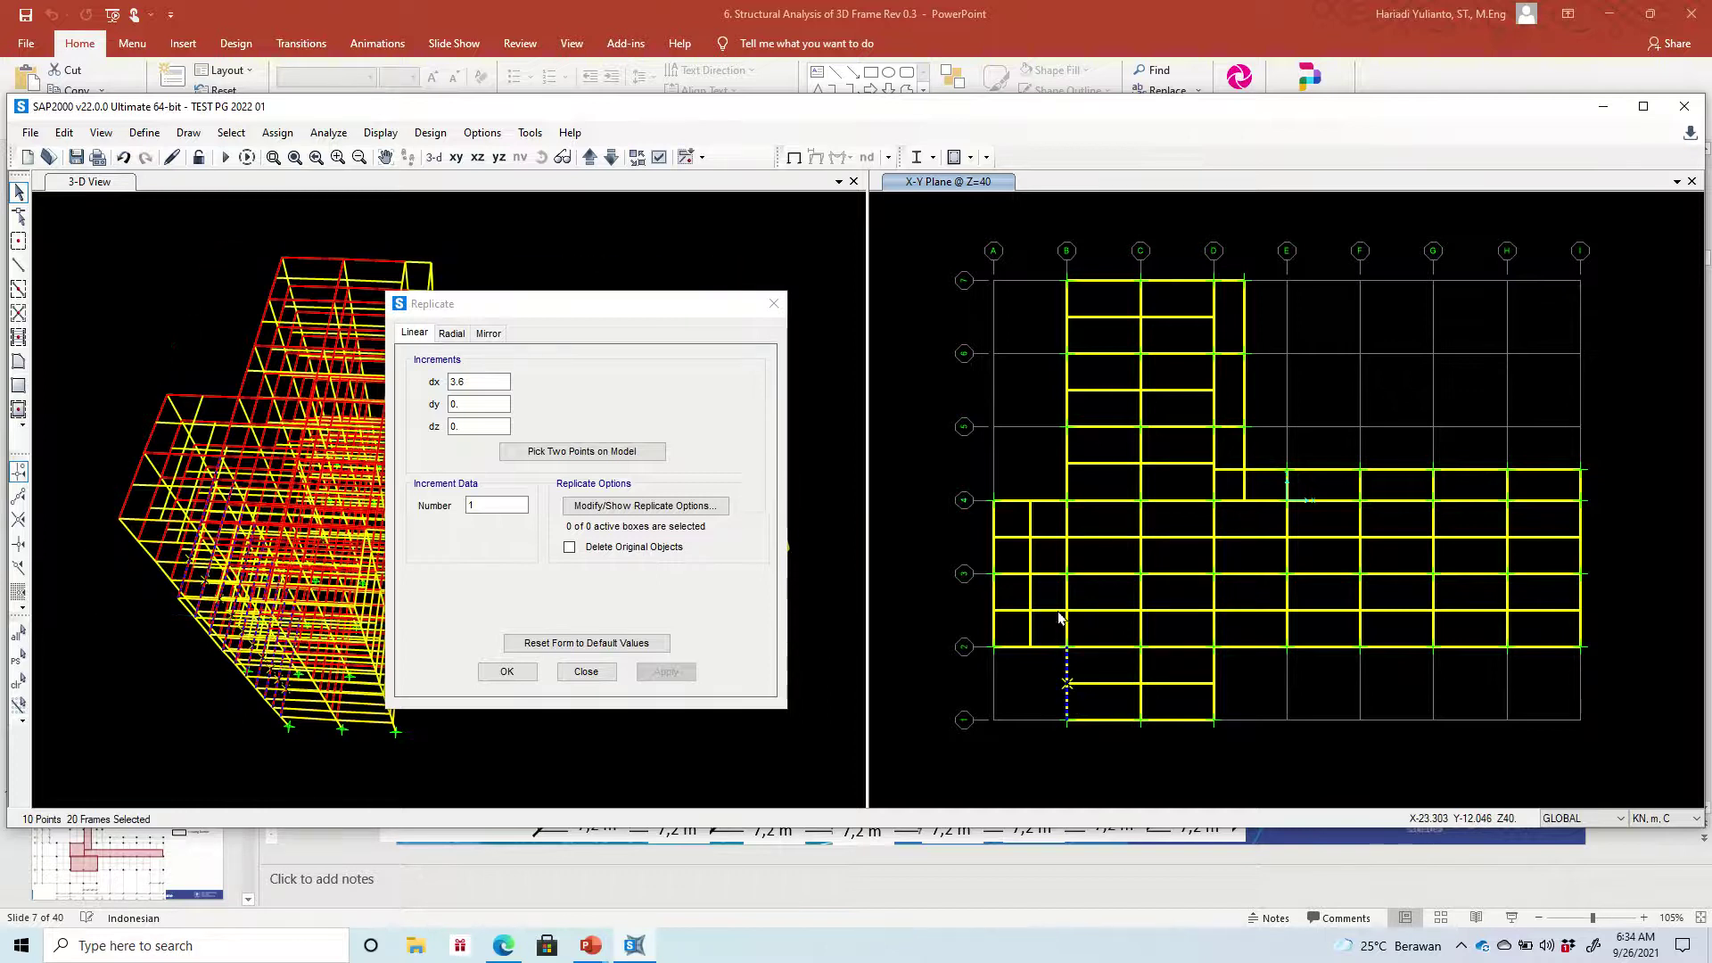
click(1067, 553)
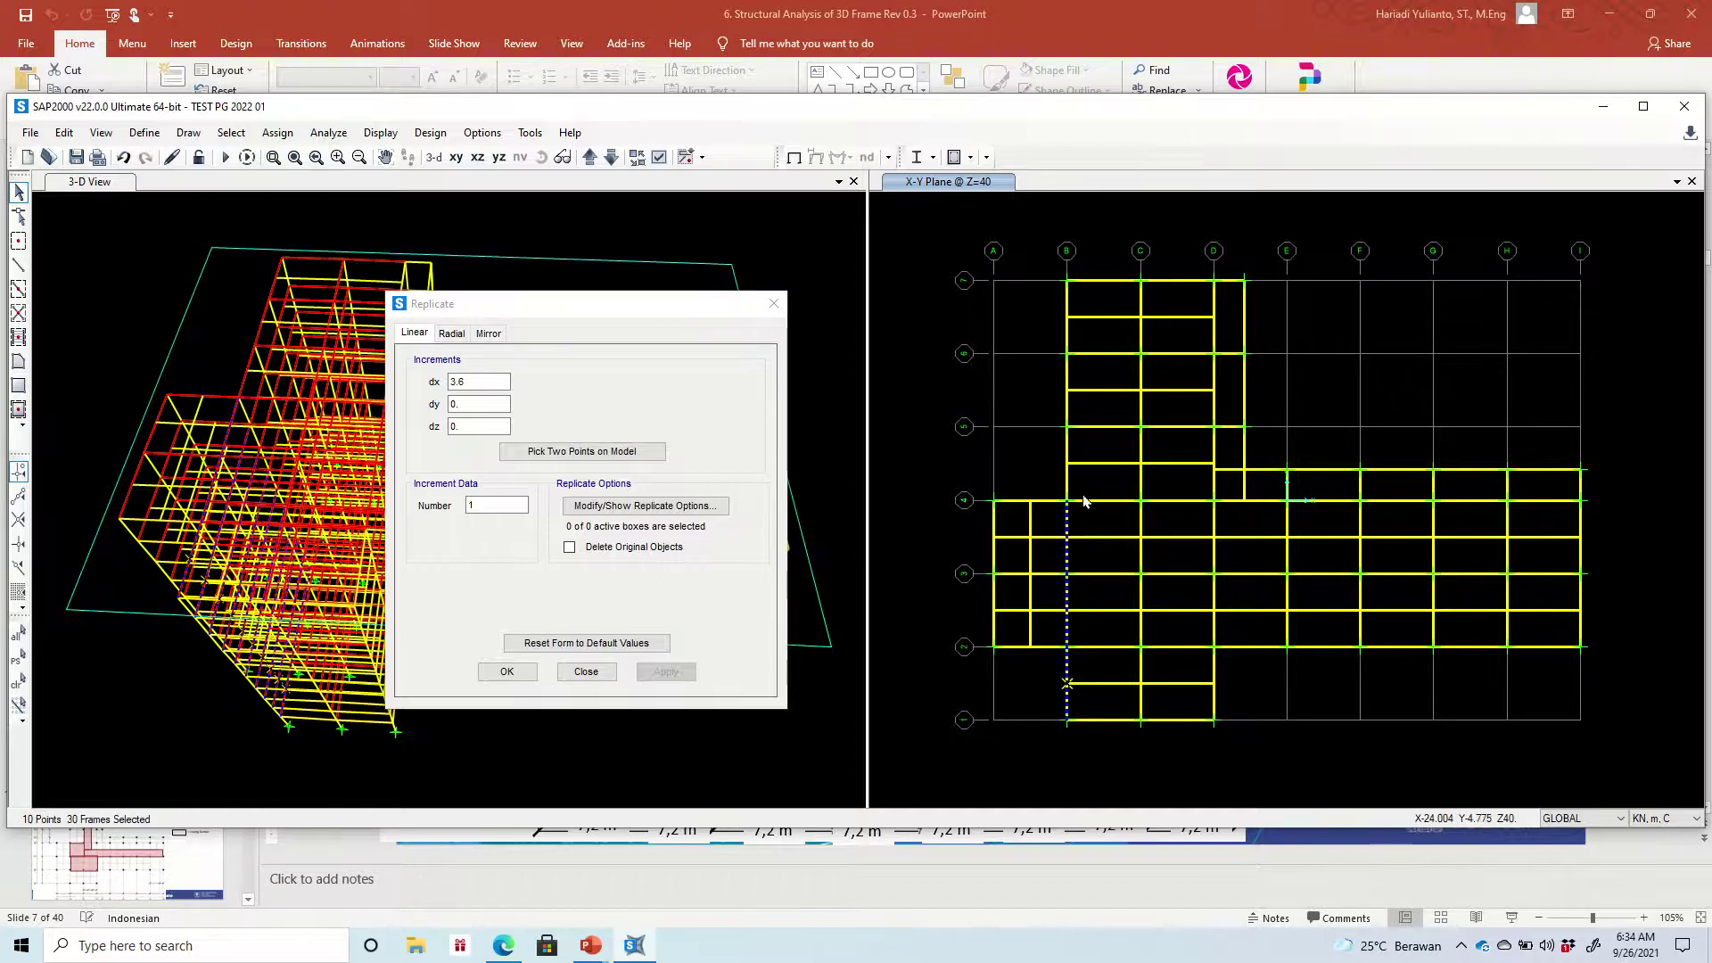
click(1066, 462)
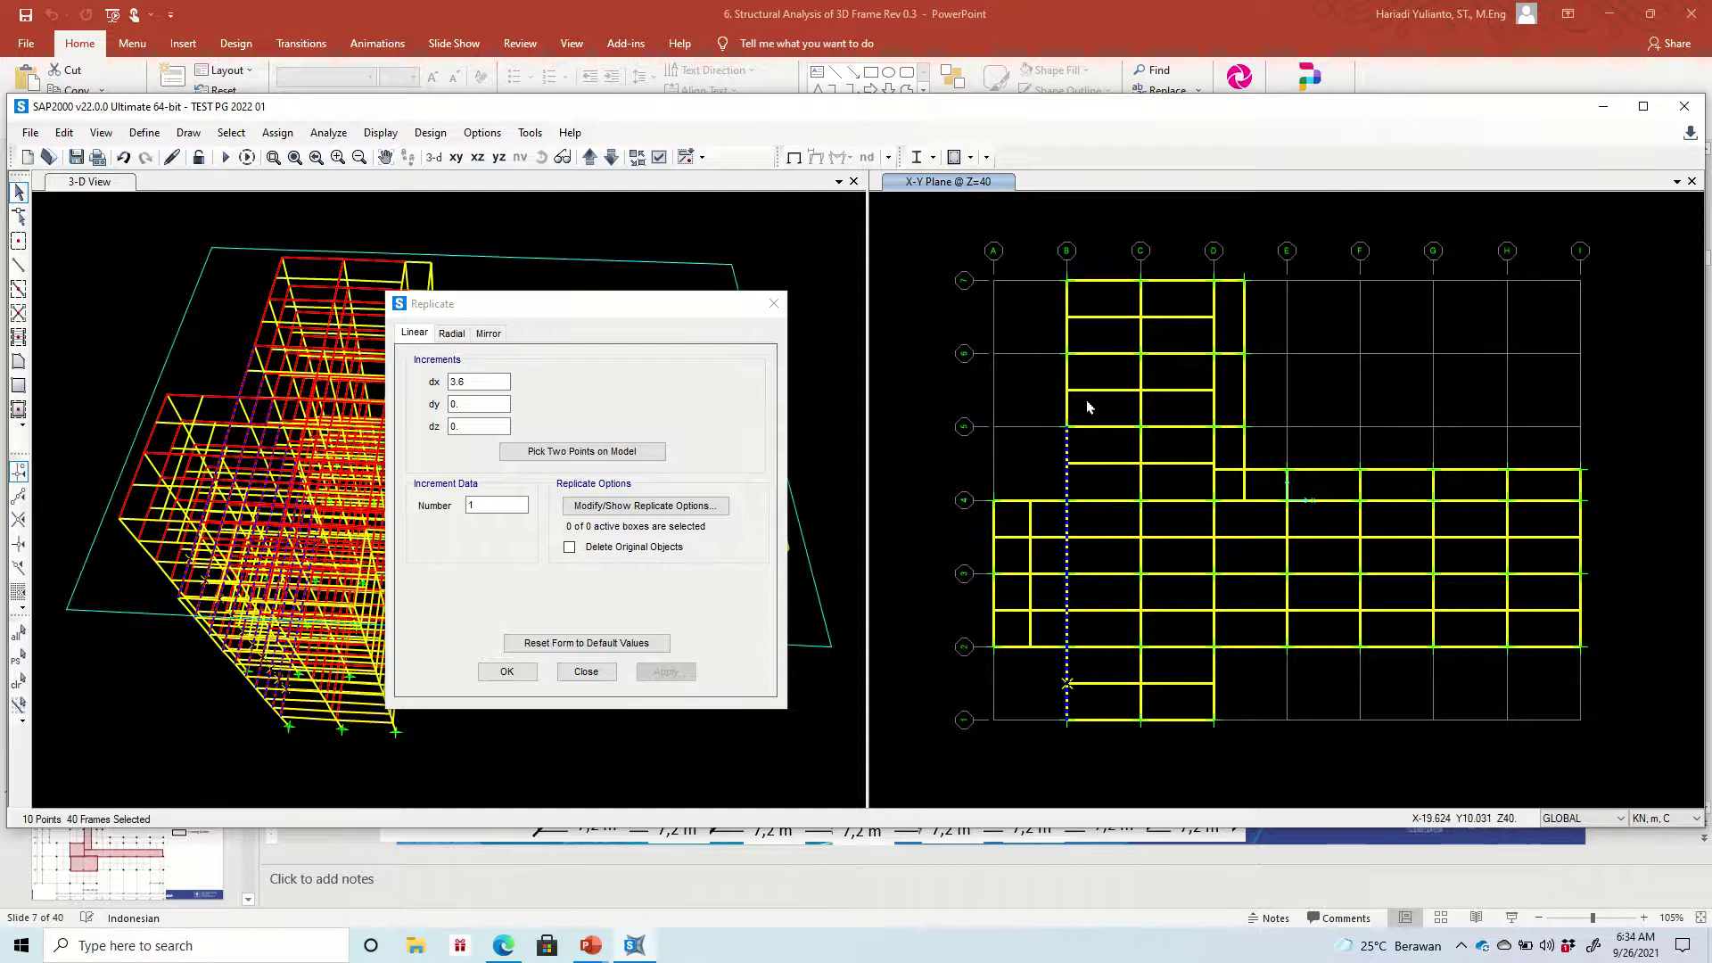
click(1067, 368)
click(1067, 318)
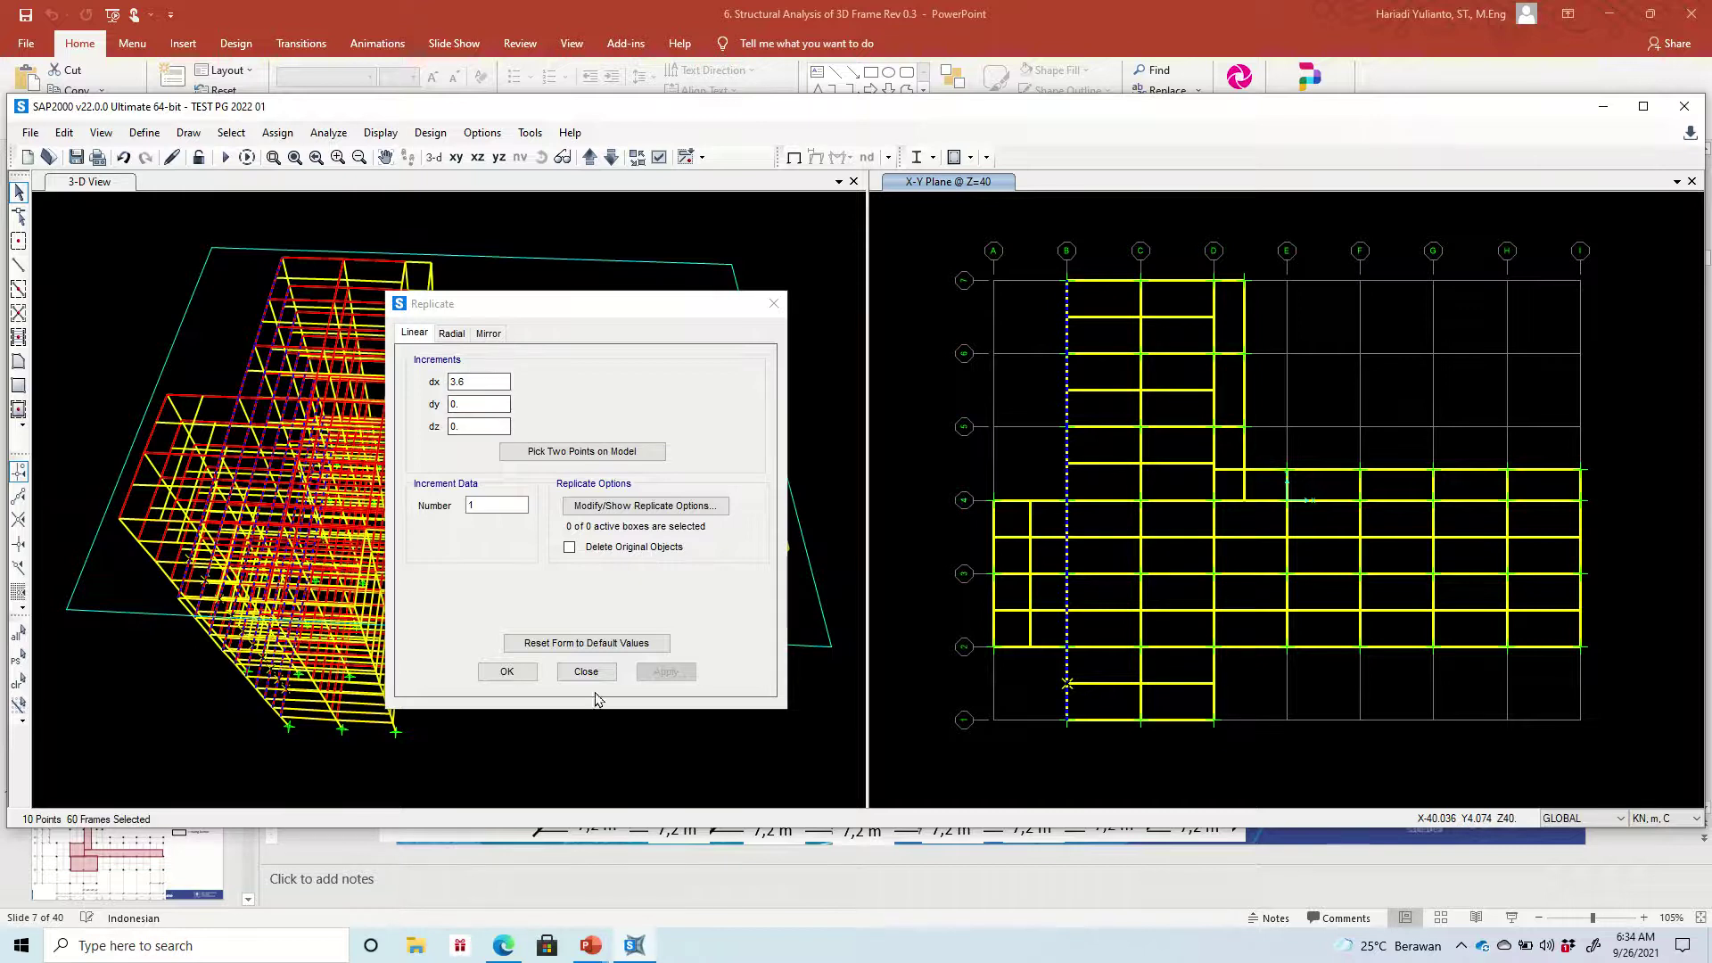
click(473, 426)
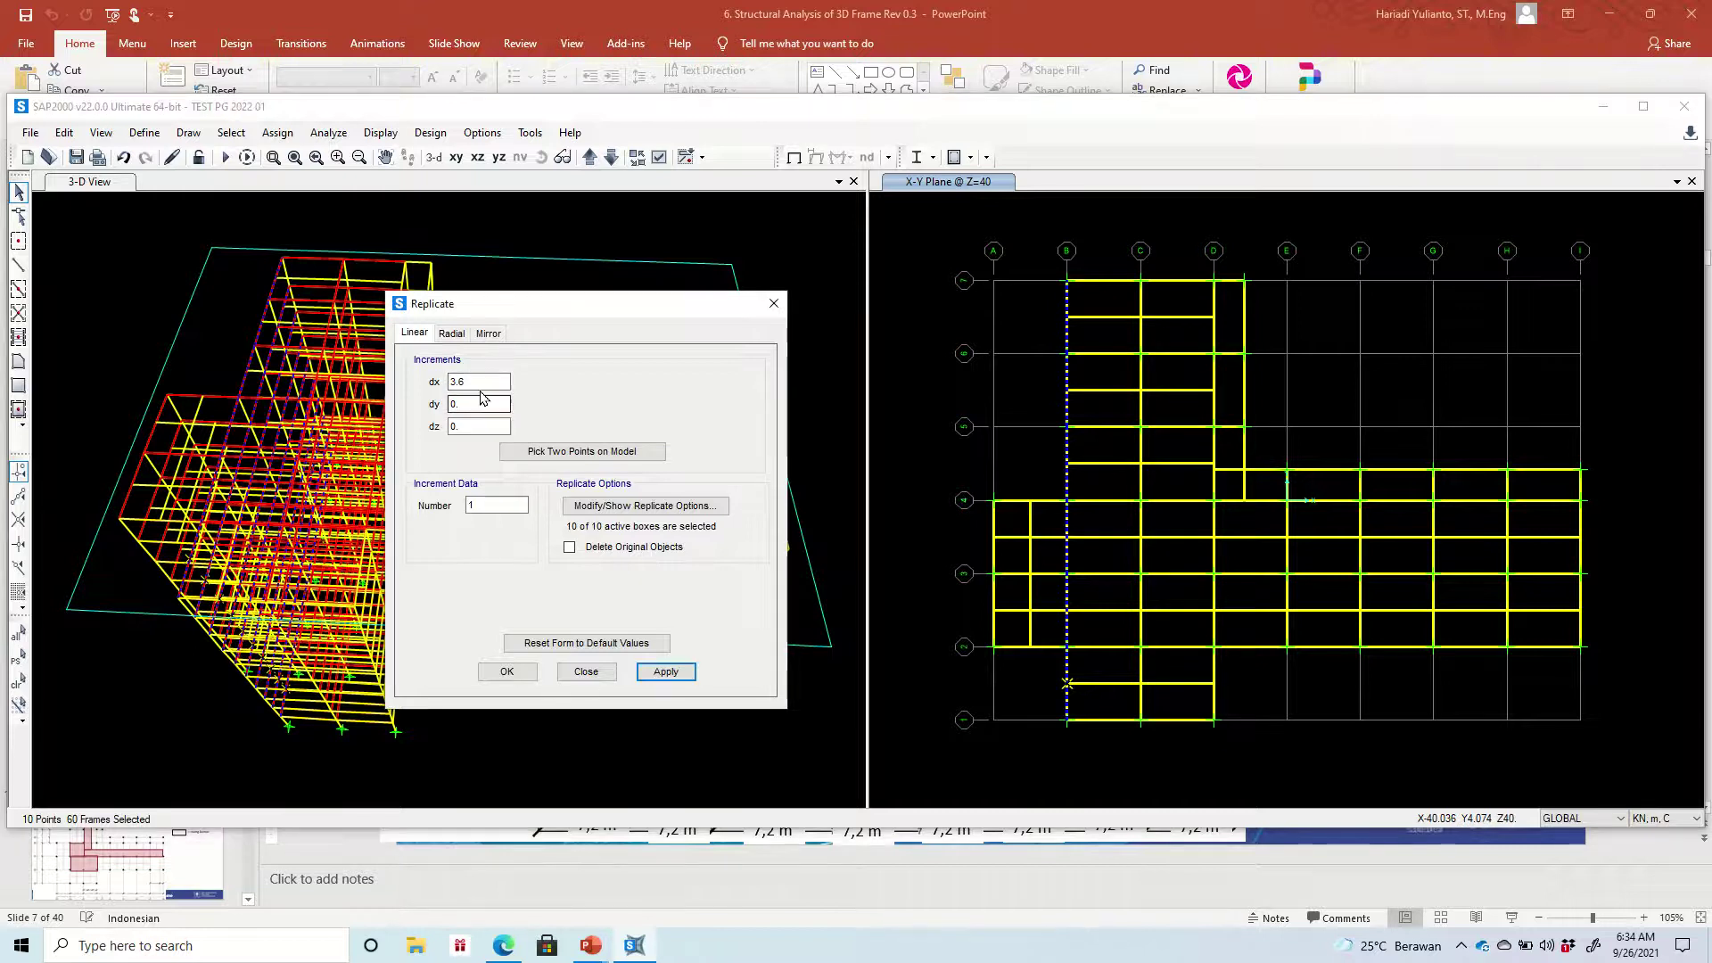
click(655, 672)
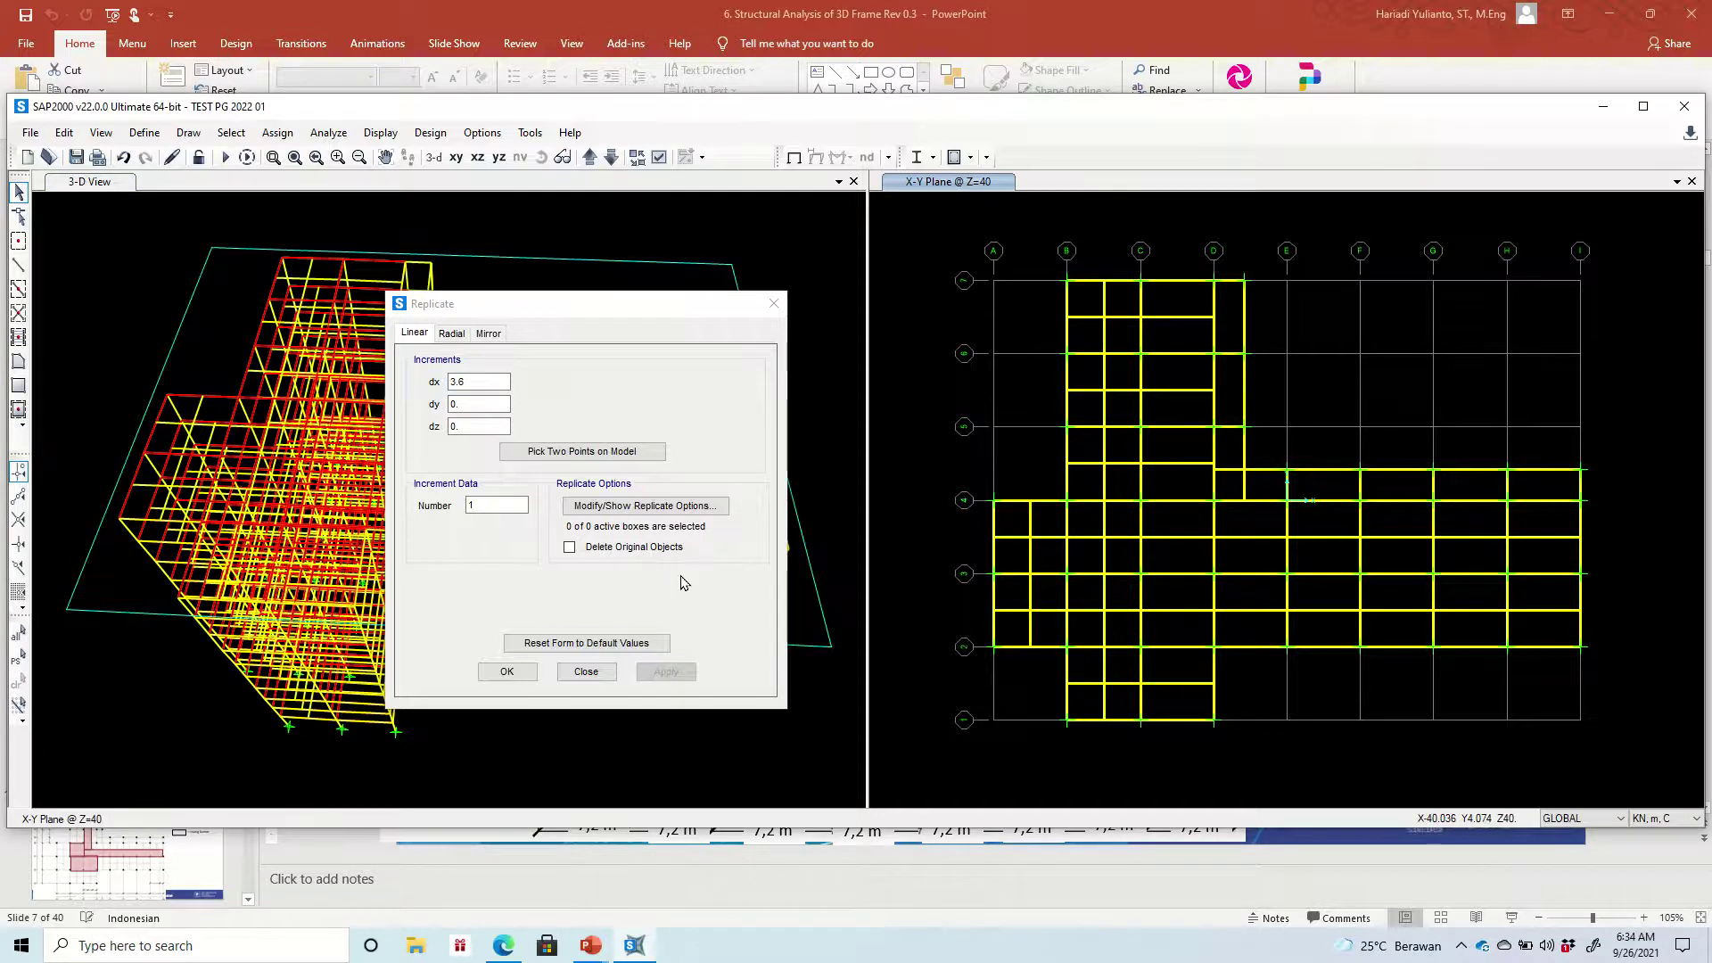
Replicate the grid H beams between lines 2 and 4 once linearly with dx 3.6 m and finish the Replicate command
click(1468, 595)
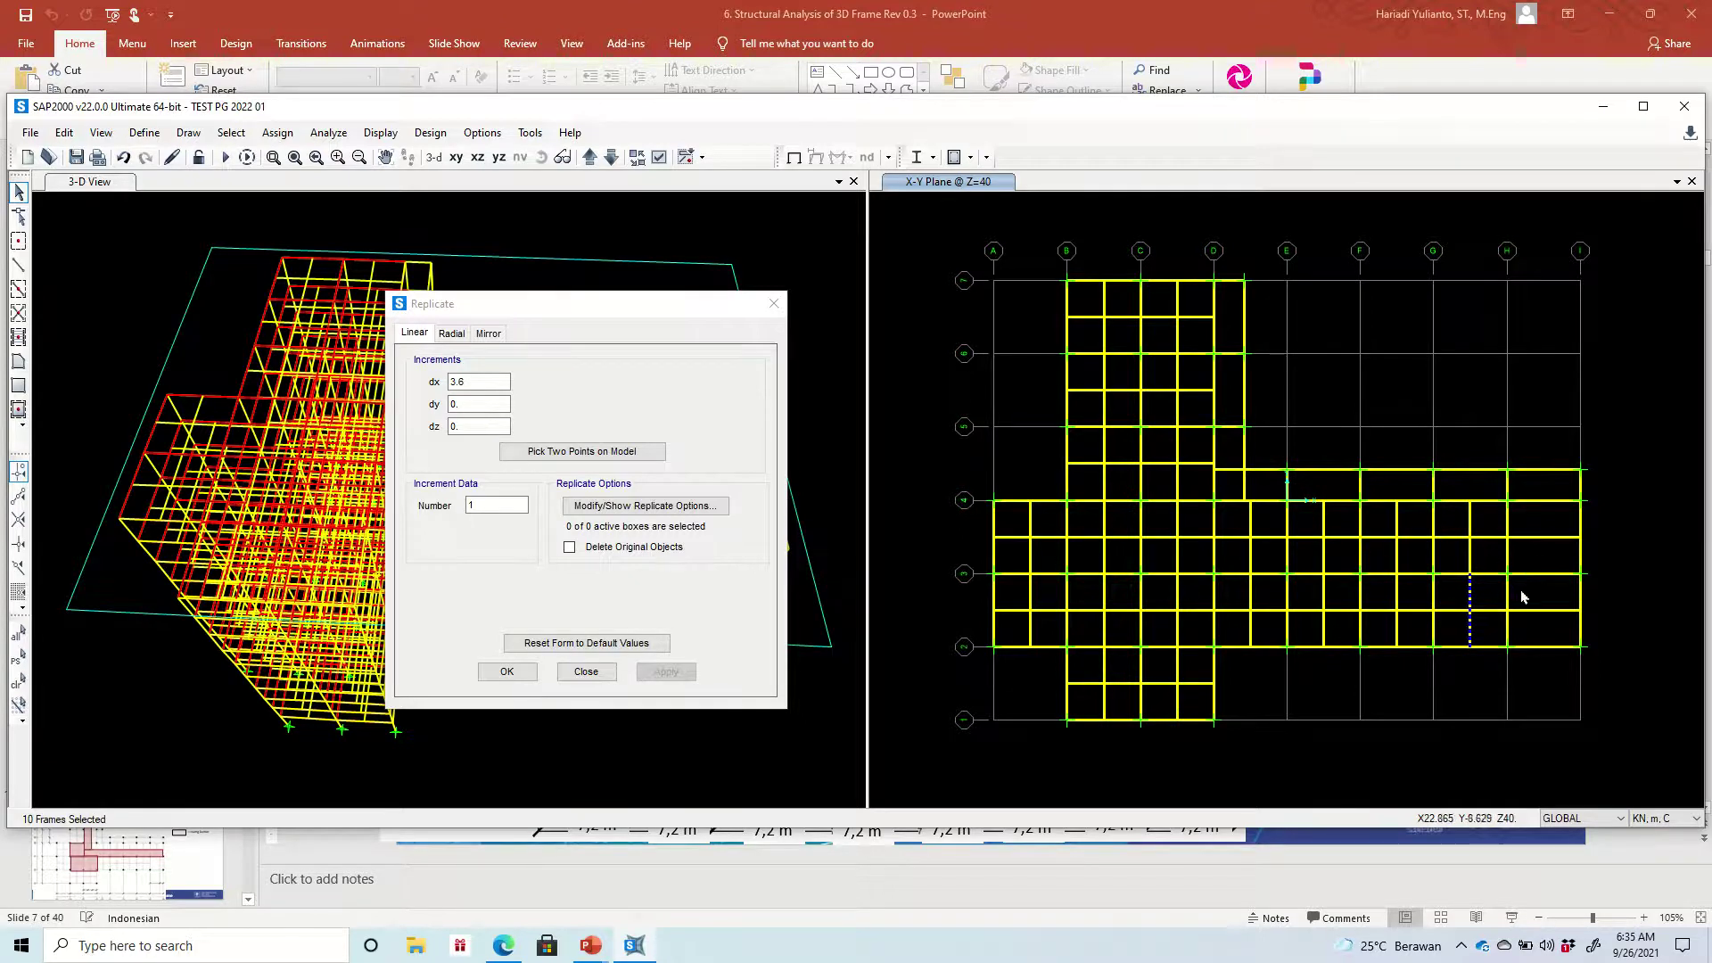
key(ctrl+q)
click(1498, 559)
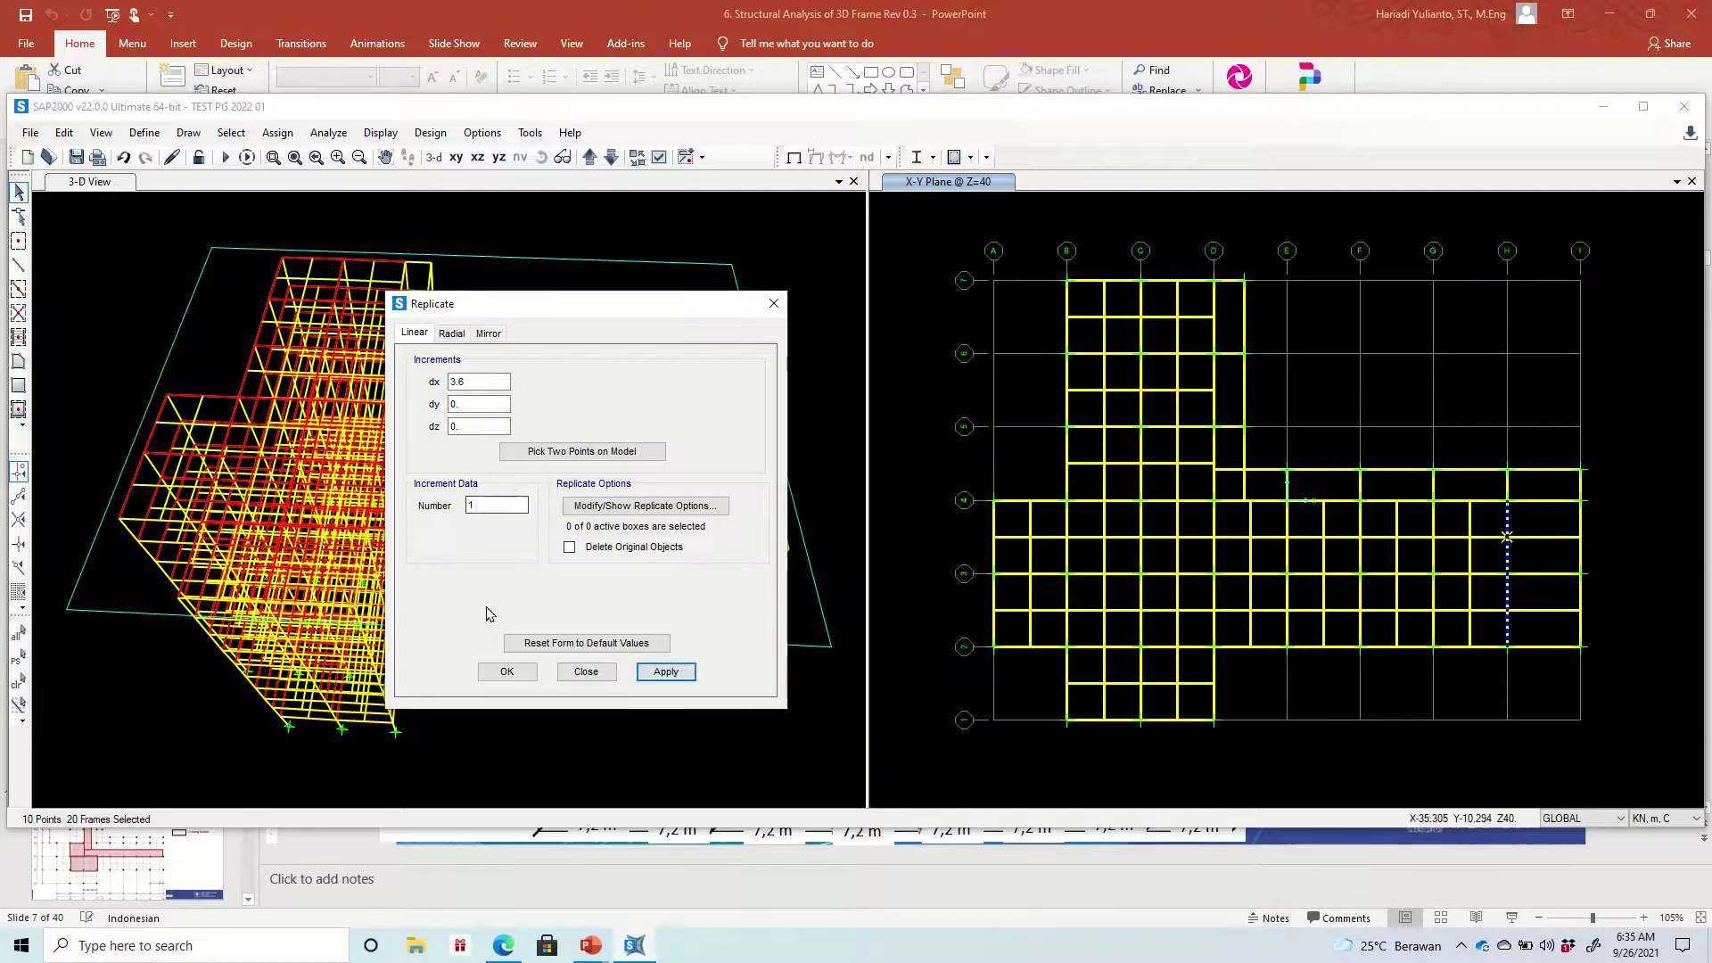
click(667, 672)
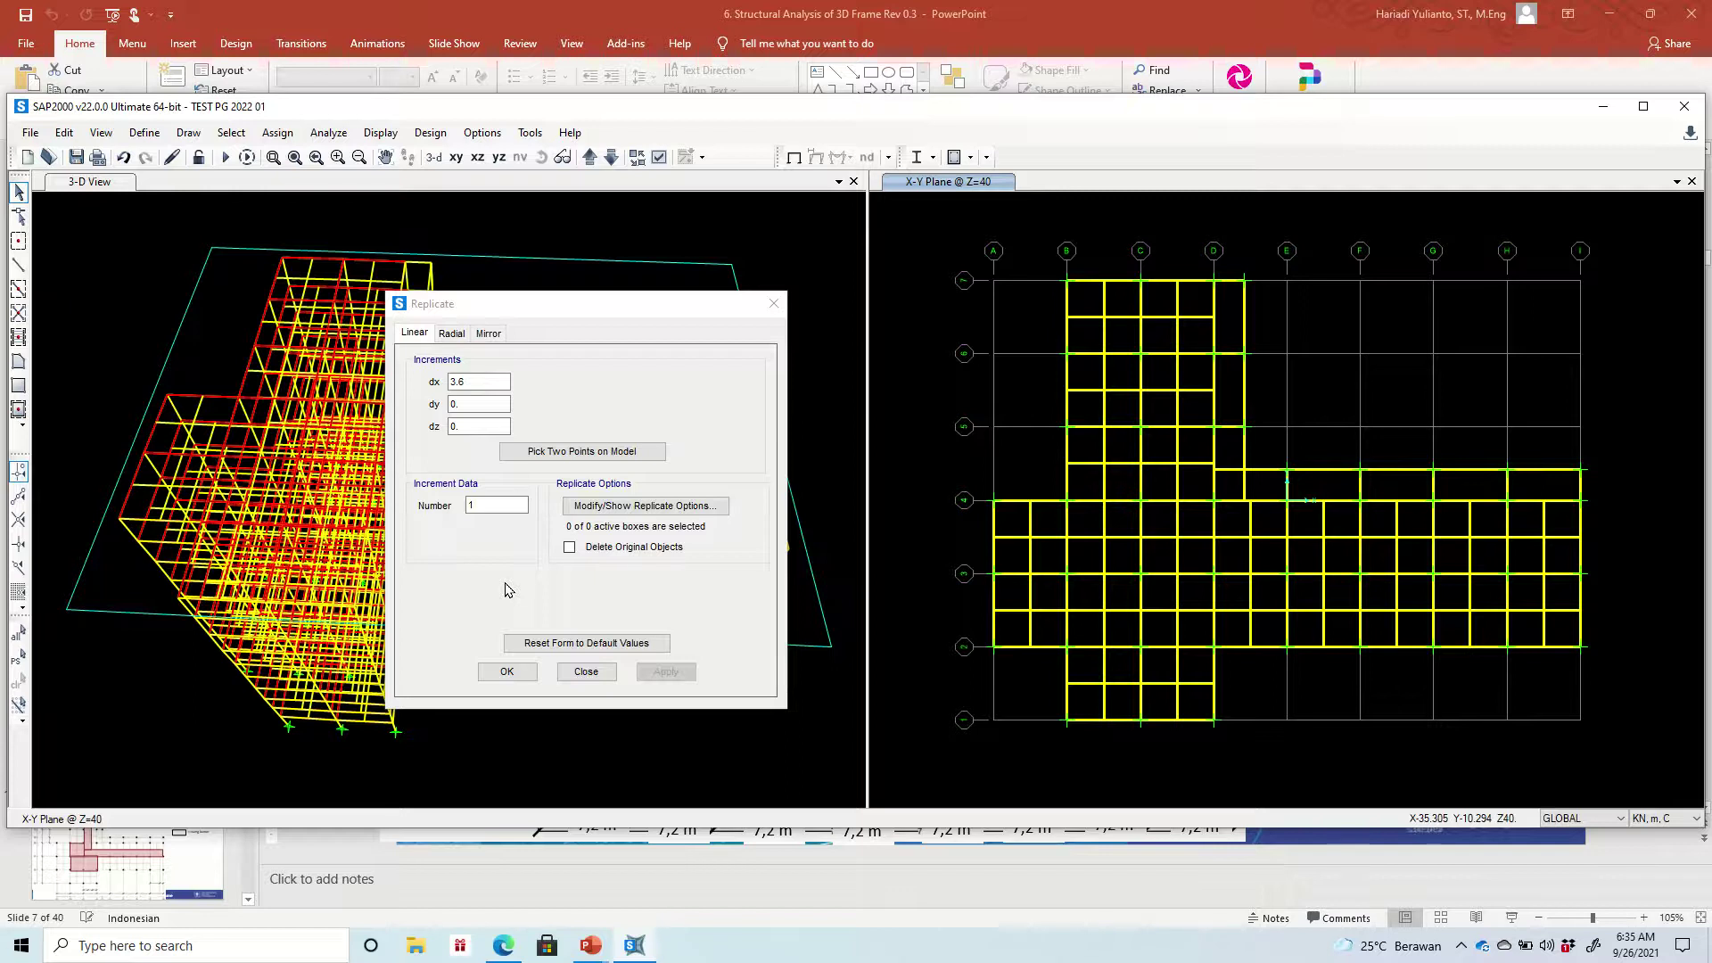
click(505, 670)
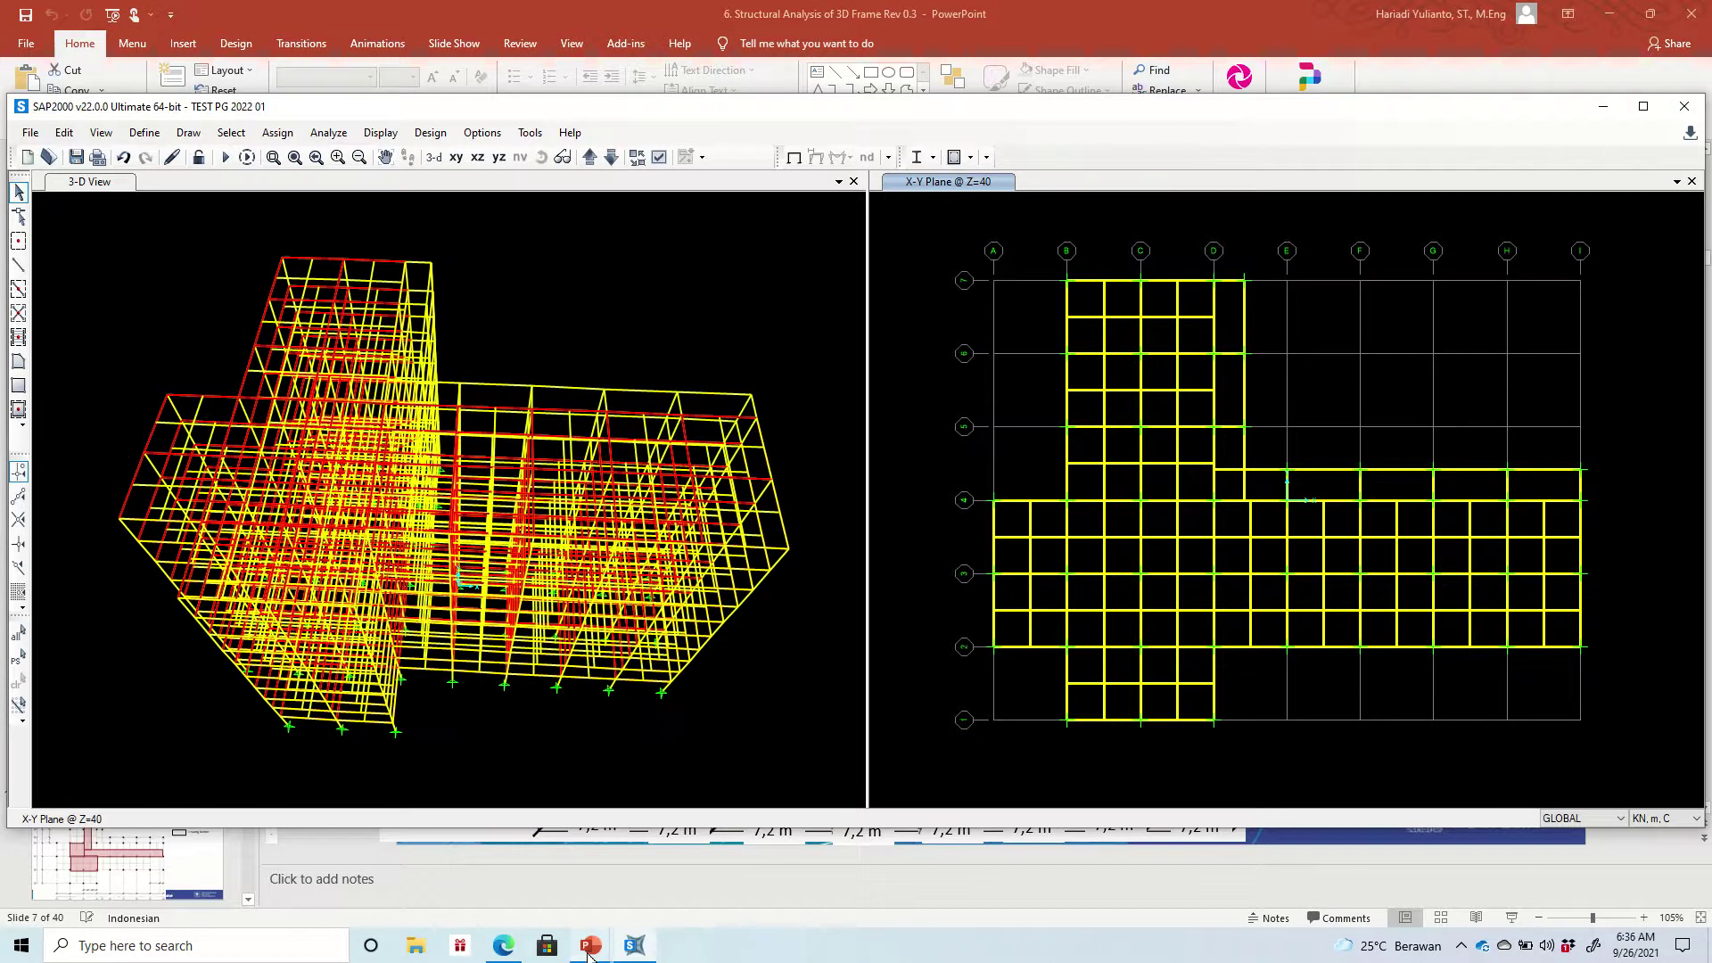
Switch to PowerPoint, review the beam layout on slide 7 and the slab layout on slide 8, and return to SAP2000
mouse_move(590, 945)
click(409, 861)
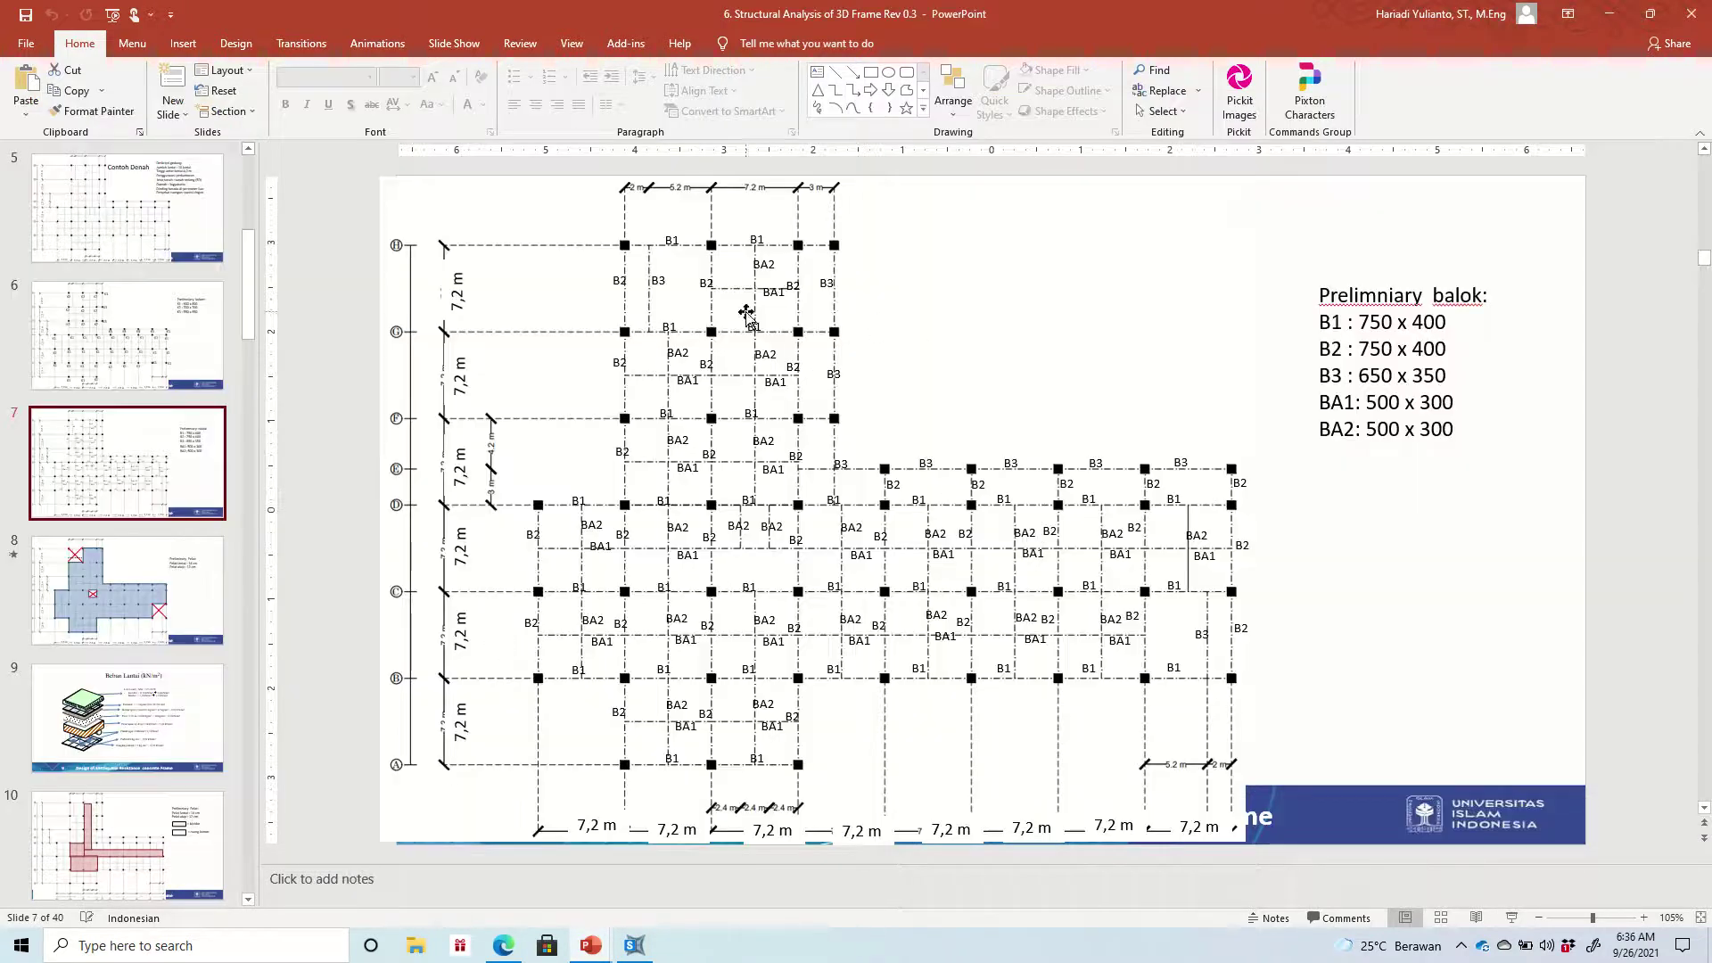
click(195, 639)
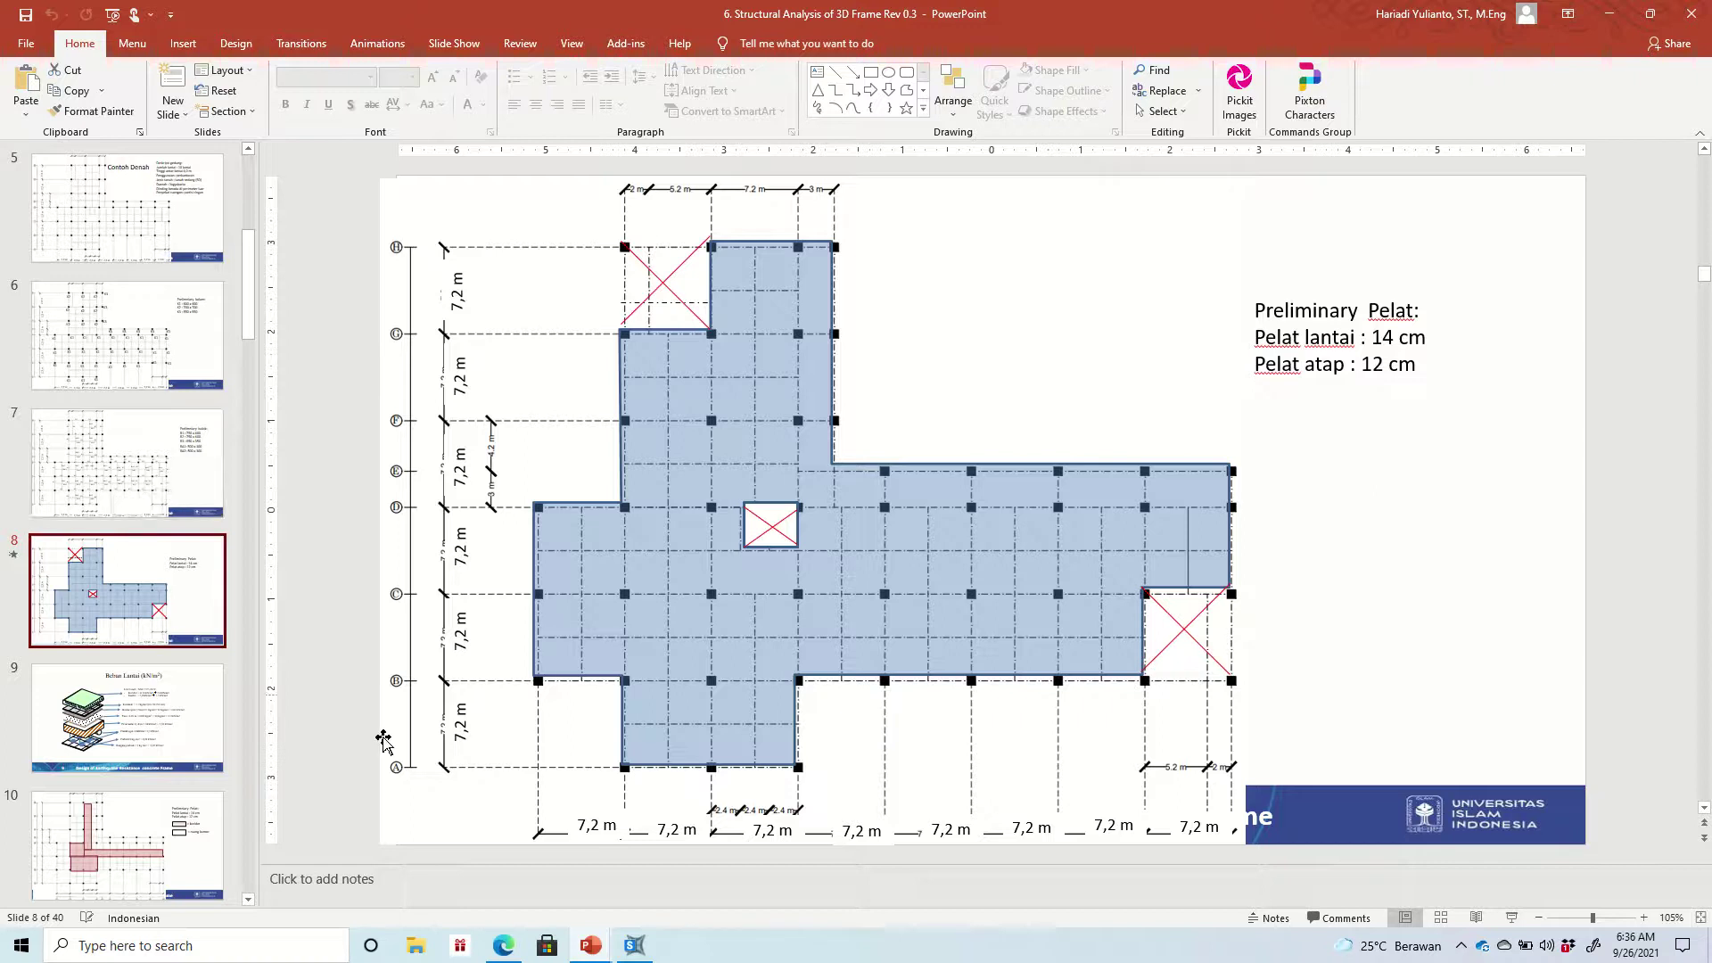
click(635, 947)
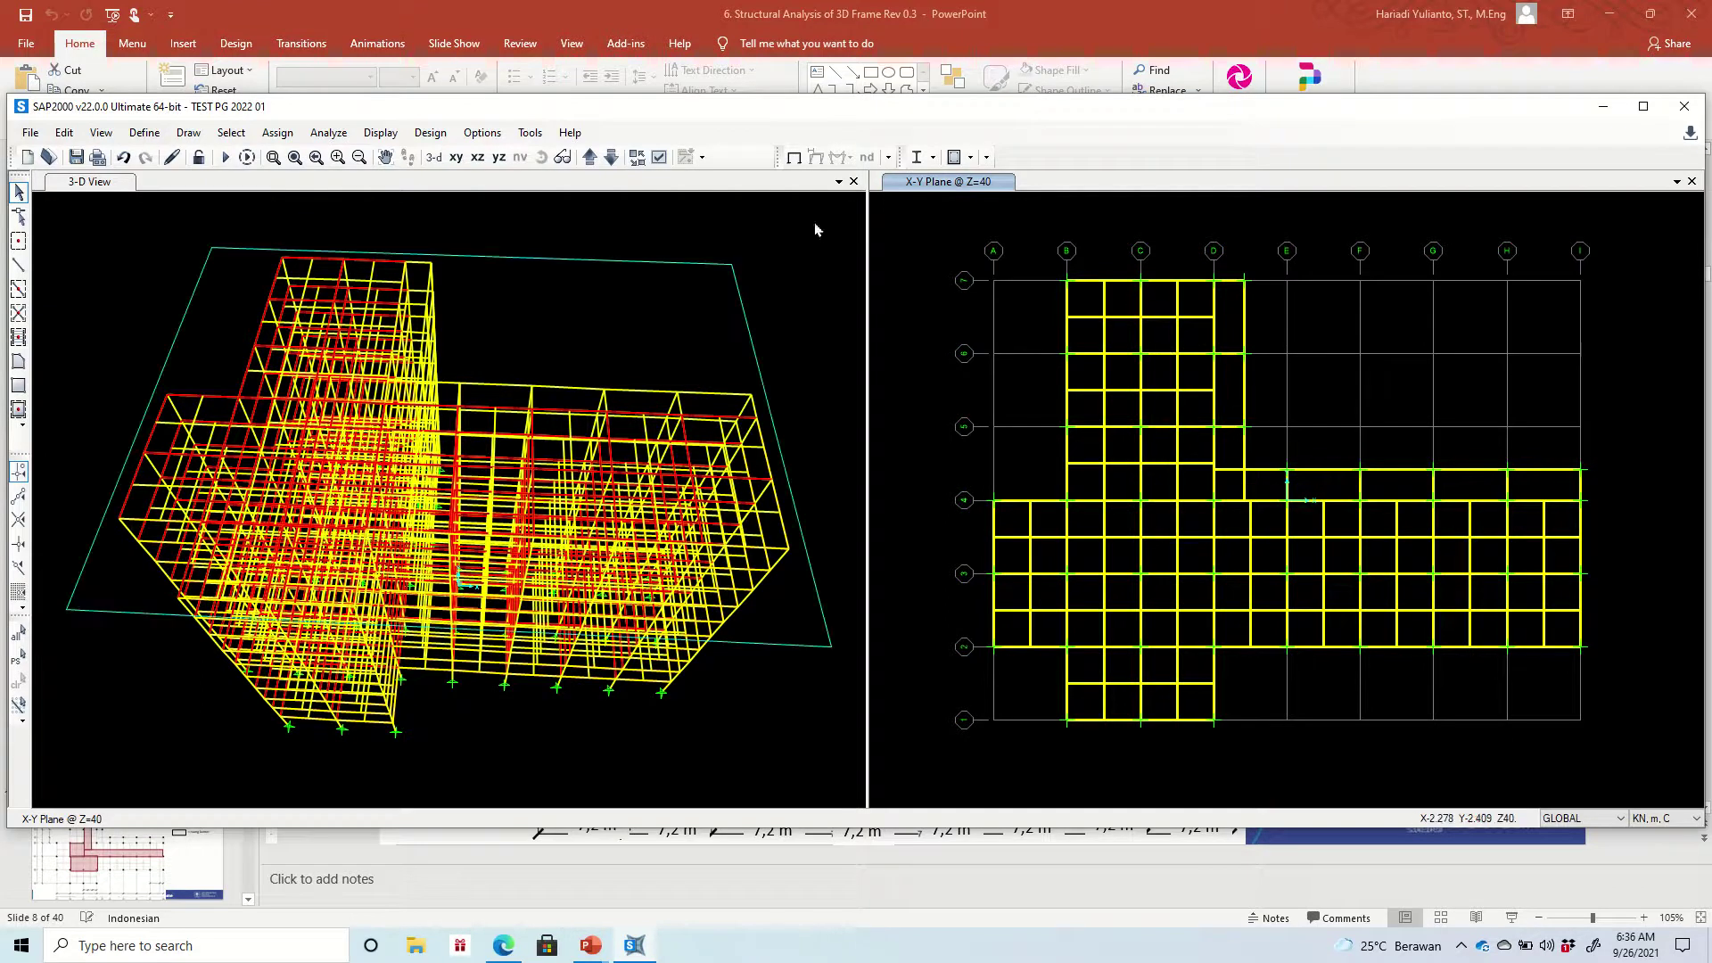
Turn off the Not in View display option for areas in the plan view
click(658, 156)
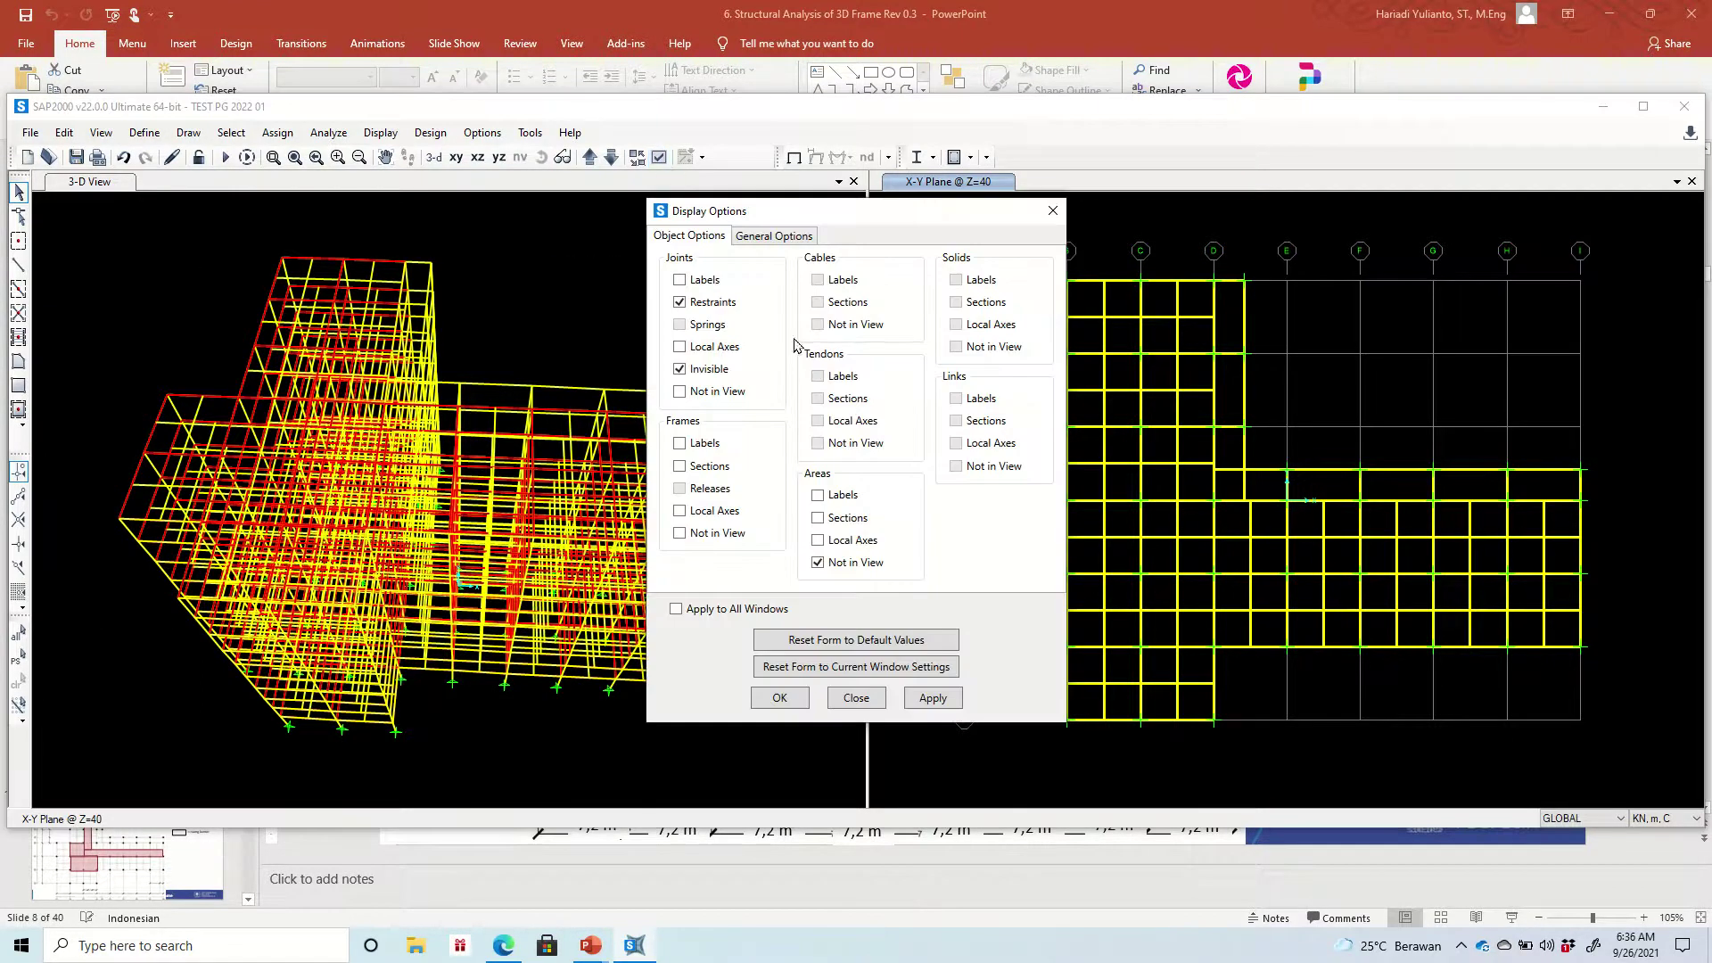
click(934, 699)
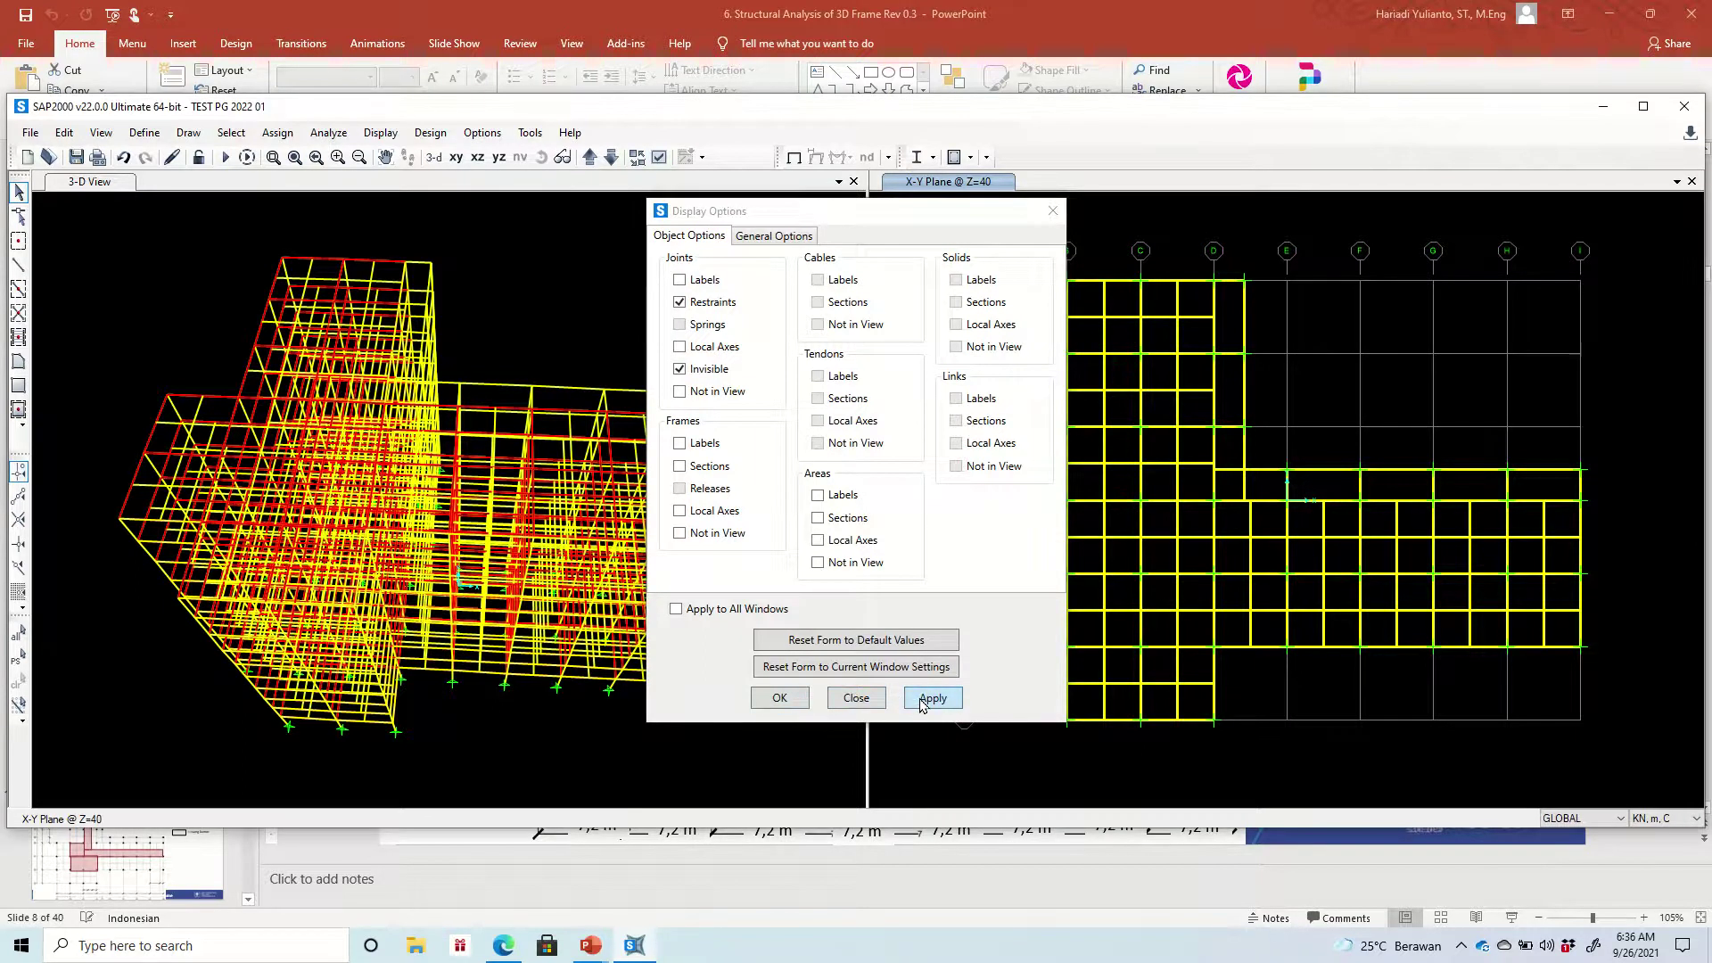
click(922, 701)
click(779, 699)
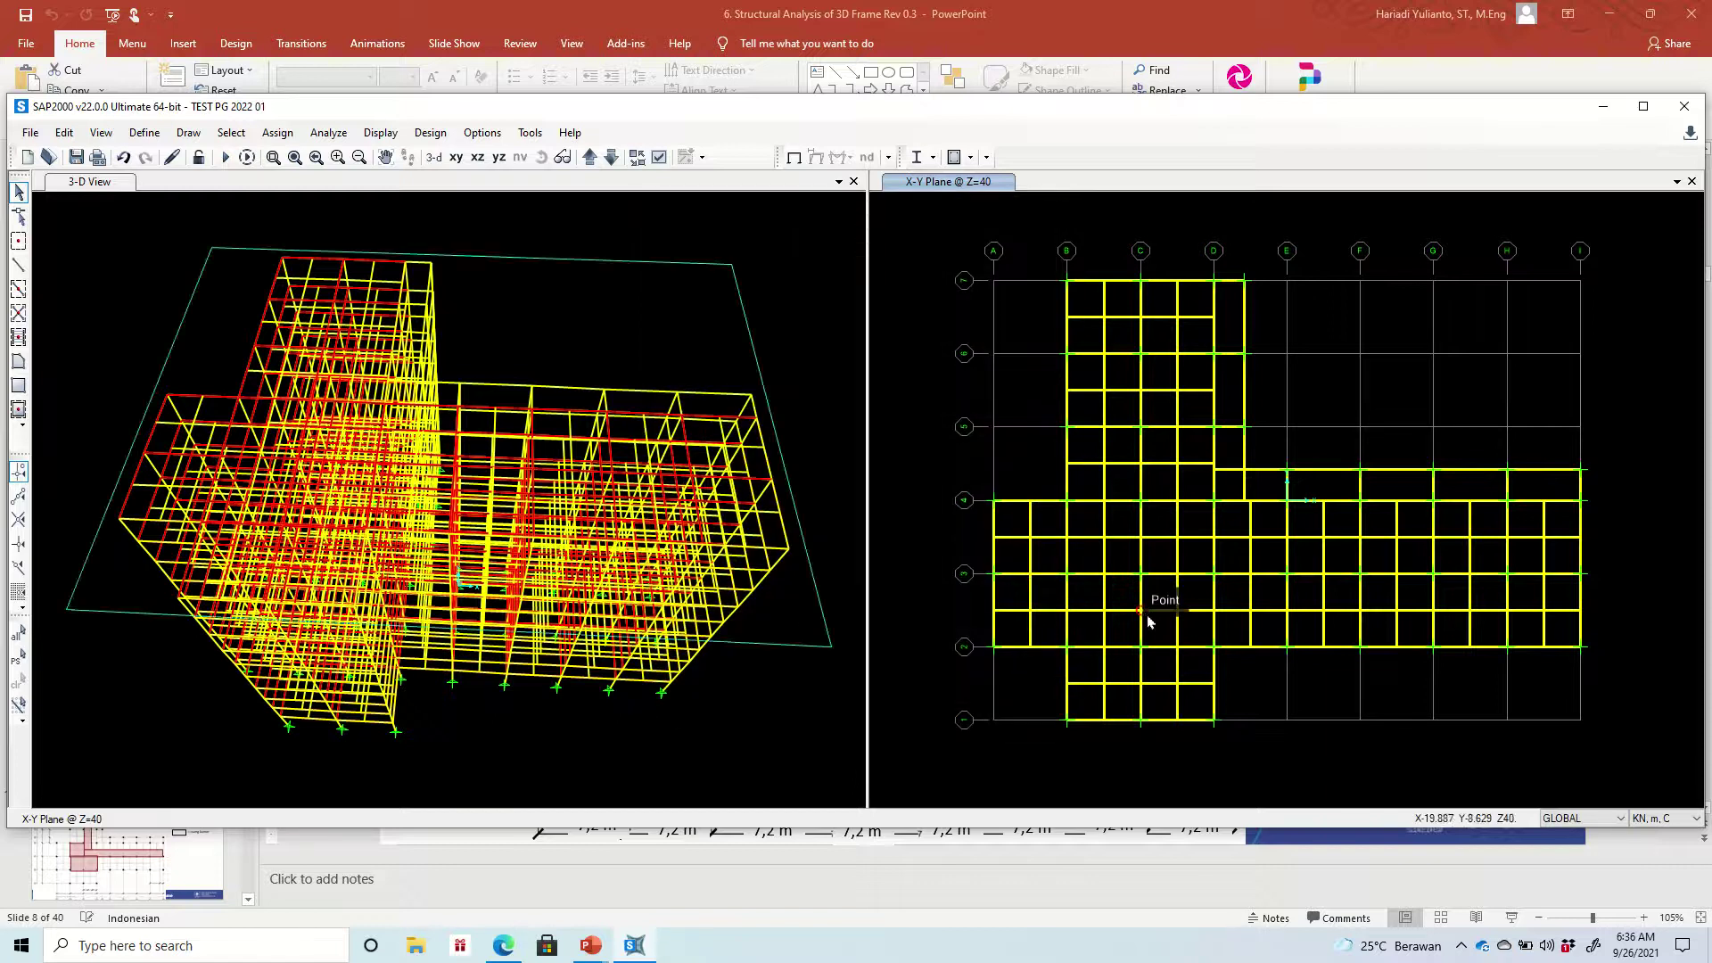
click(1114, 631)
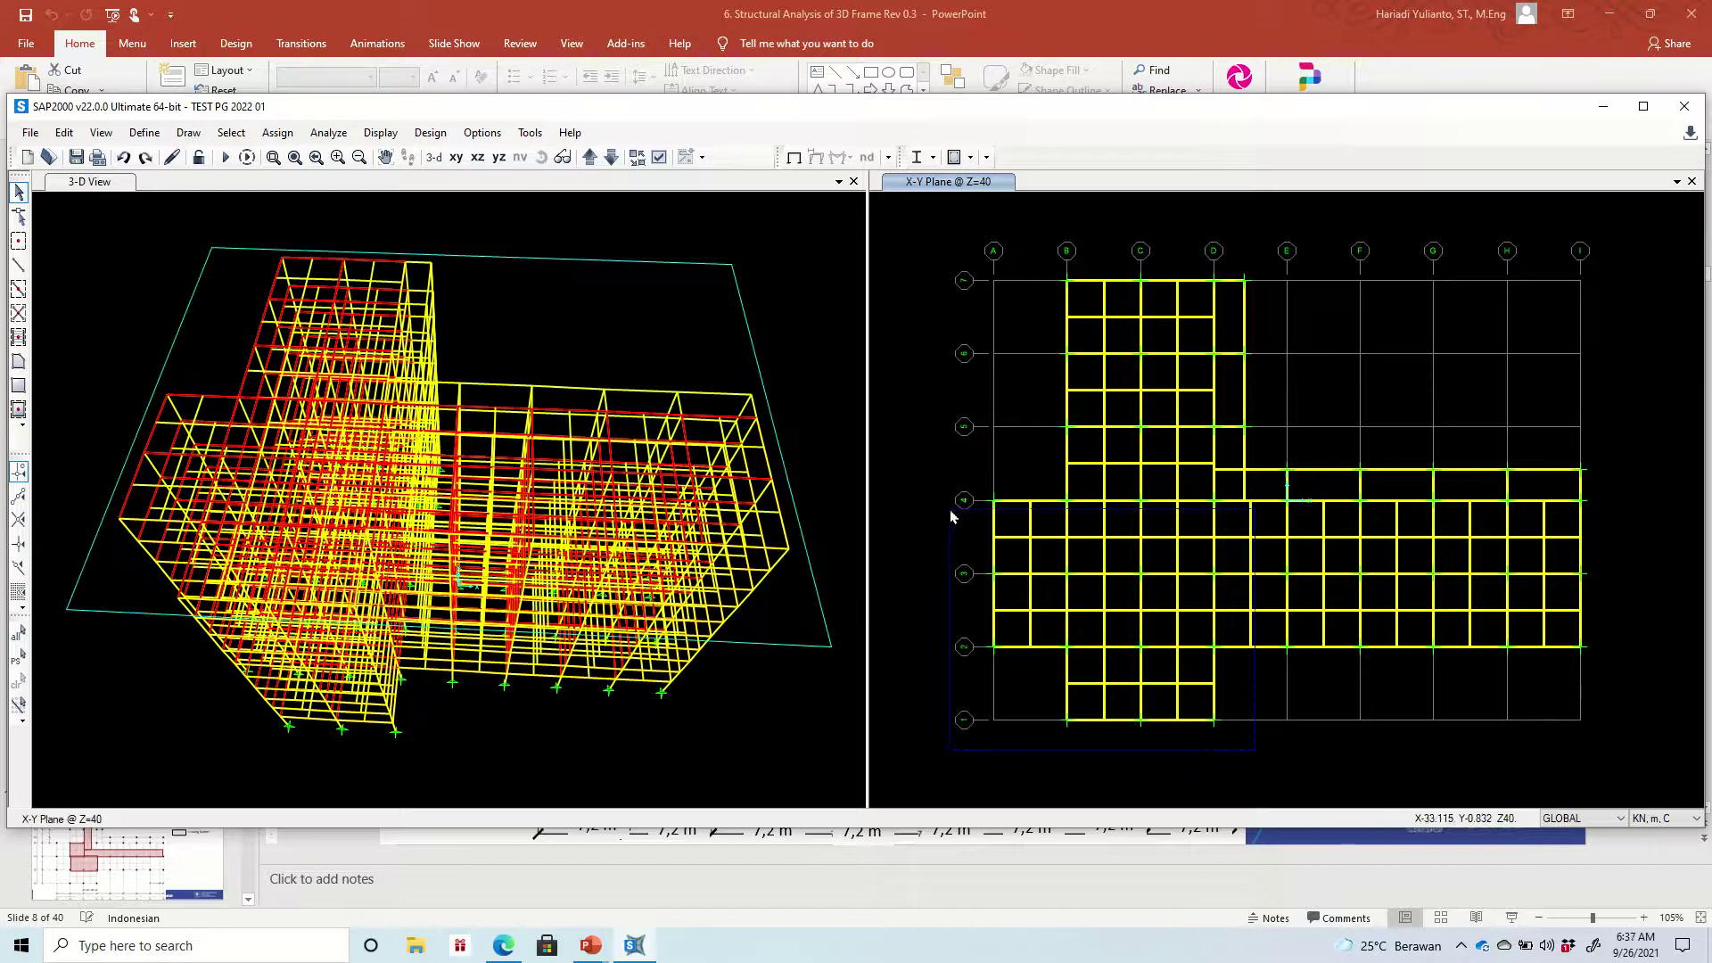
drag(950, 511, 945, 500)
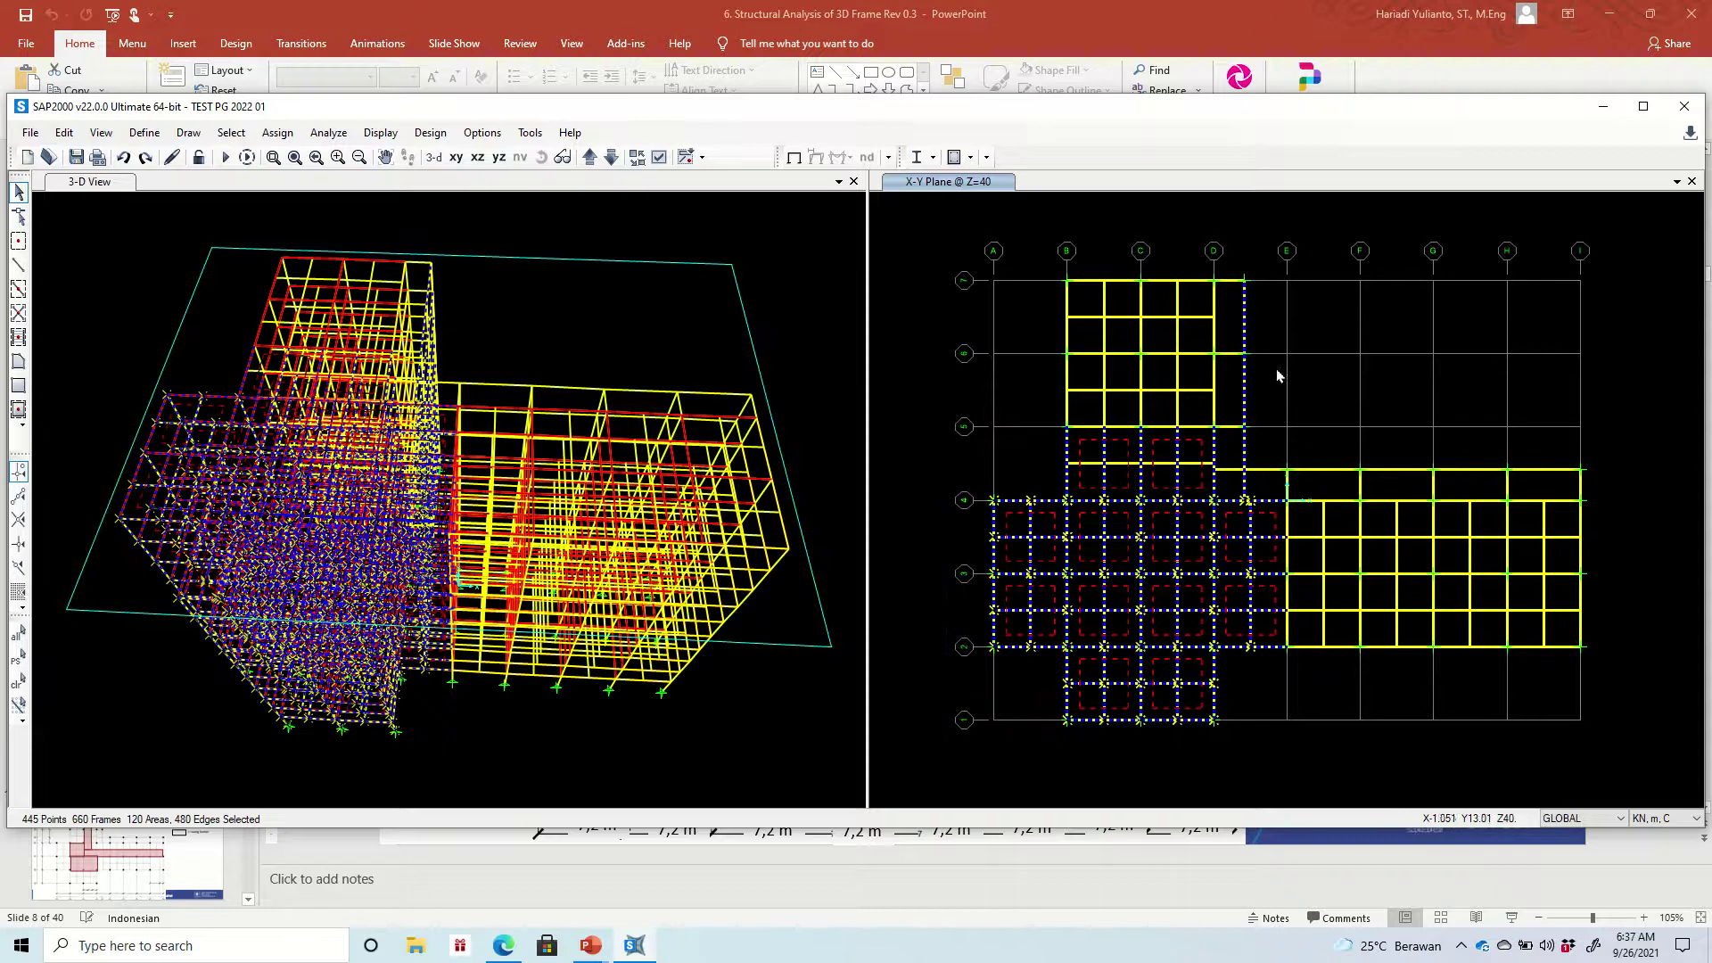
key(ctrl+shift+c)
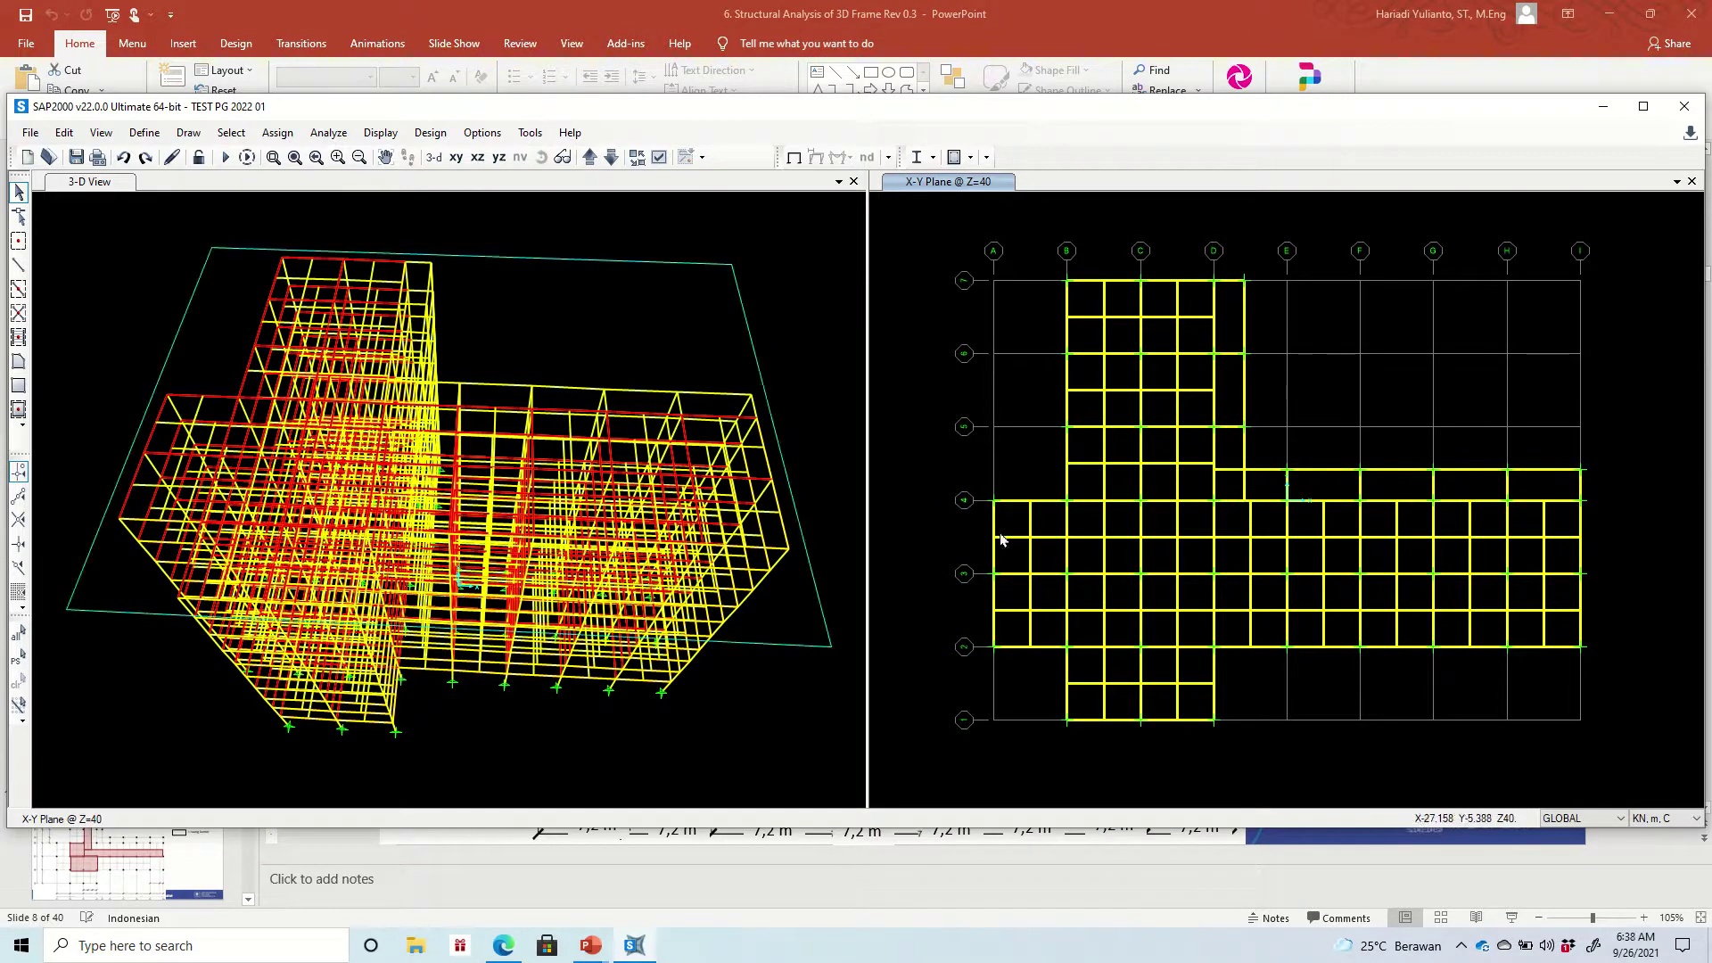
Select the slab areas and beams of both building wings and divide the areas at intersections of selected straight frame objects with area edges
drag(1166, 682, 1242, 753)
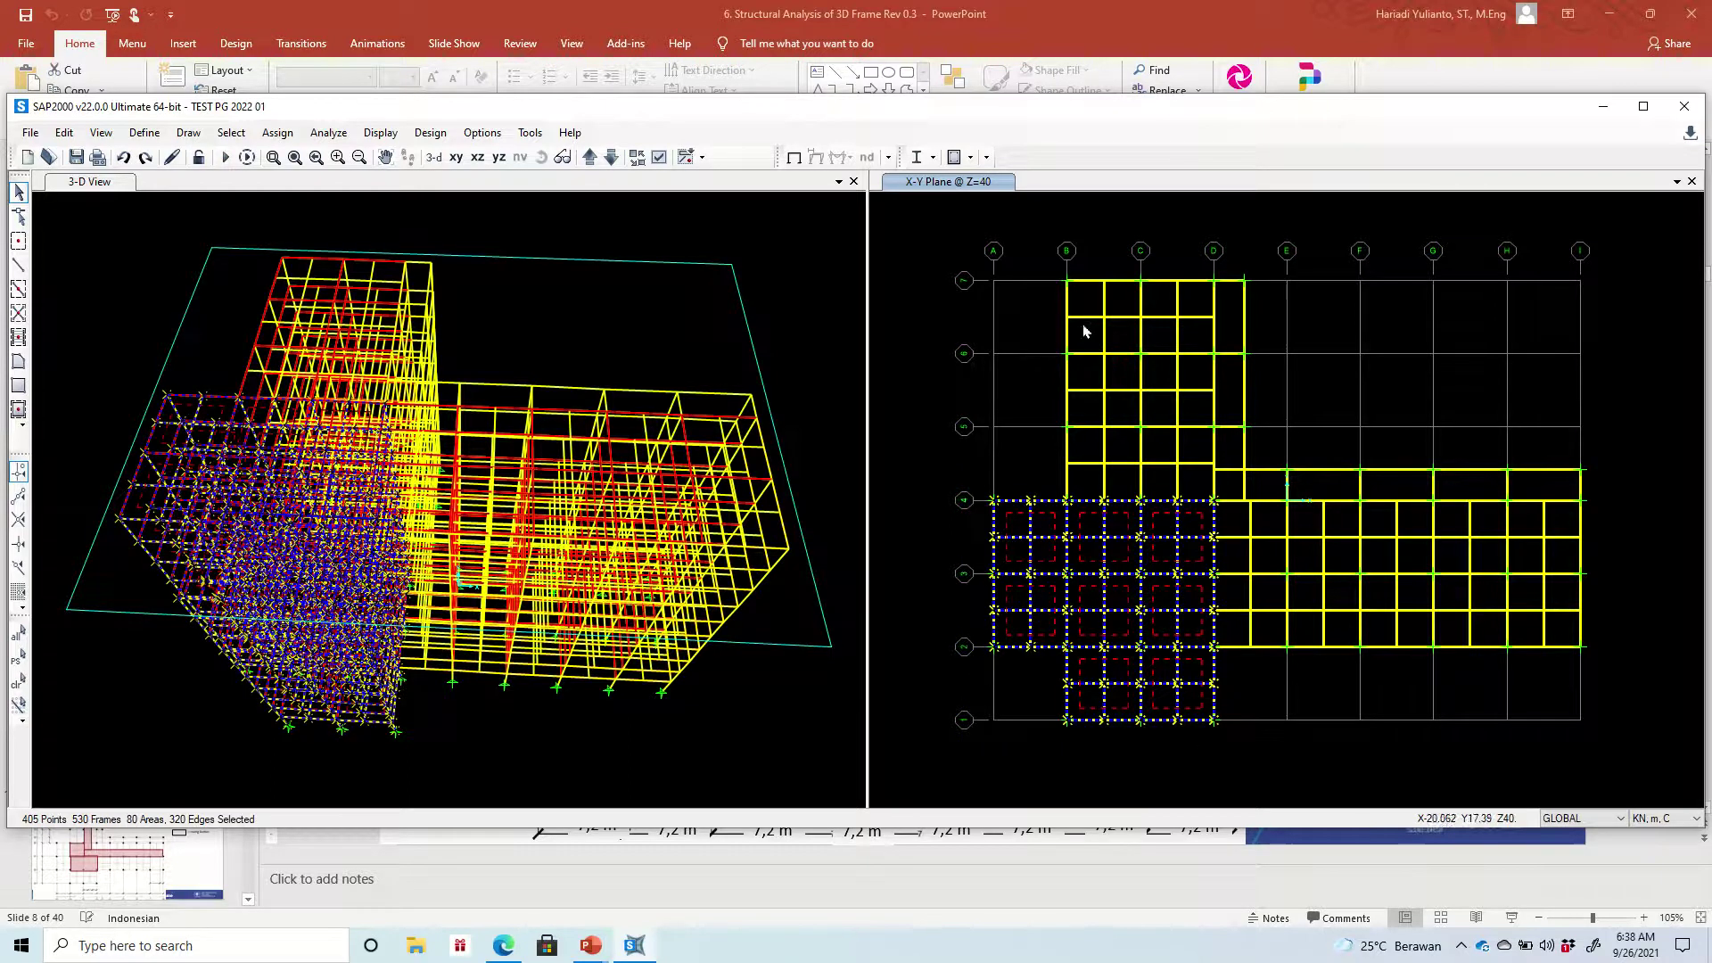
drag(1021, 259, 1213, 512)
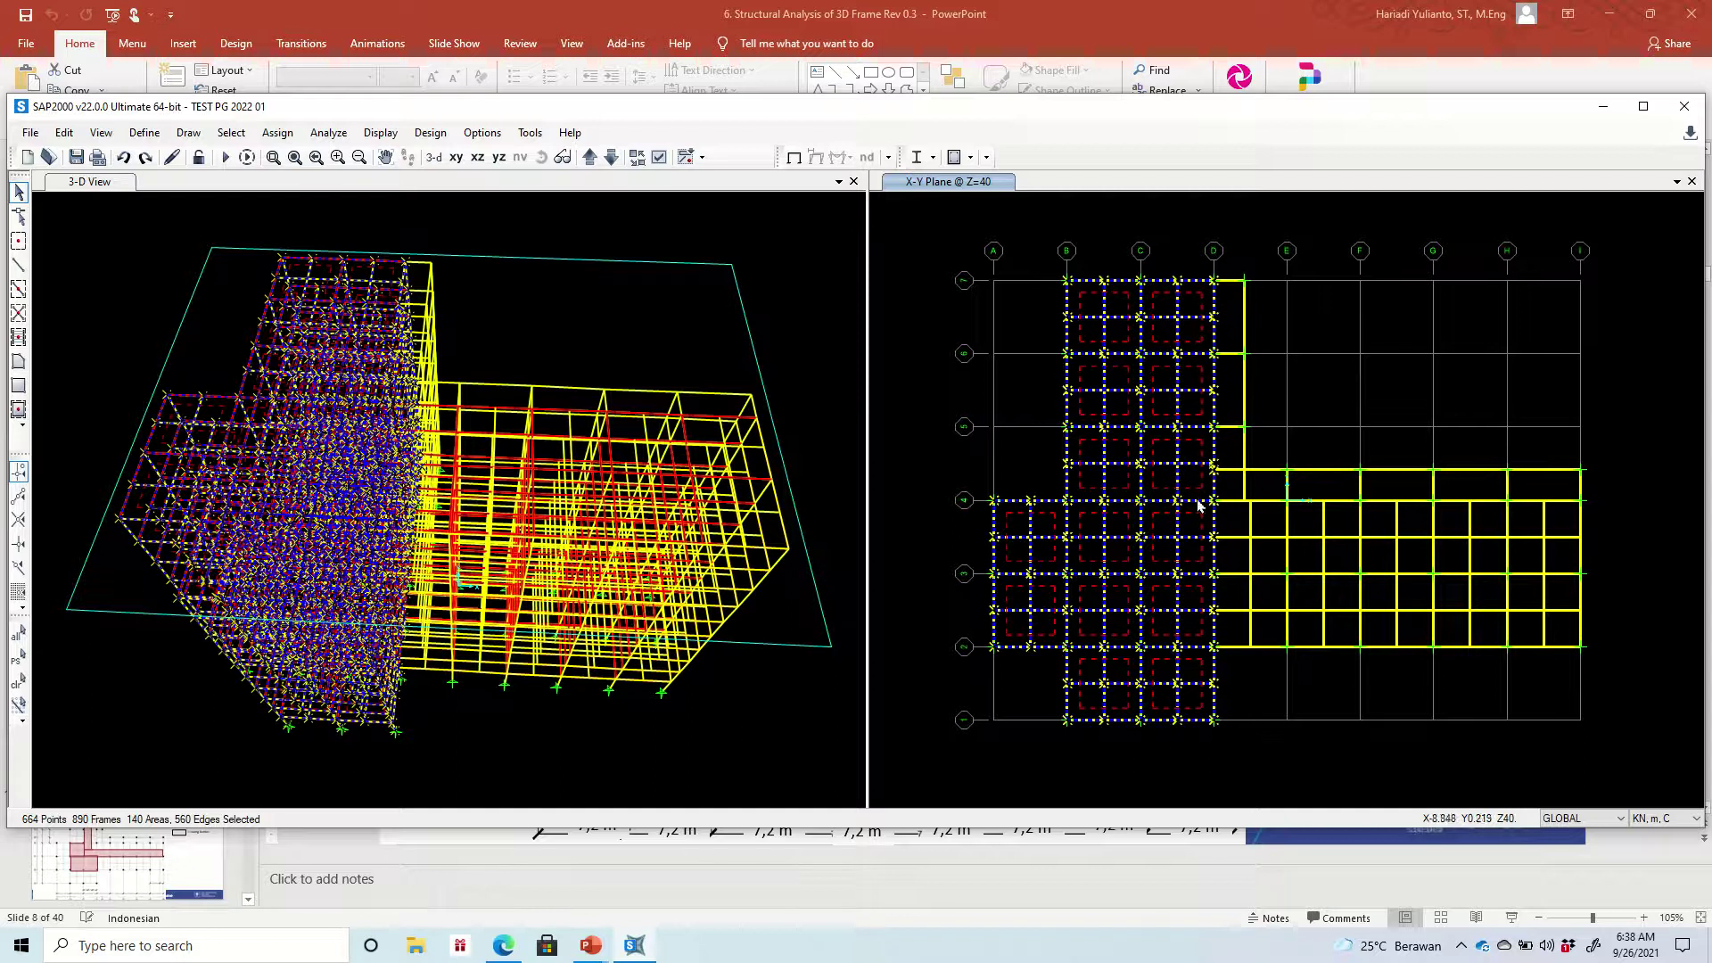
drag(1413, 615, 1591, 665)
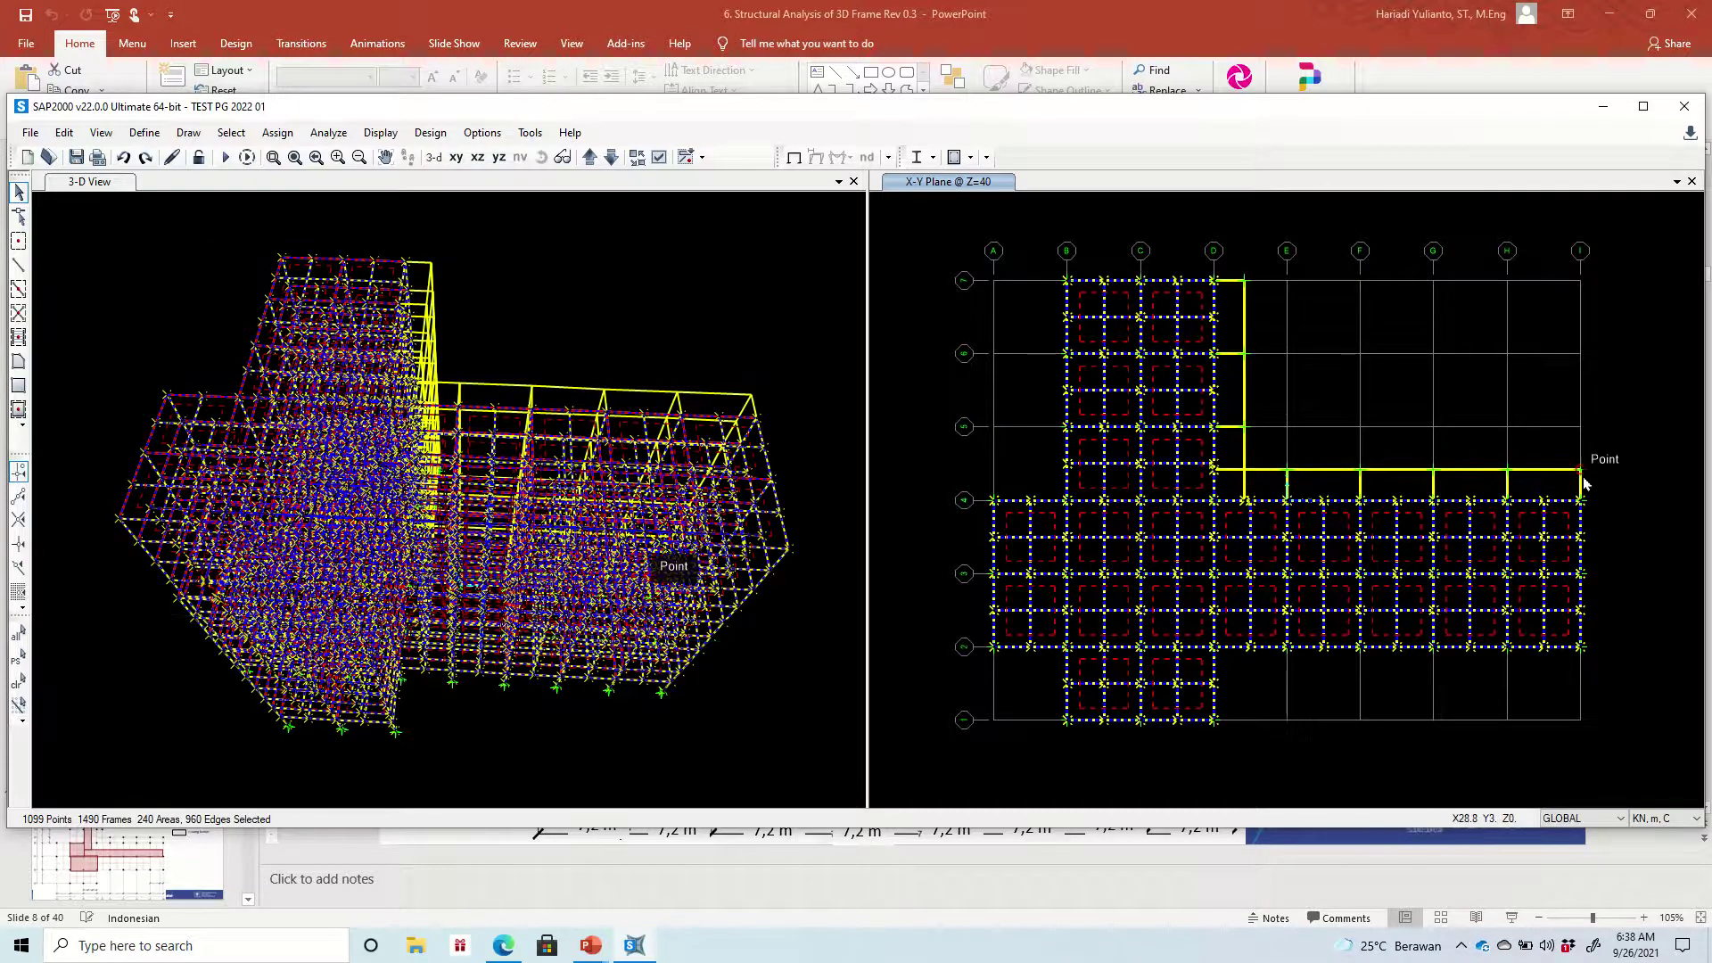
click(64, 132)
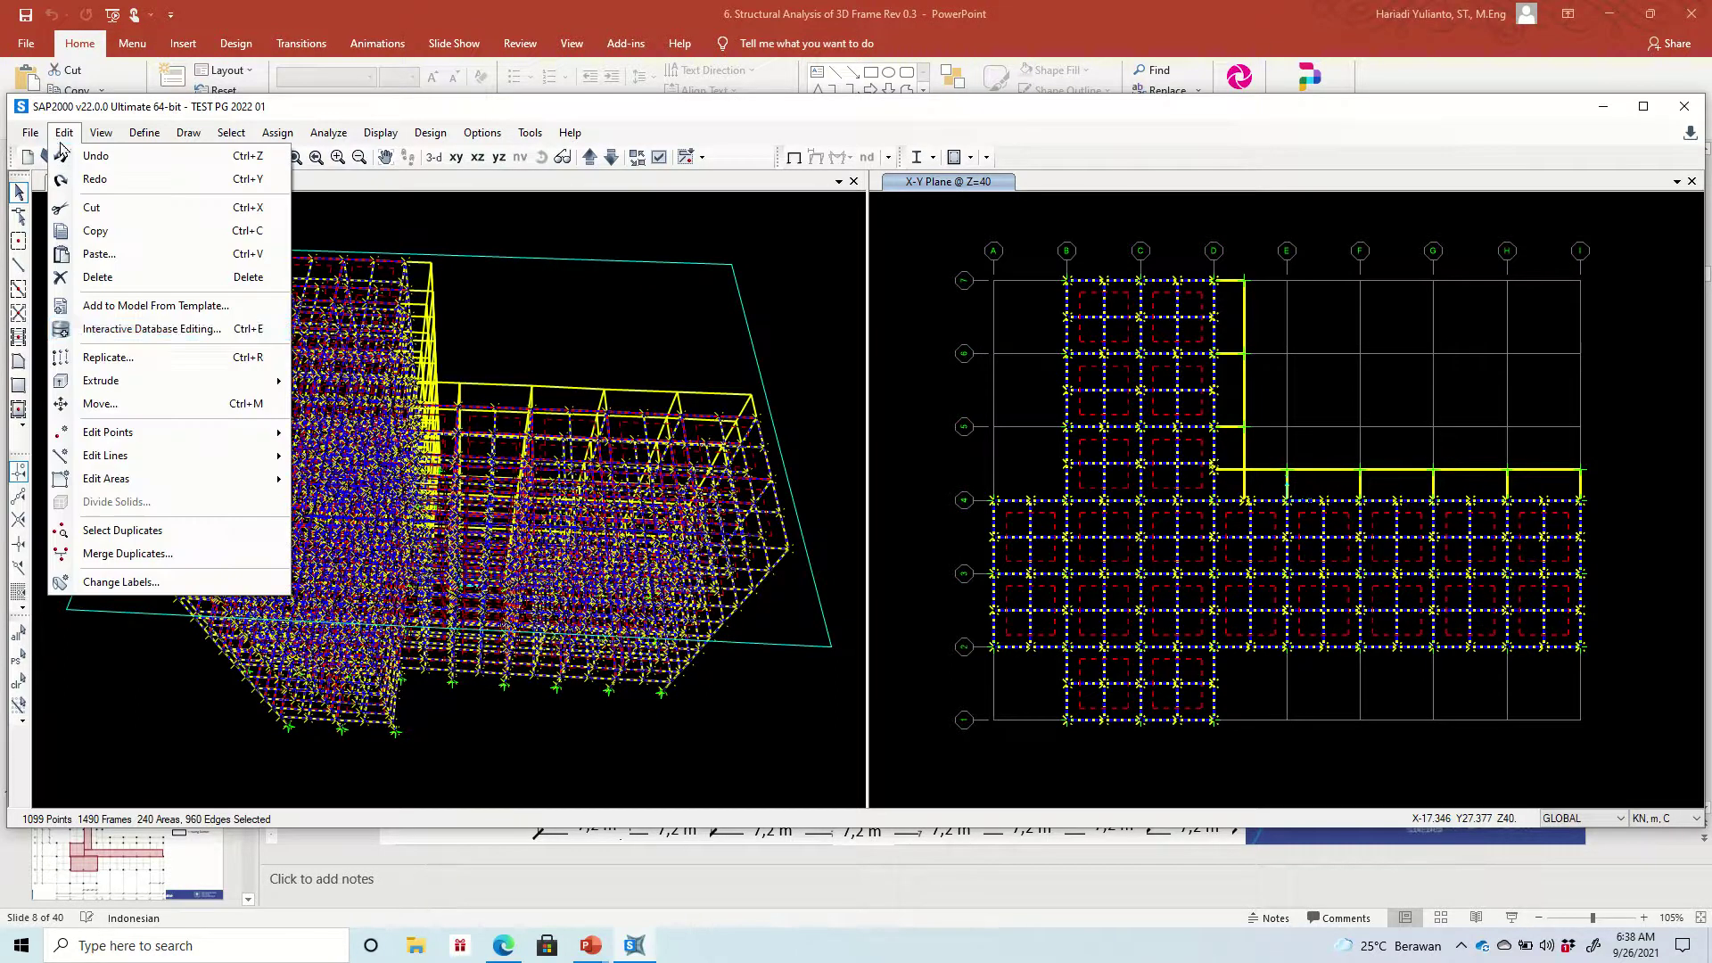
mouse_move(209, 479)
click(326, 488)
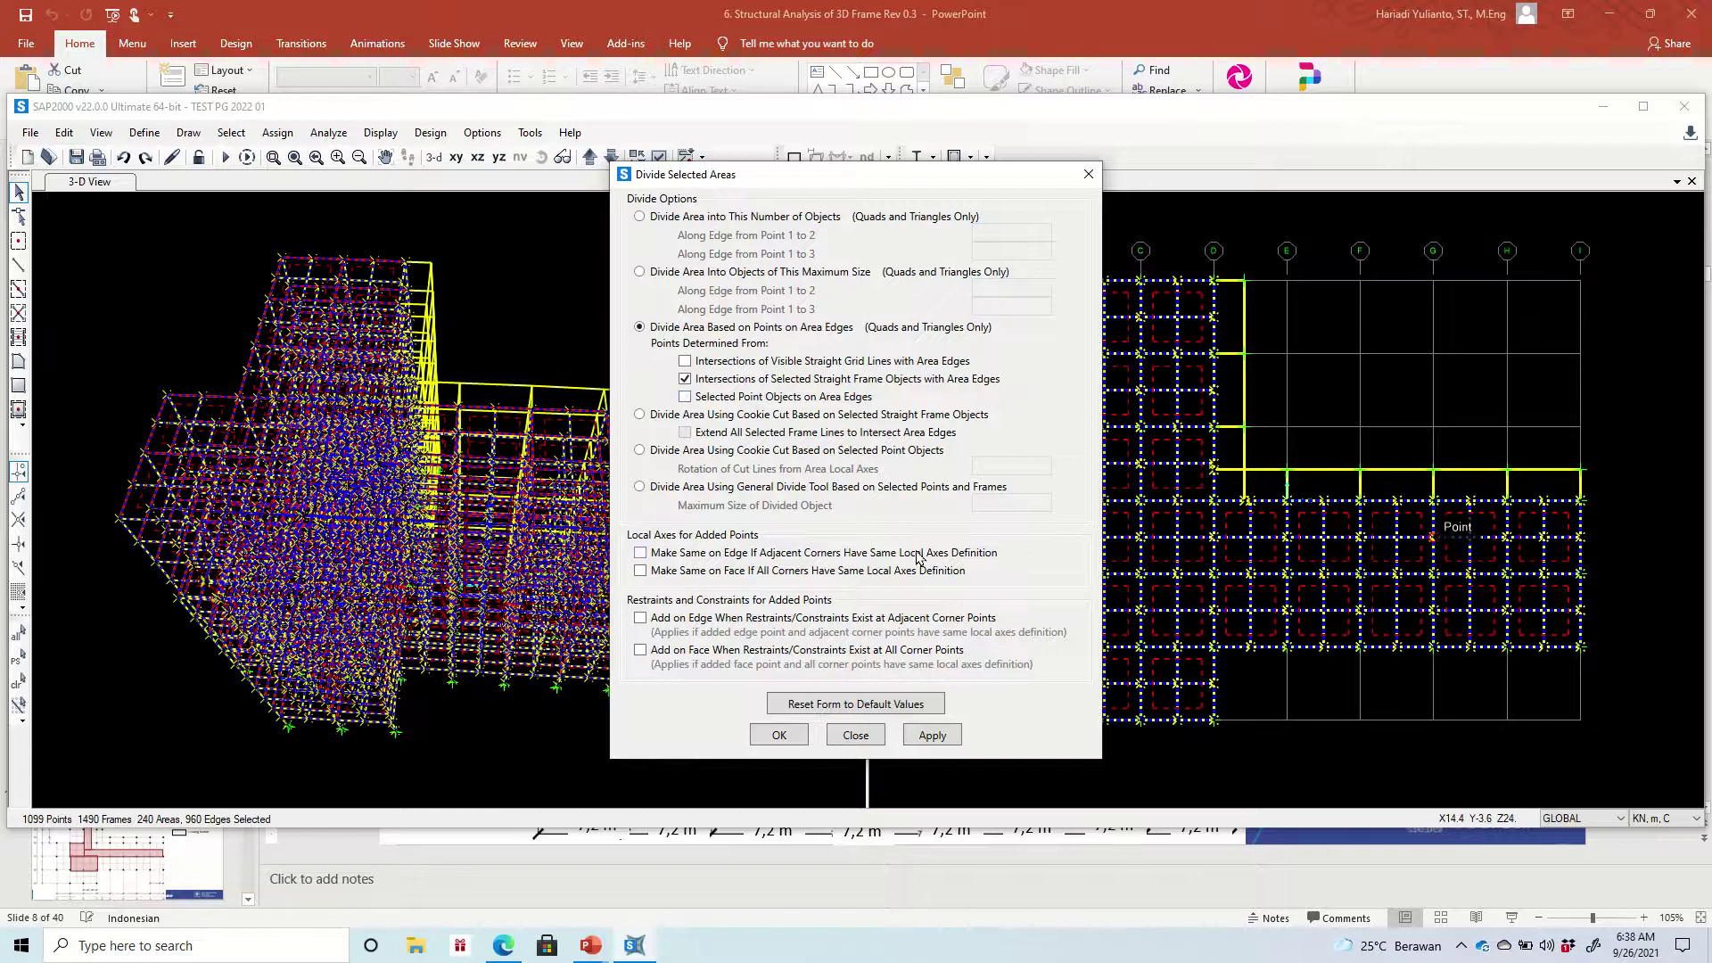
click(932, 737)
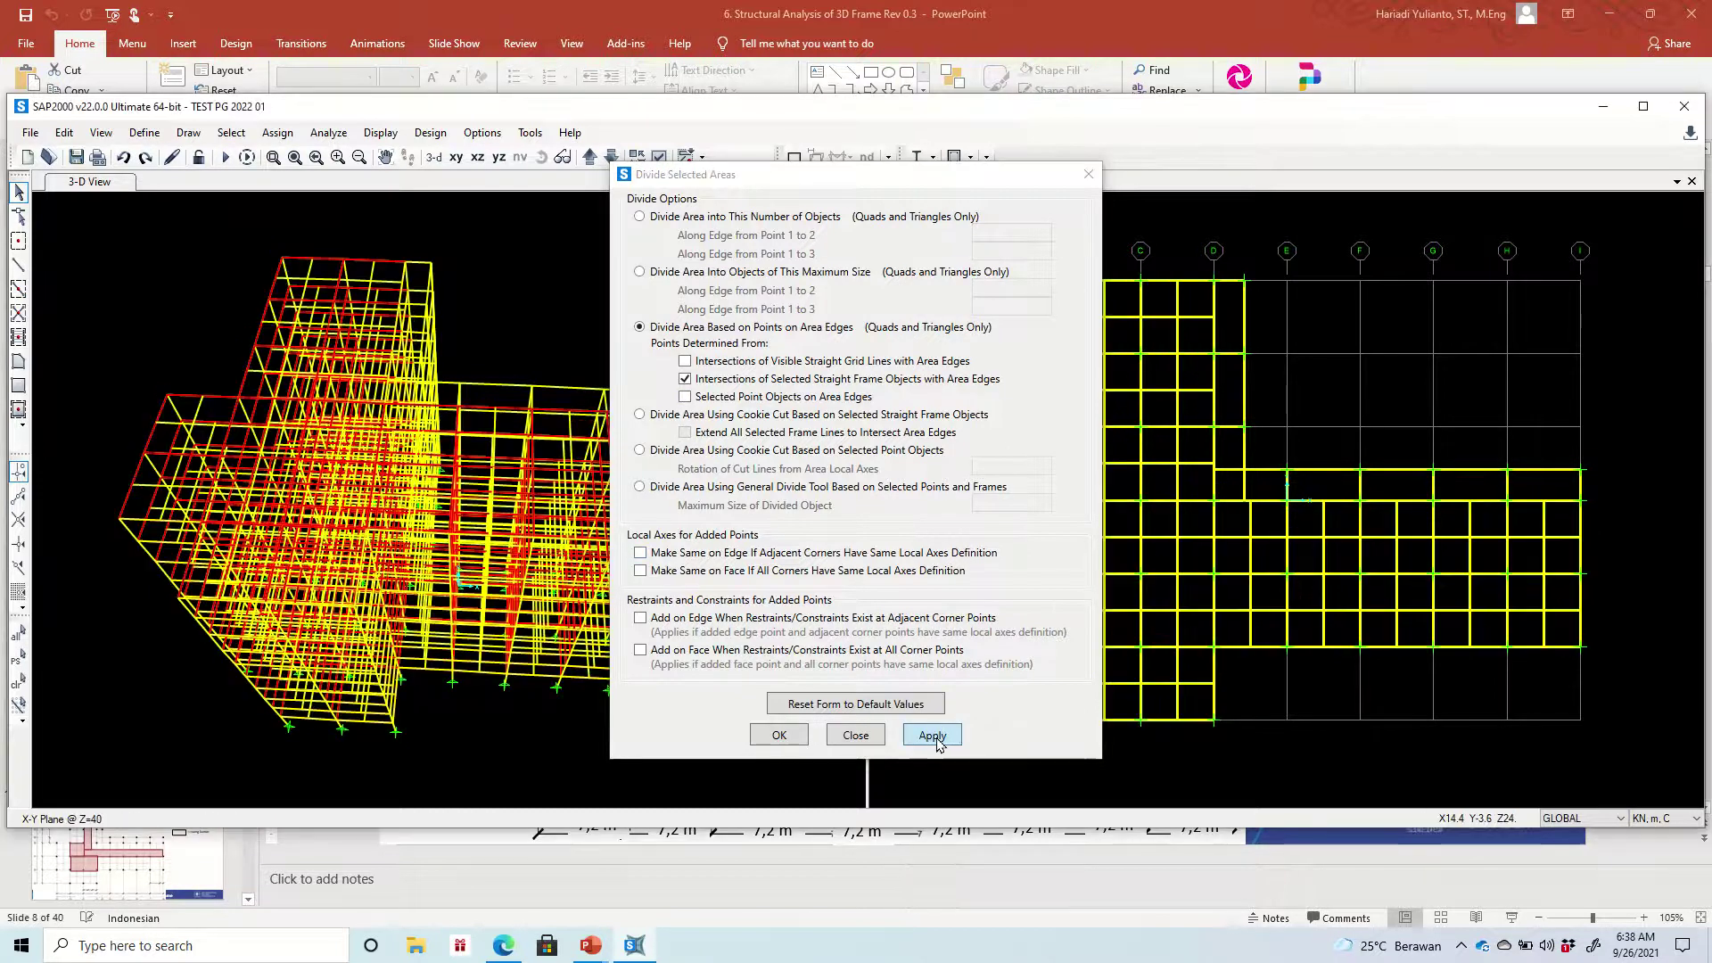
click(803, 739)
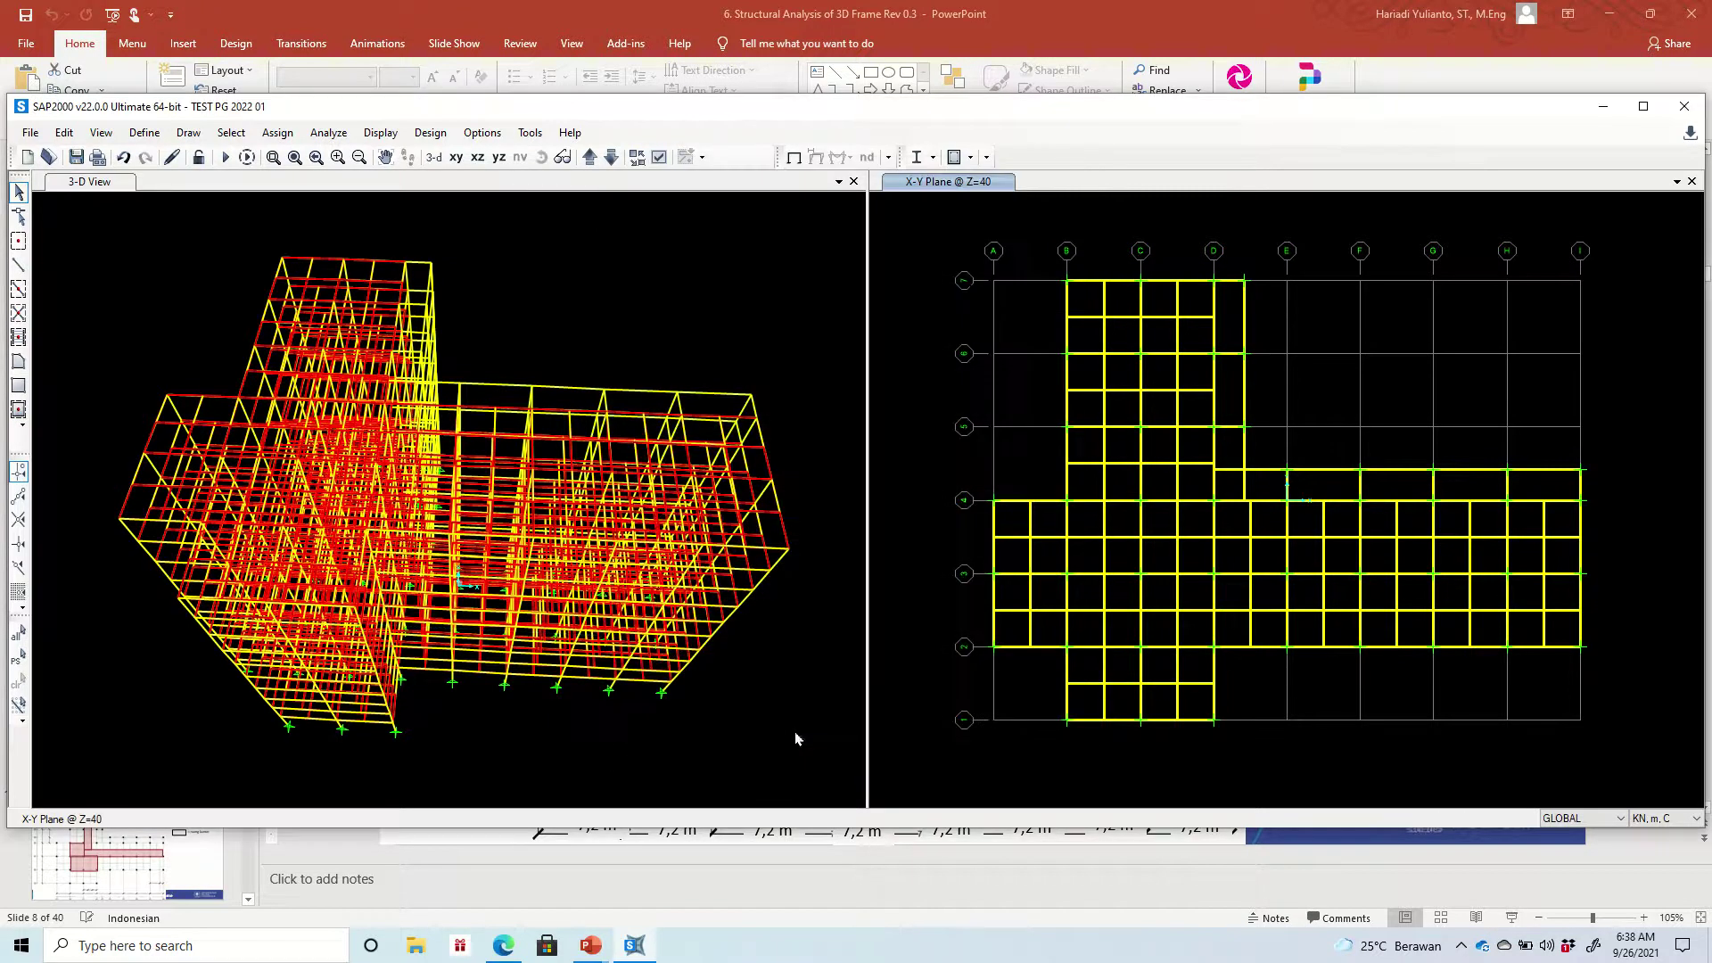
Check the divided slab panels next to line 2 in the Z=40 plan by selecting several individually, and clear the selection
click(1055, 634)
click(1100, 633)
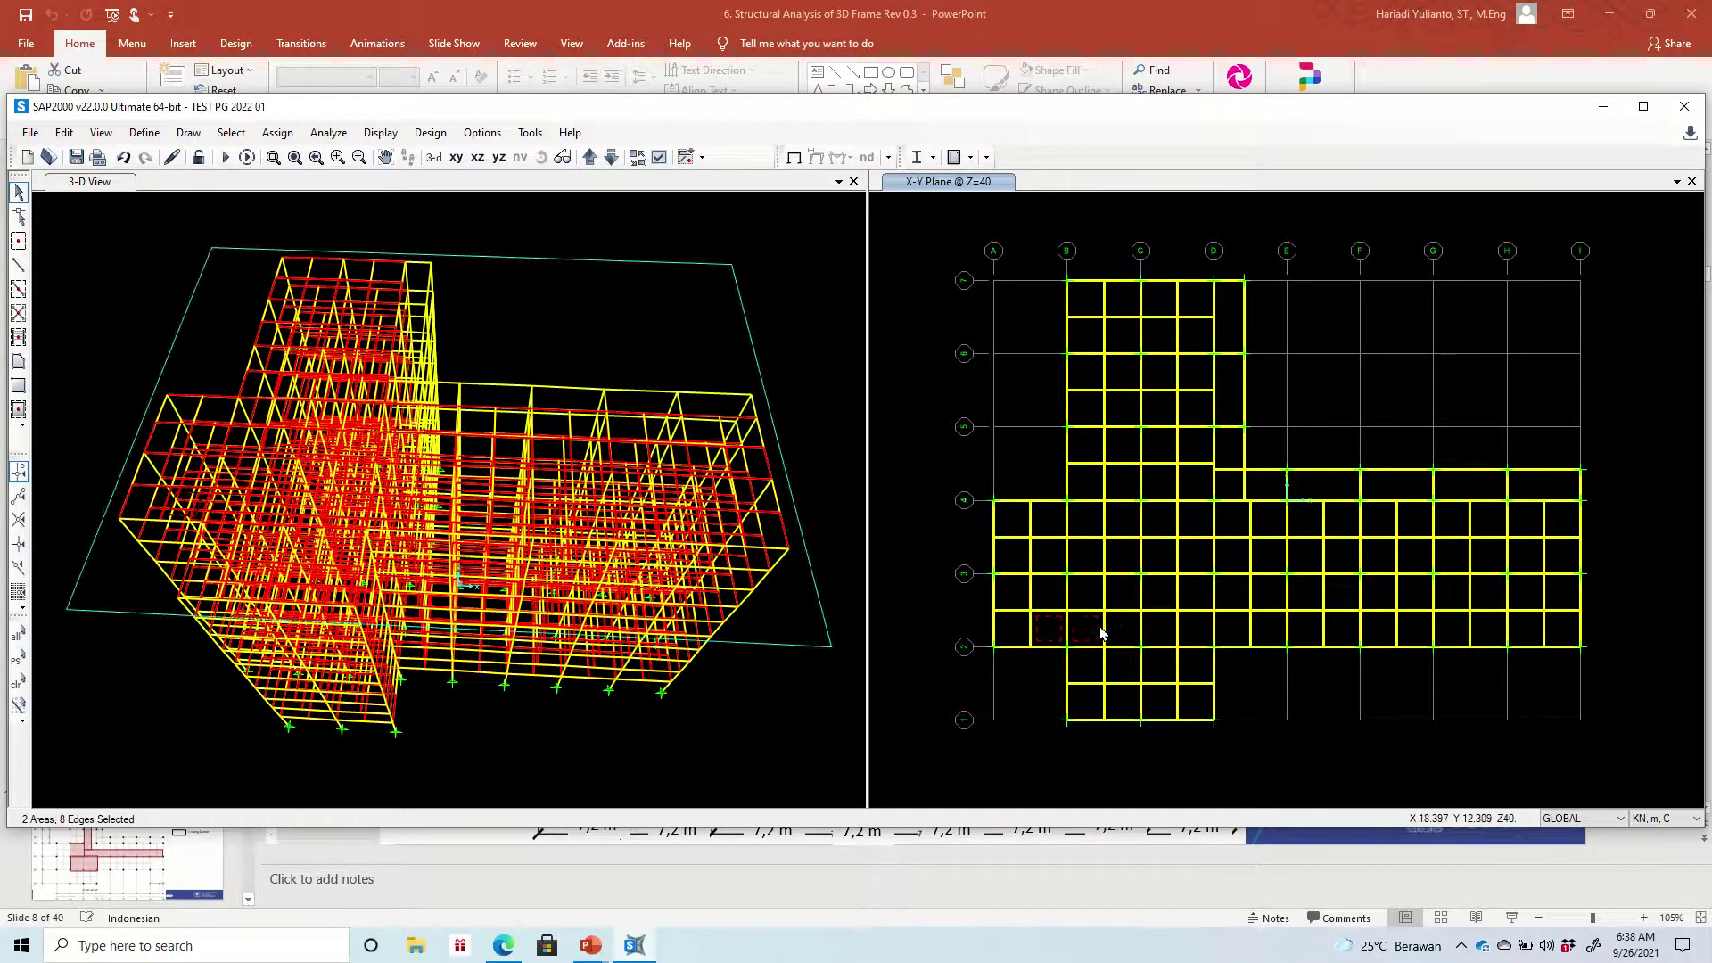
click(1120, 630)
click(1155, 628)
click(810, 330)
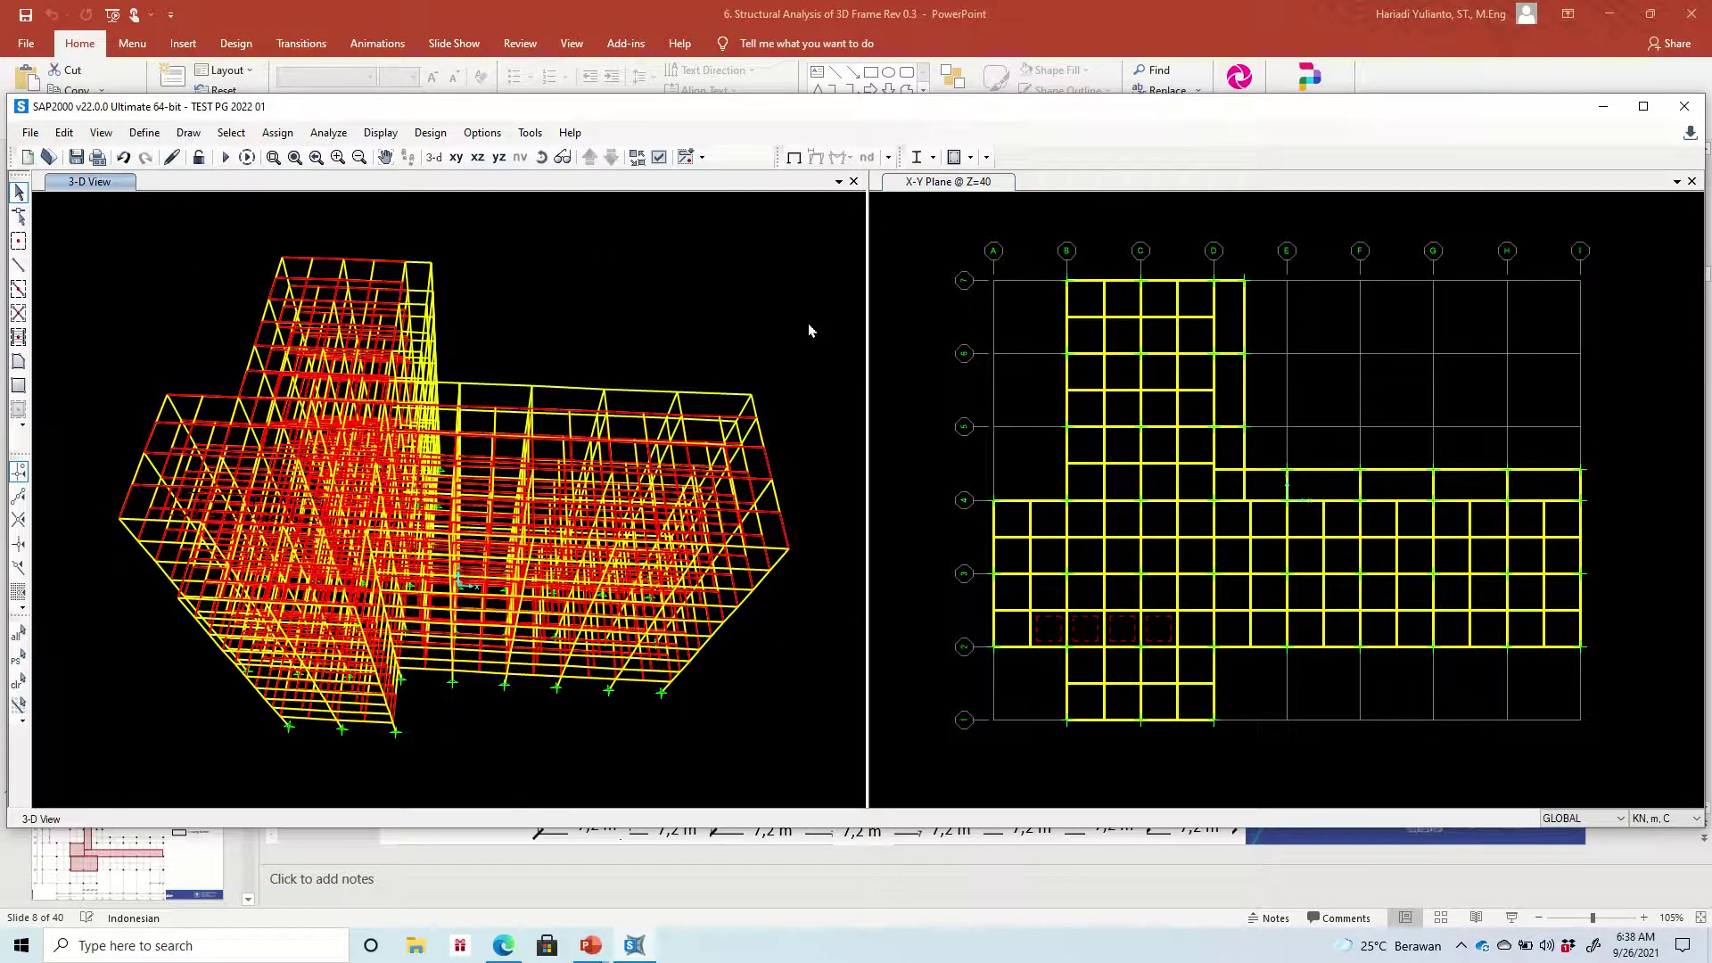
click(928, 331)
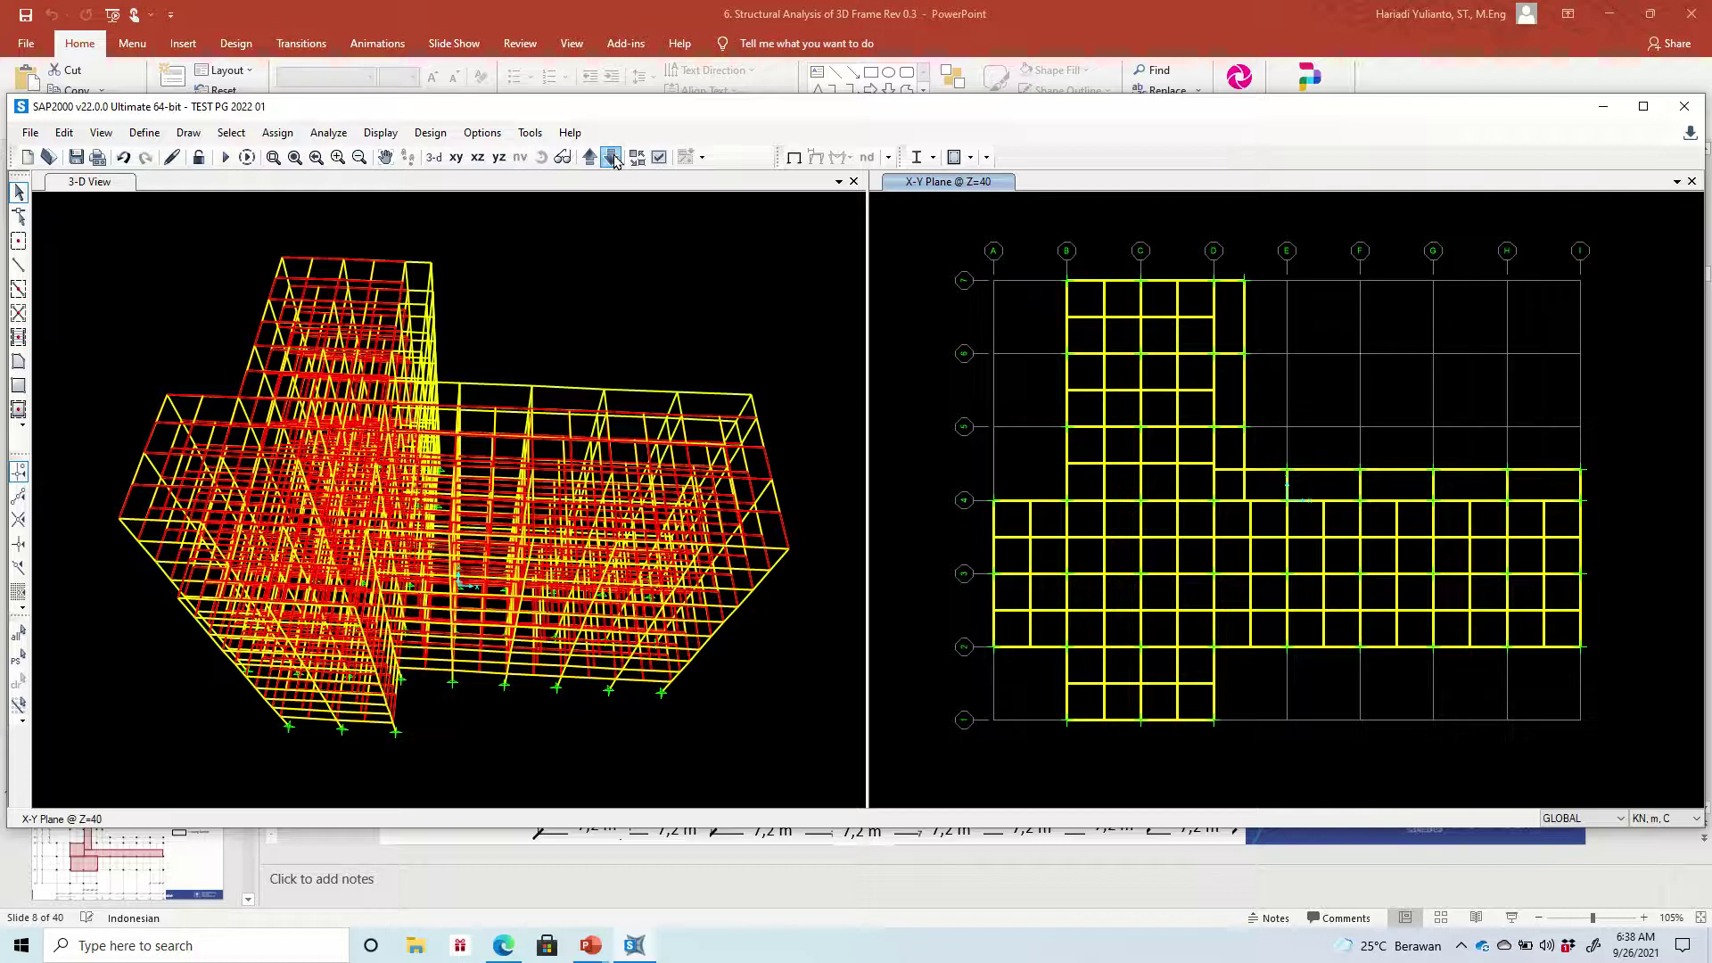
Check two divided slab panels next to grid B in the Z=36 plan, and clear the selection
click(611, 157)
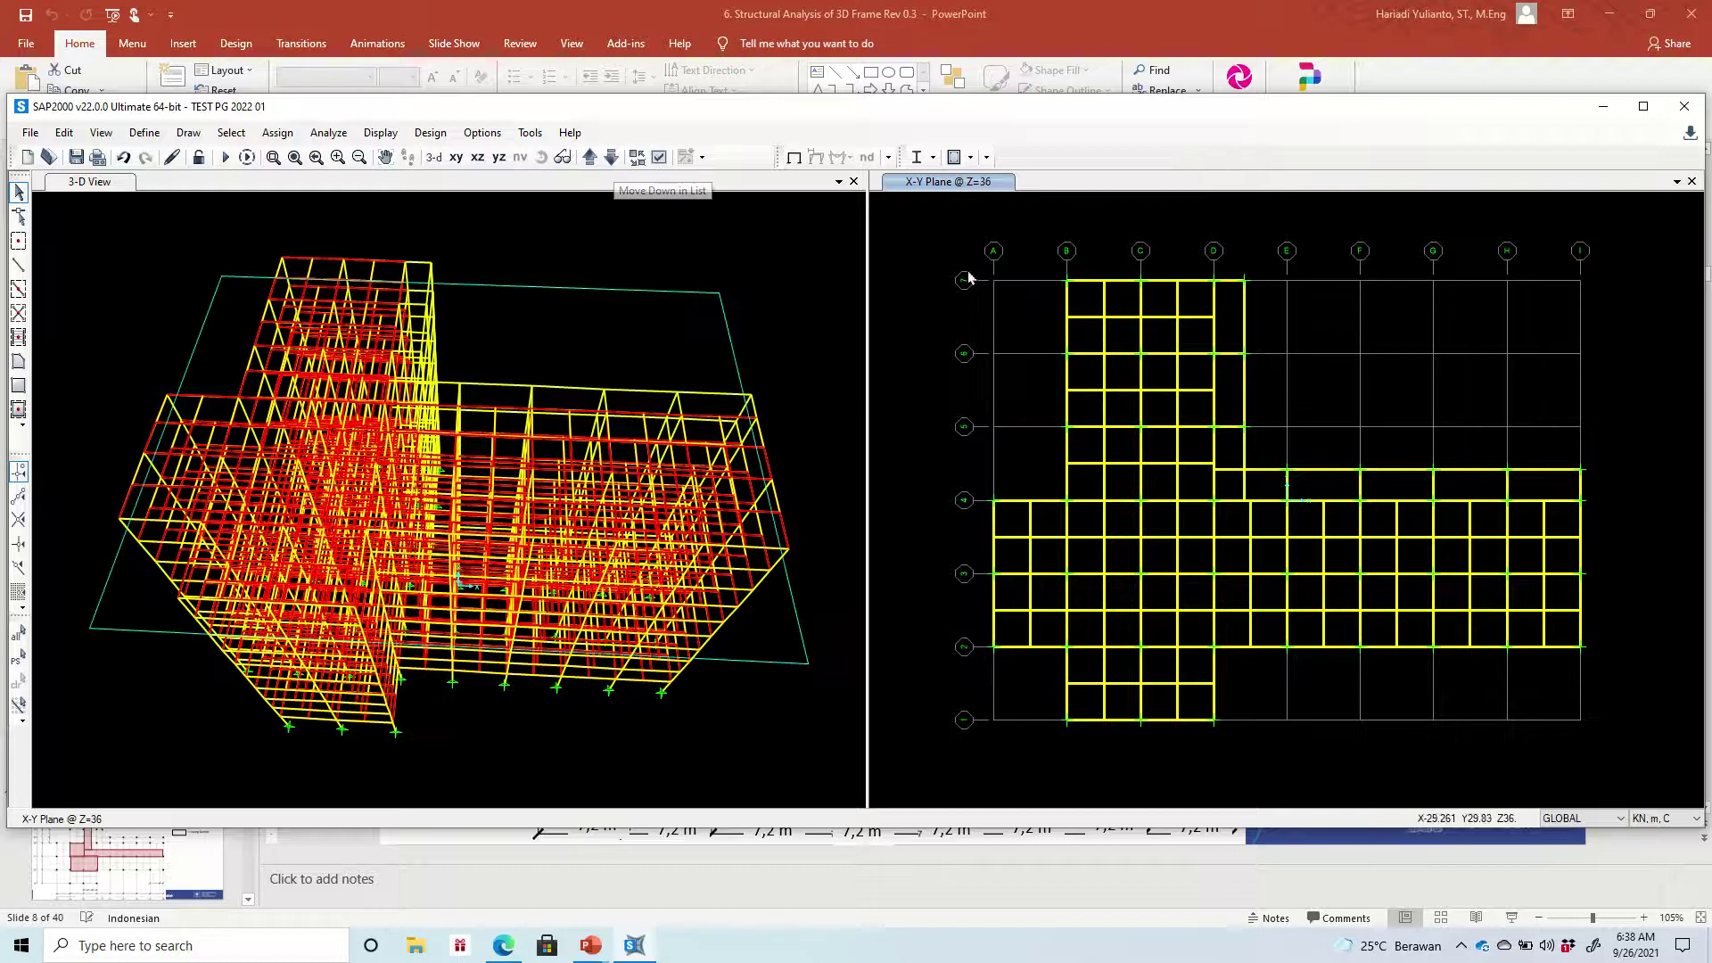
click(1082, 624)
click(1119, 627)
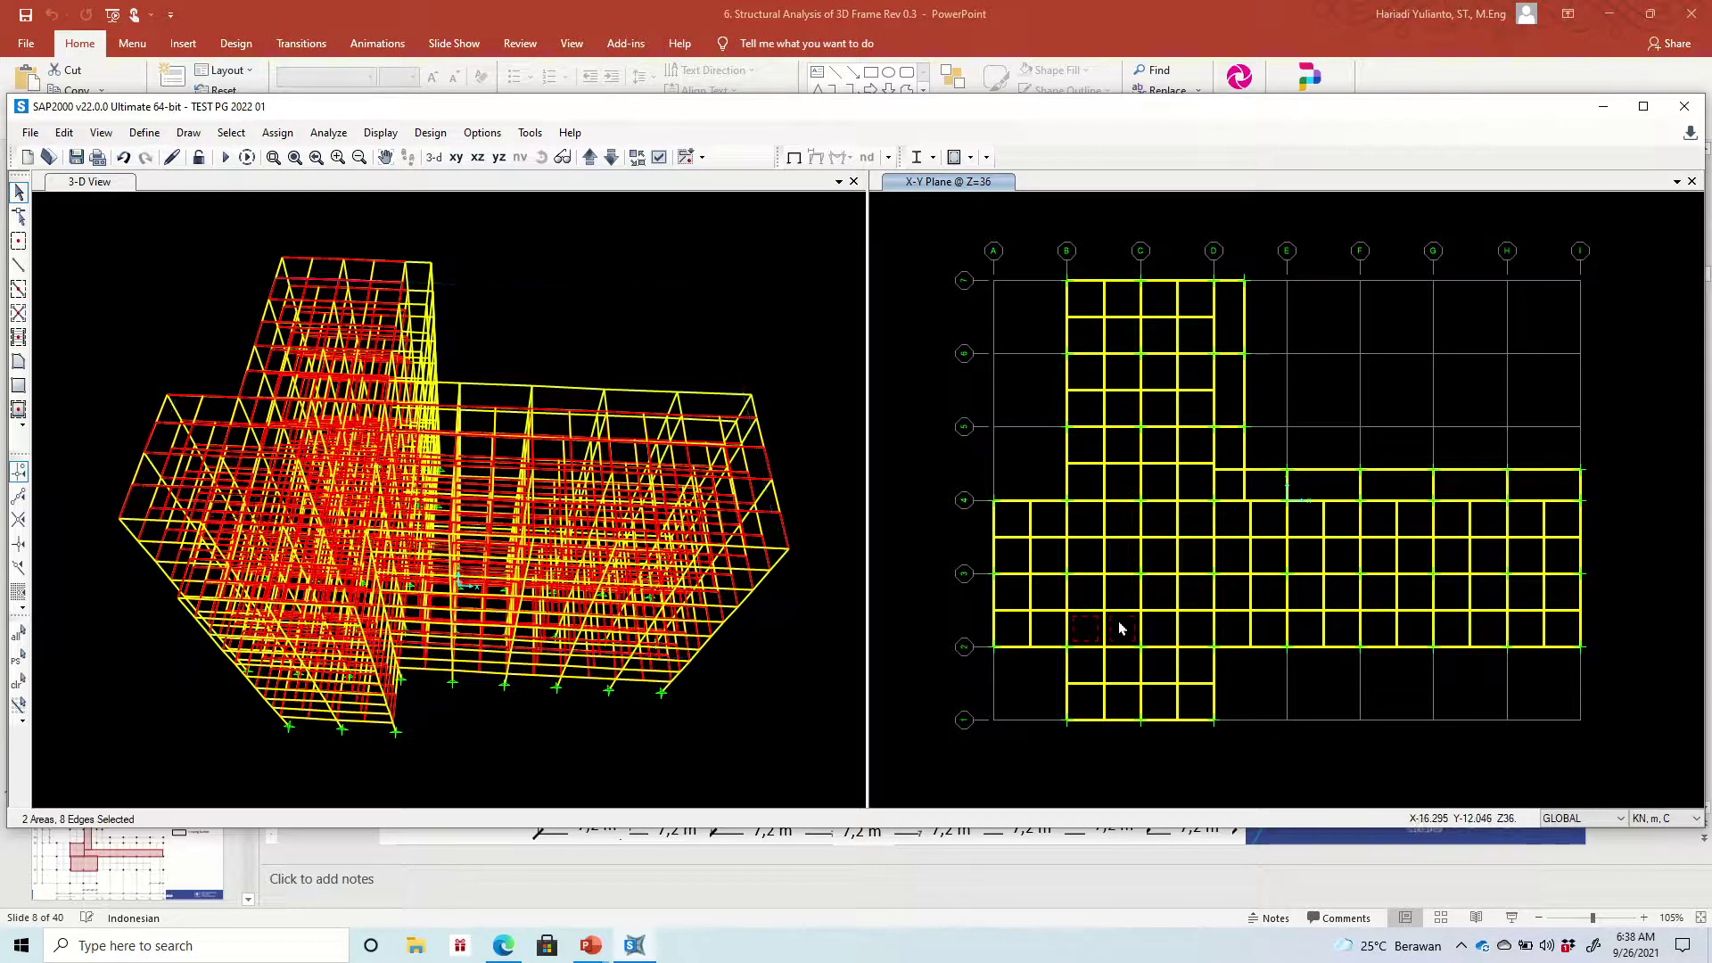
click(744, 228)
click(872, 270)
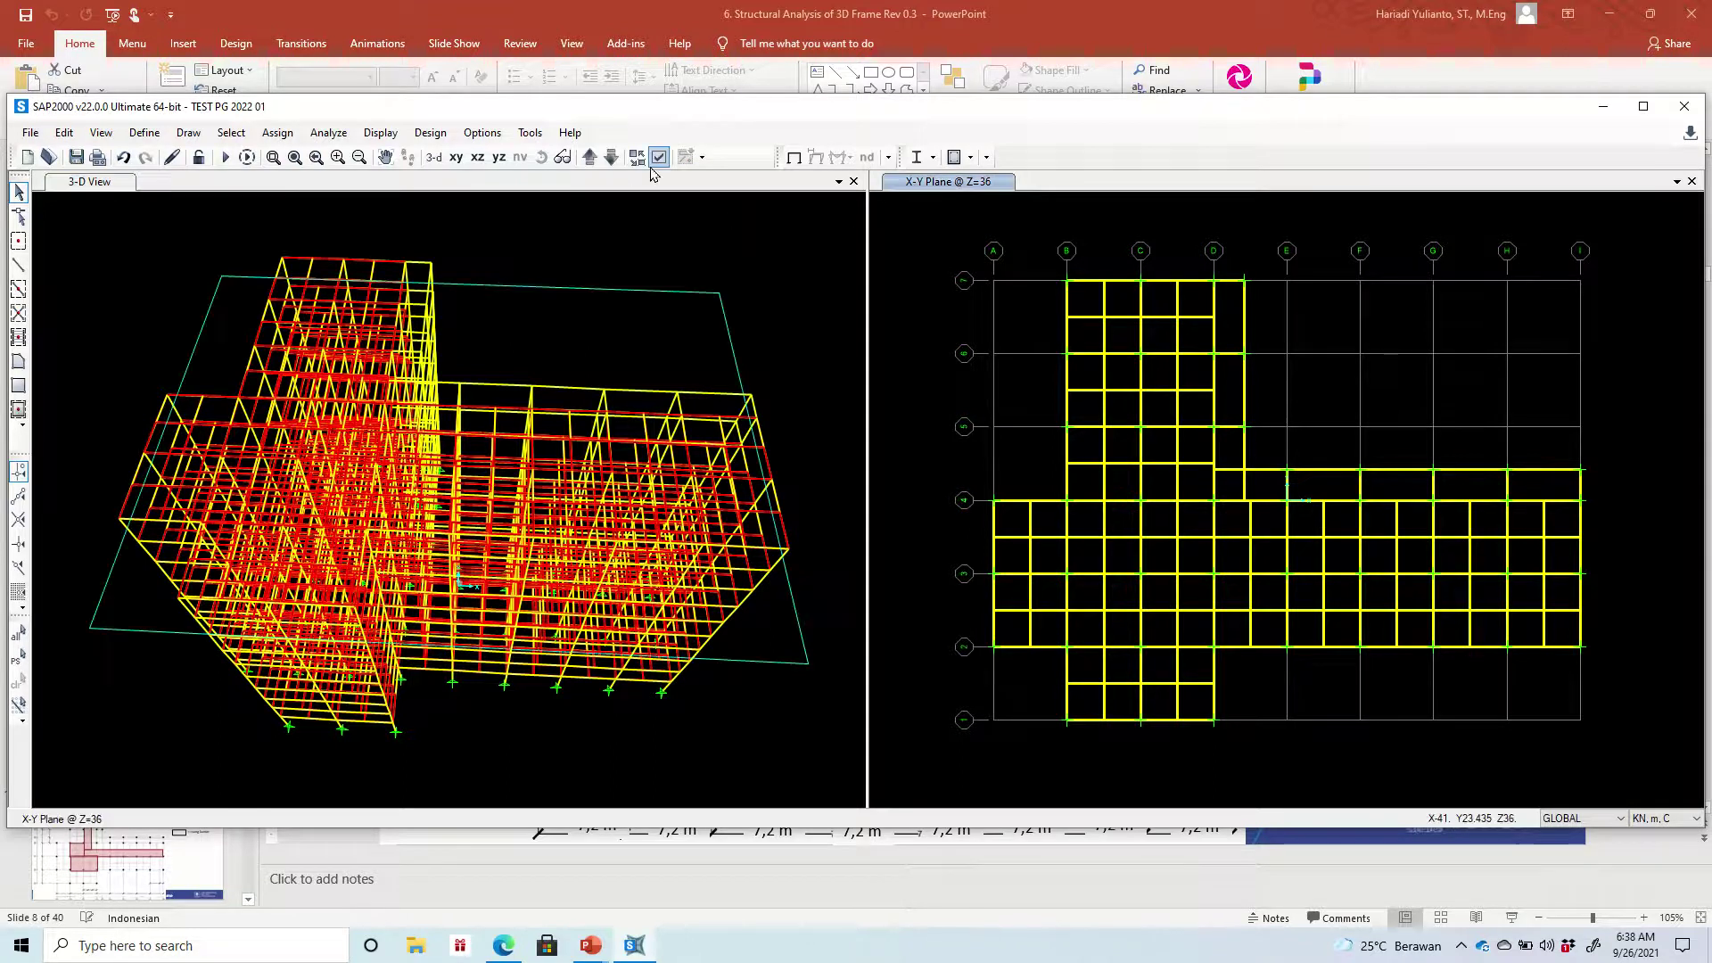
In the Z=40 plan, delete the slab panels and intermediate beams on all floors in bays B–C/6–7 and H–I/2–3
click(592, 160)
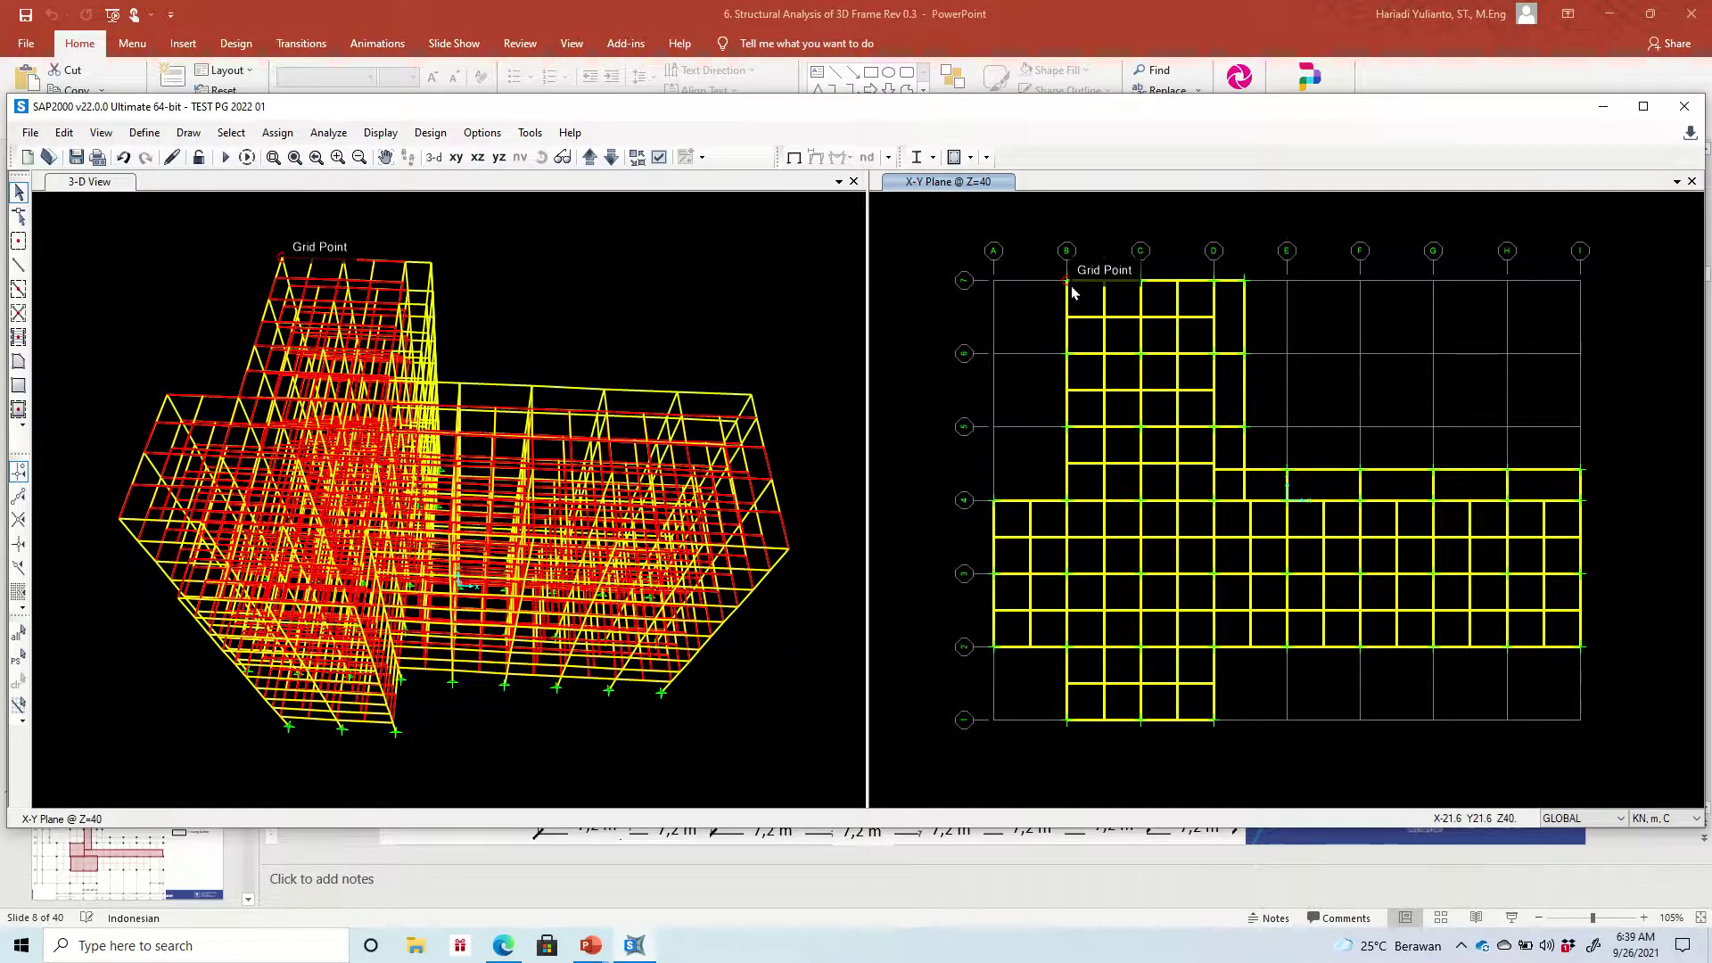
mouse_move(1078, 292)
mouse_down()
mouse_move(1134, 353)
mouse_move(1074, 294)
mouse_up()
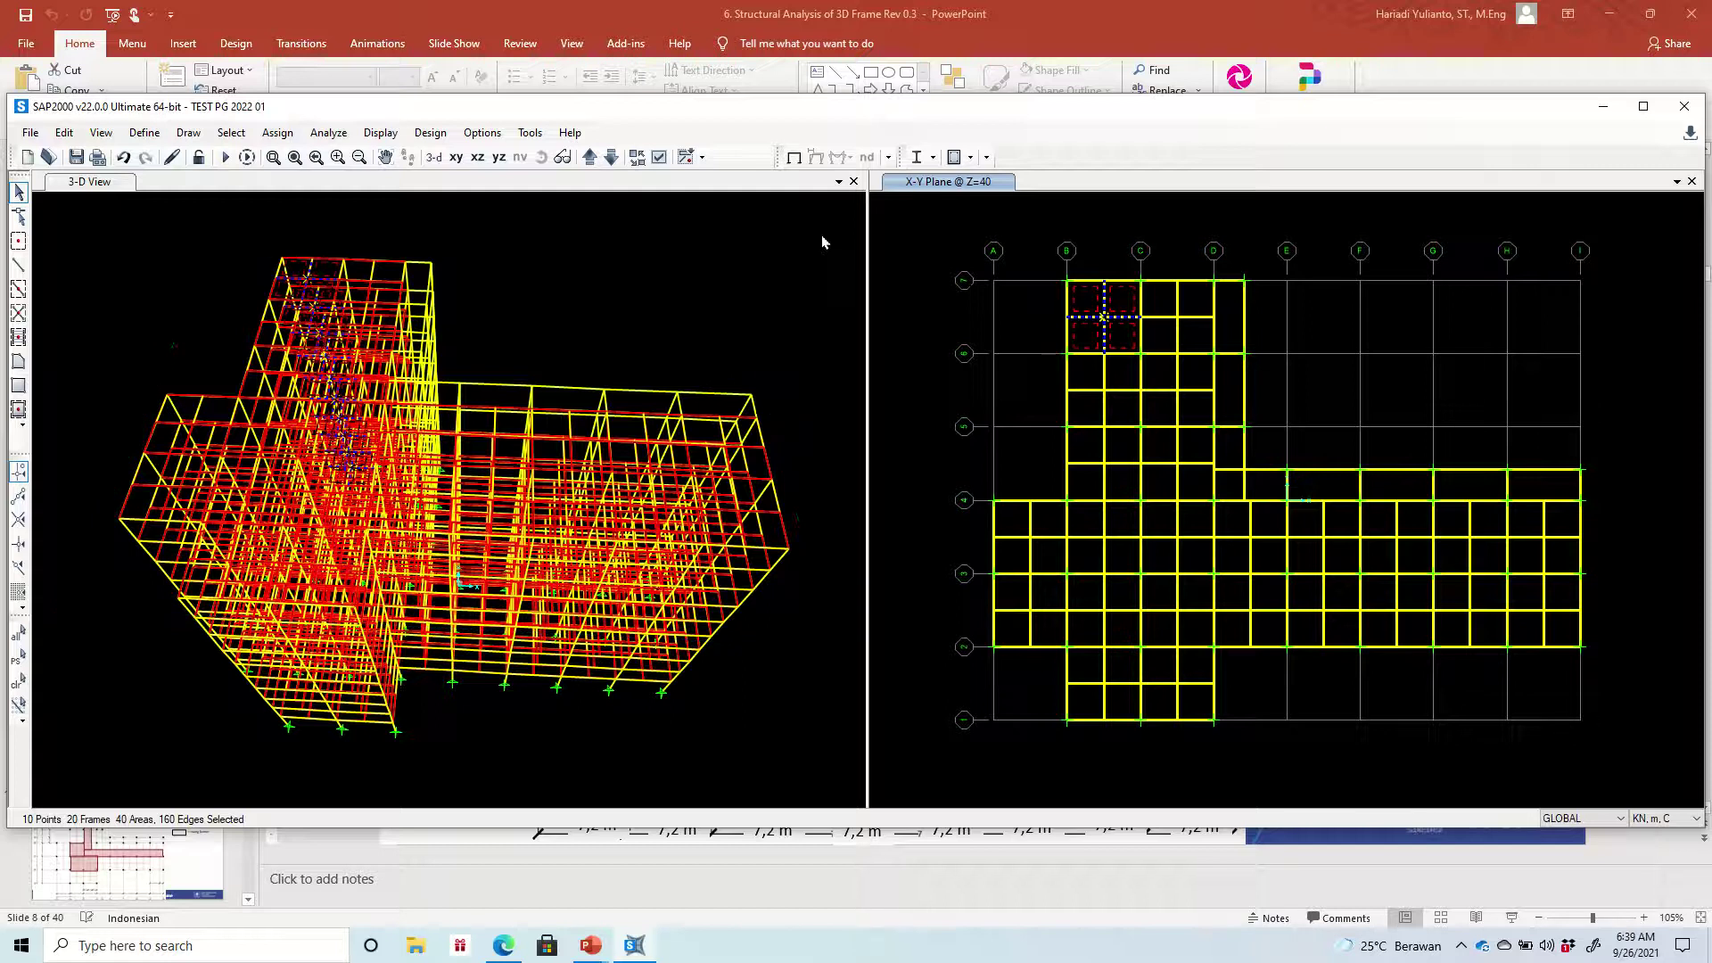
key(Delete)
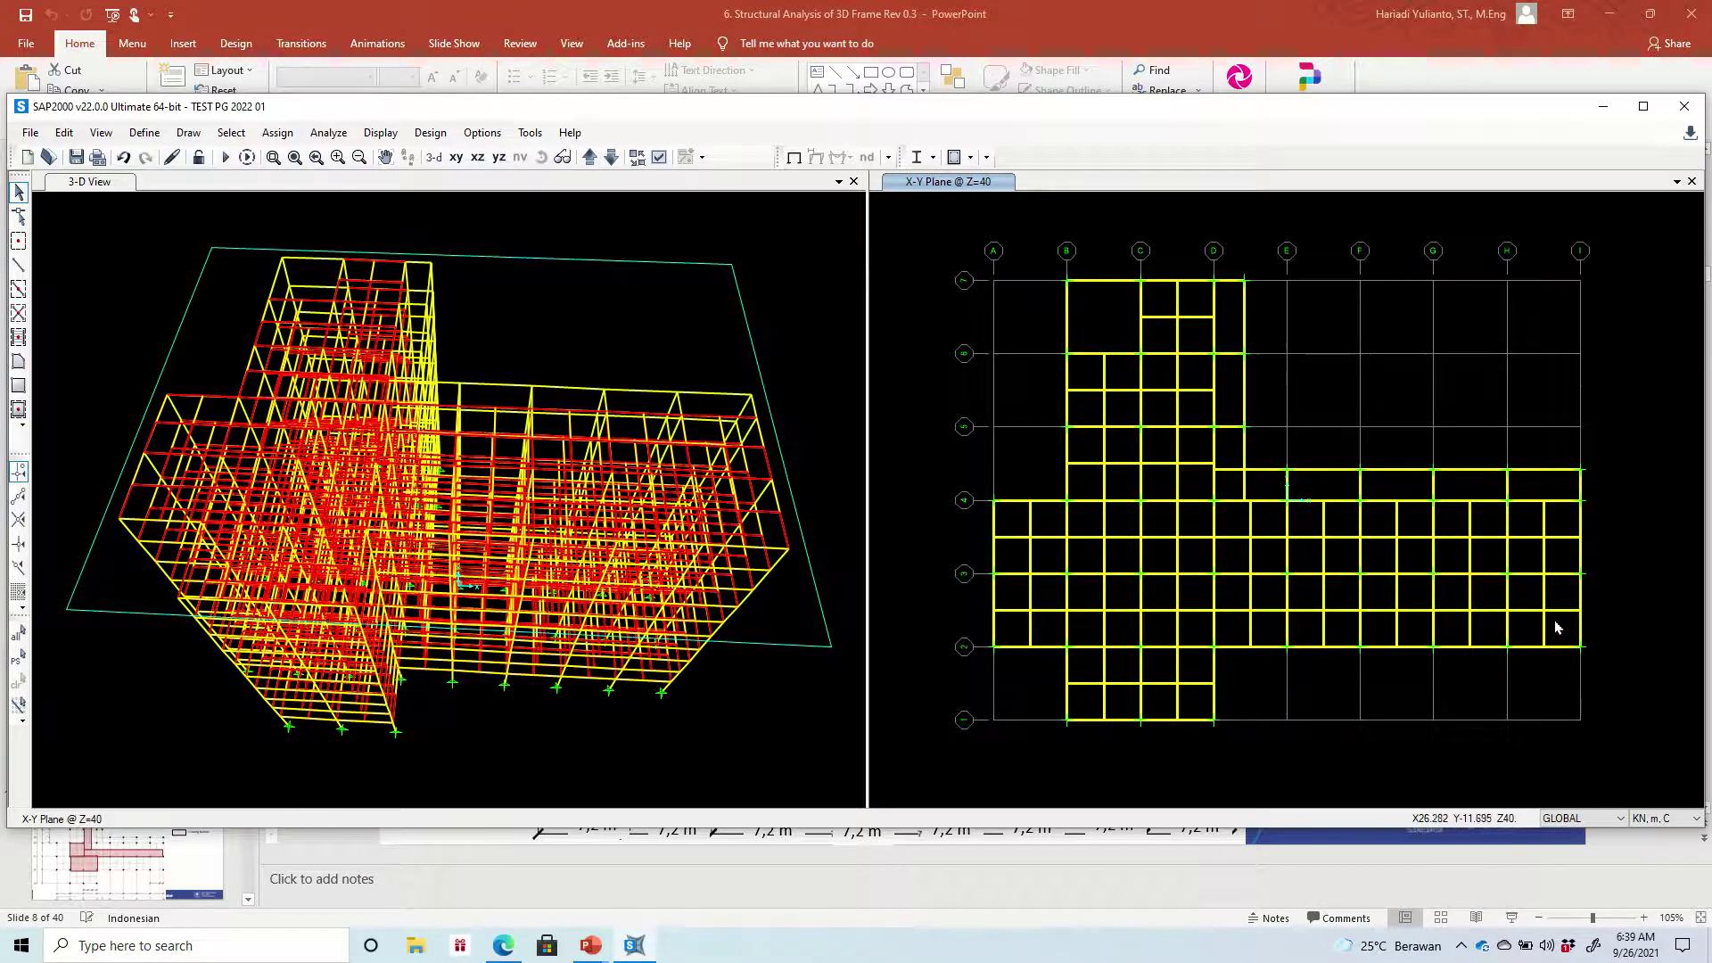
click(1522, 597)
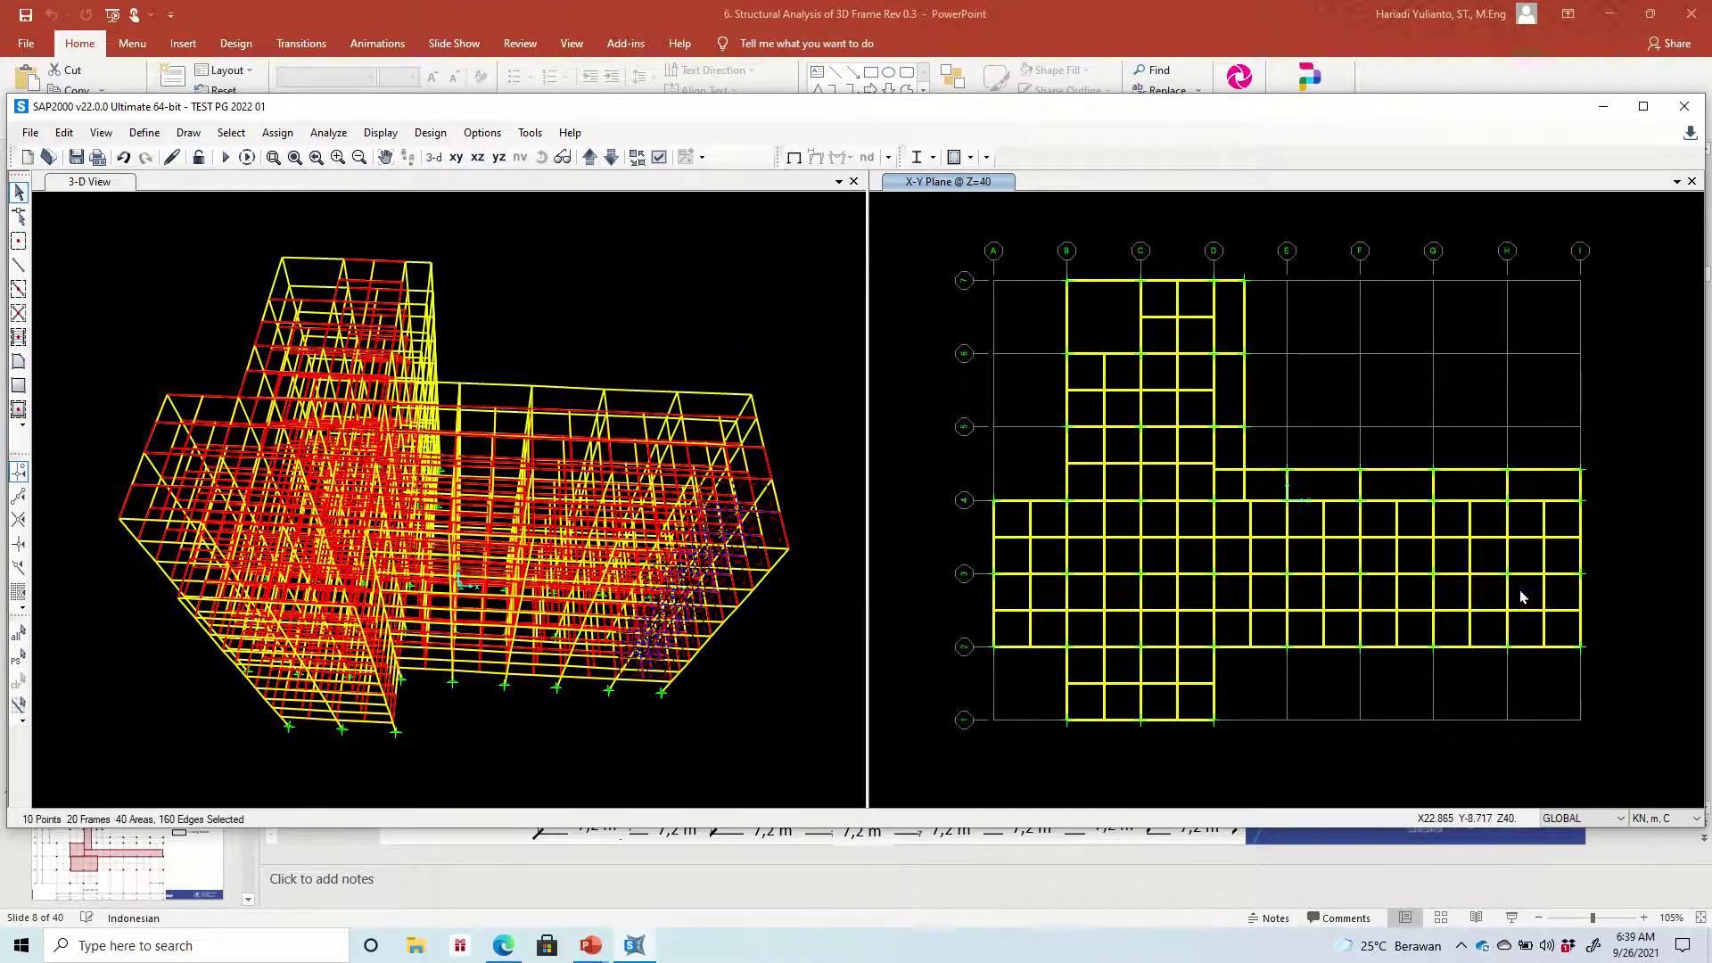
key(Delete)
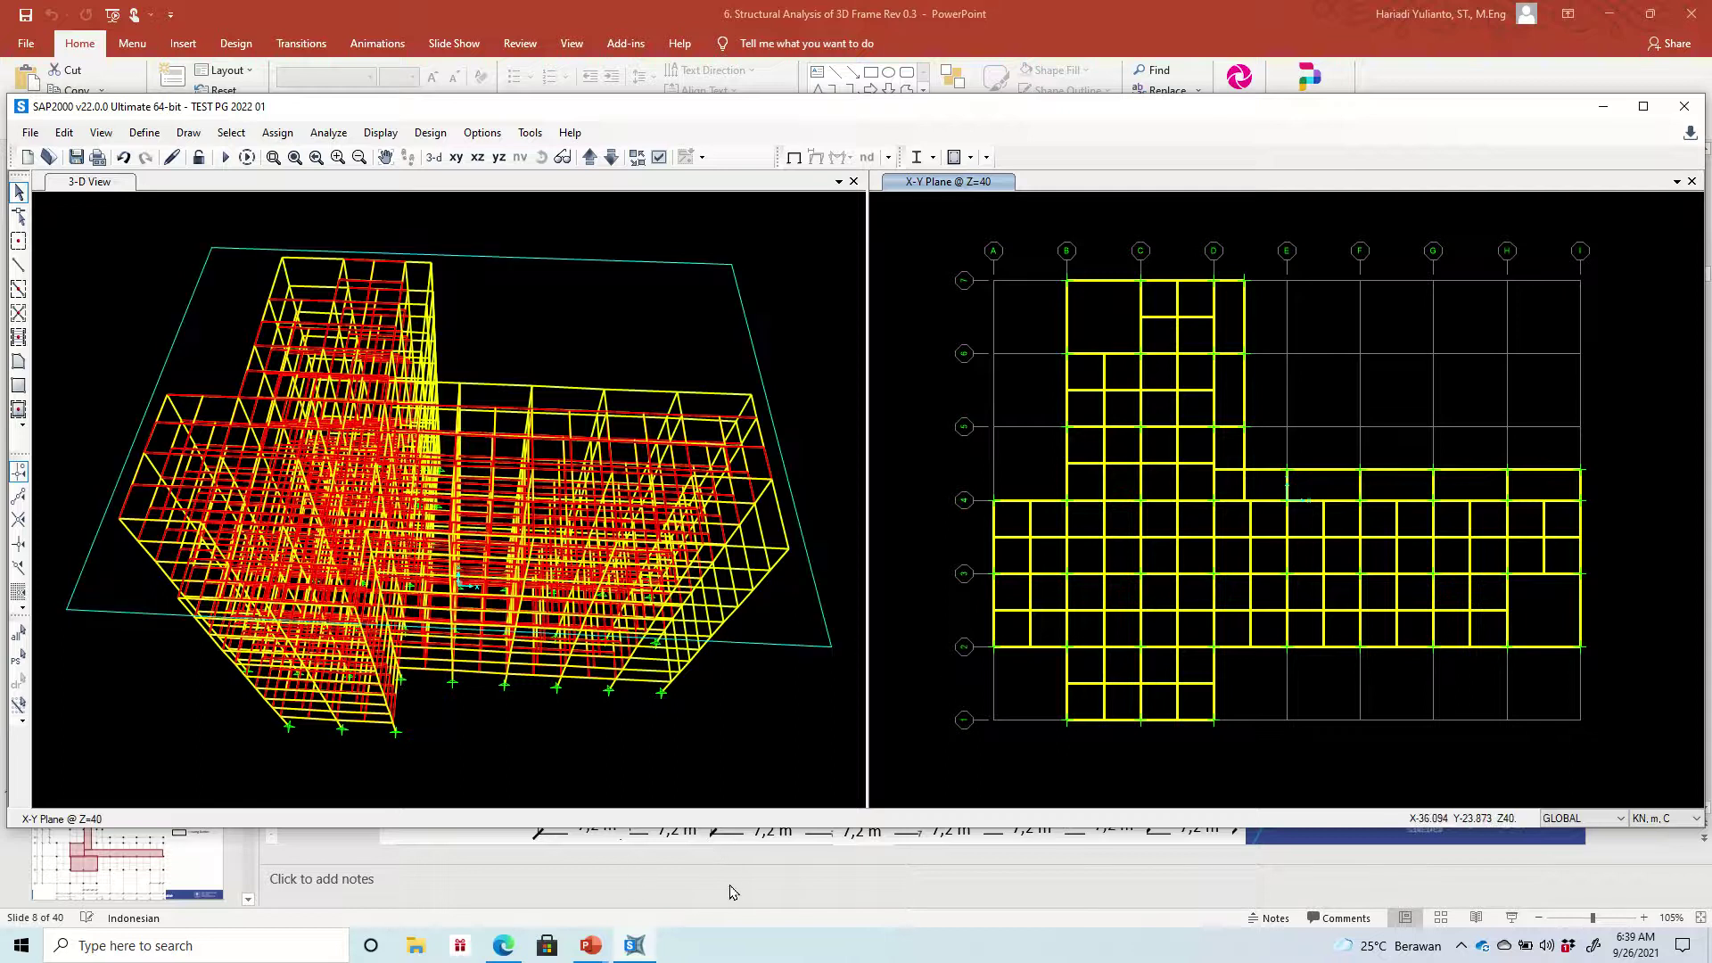
Check the central opening in the PowerPoint layout and try selecting the matching panels between grids C and D just below line 4 in SAP2000
click(769, 867)
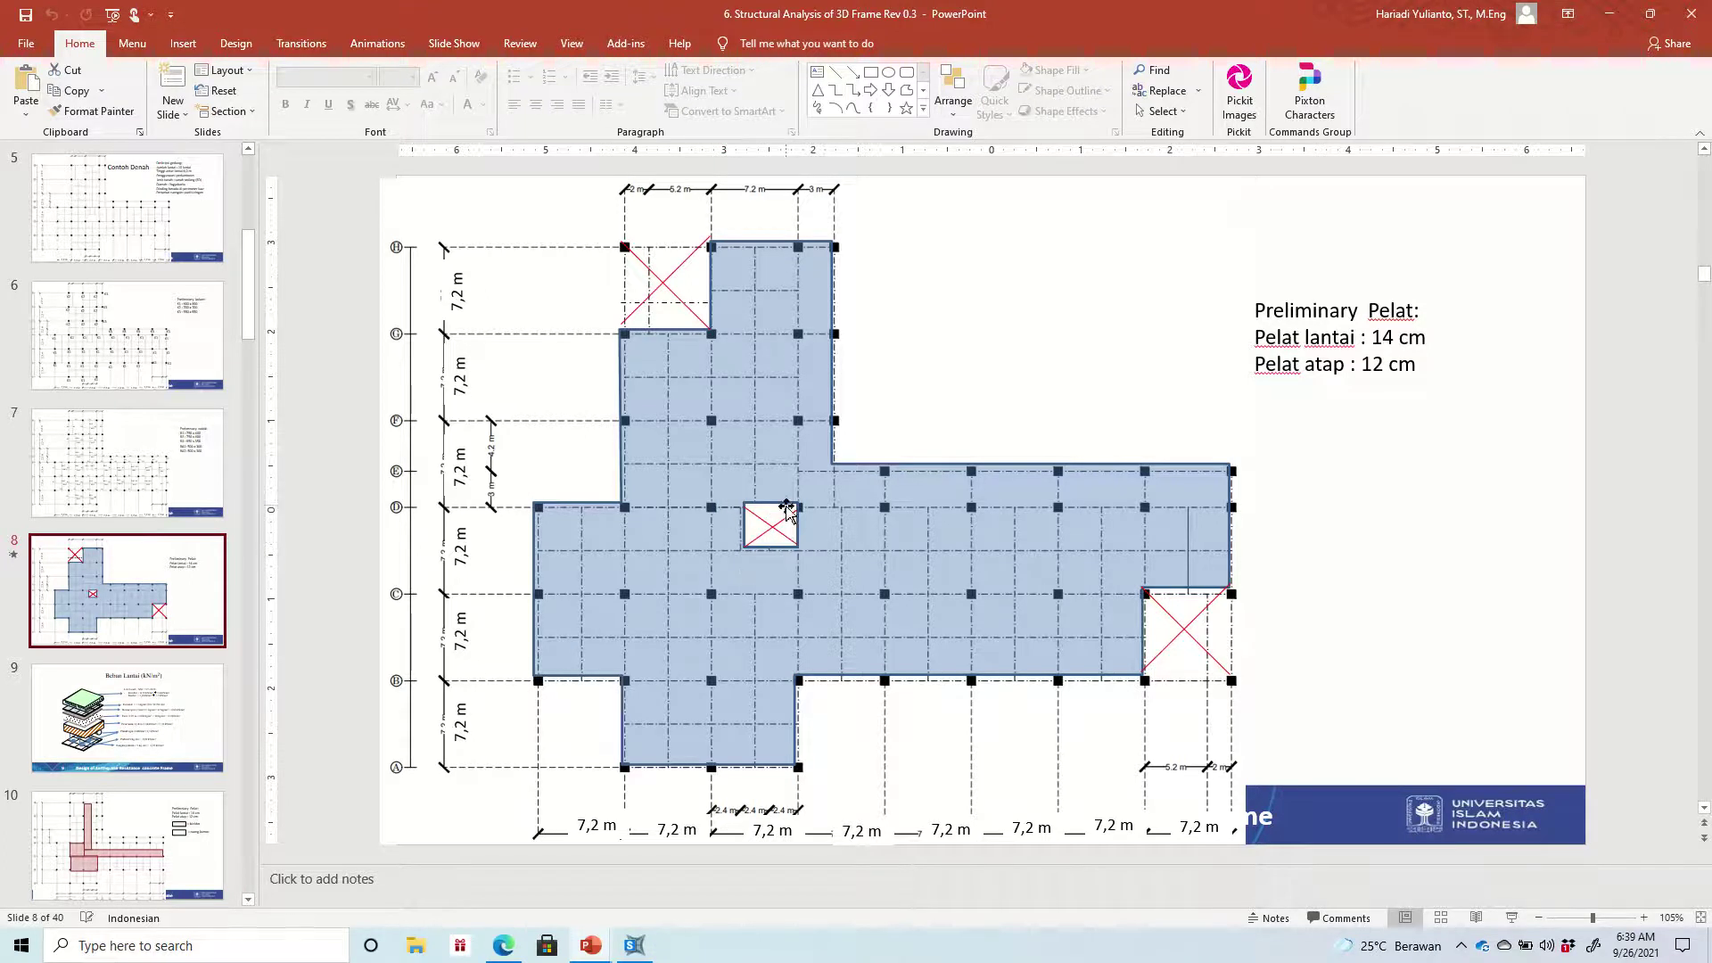
click(635, 947)
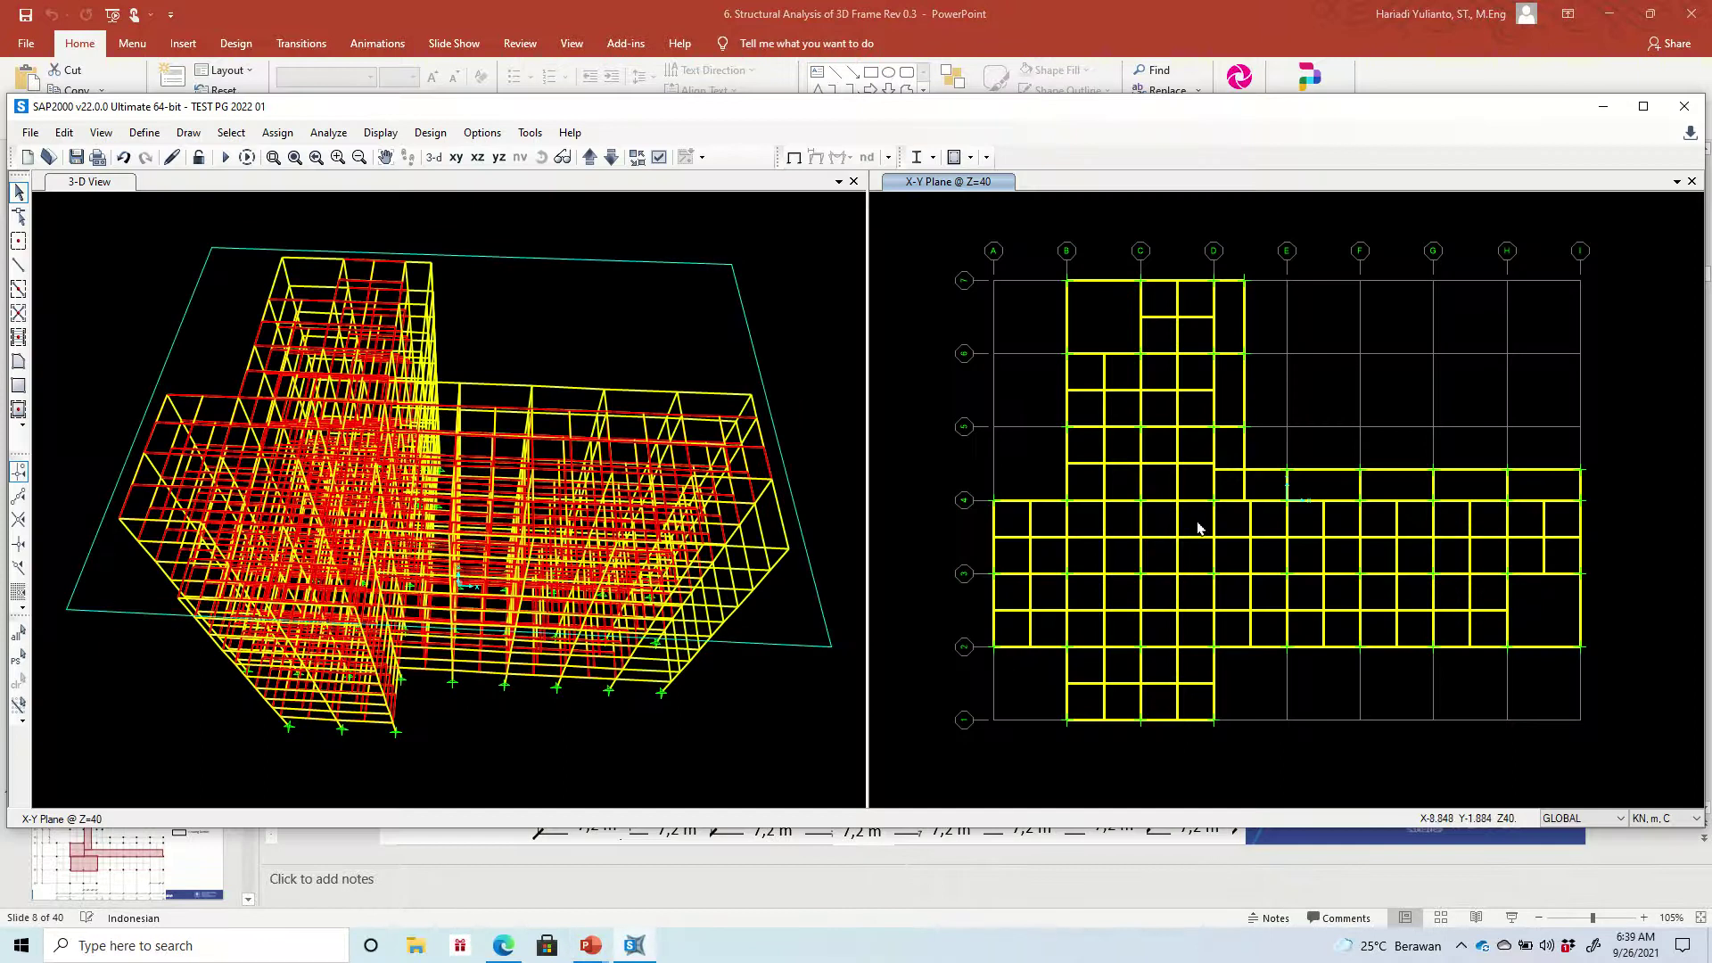
drag(1155, 517, 1157, 515)
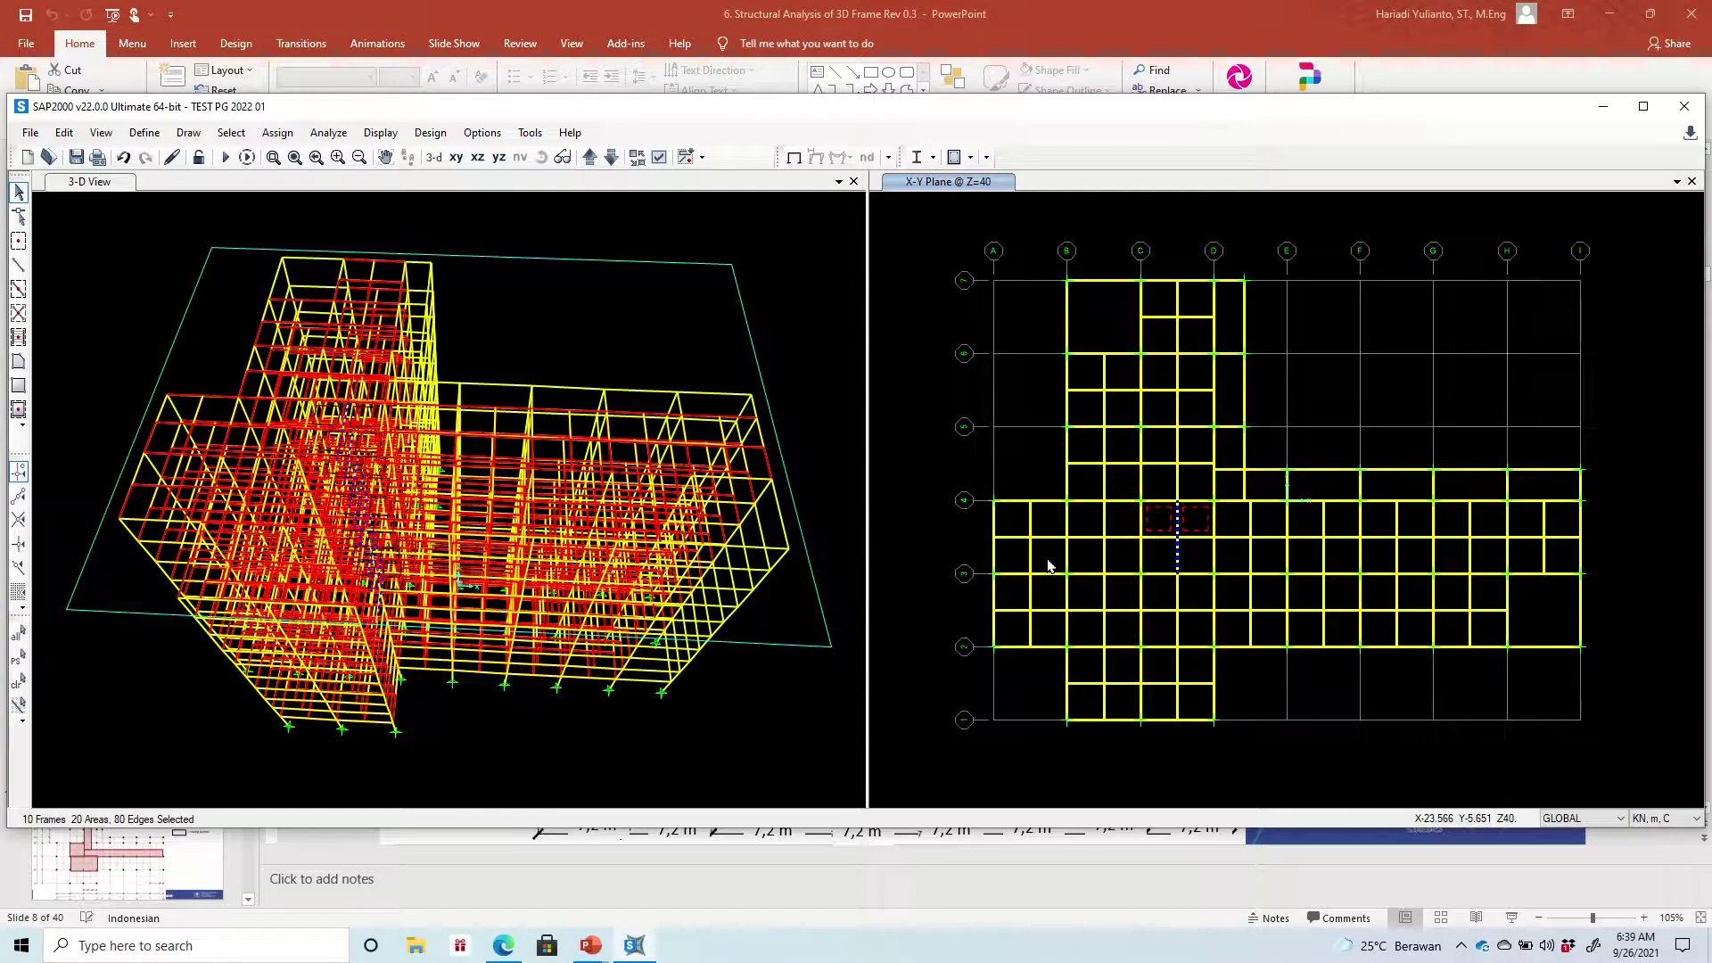
key(Delete)
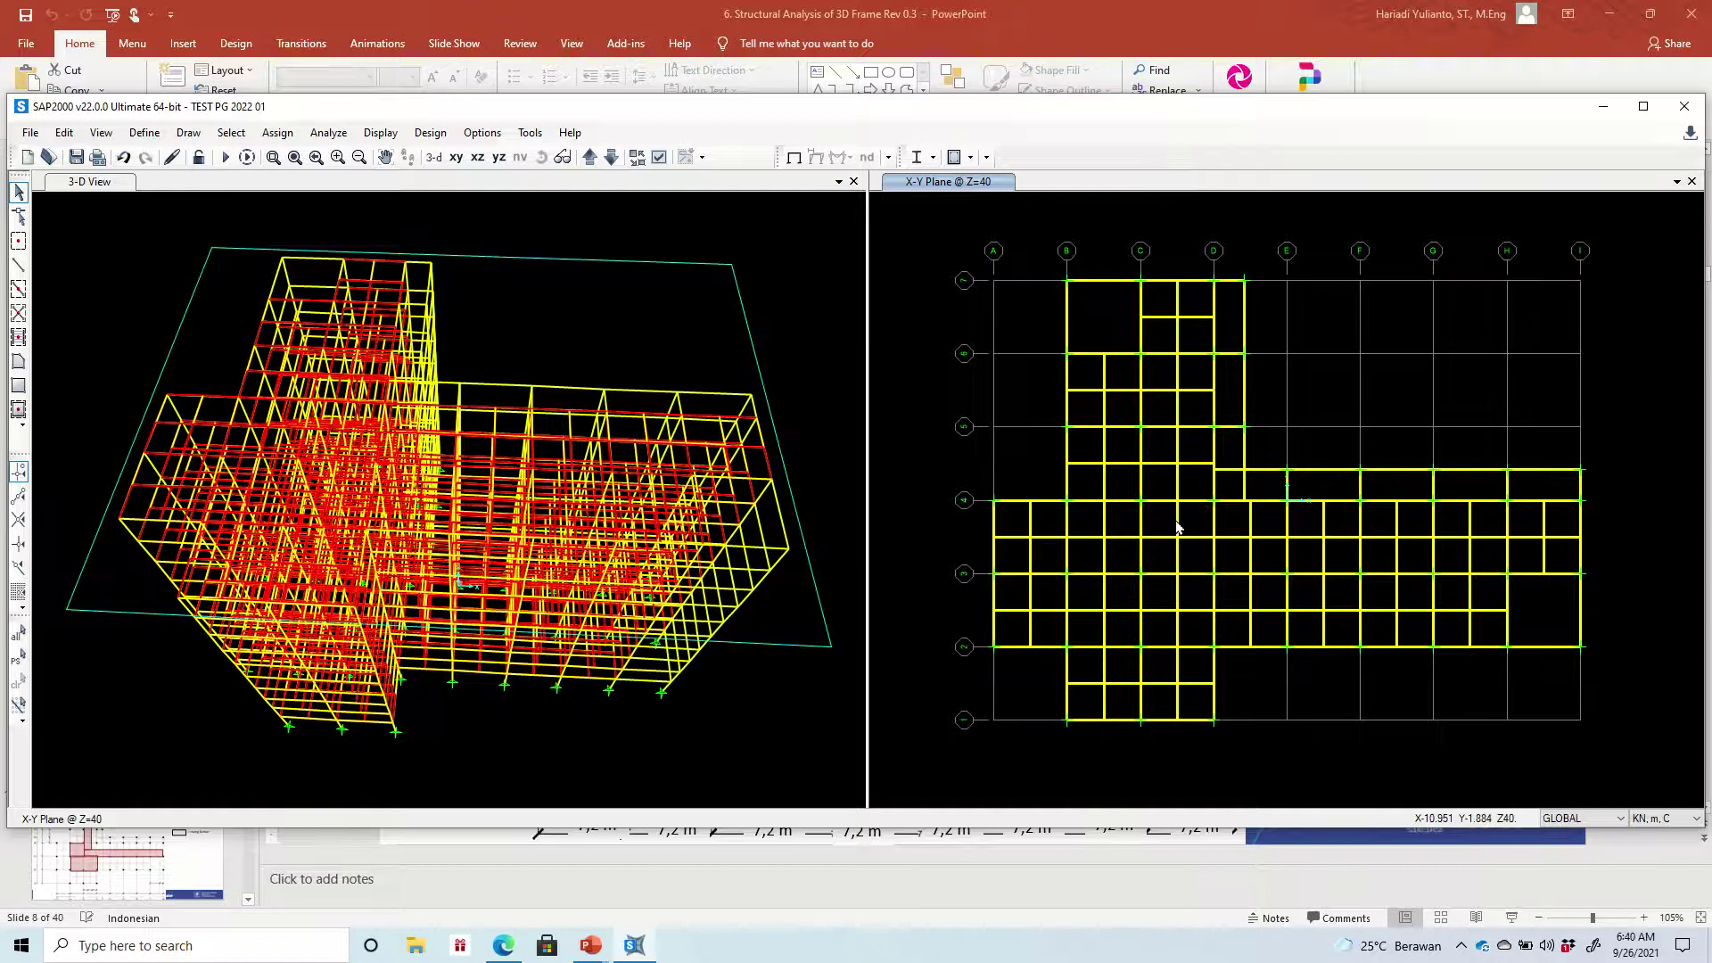
Break the crossing intermediate beams in bay C–D/3–4 at their intersections, and delete the beam segment and slab panels in the half adjoining line 4
drag(1180, 558, 1159, 554)
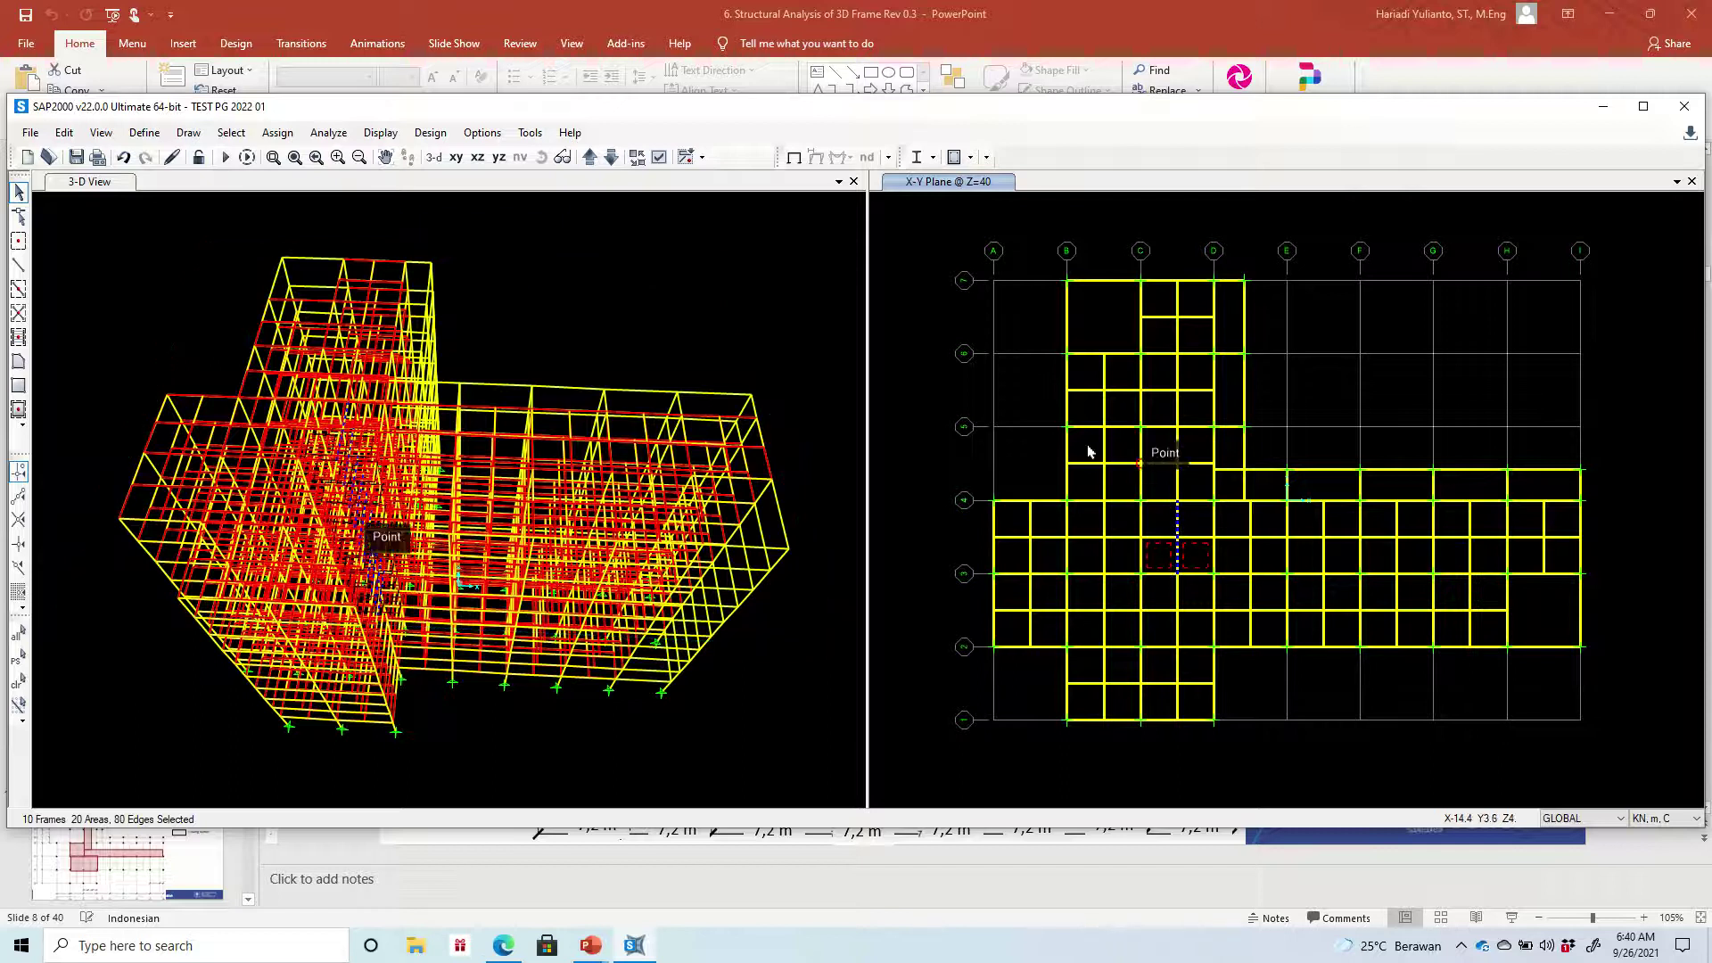
click(1163, 535)
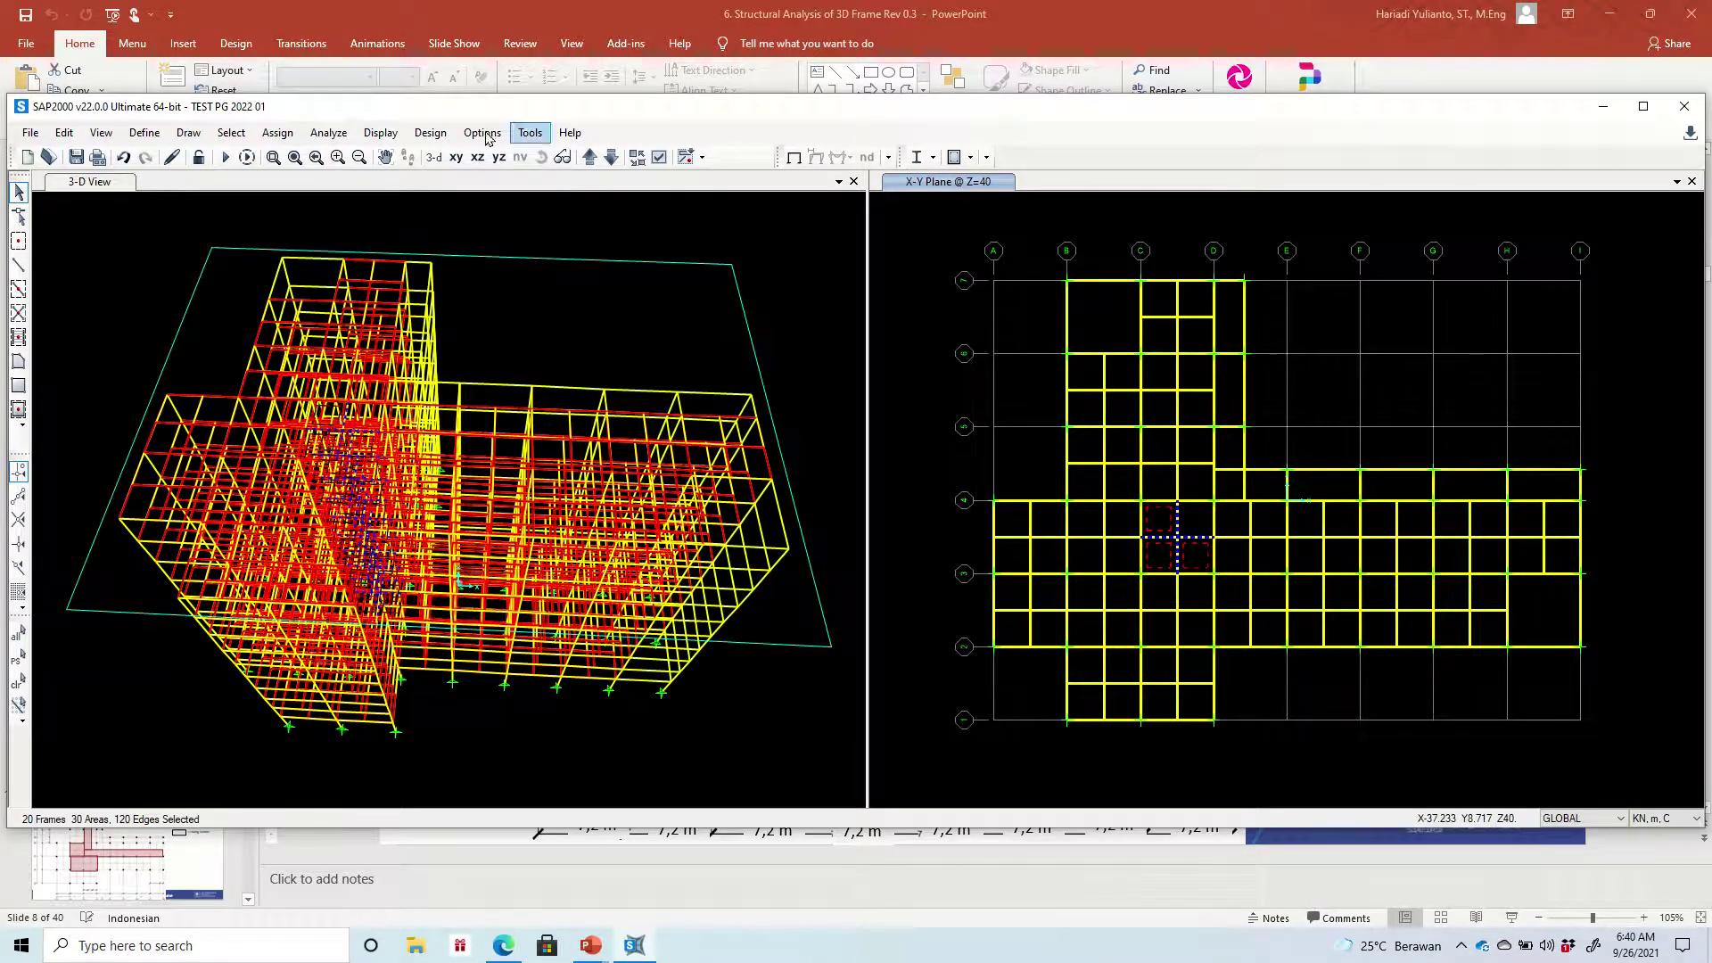
click(62, 141)
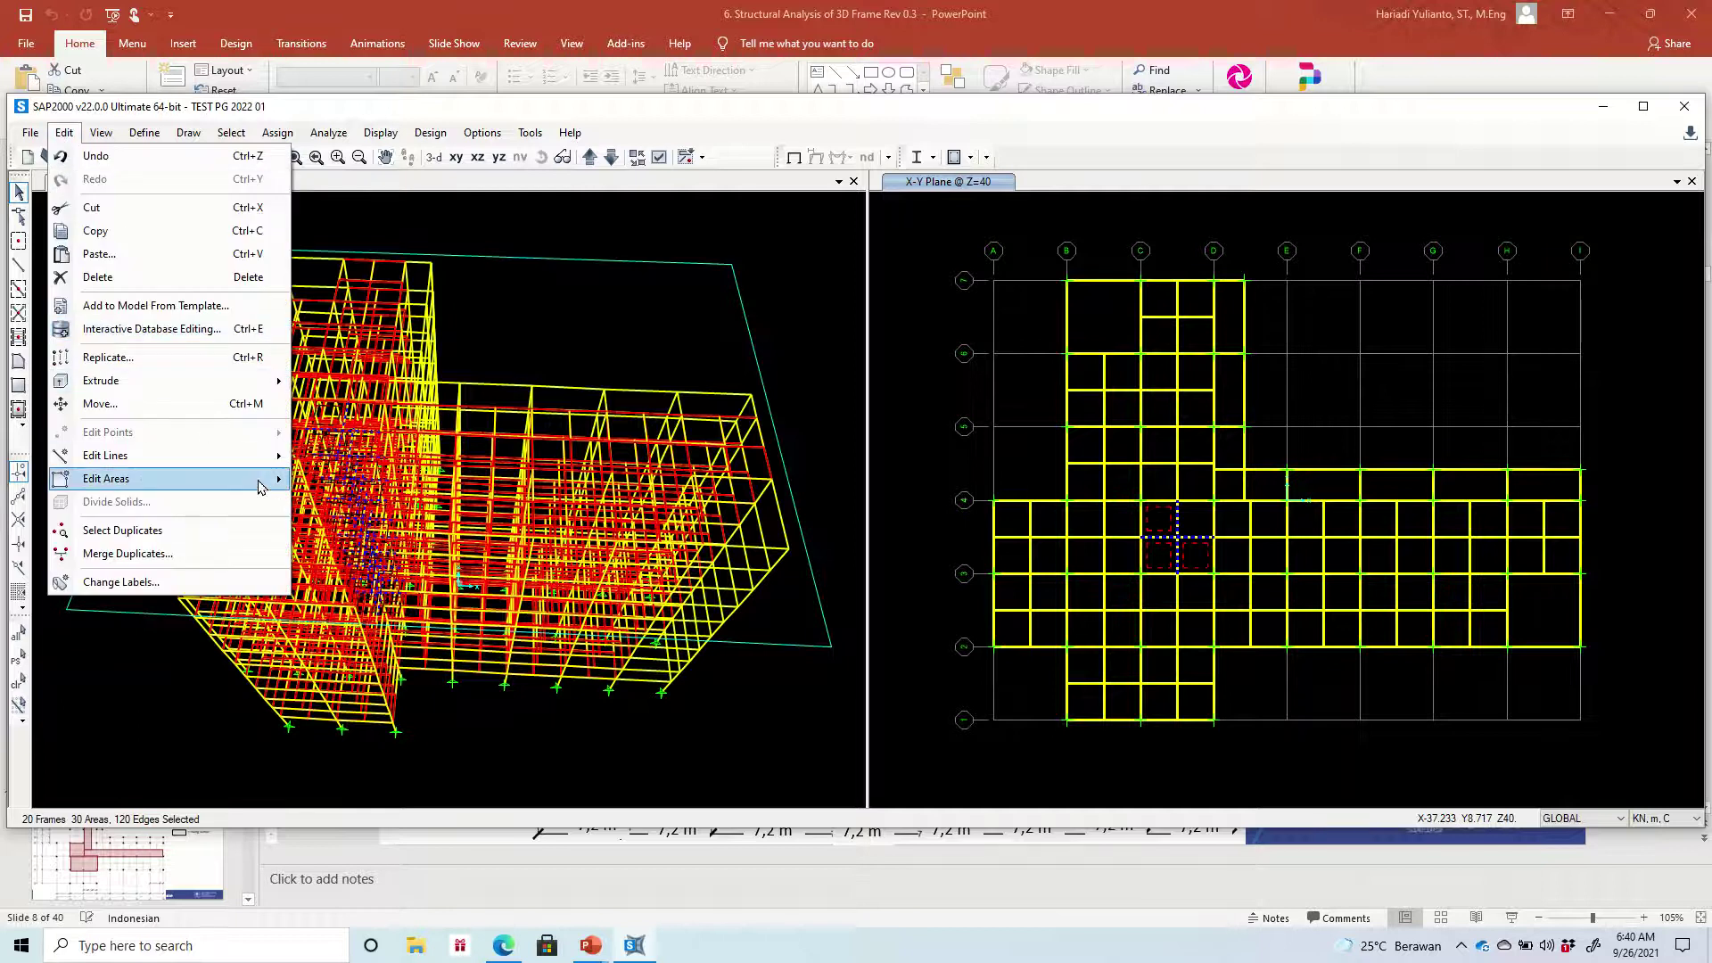
mouse_move(256, 460)
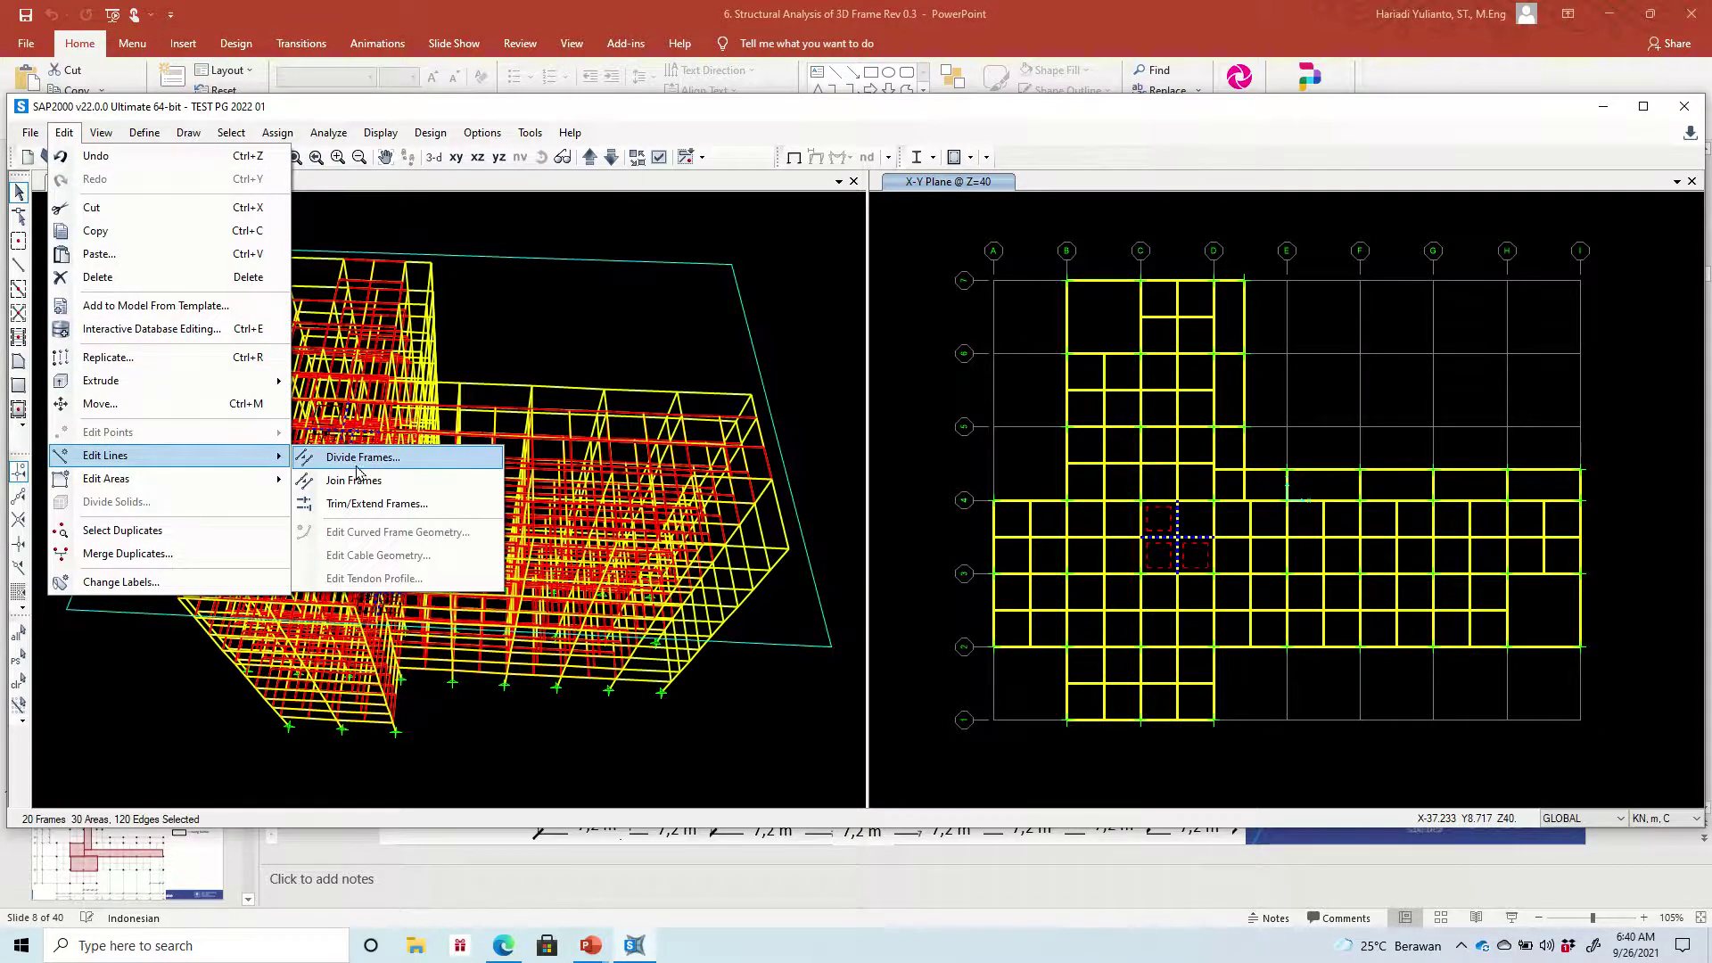
click(357, 459)
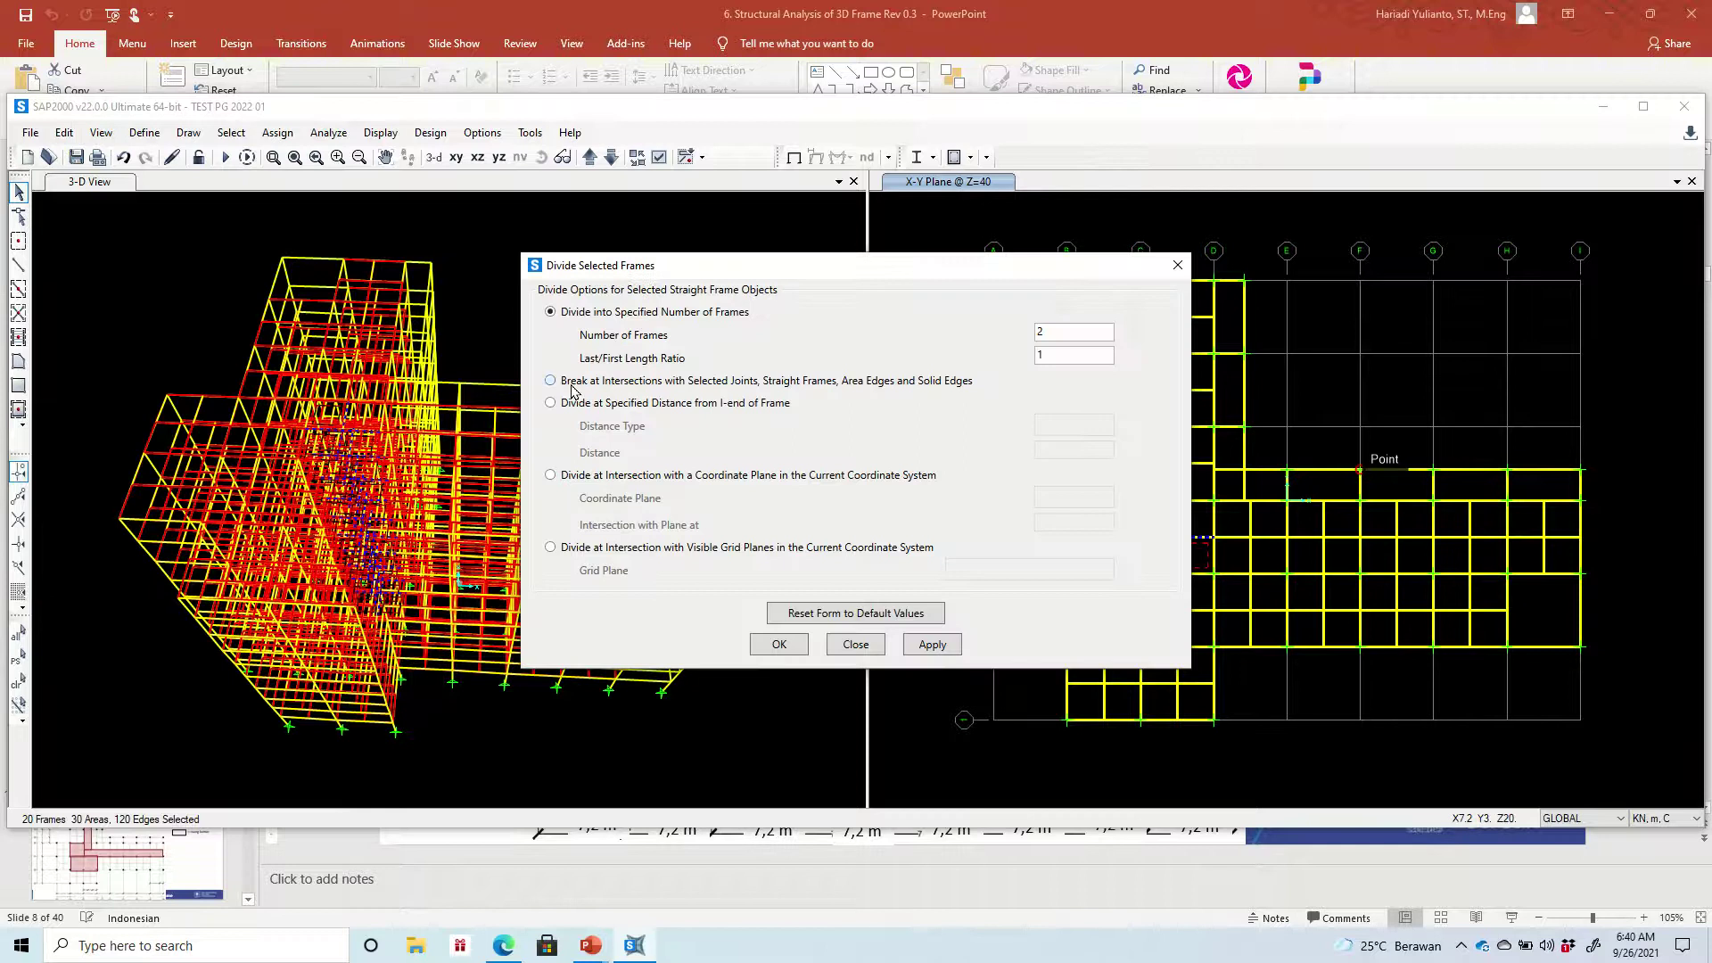
click(571, 386)
click(930, 645)
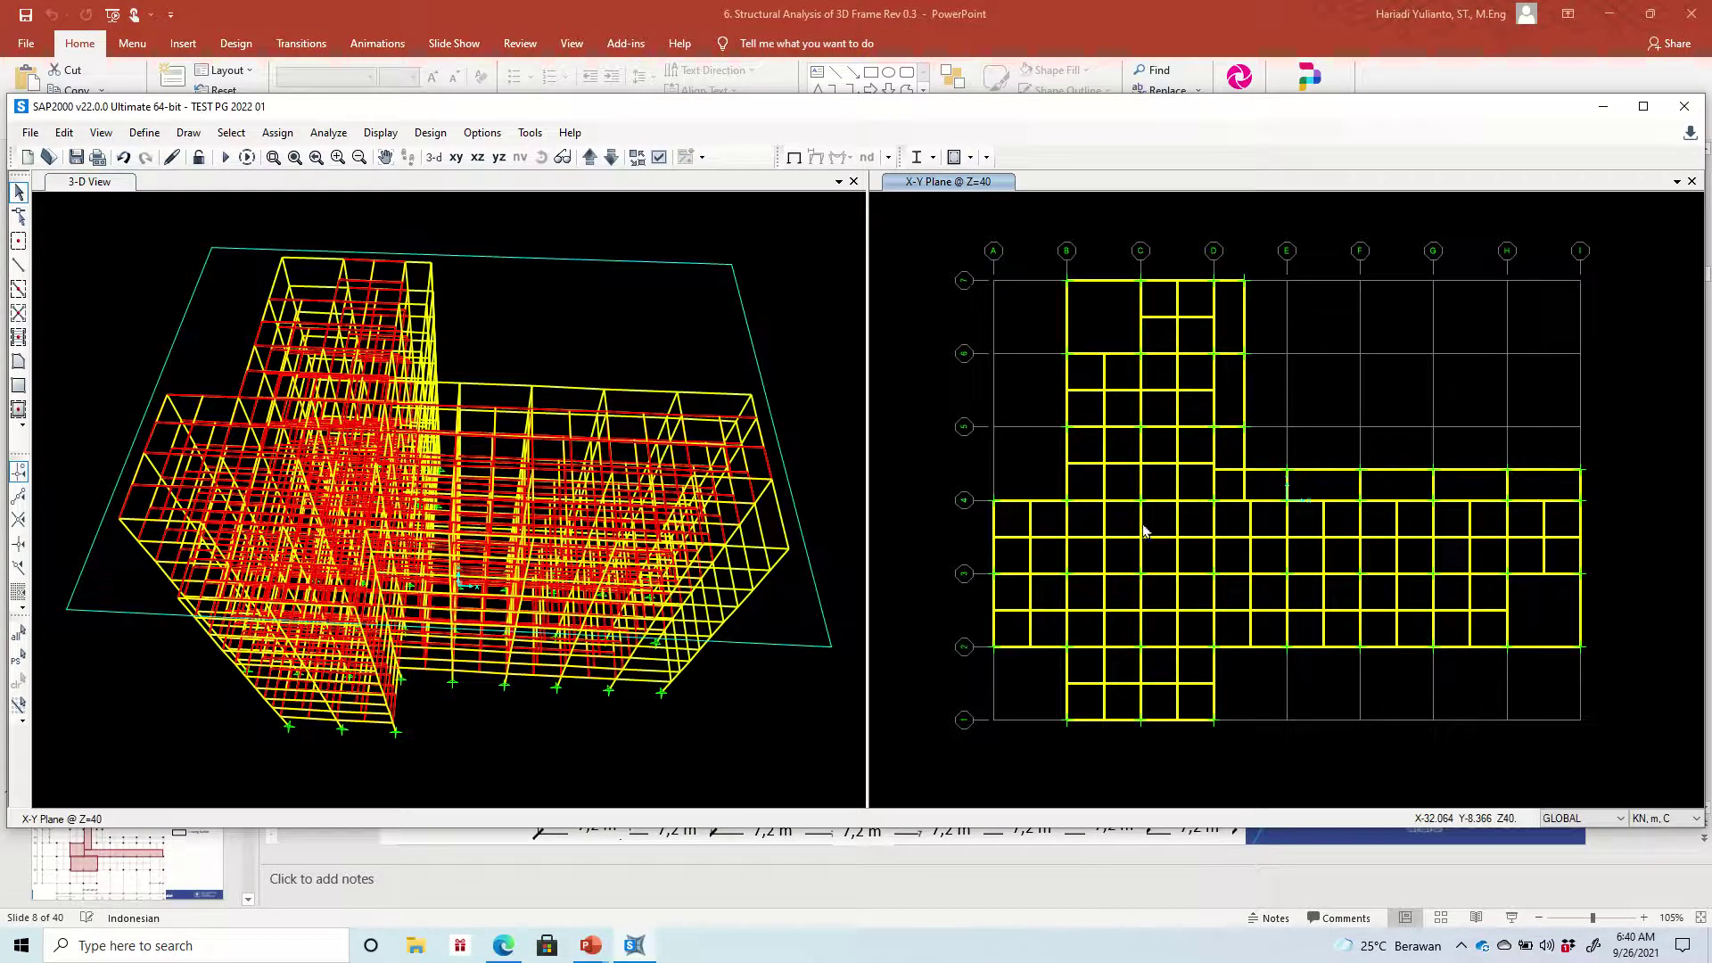
drag(1196, 523, 1160, 517)
key(Delete)
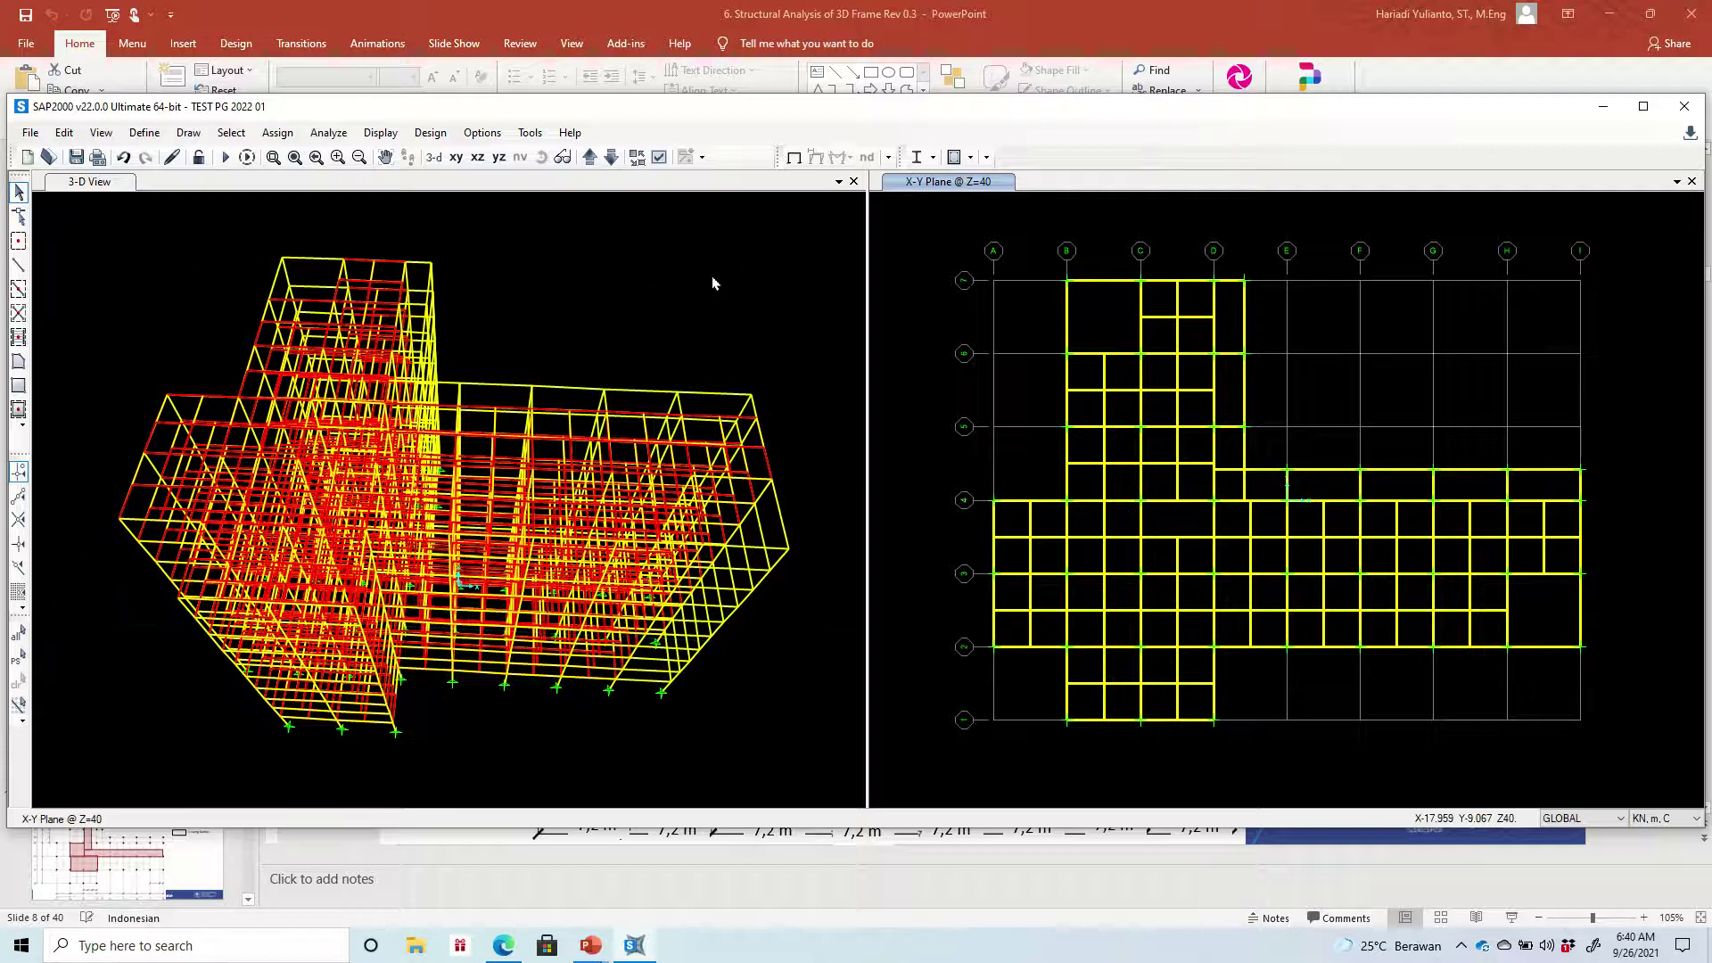
Inspect the slab openings from different angles in the 3-D view and in the Z=36, Z=4 and Z=8 plans
click(767, 318)
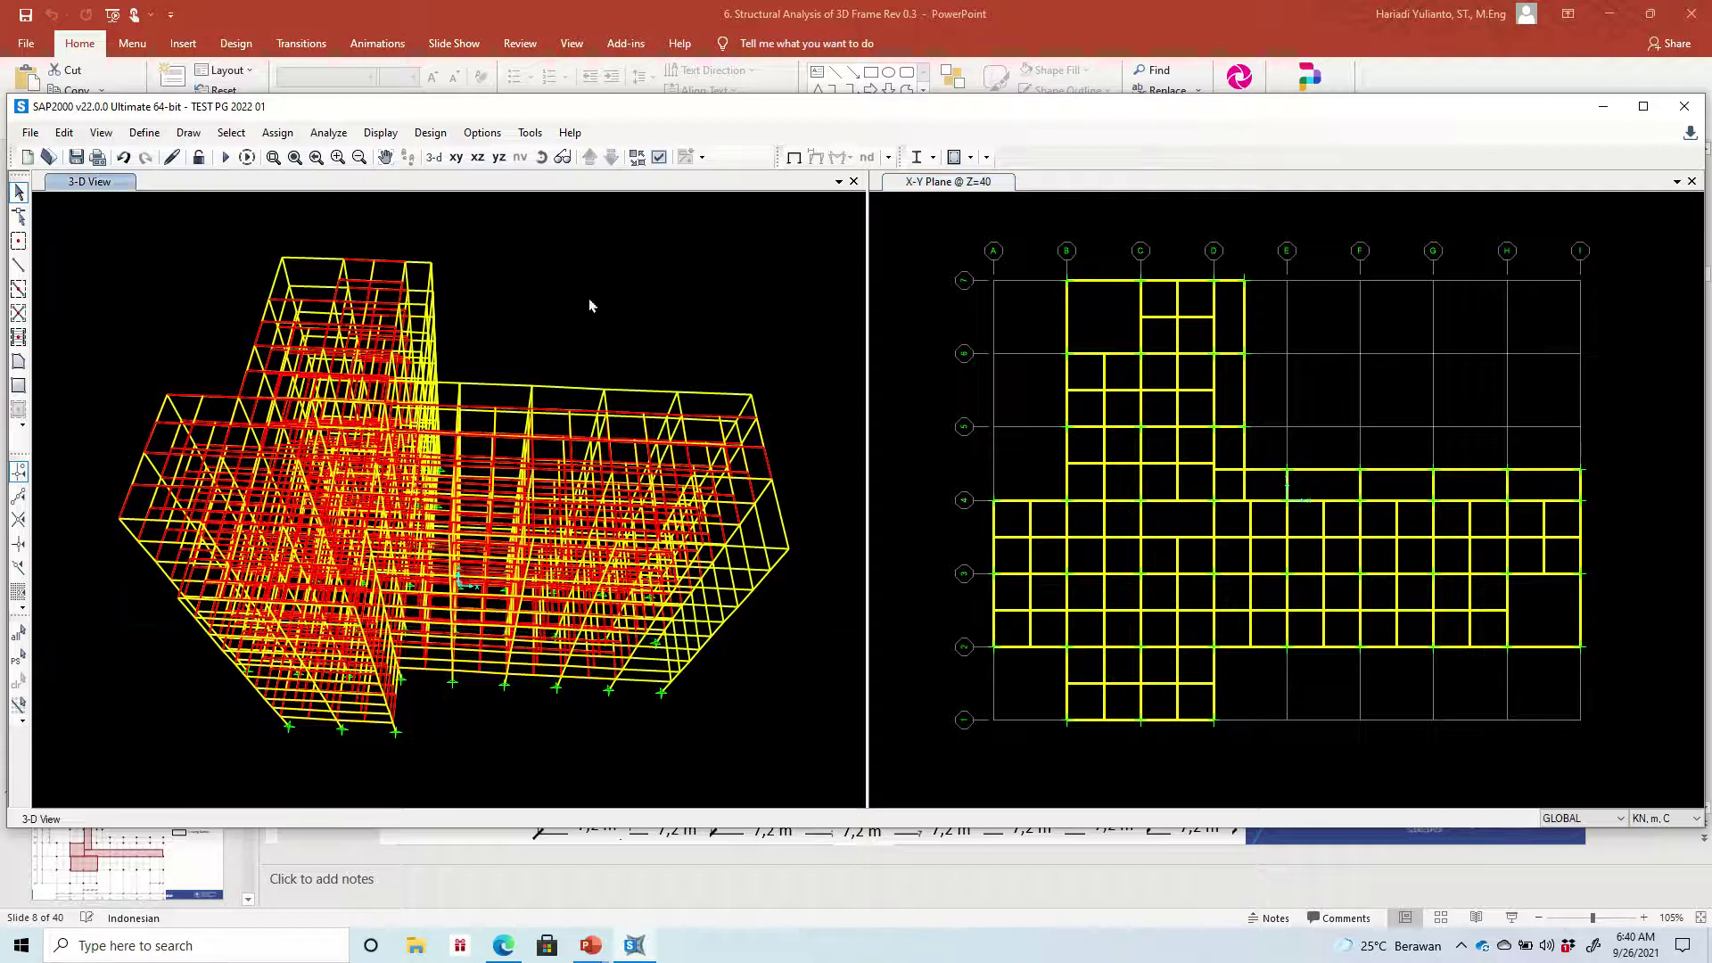
click(541, 157)
drag(624, 428, 660, 582)
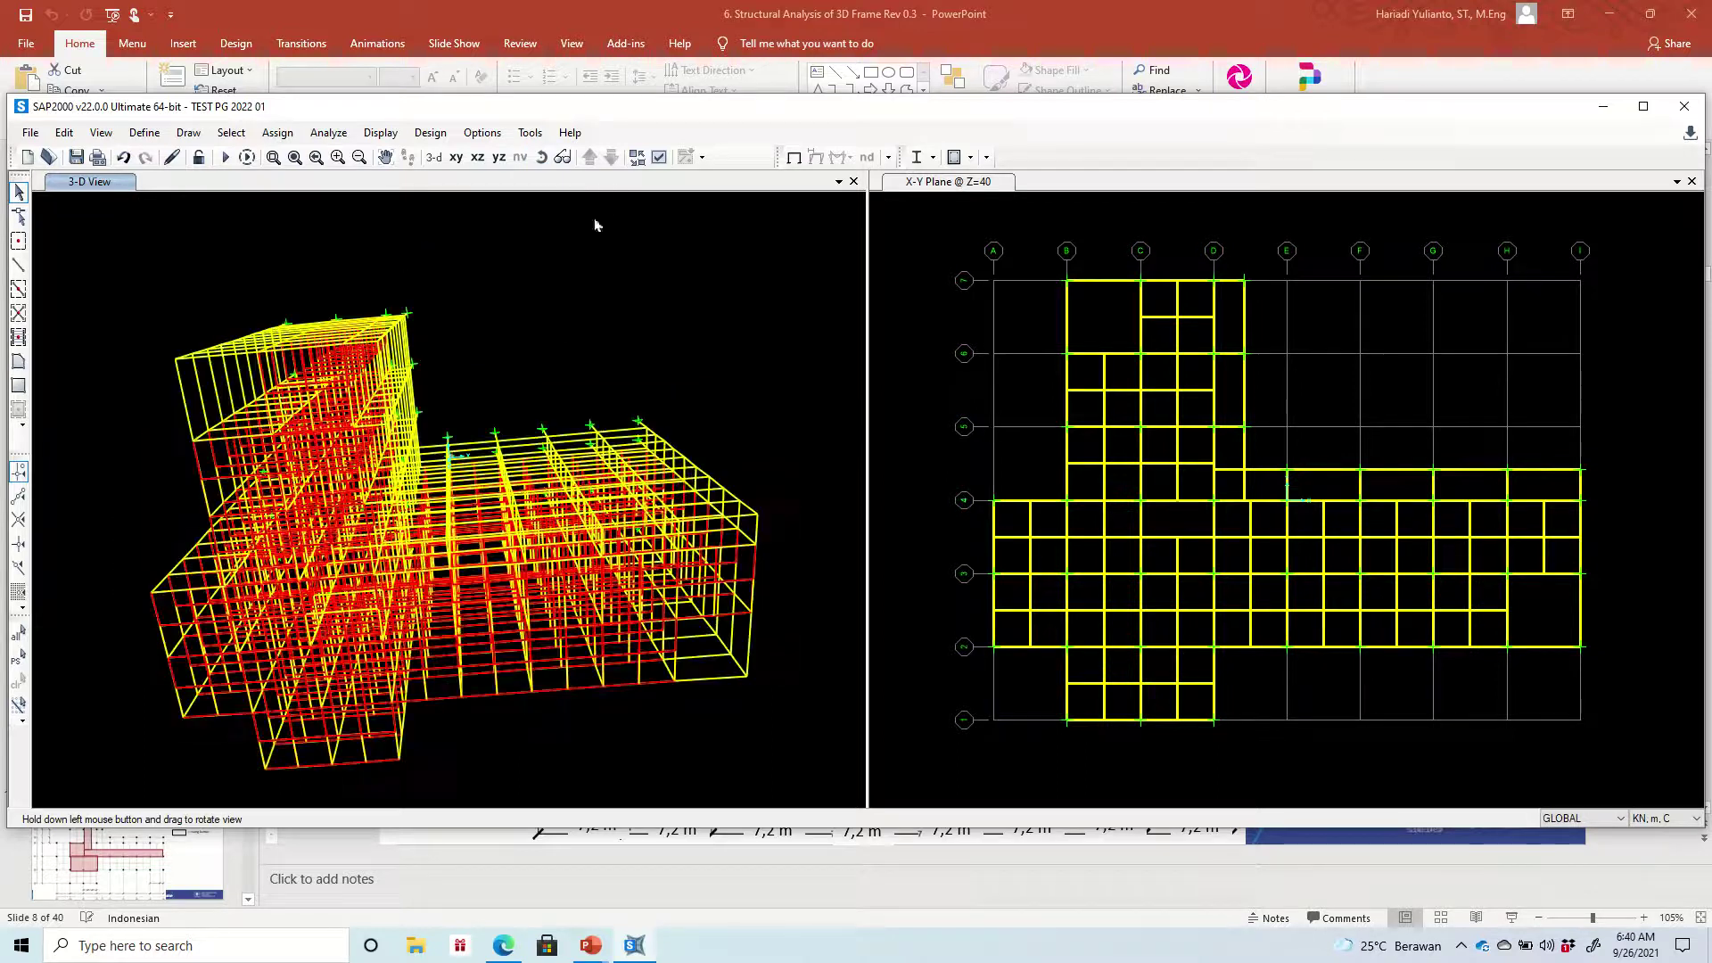
drag(566, 337, 374, 446)
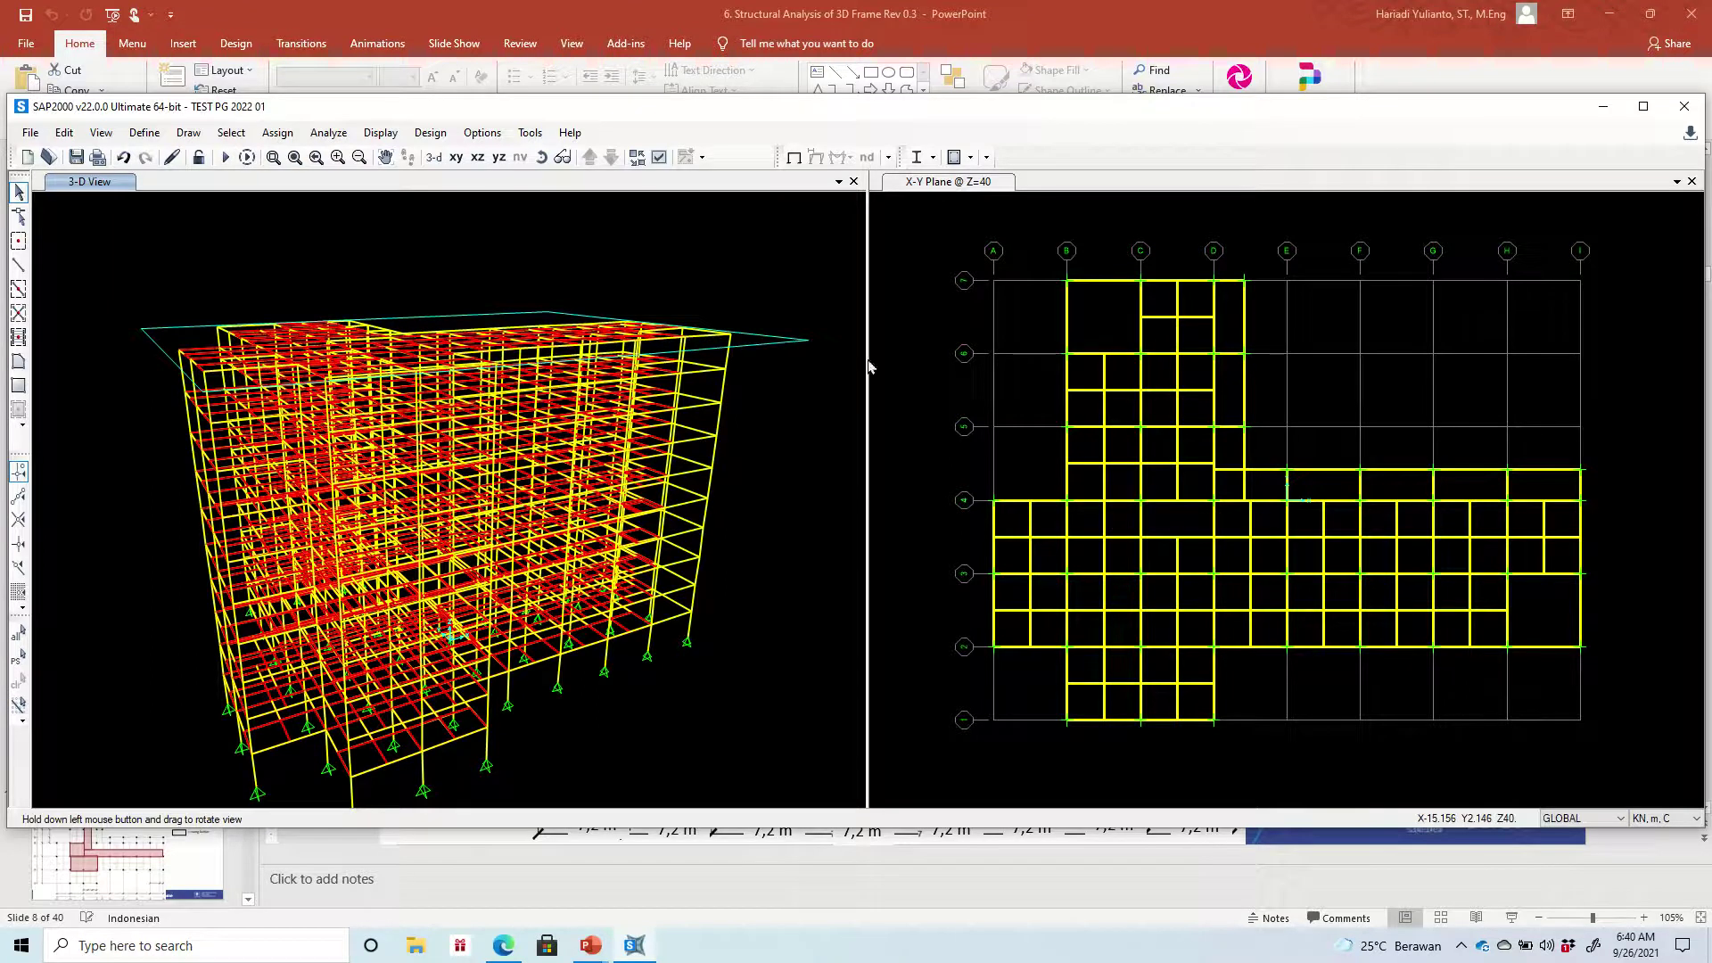
click(902, 375)
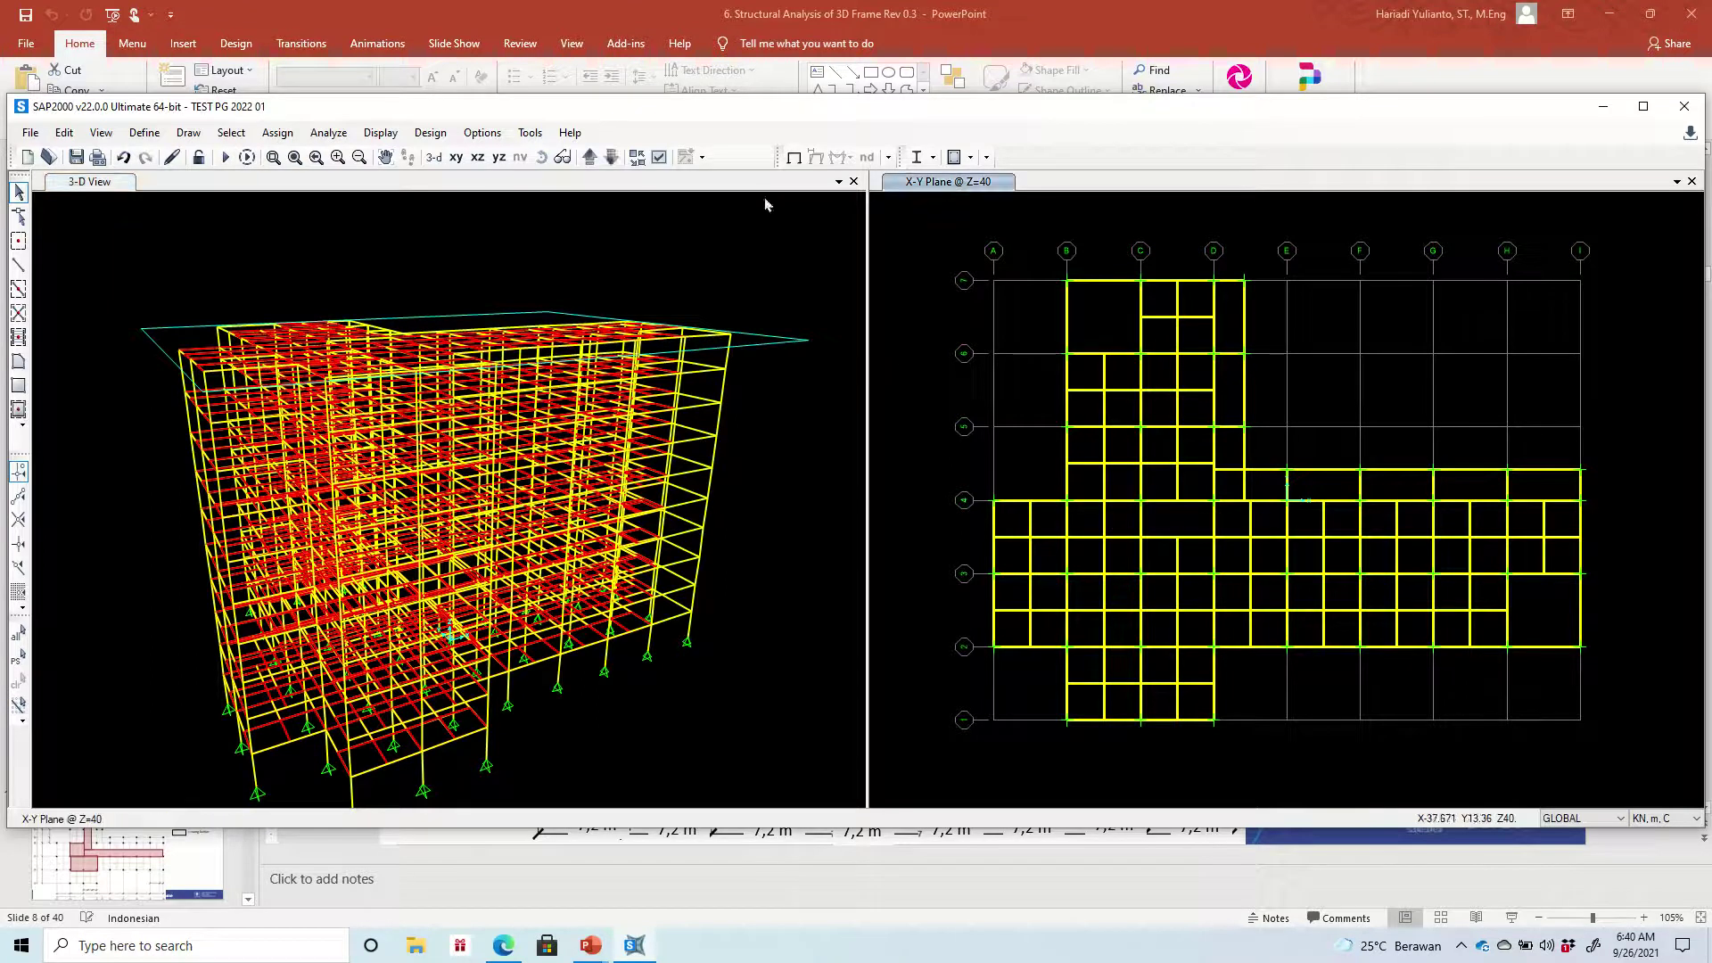
click(611, 157)
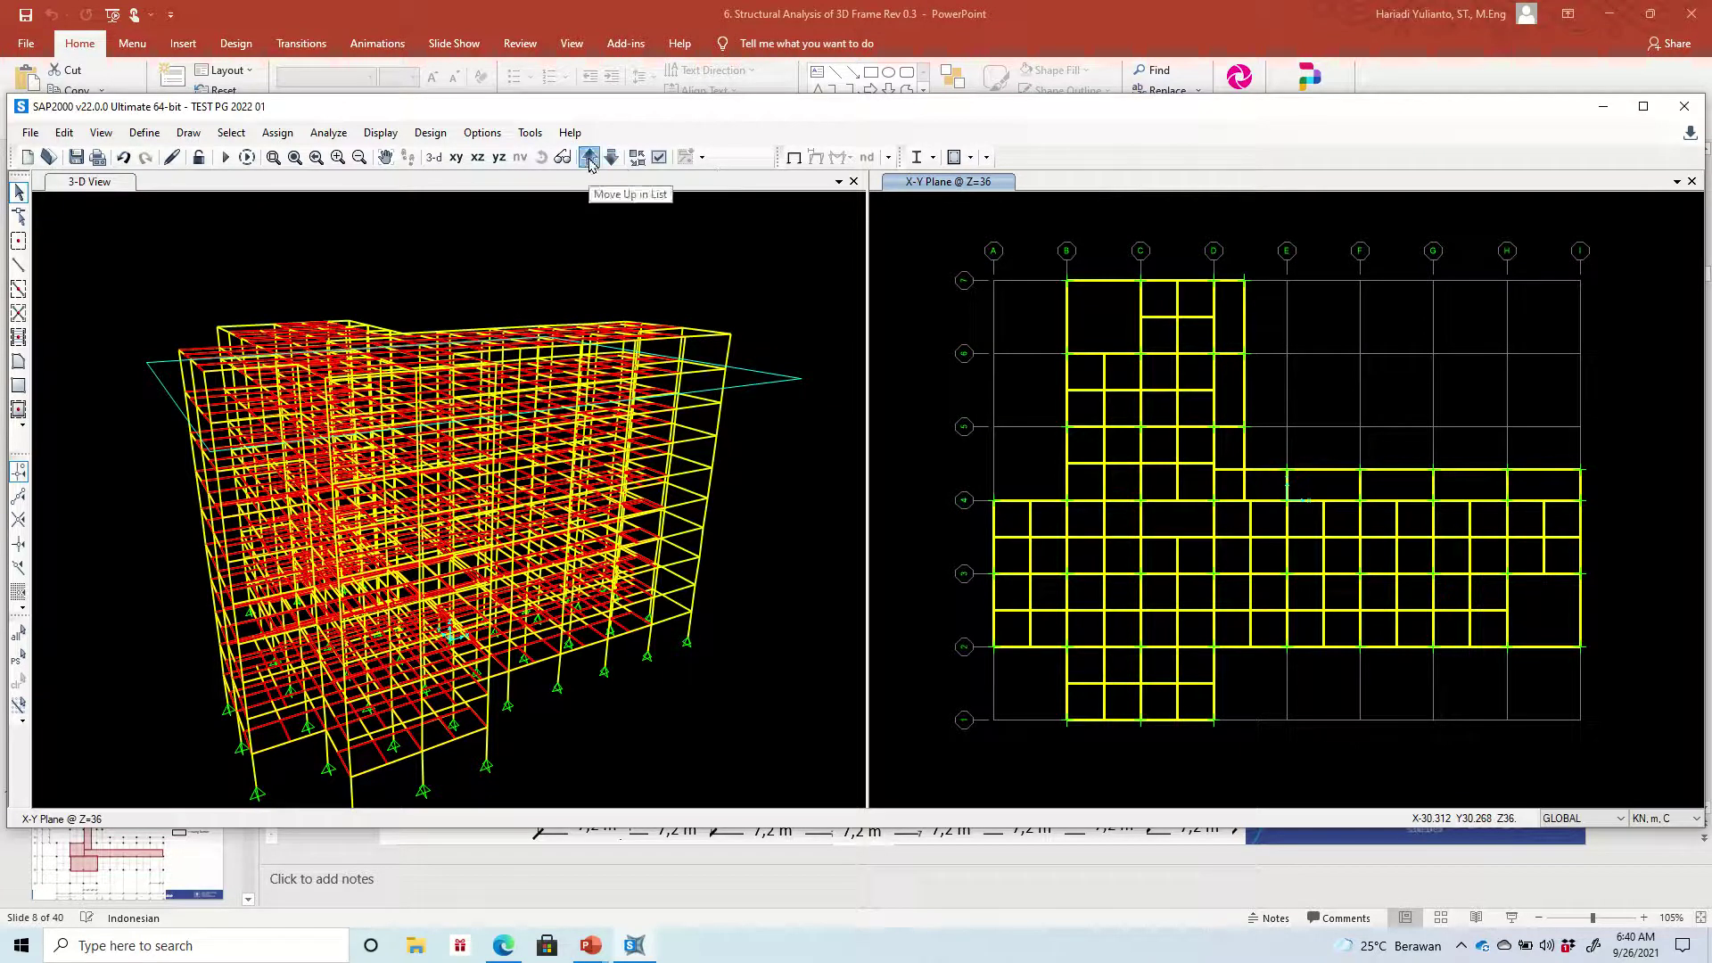
click(590, 158)
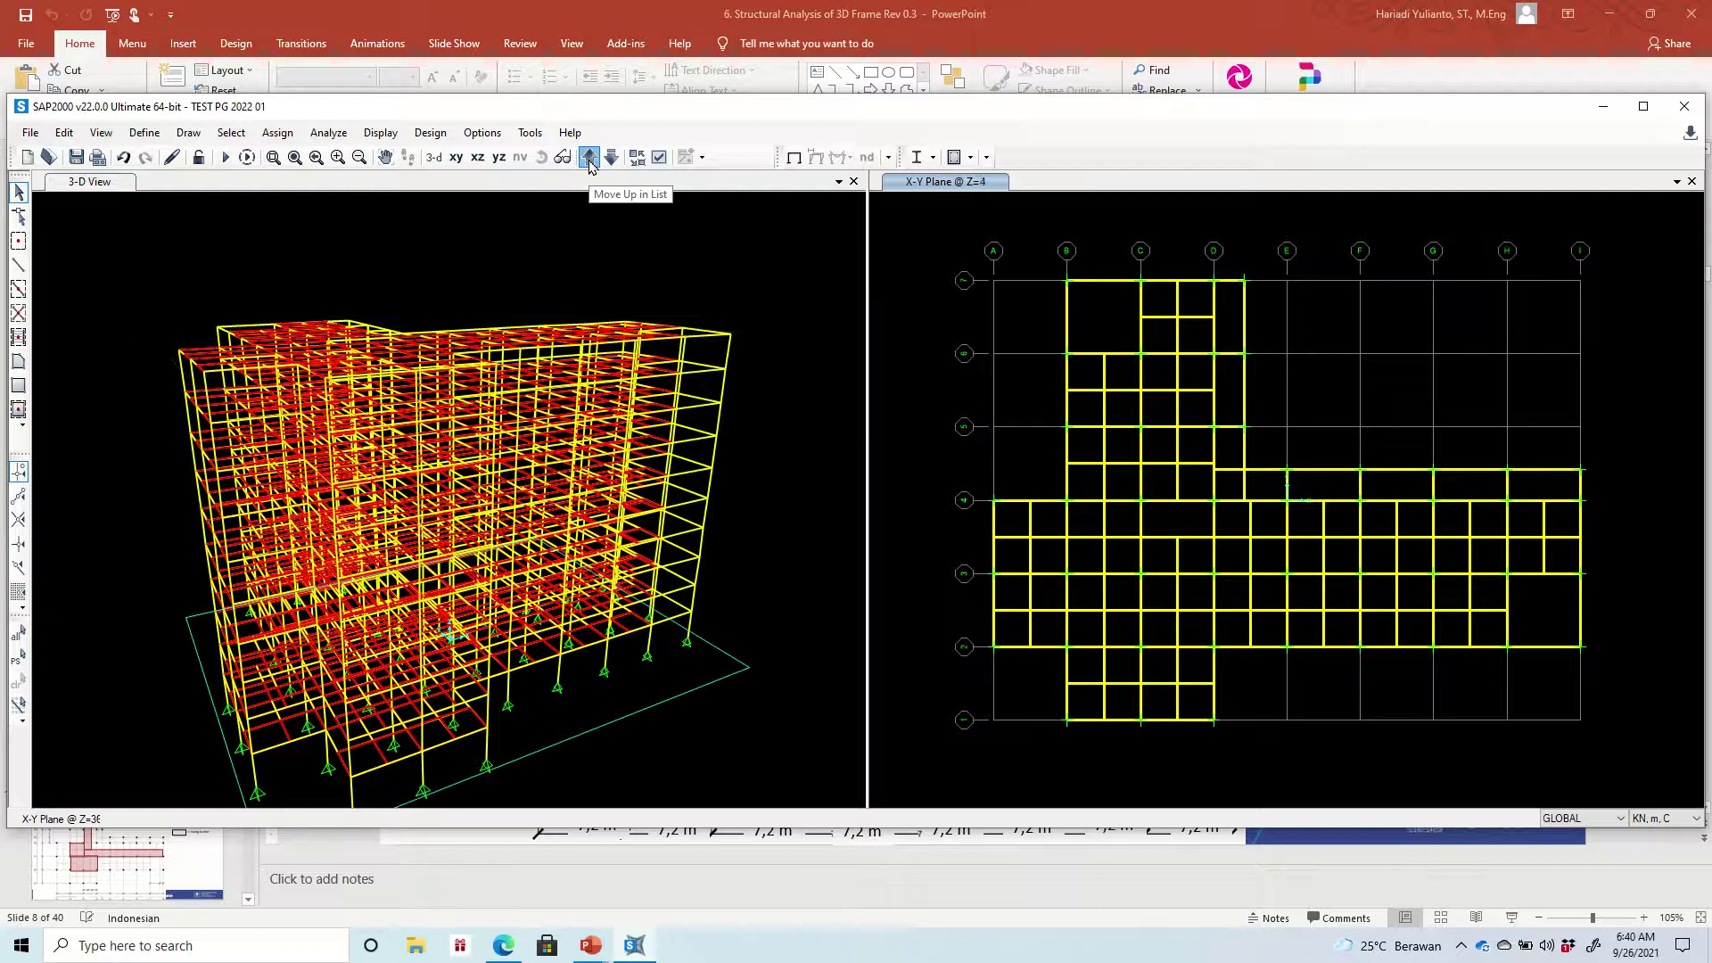
click(589, 160)
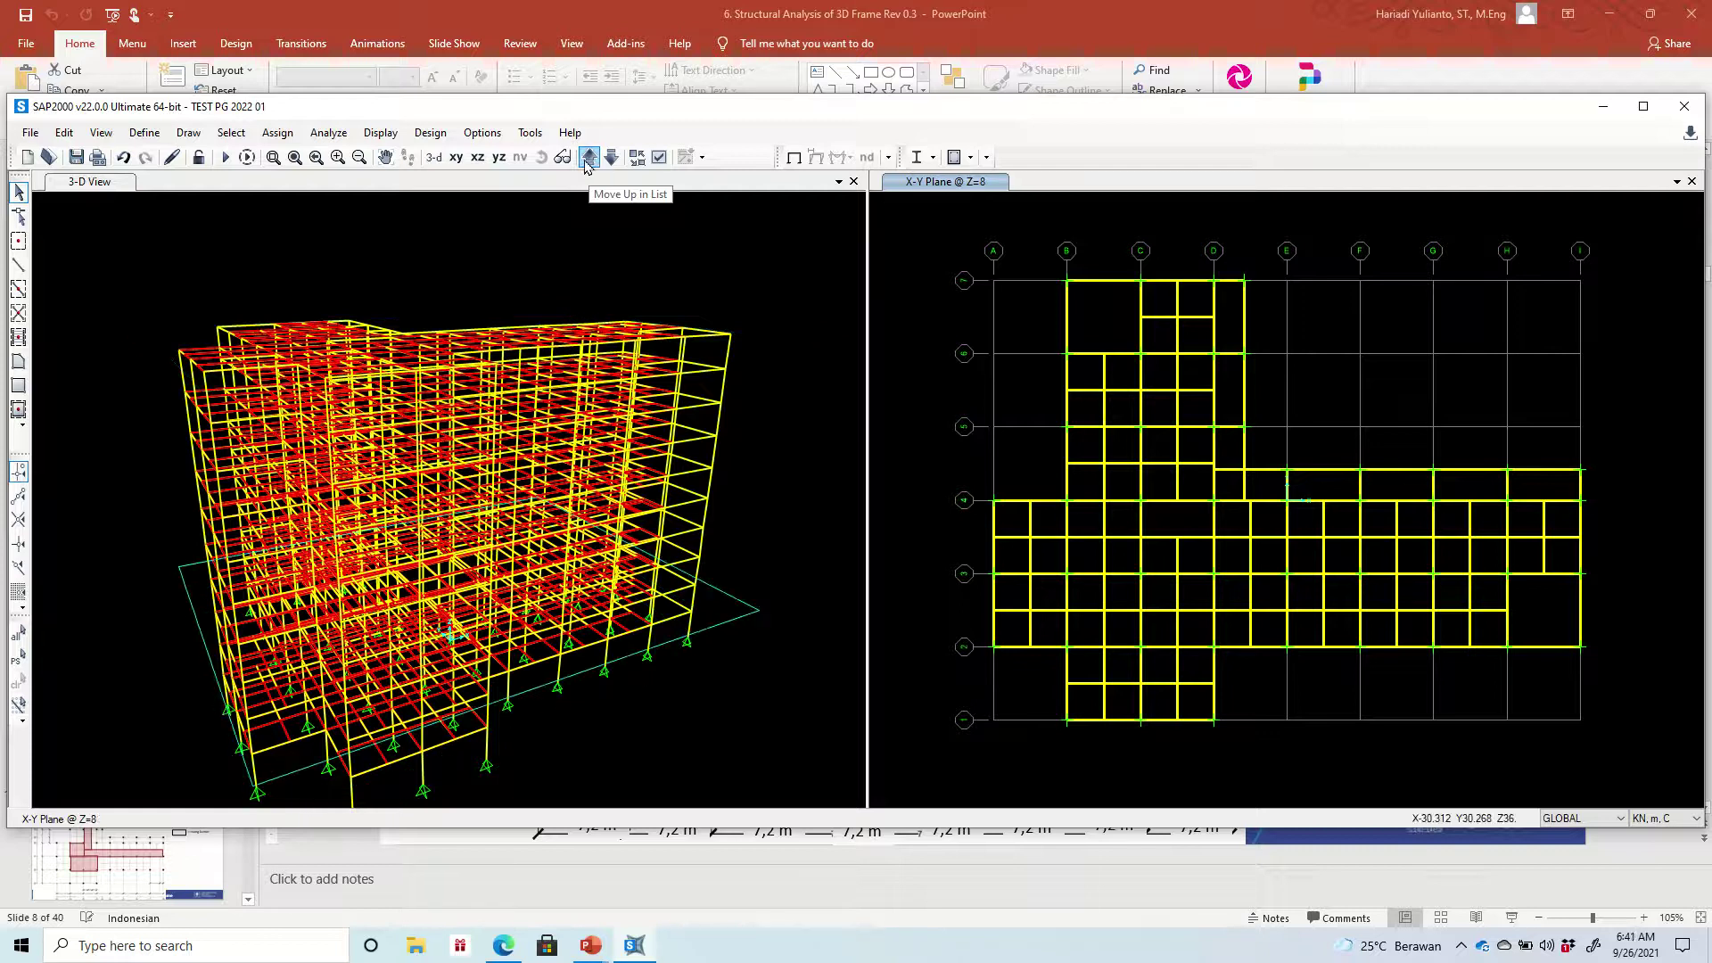